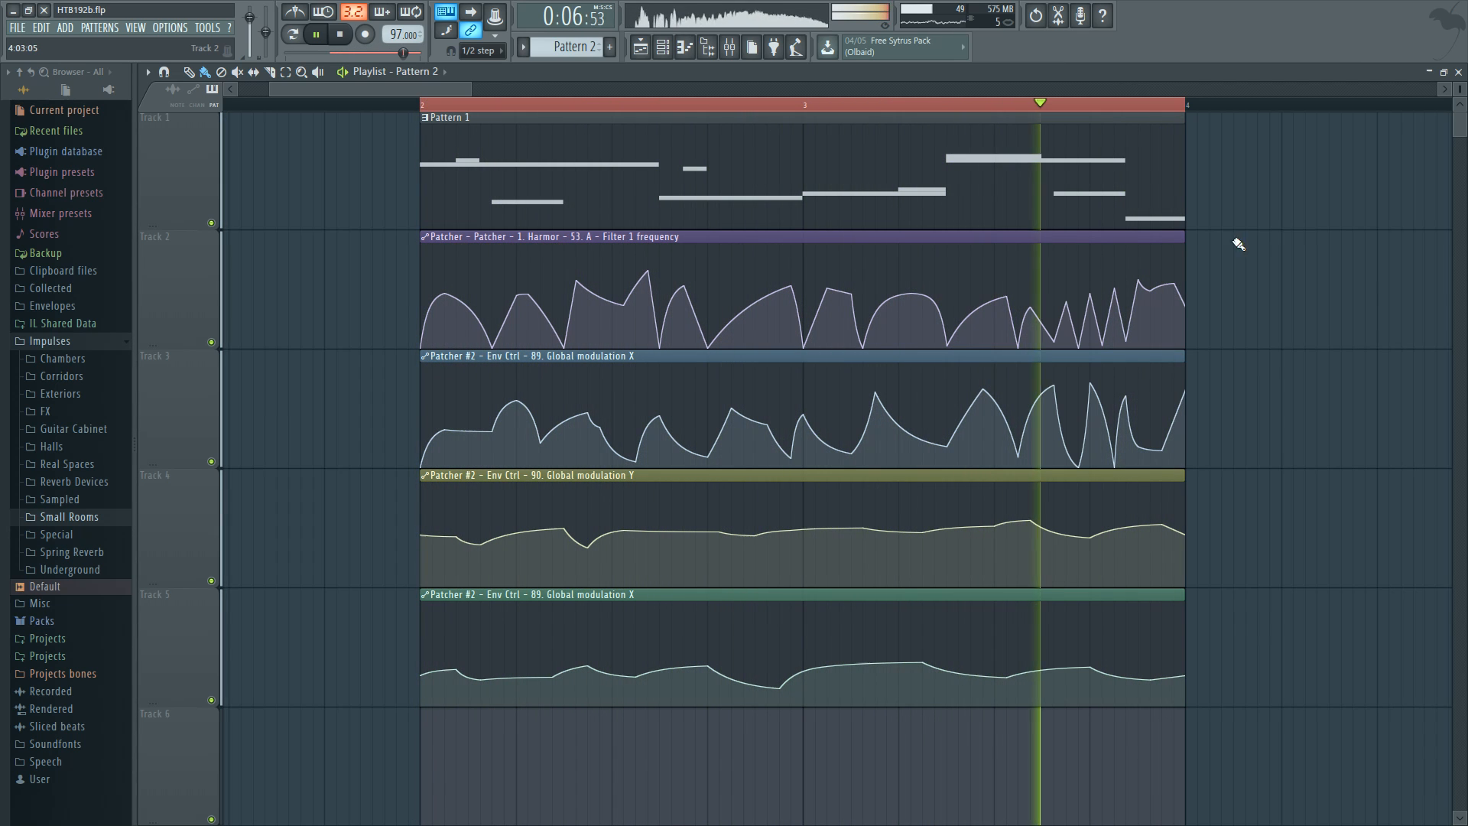
Step: Stop playback and open the Patcher #2 channel to show its module map
key("space")
left_click(662, 47)
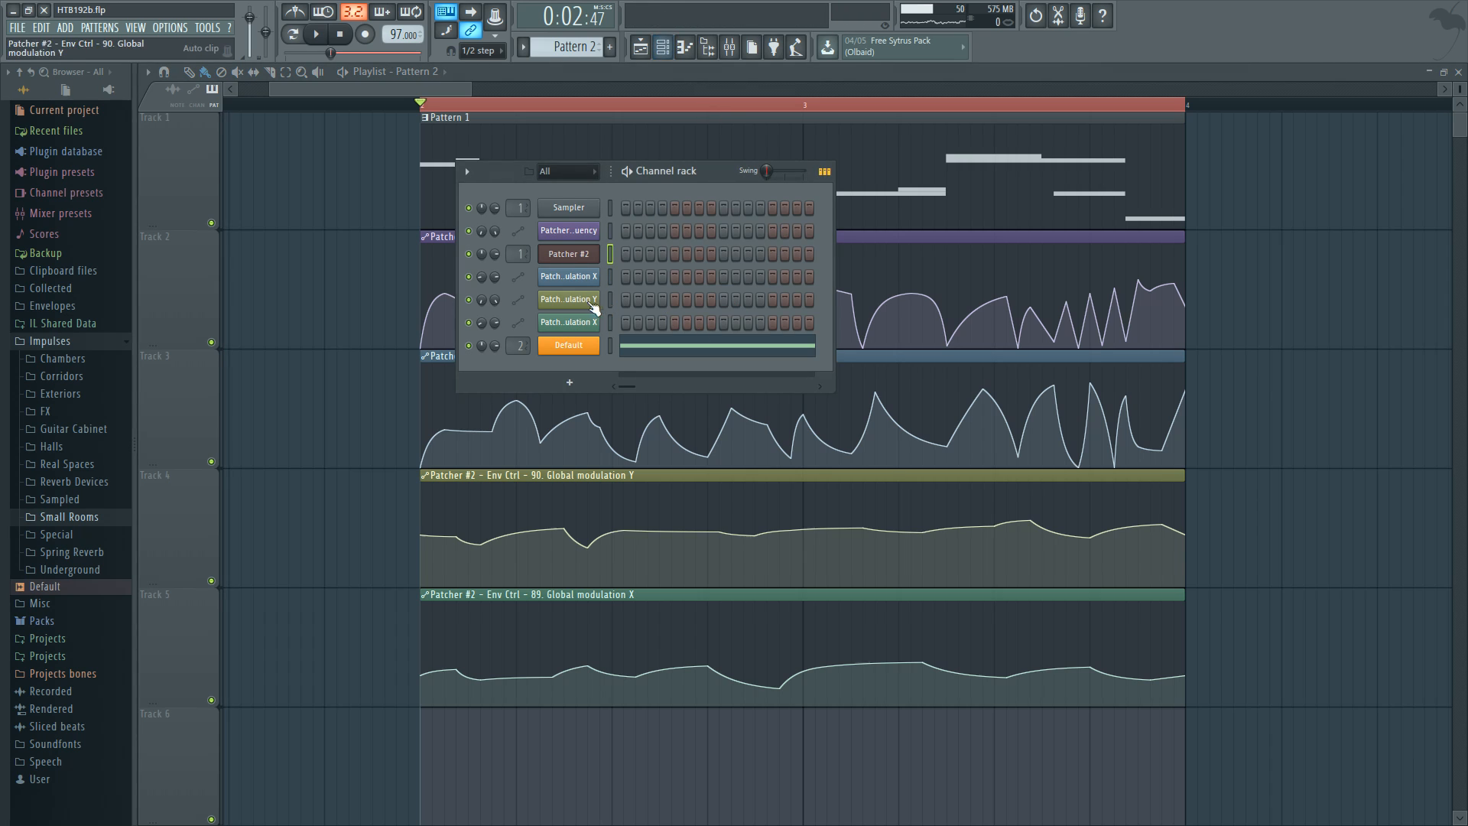
left_click(568, 253)
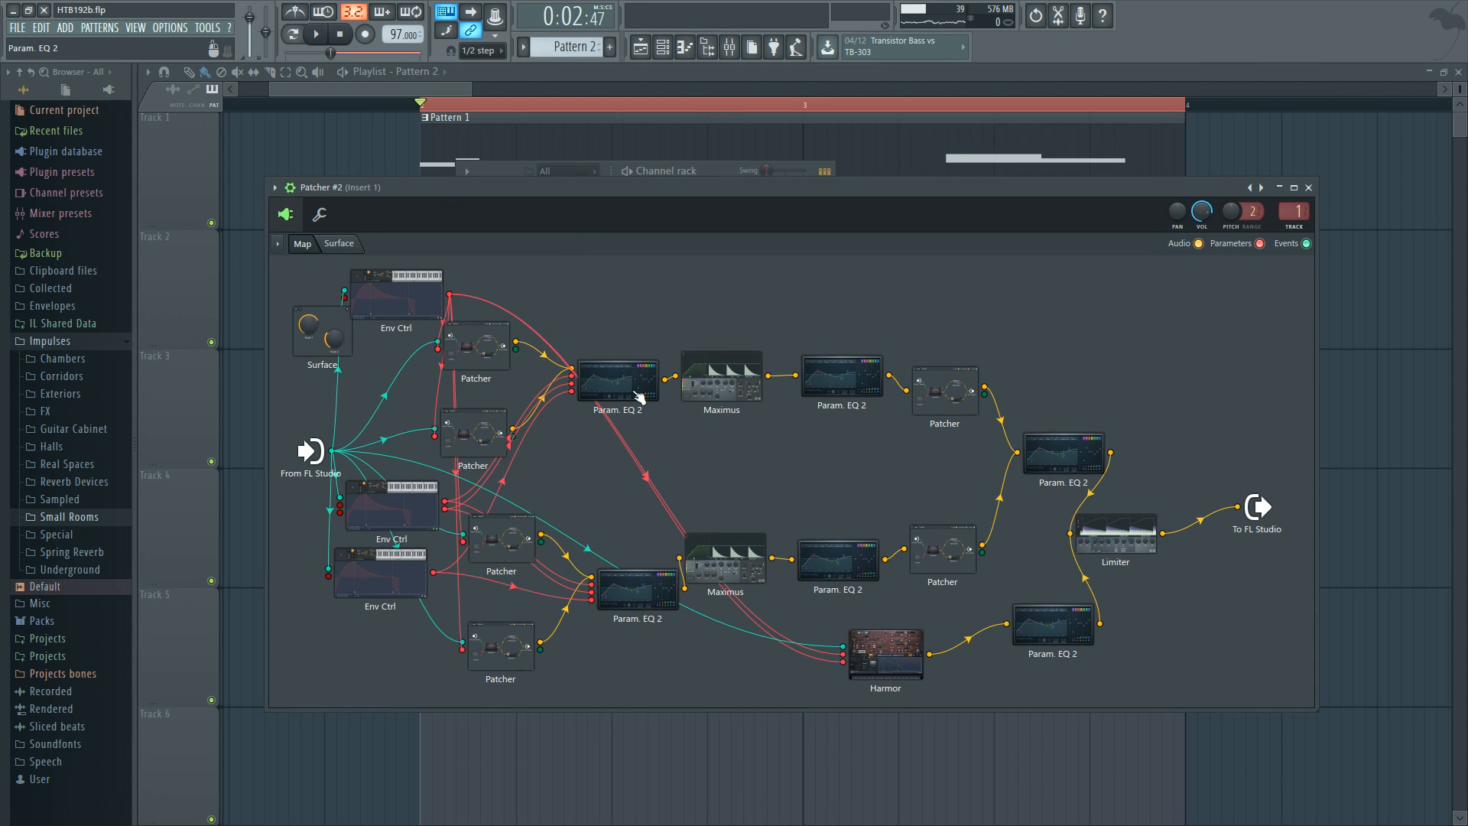
Step: Inspect the uppermost Patcher in the map and the first Patcher nested inside it, and close both
left_click(493, 353)
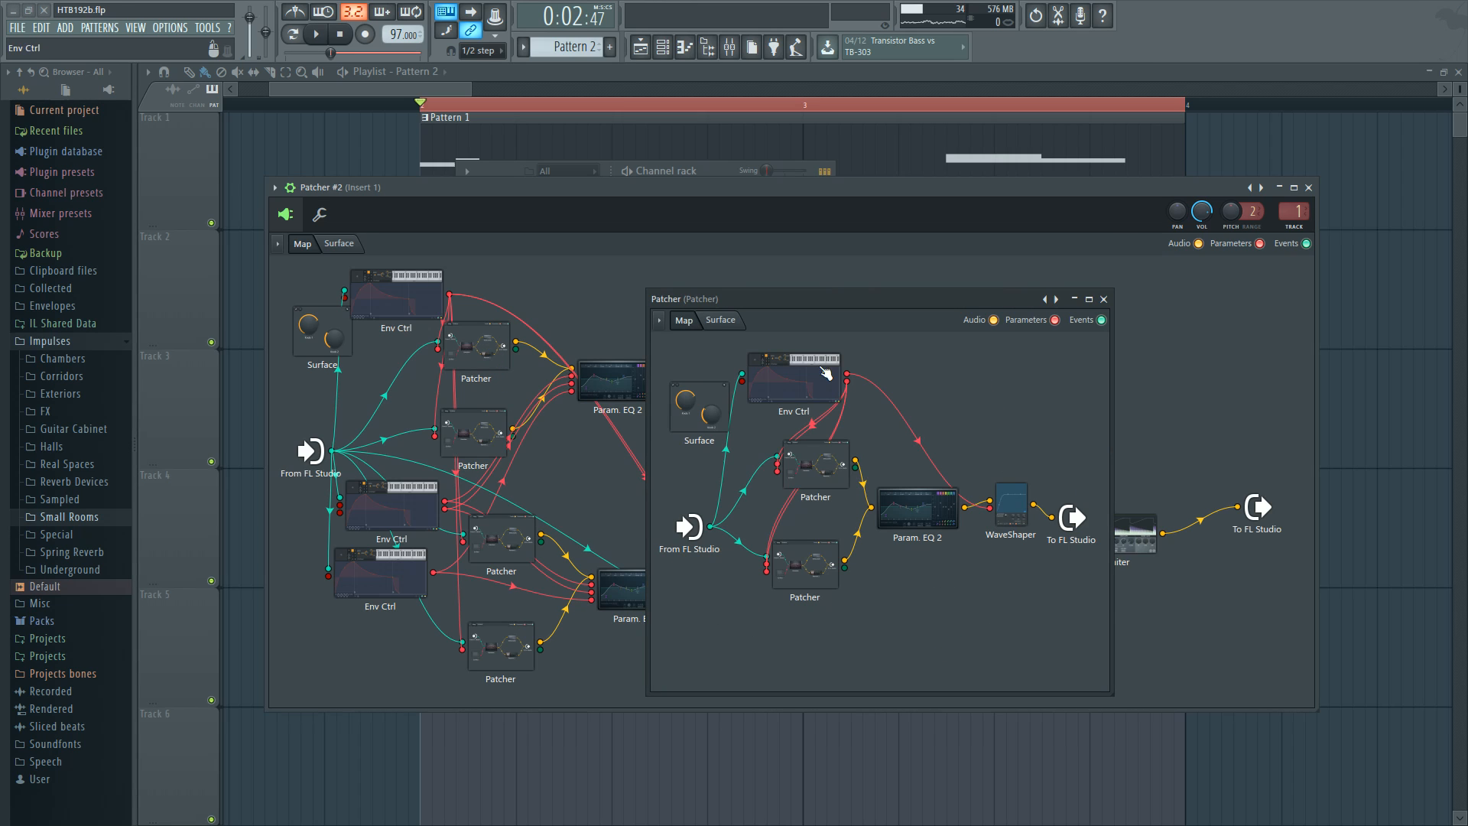
left_click(811, 477)
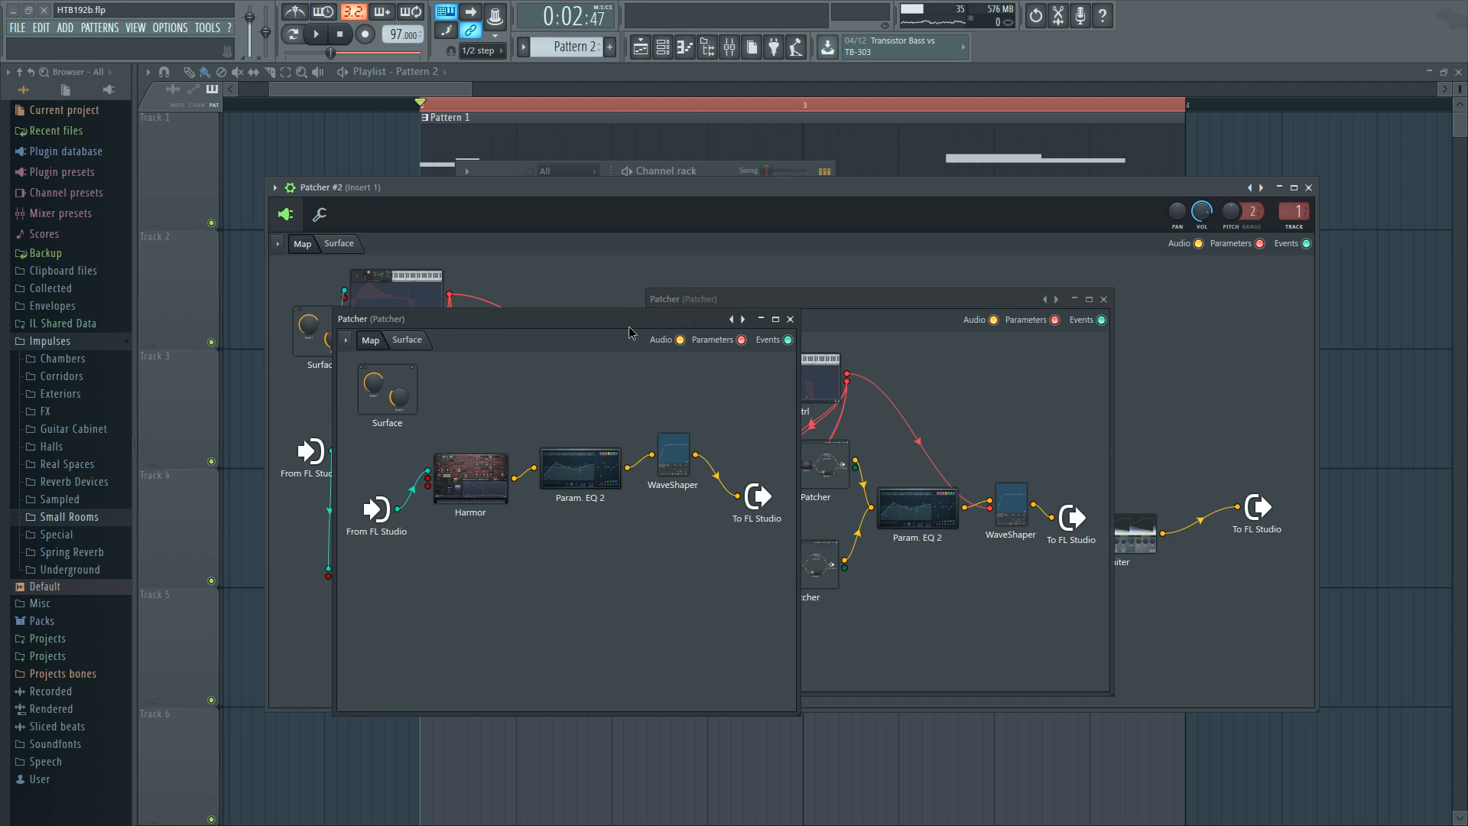
left_click(790, 319)
left_click(1103, 299)
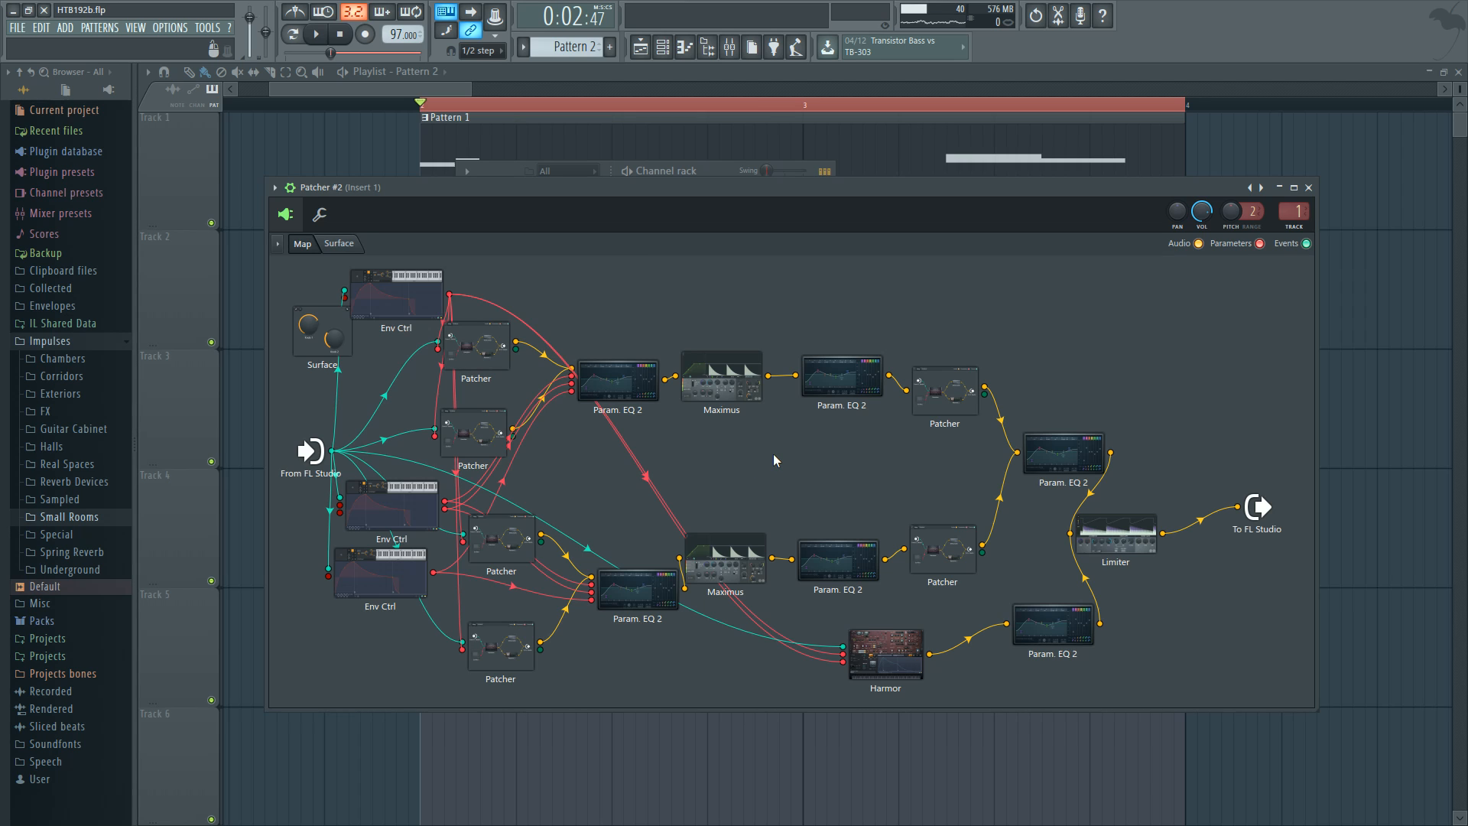
Step: Open the Harmor inside the uppermost Patcher's first nested Patcher and review its image and FX pages
double_click(470, 362)
double_click(807, 465)
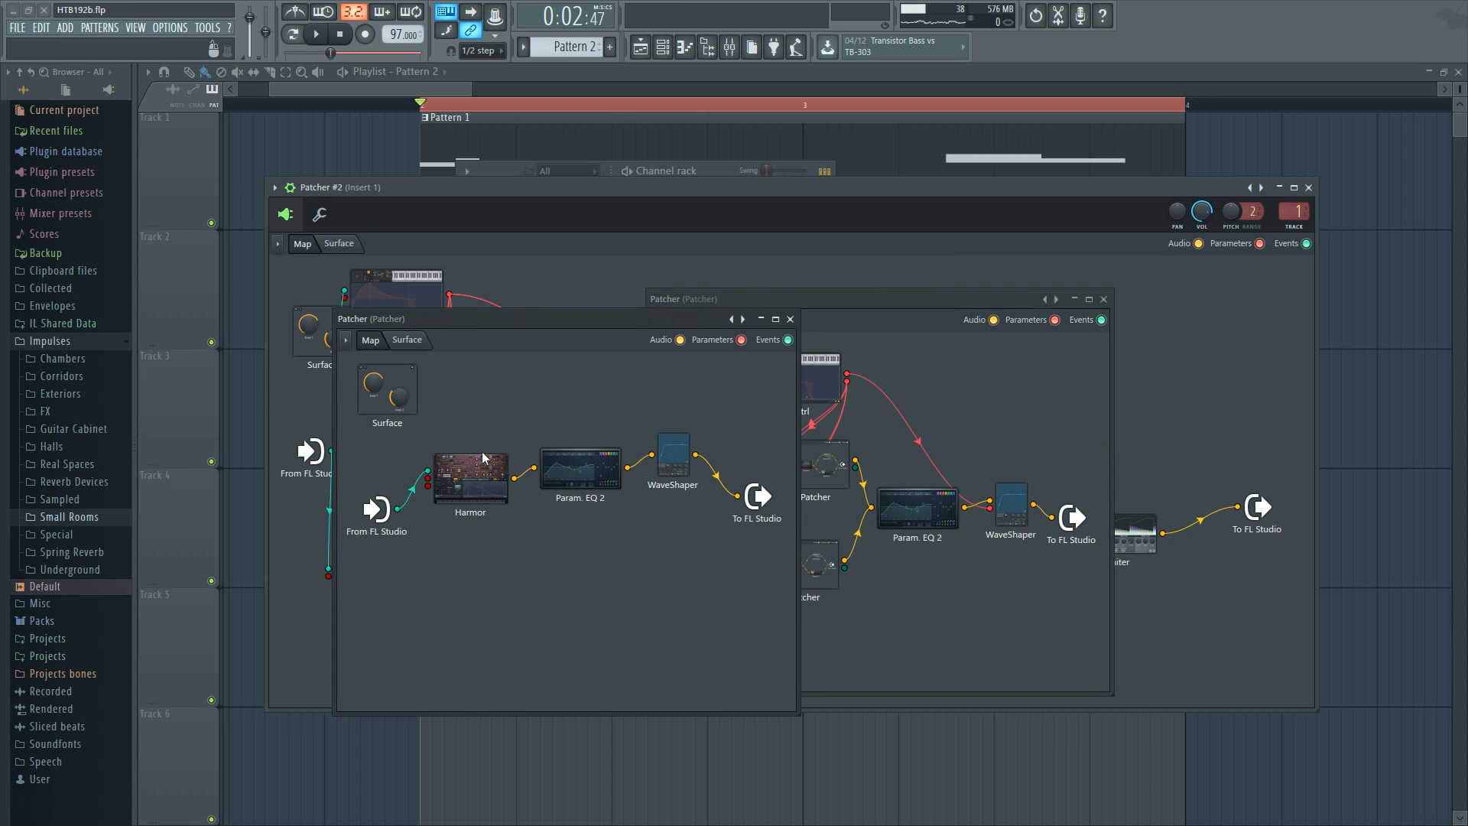
double_click(483, 459)
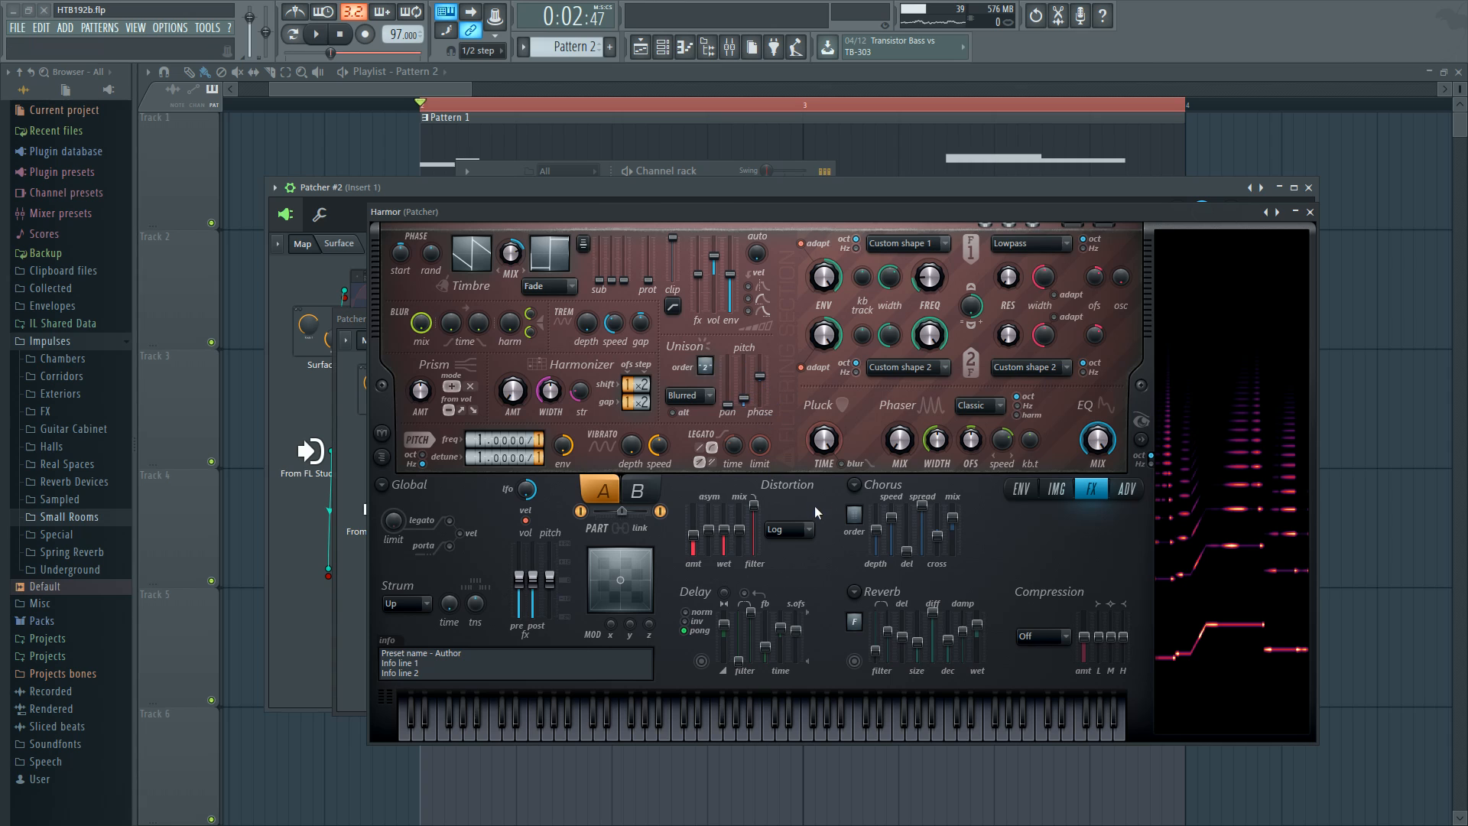
left_click(1055, 494)
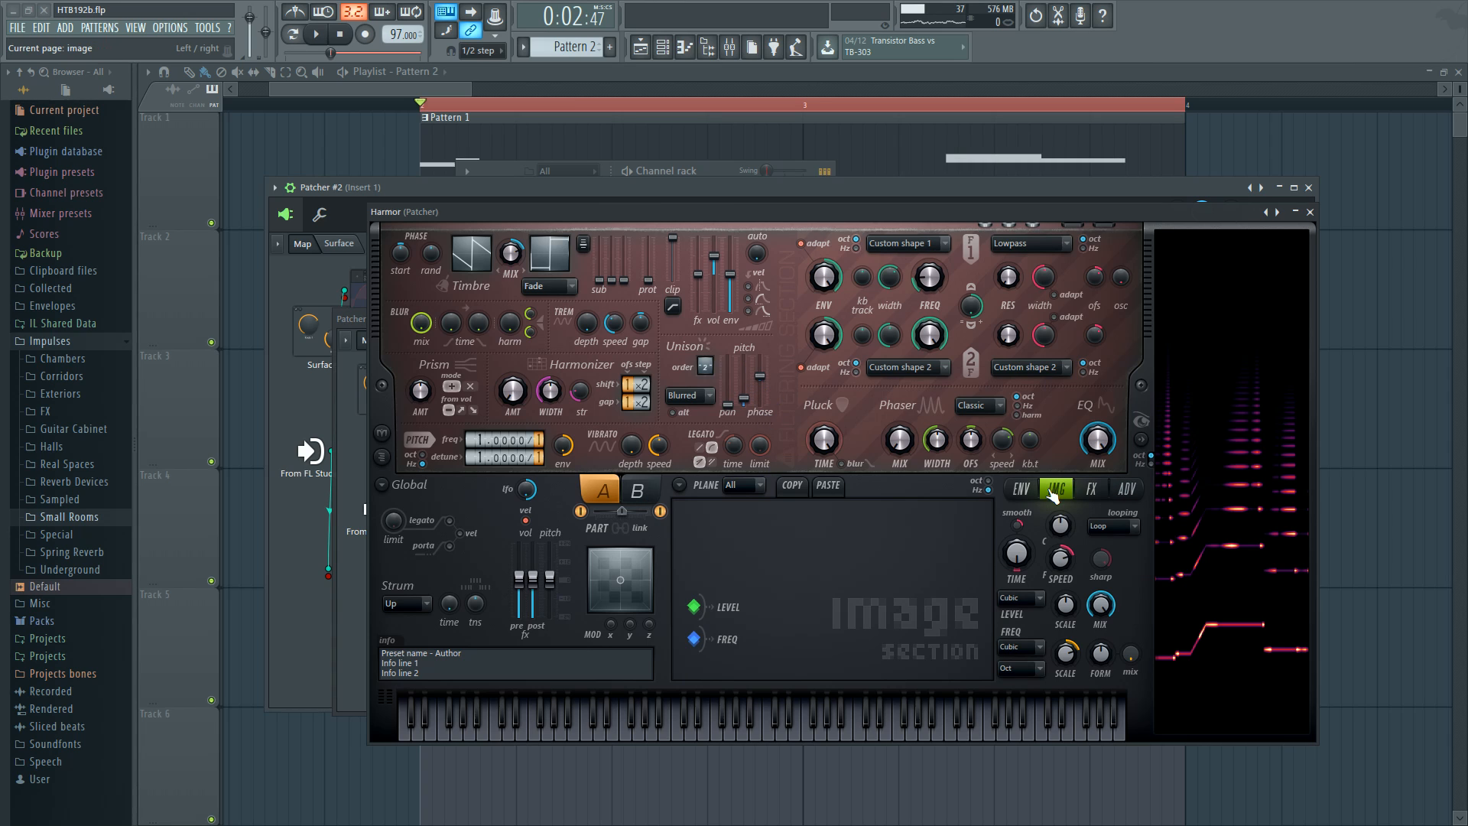
left_click(1094, 489)
left_click(1310, 212)
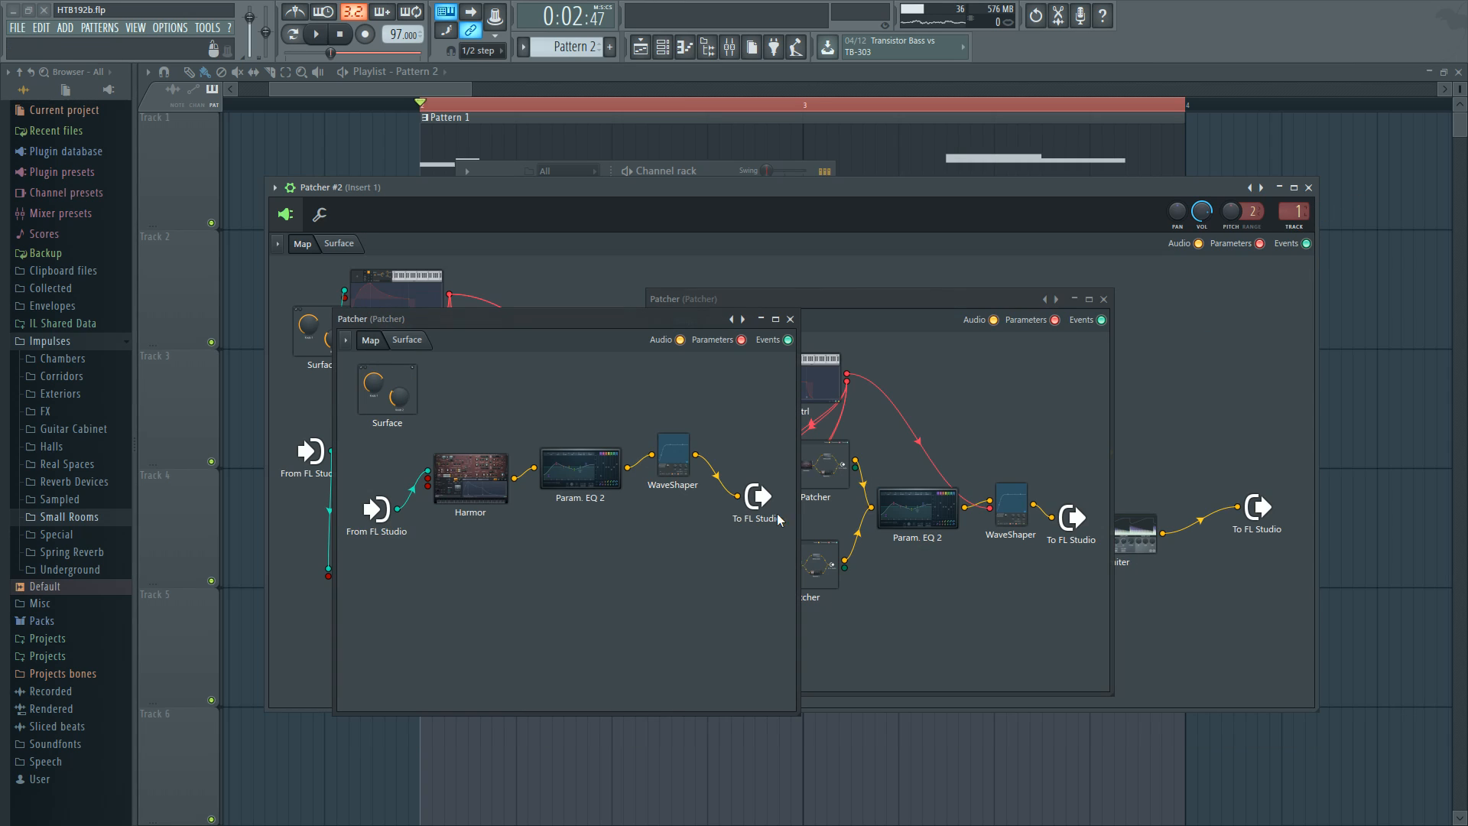
Step: Reposition the innermost Patcher window, align its Harmor, Param. EQ 2 and WaveShaper modules, and close it
left_click_drag(624, 327, 764, 351)
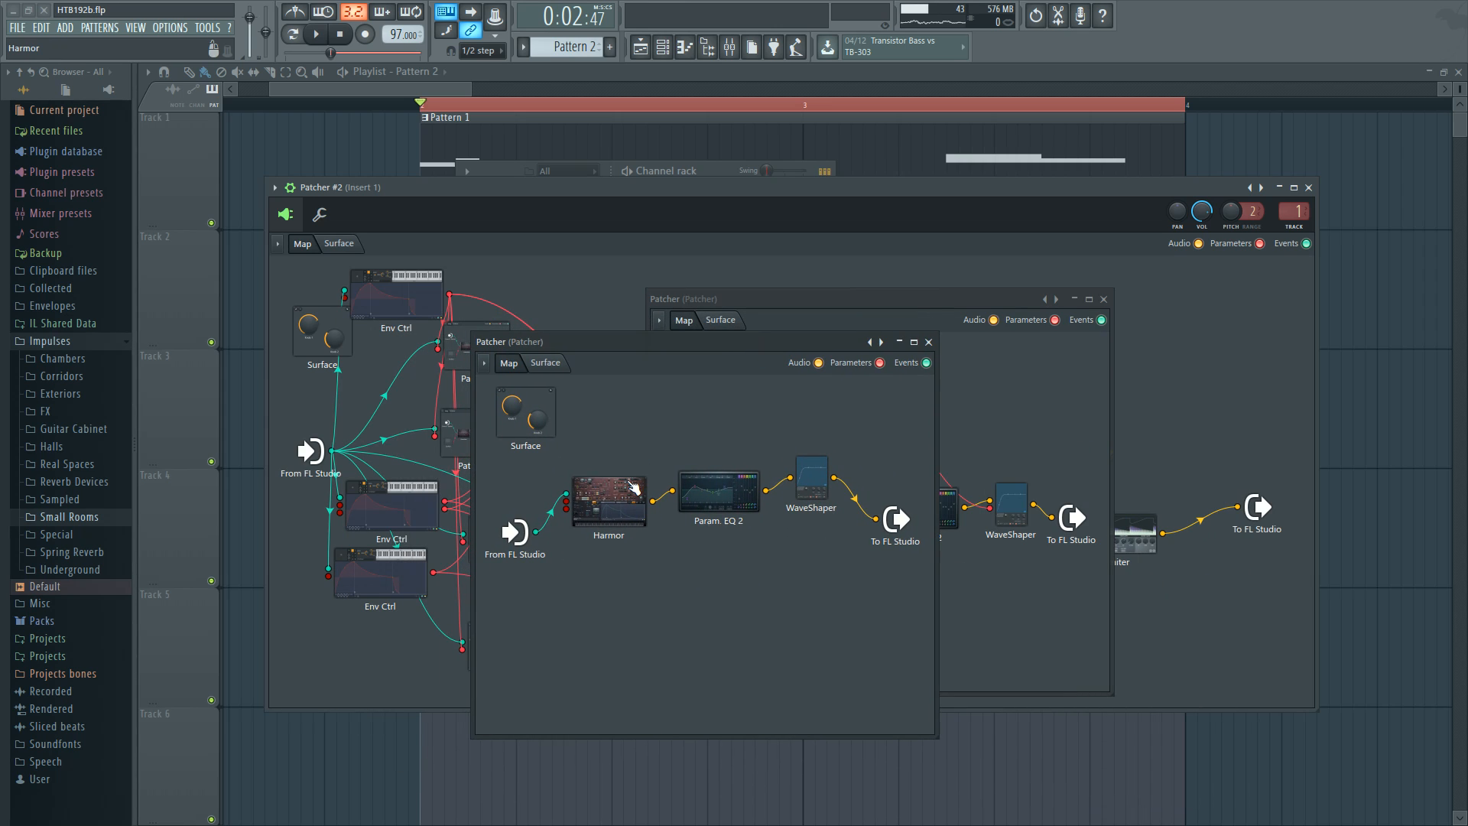
left_click_drag(633, 488, 721, 494)
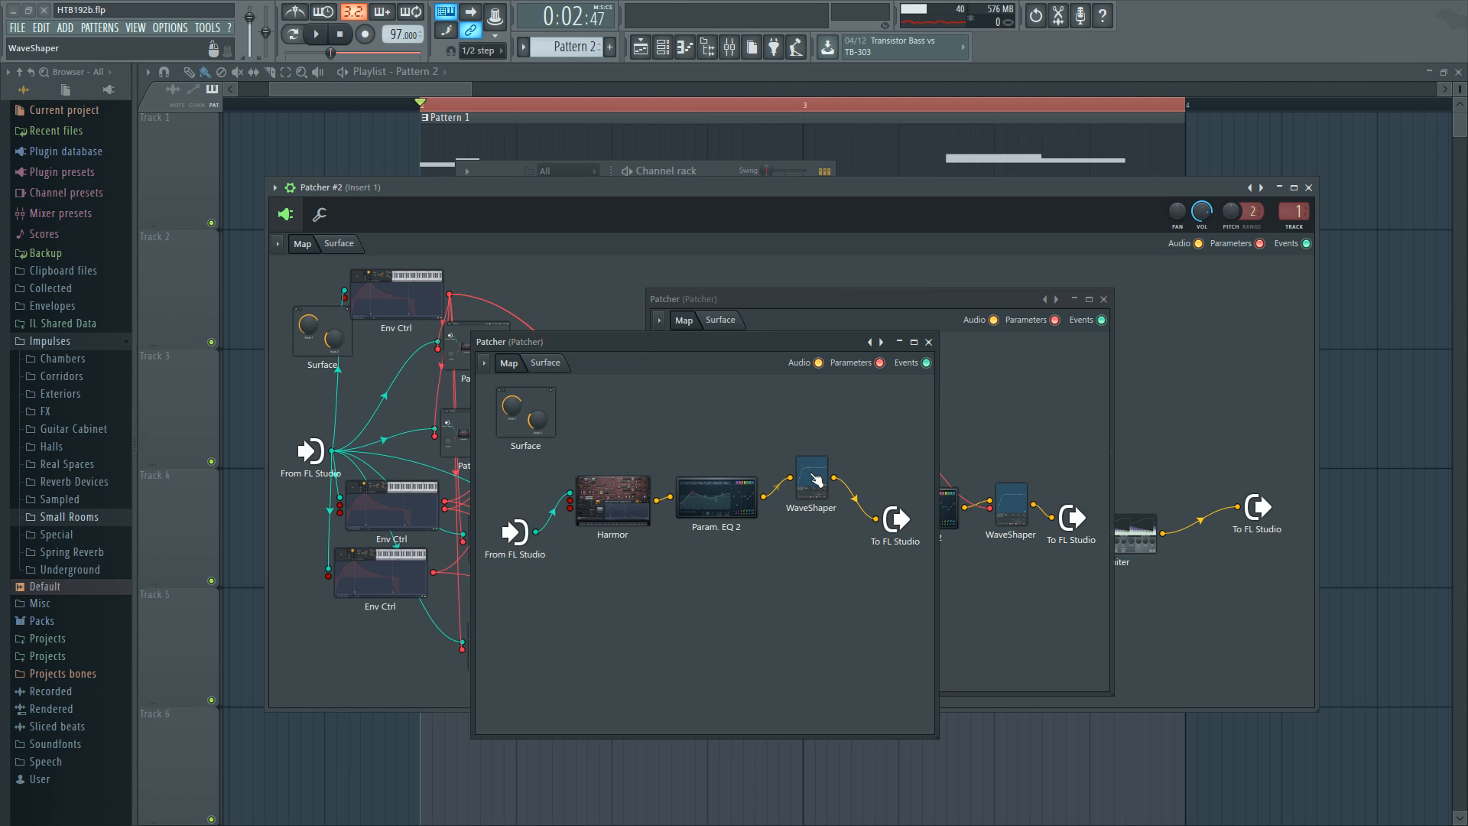
left_click_drag(815, 480, 822, 491)
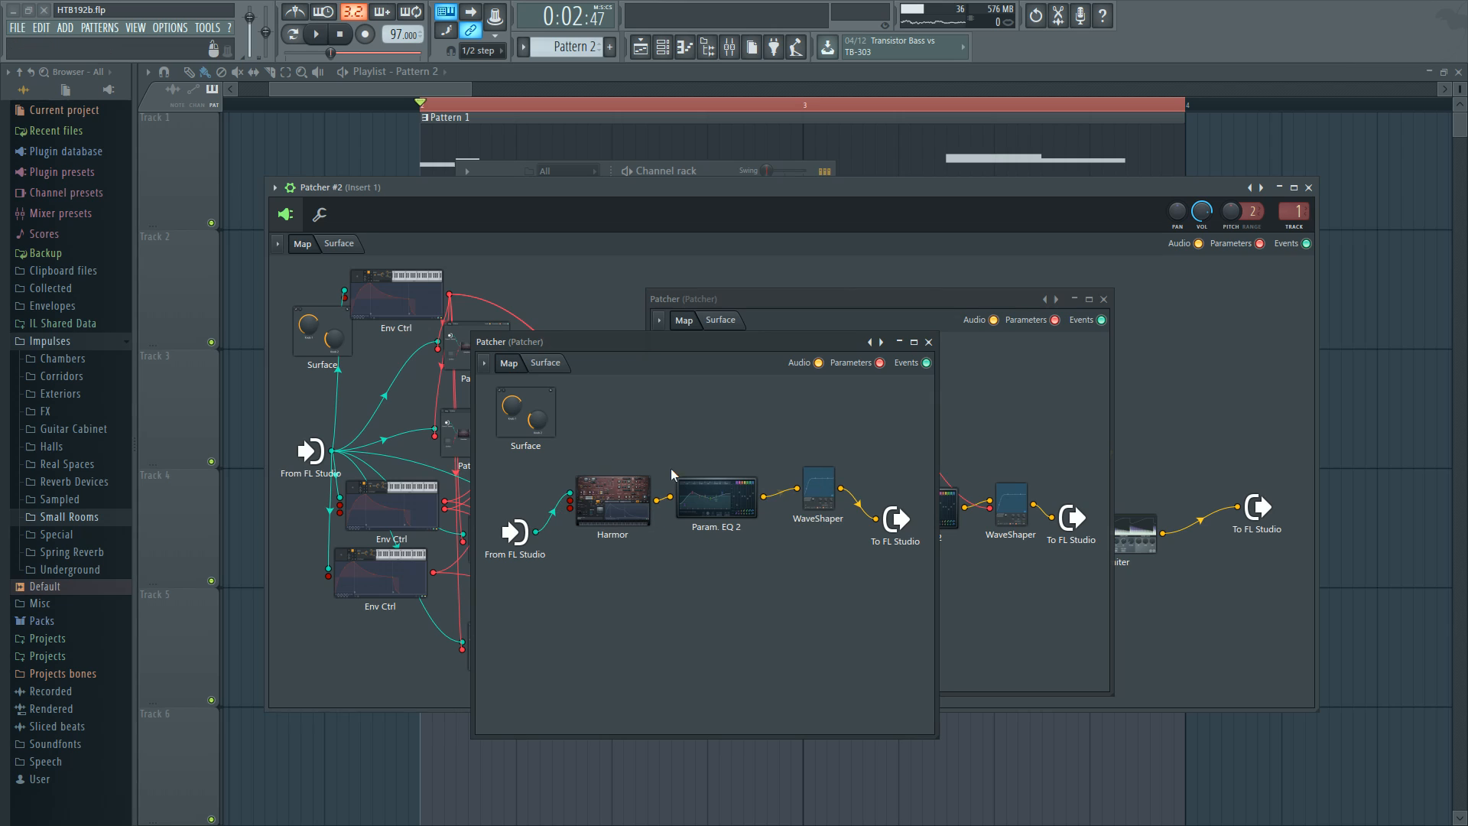
left_click(931, 341)
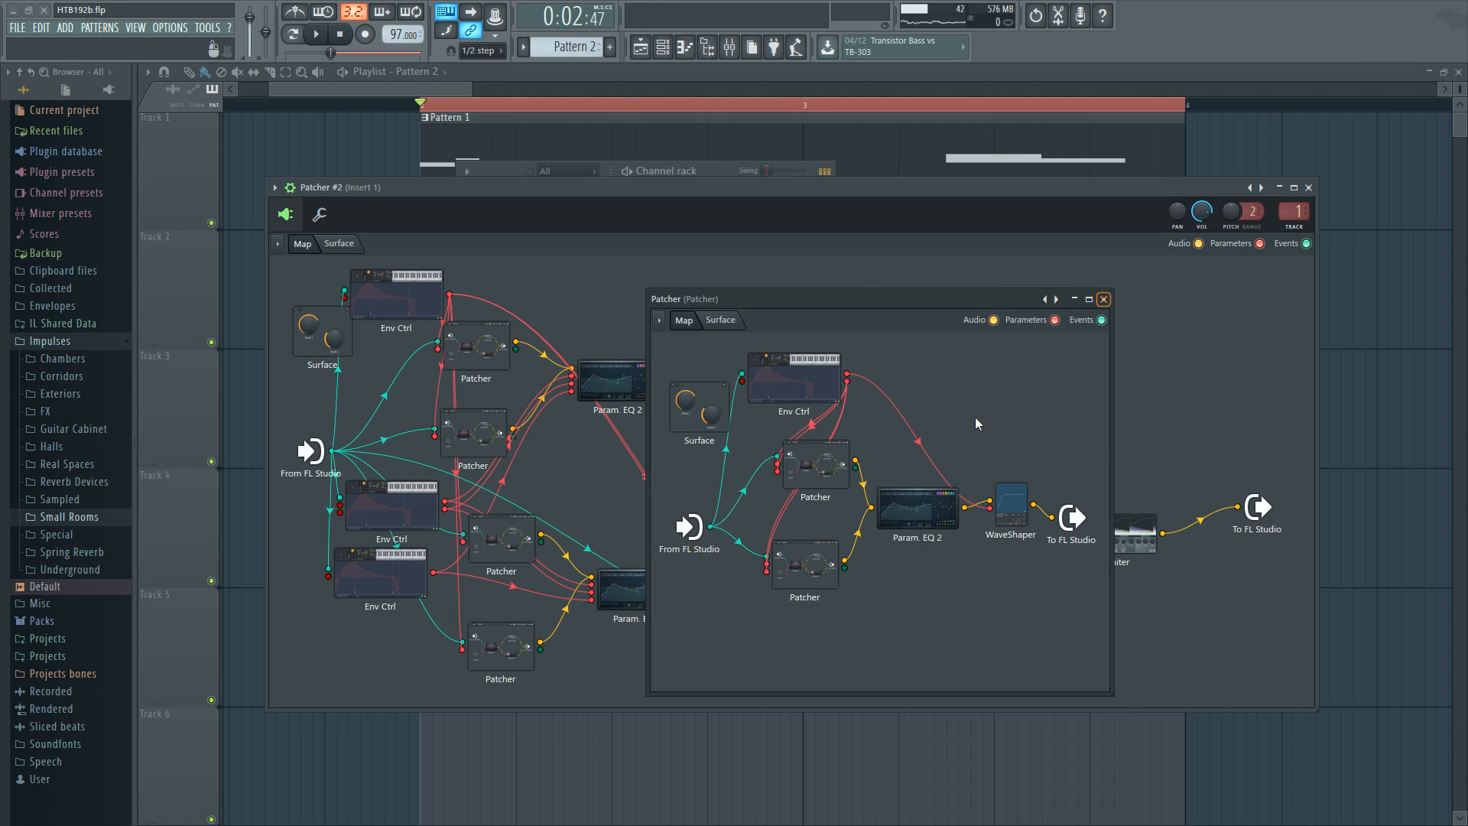
Step: Examine the module chains of the upper and lower Patchers nested inside the uppermost Patcher
left_click(813, 464)
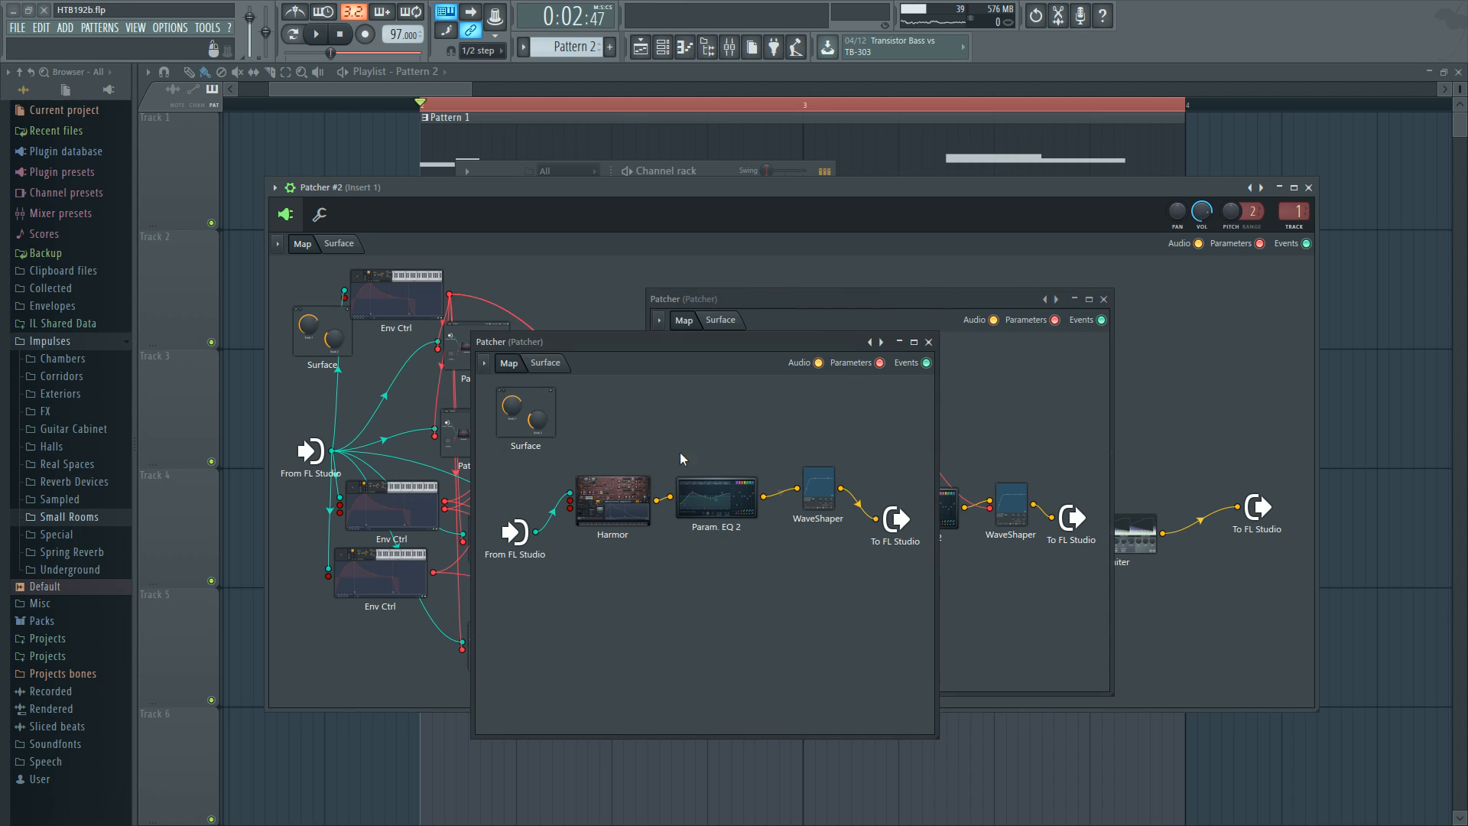
left_click(929, 343)
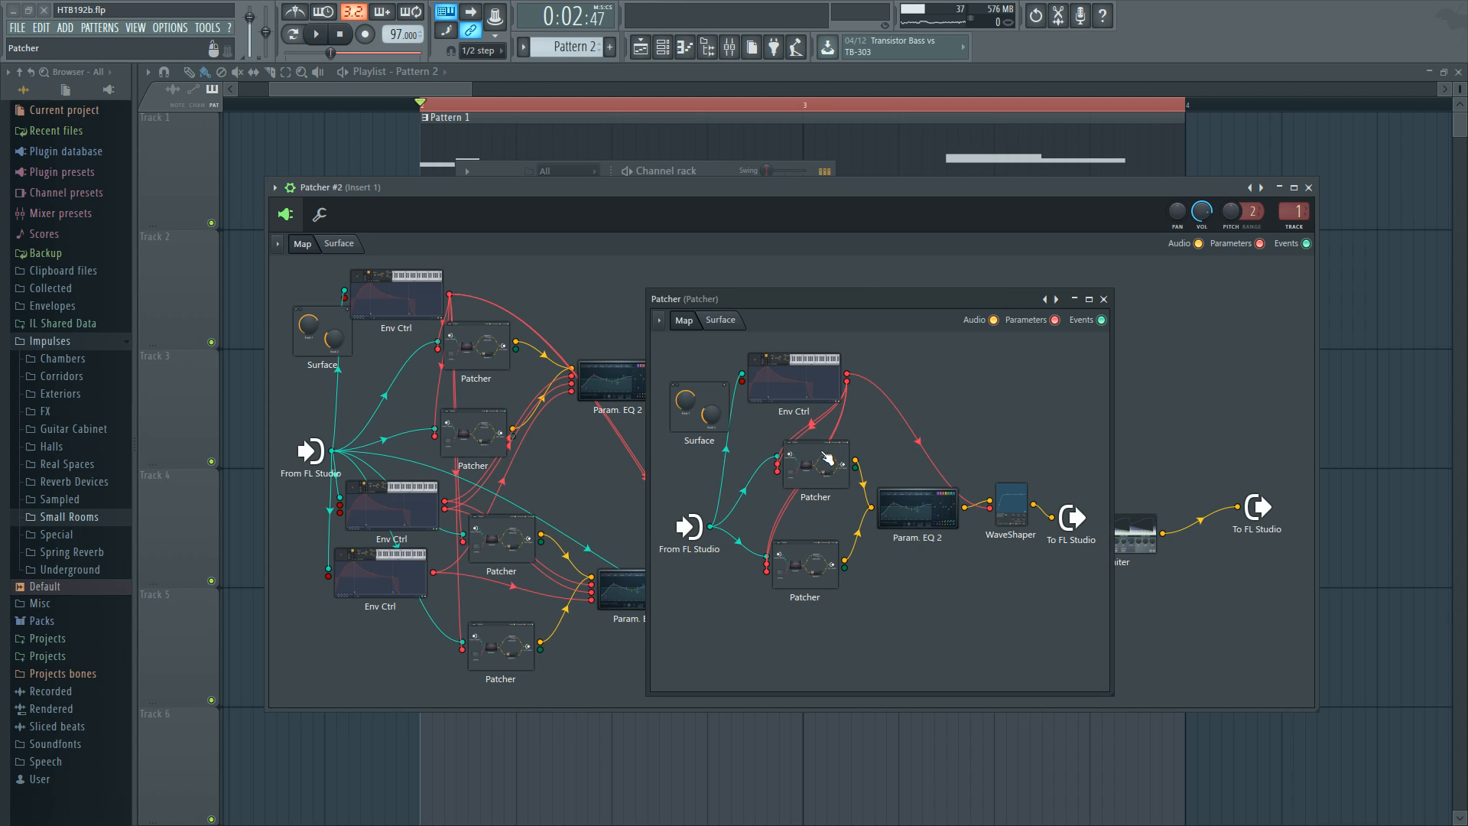
left_click(816, 565)
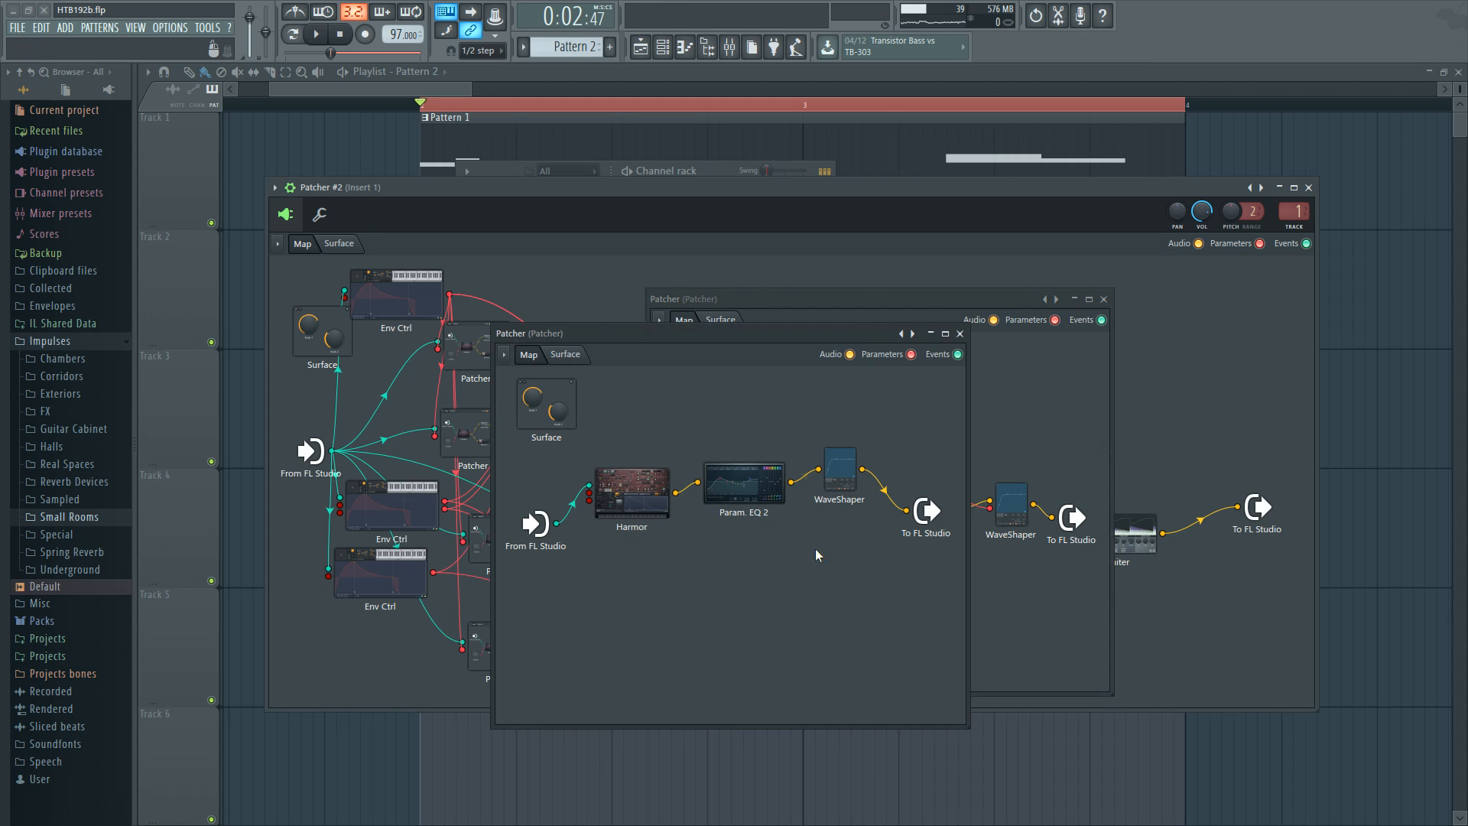
left_click(960, 334)
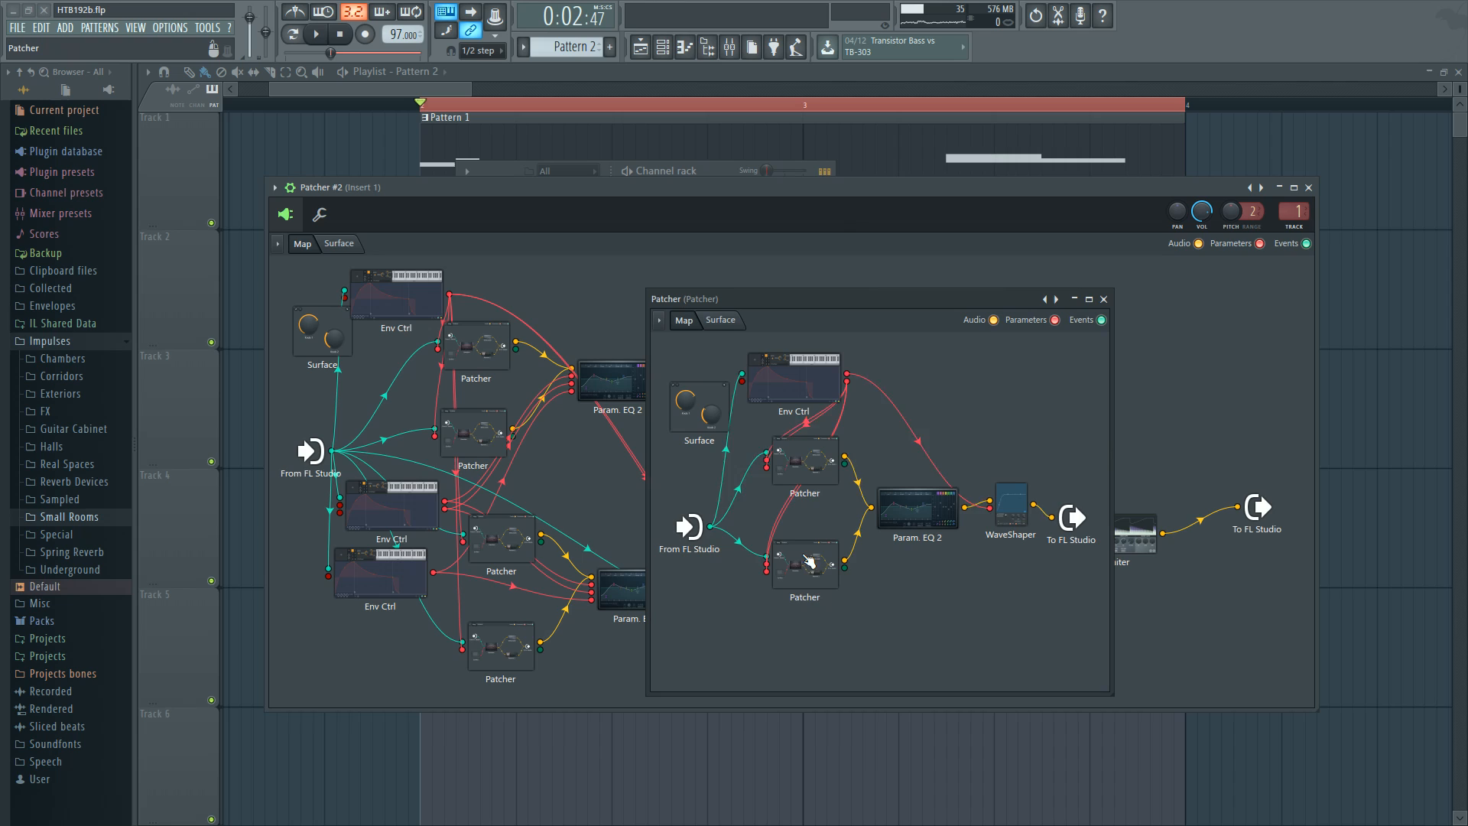
Step: Move the lower nested Patcher closer to the upper one and compare the module chains inside both
left_click_drag(810, 562, 809, 546)
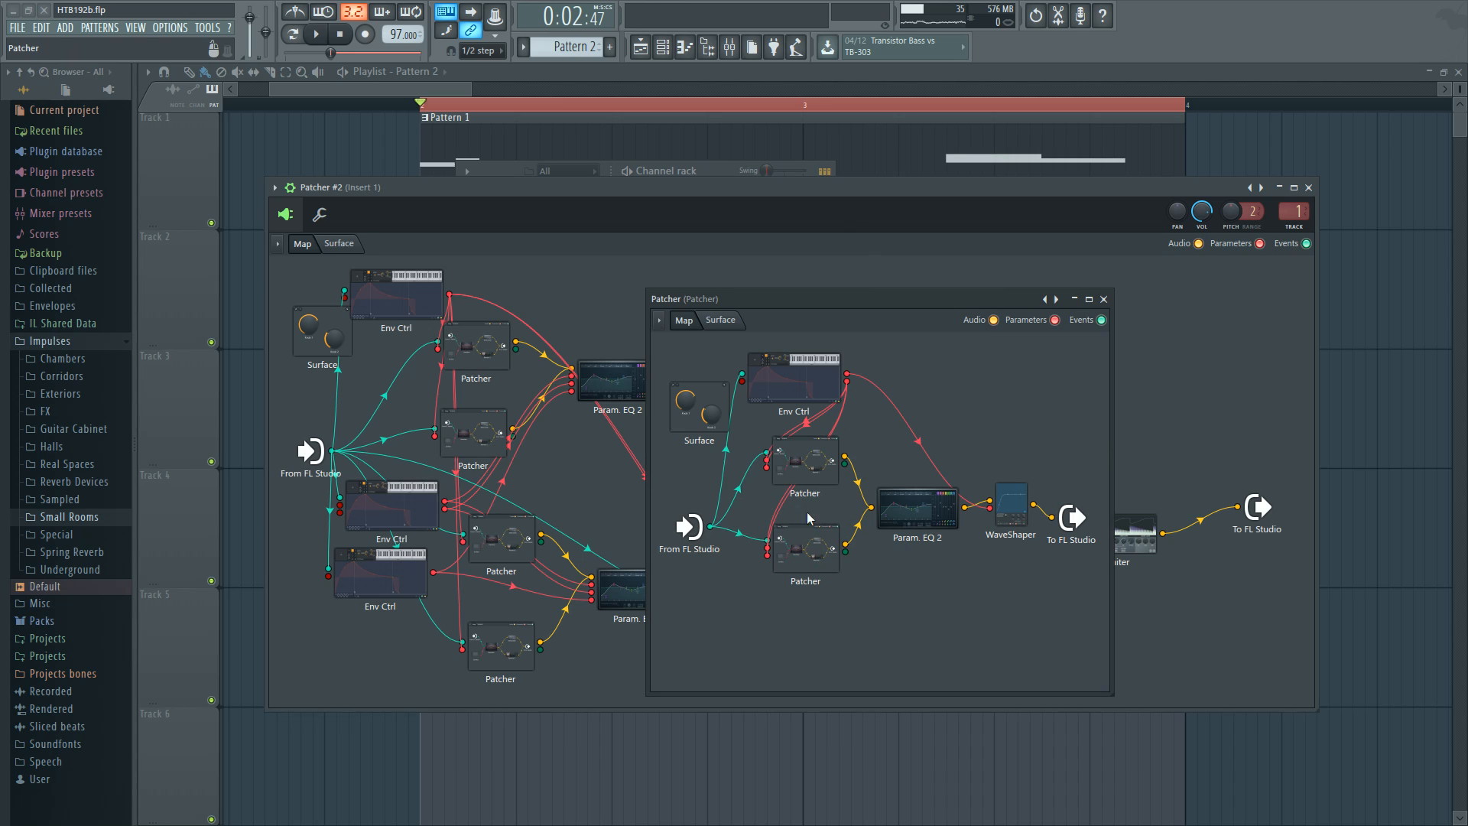
left_click(813, 542)
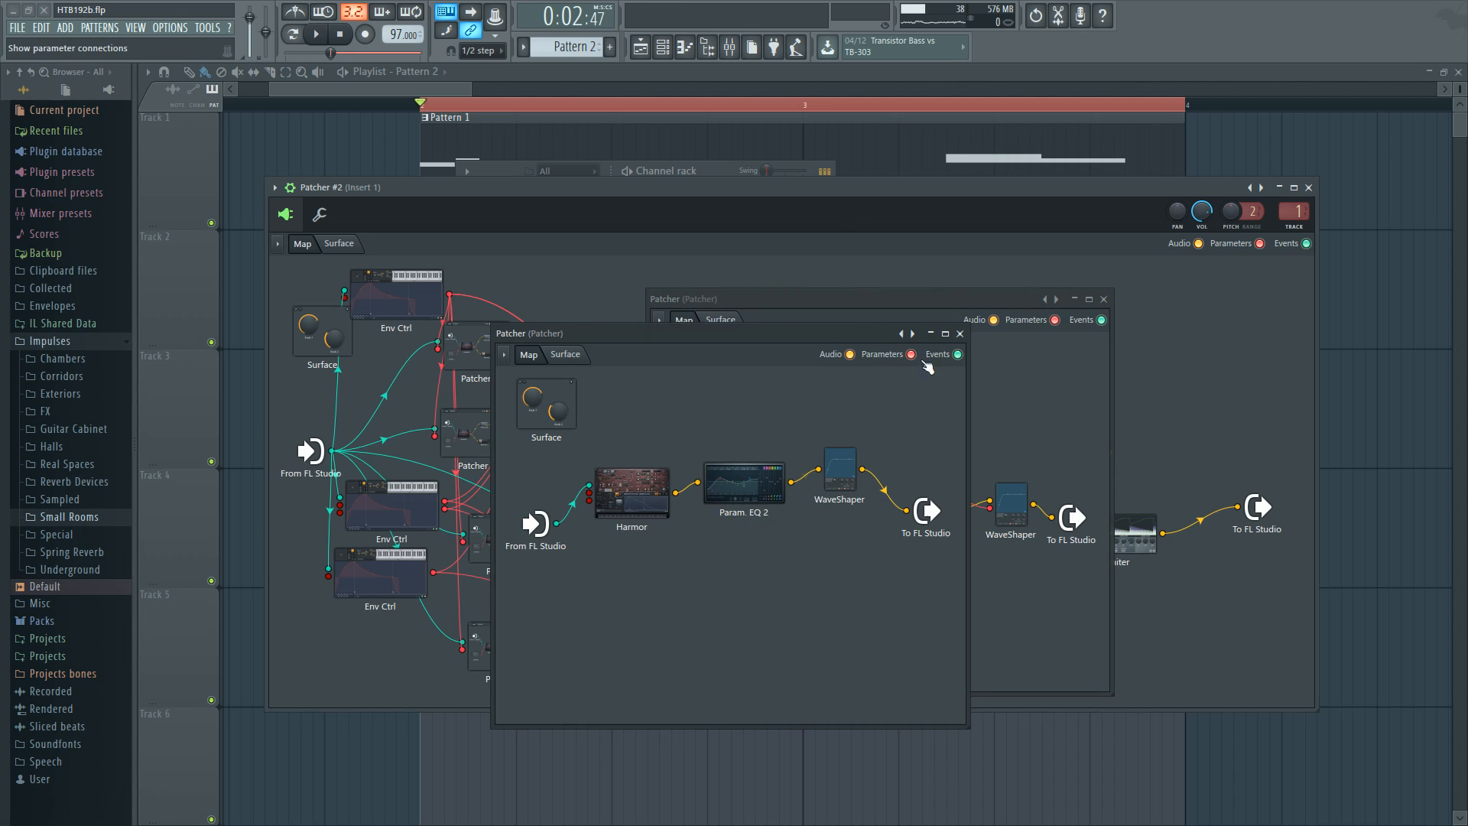
left_click(960, 334)
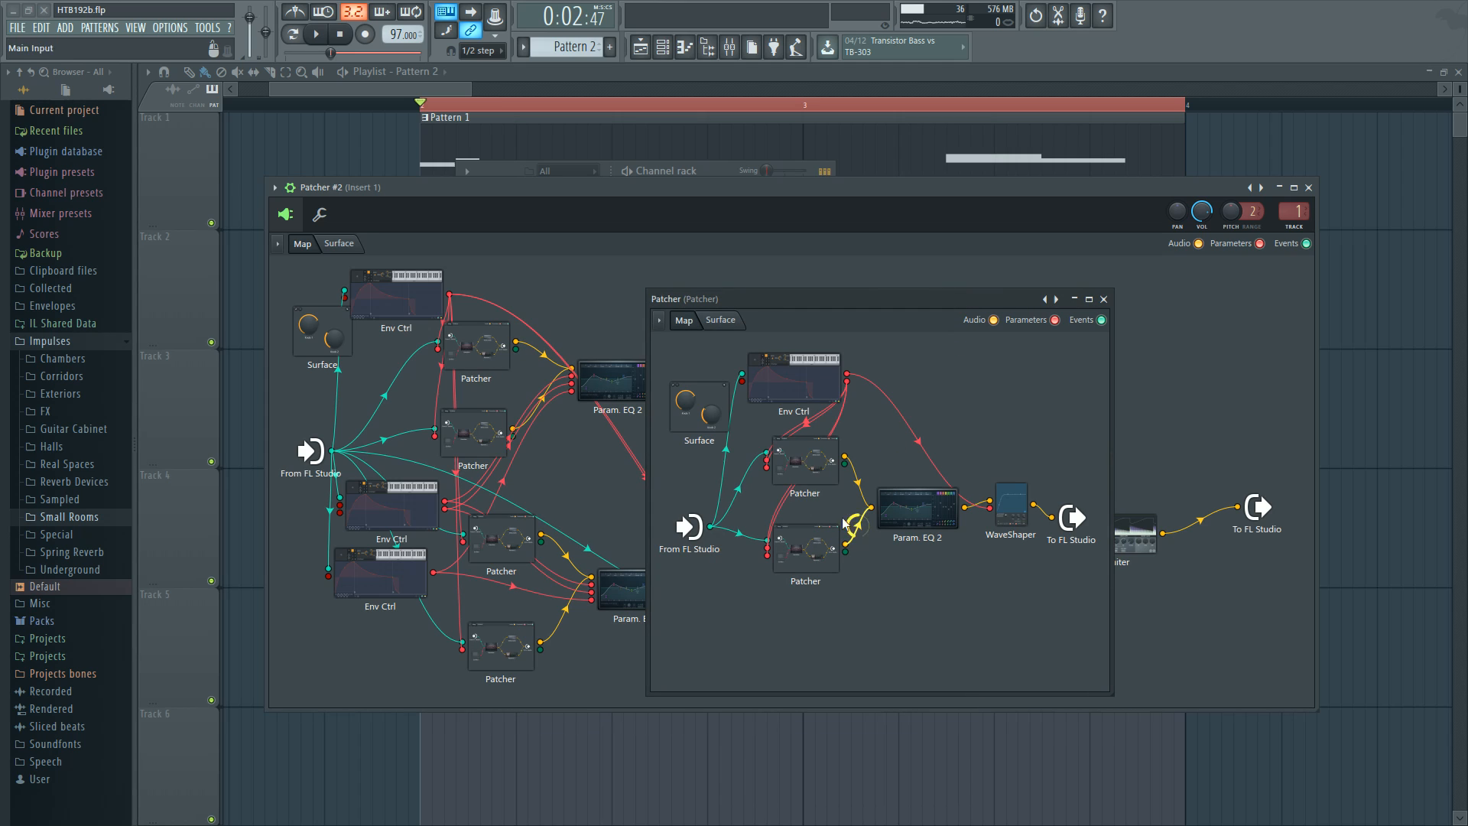
left_click_drag(809, 545, 806, 549)
left_click(800, 545)
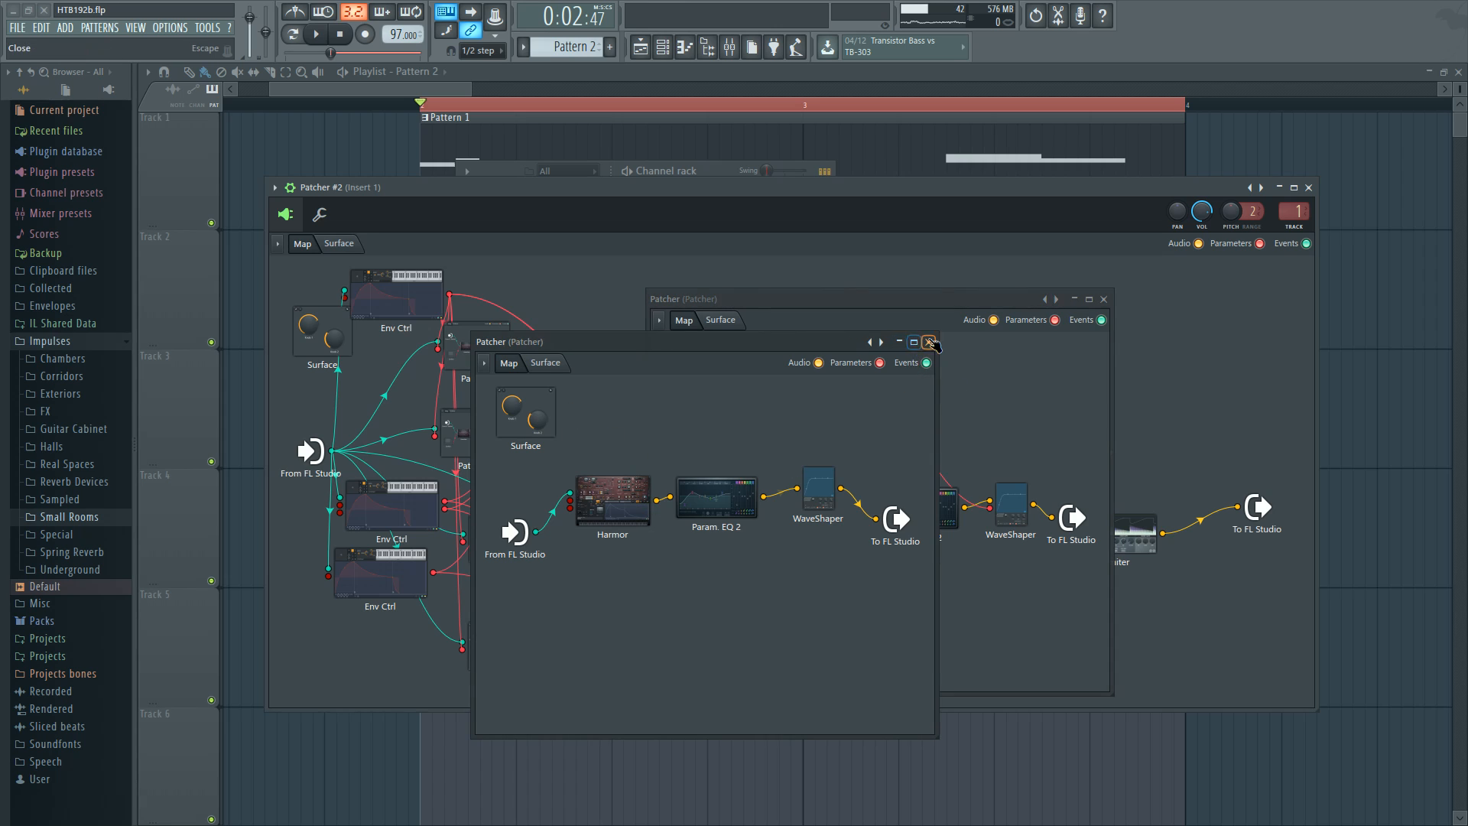
left_click(928, 342)
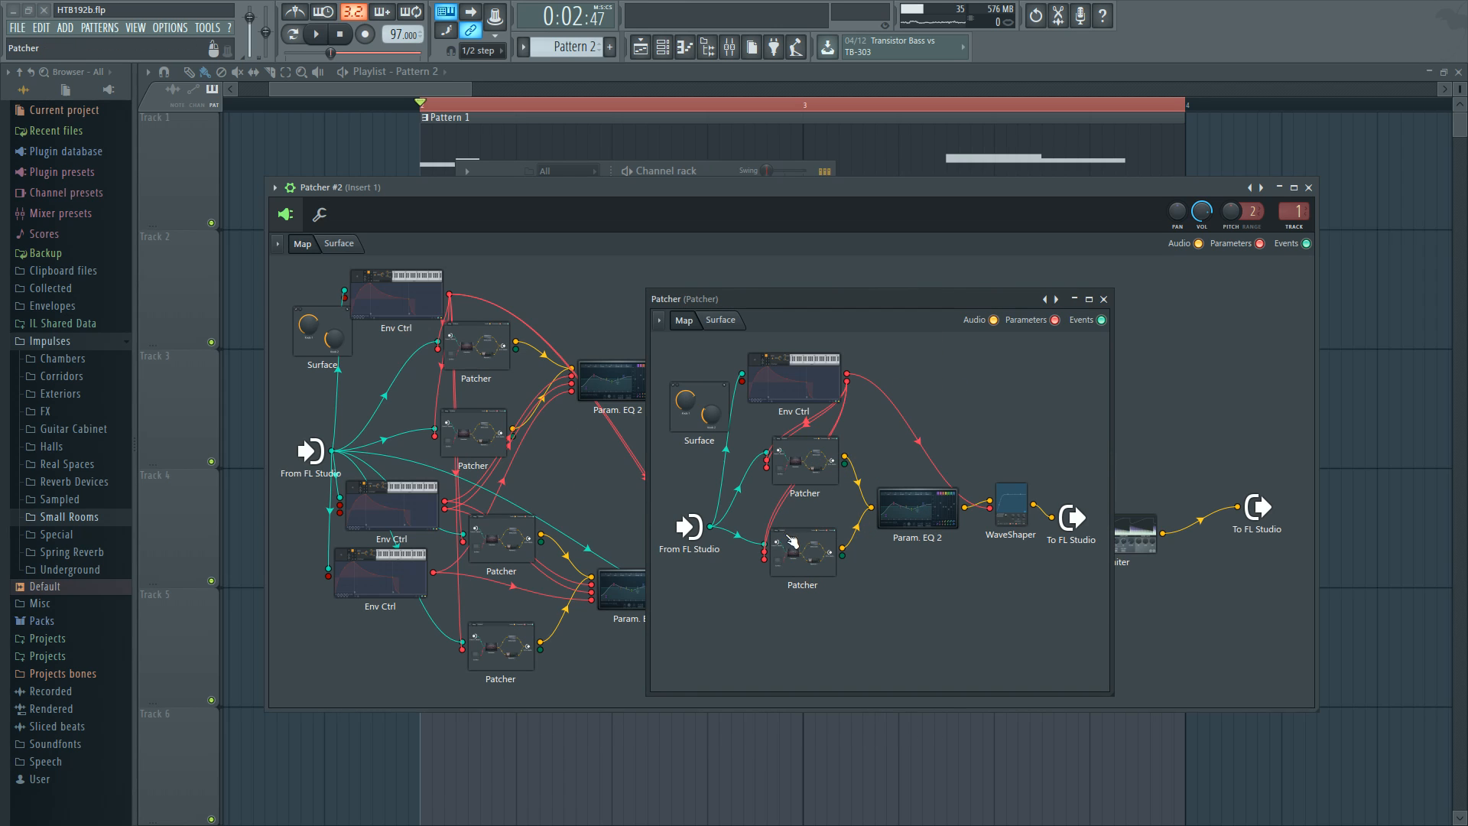
Step: View the Harmor settings in the lower nested Patcher and return to the main Patcher #2 map
left_click(792, 548)
left_click(649, 490)
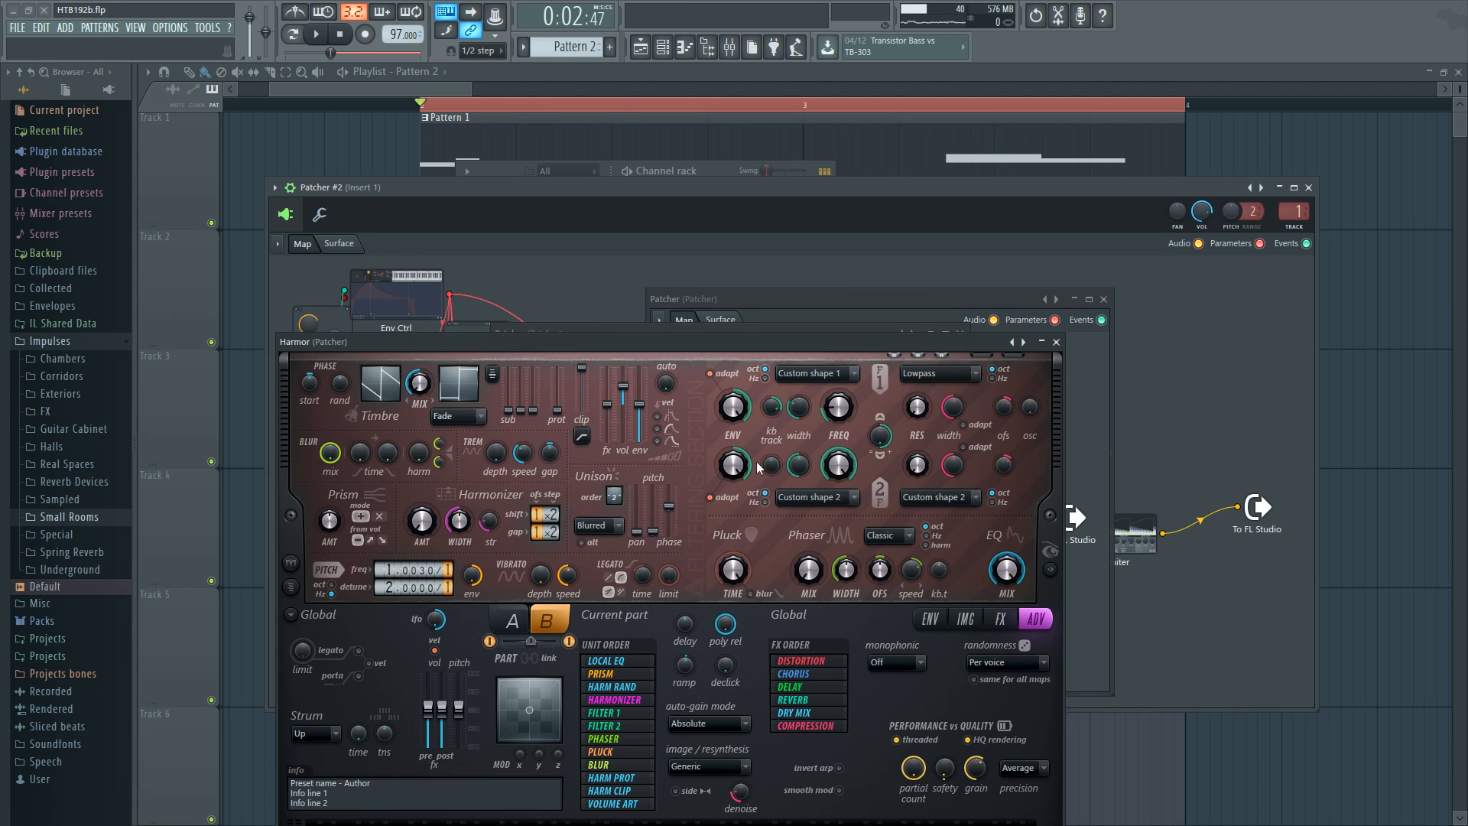
left_click(1056, 342)
left_click(1104, 299)
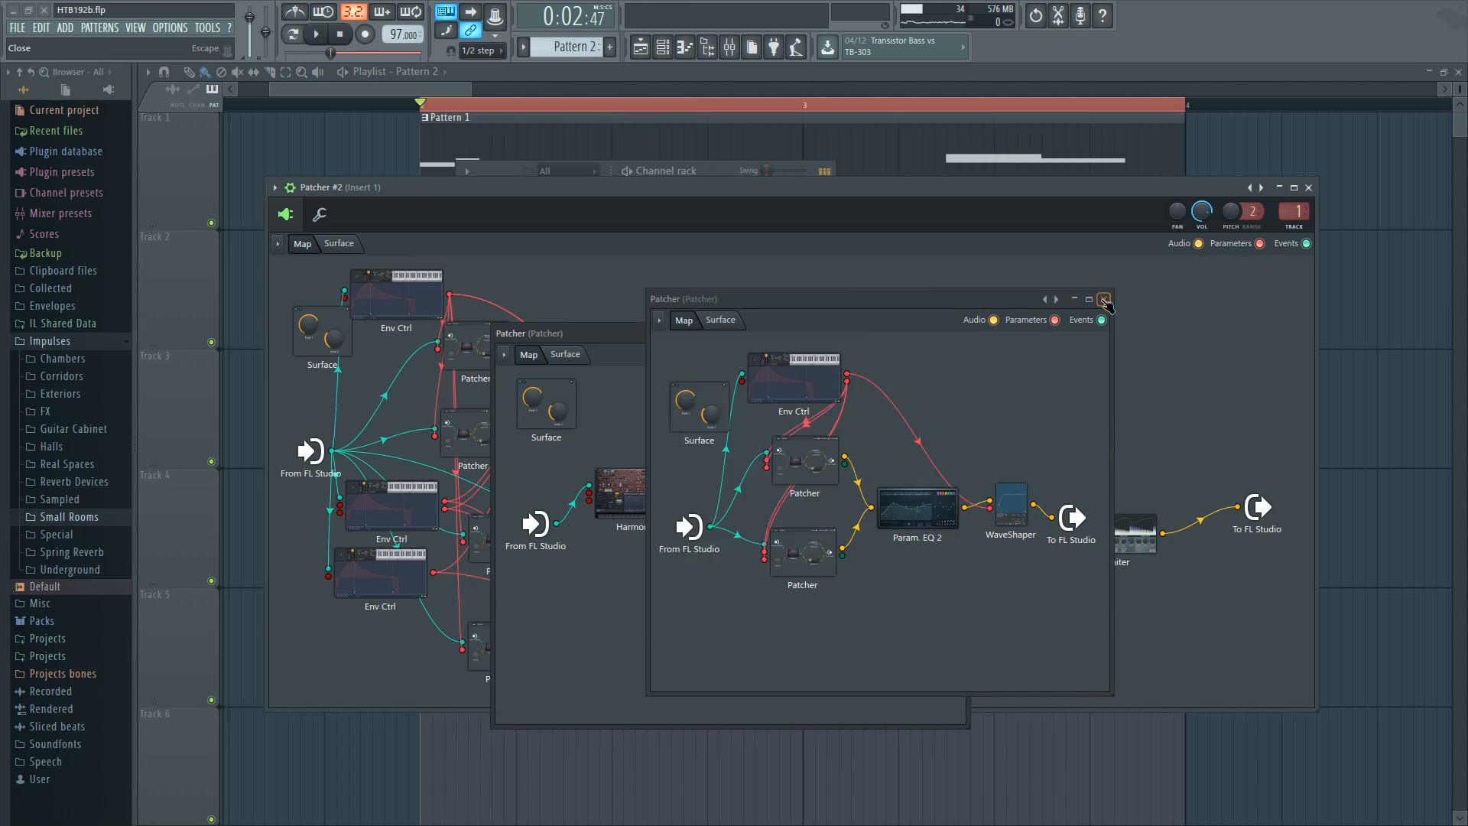
left_click(960, 333)
Step: Tidy the map by nudging the two upper Patchers, the two Param. EQ 2 modules before the Limiter, and Harmor
left_click_drag(476, 346, 473, 335)
left_click_drag(475, 435, 473, 437)
left_click_drag(484, 361, 484, 364)
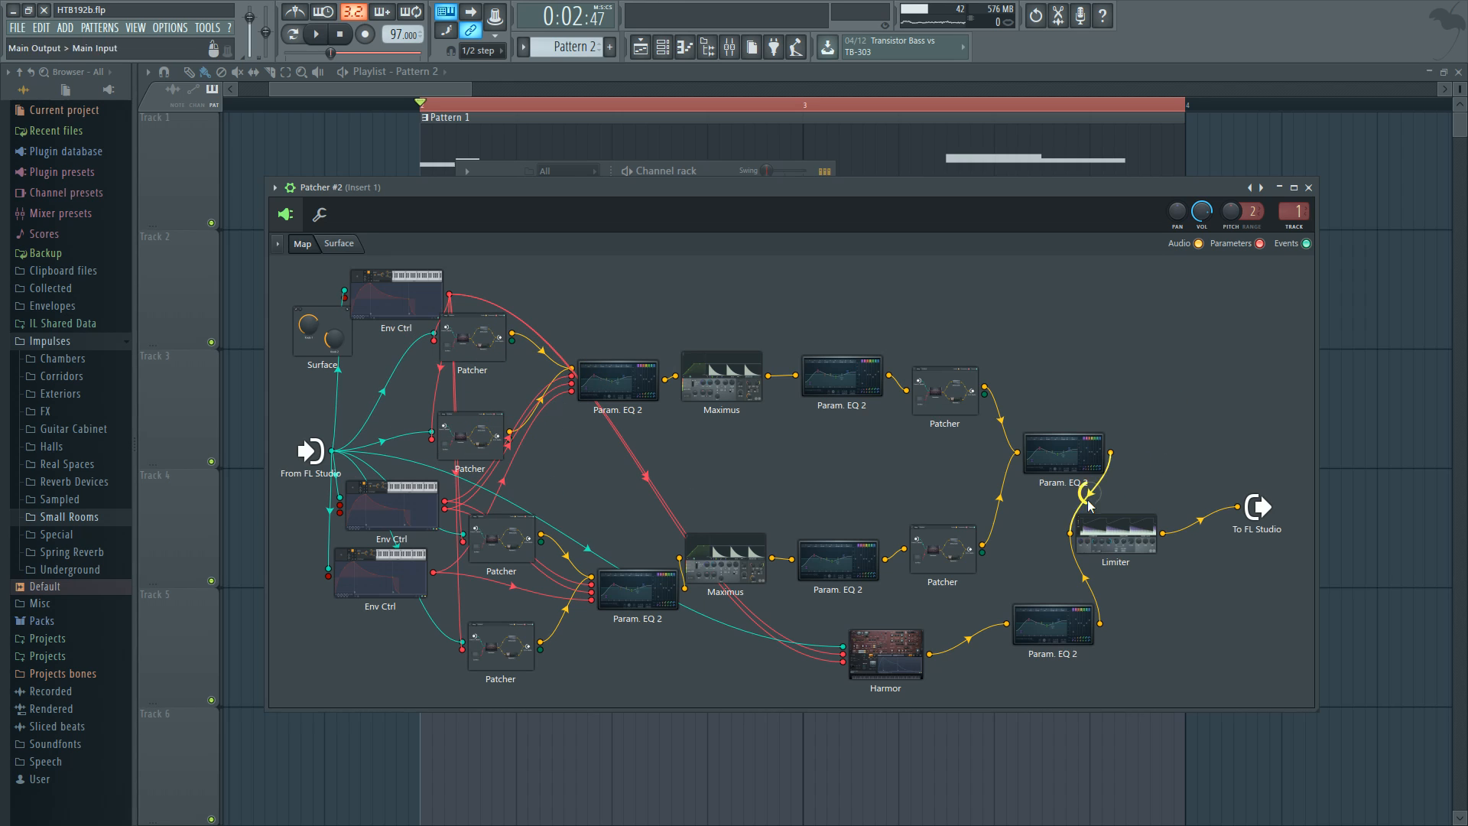
left_click_drag(1151, 472, 1121, 380)
left_click_drag(1065, 457, 1058, 448)
left_click_drag(1048, 627, 1052, 631)
left_click_drag(867, 658, 874, 659)
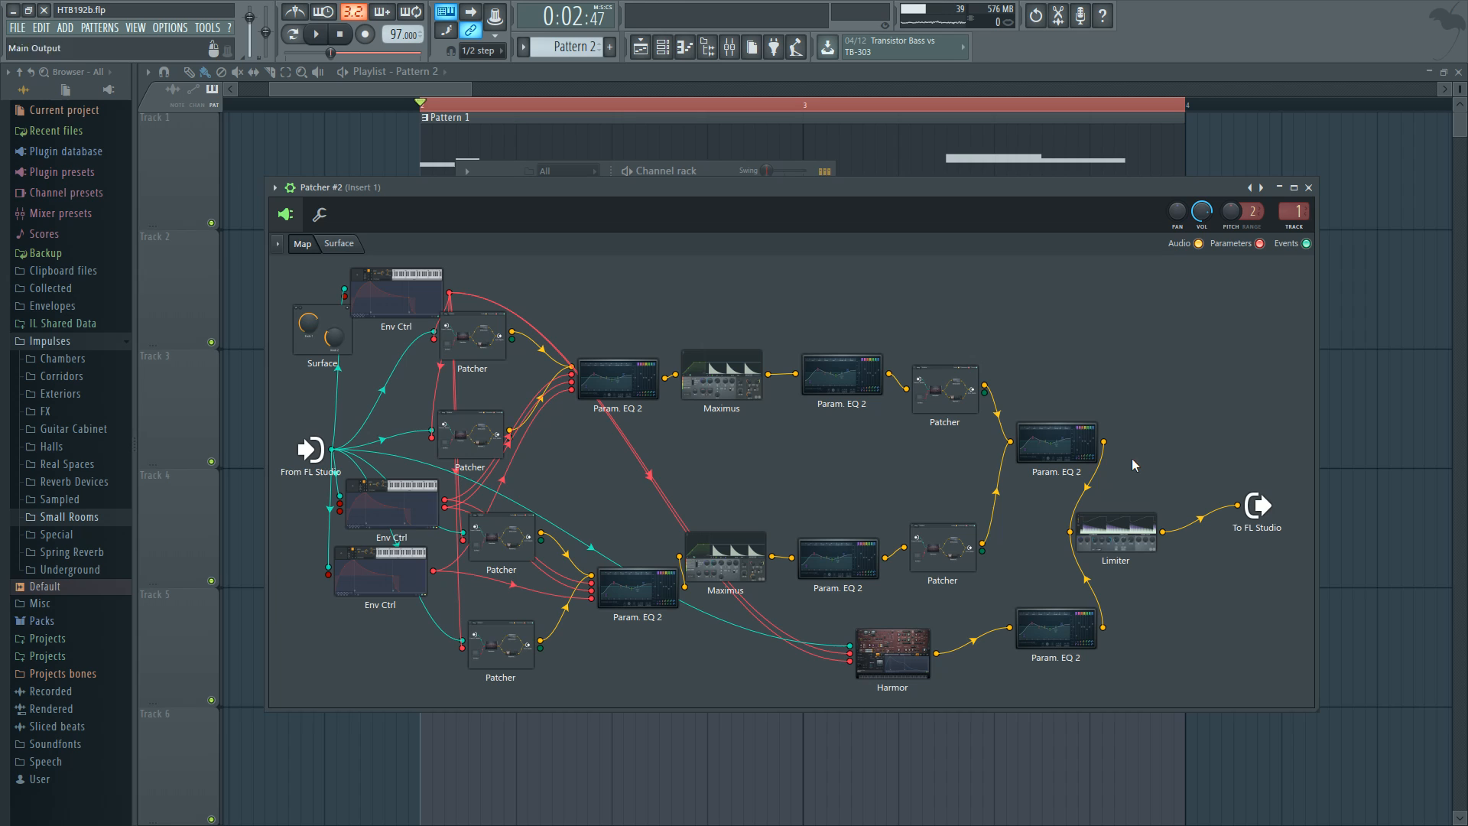
Step: Route the uppermost Patcher and, inside it, the upper nested Patcher straight to To FL Studio, bypassing their effects
left_click_drag(572, 367, 560, 328)
left_click_drag(512, 332, 1237, 504)
double_click(482, 342)
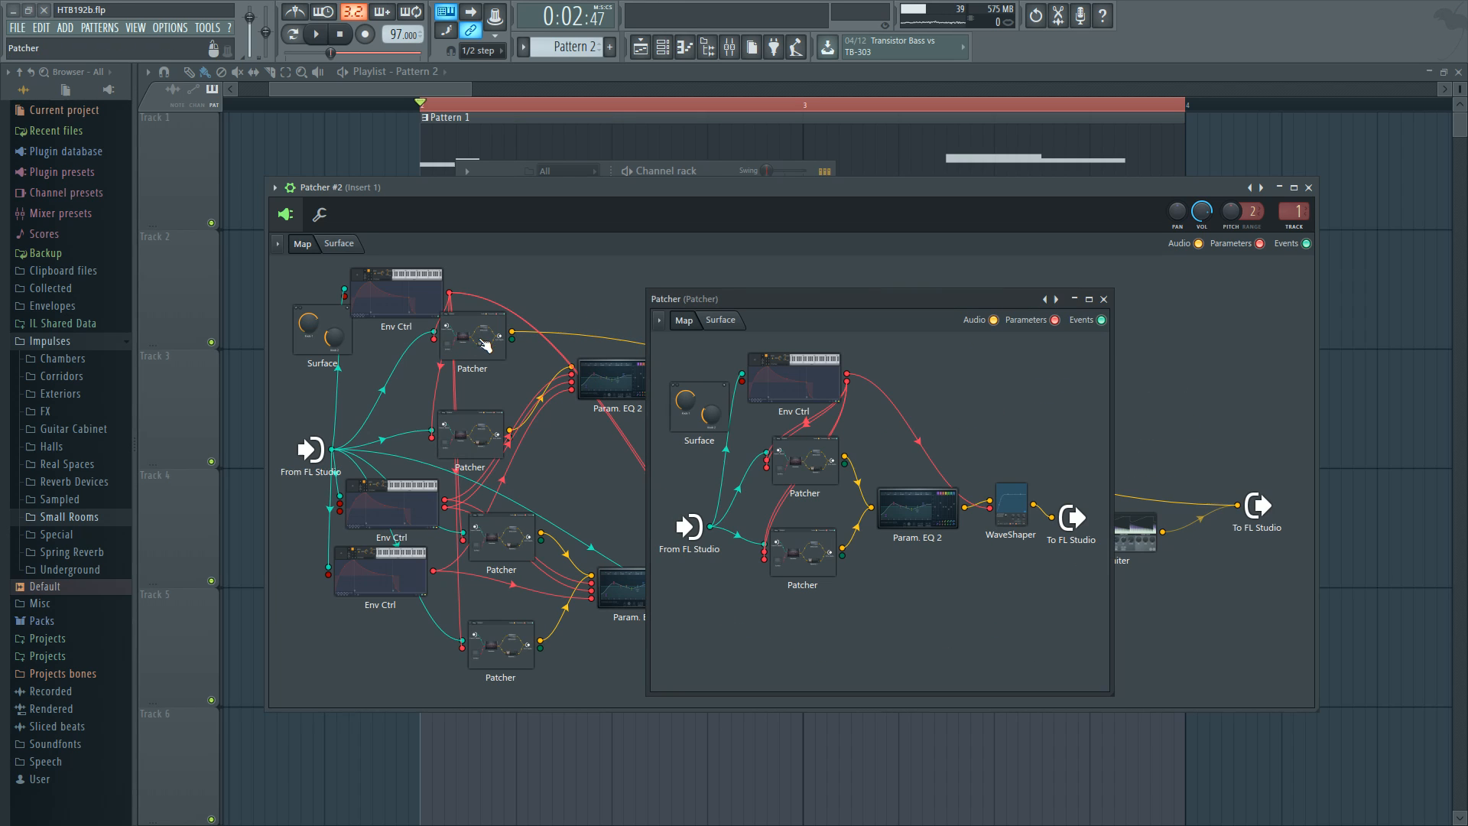
left_click_drag(997, 502, 1024, 537)
left_click_drag(845, 456, 1050, 517)
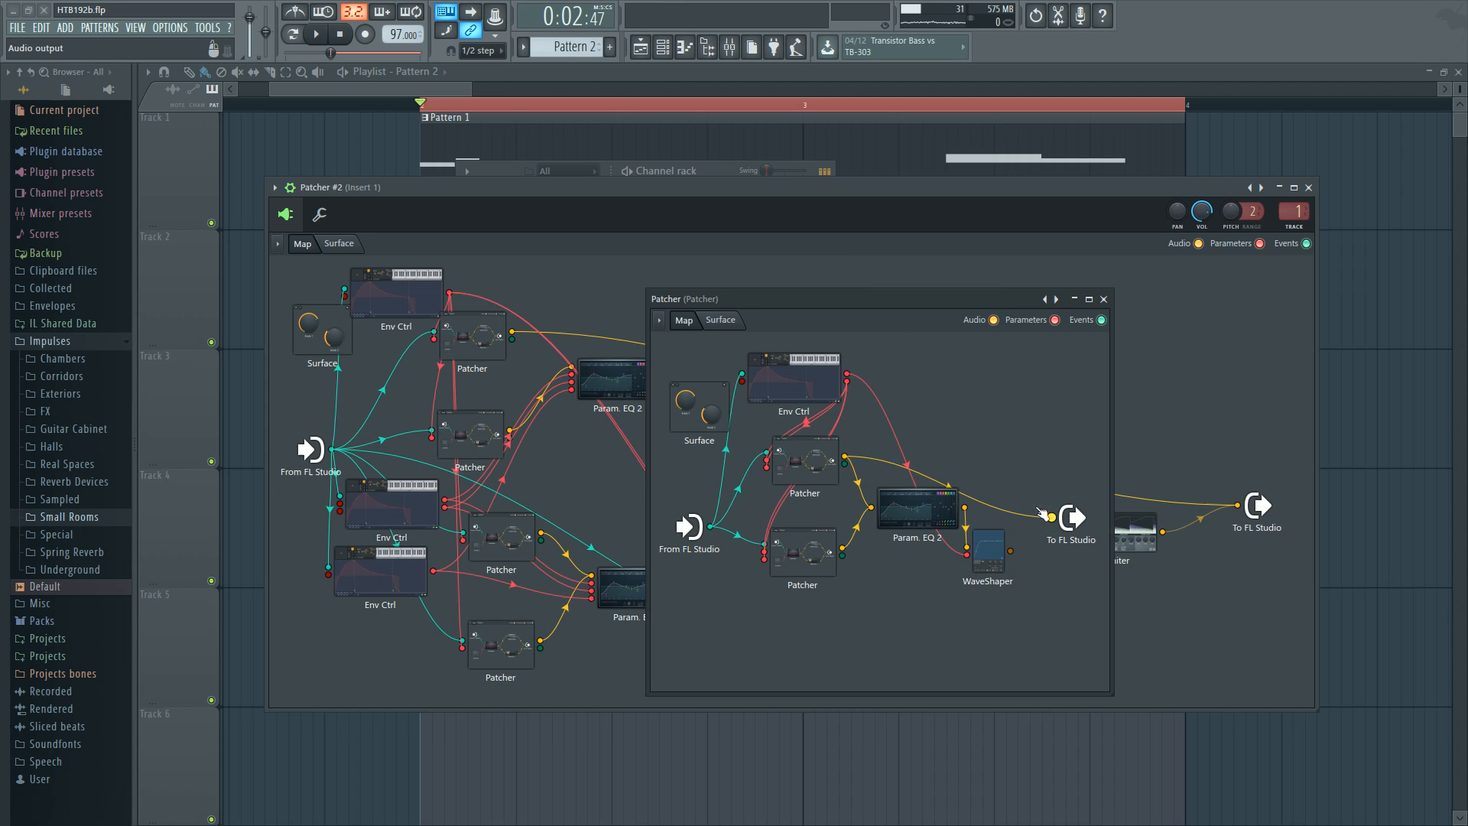
Step: Open the upper nested Patcher and play the pattern to hear its sound in isolation
double_click(834, 468)
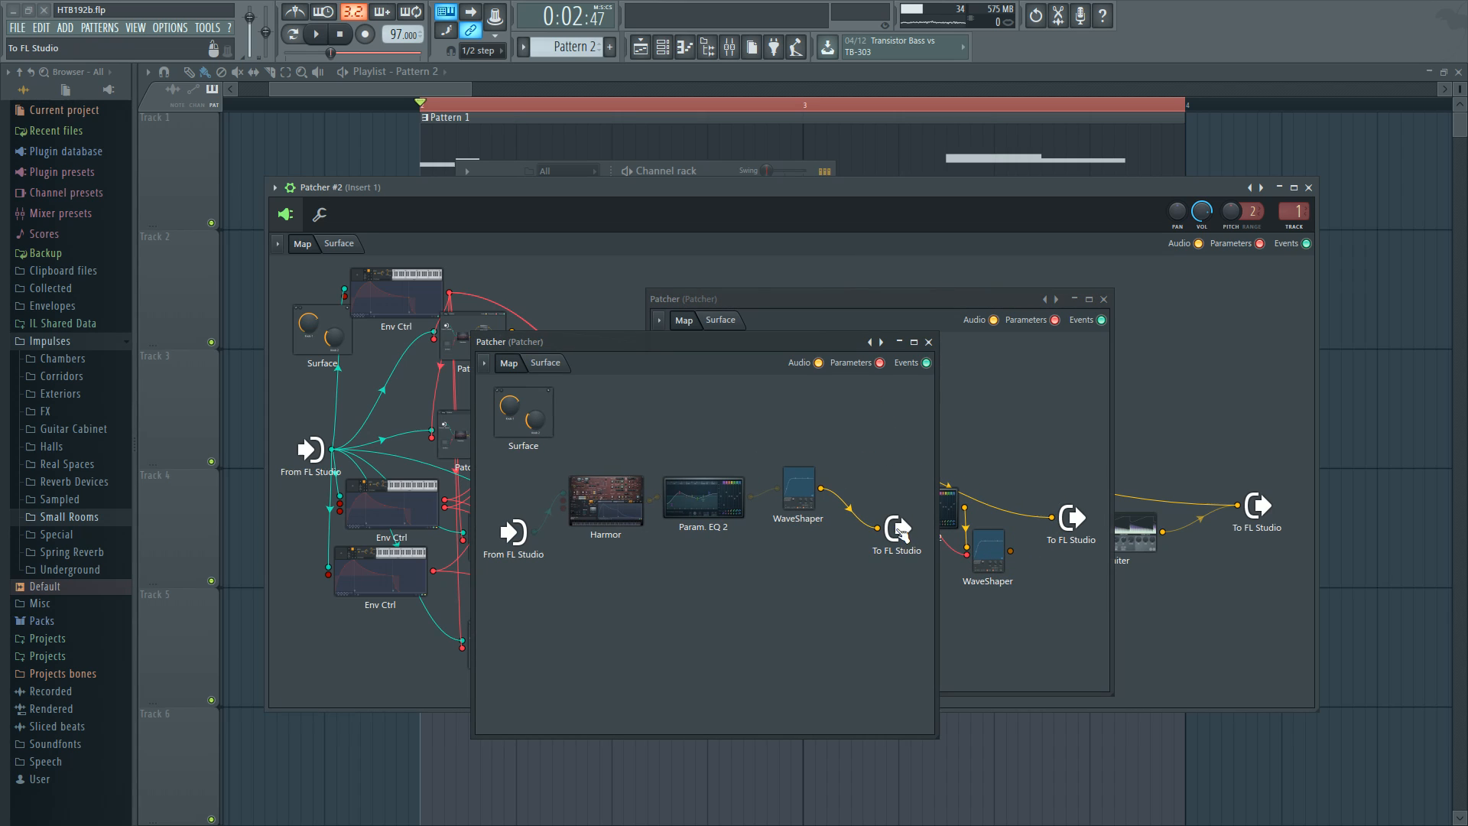
key("space")
left_click_drag(763, 344, 789, 326)
key("space")
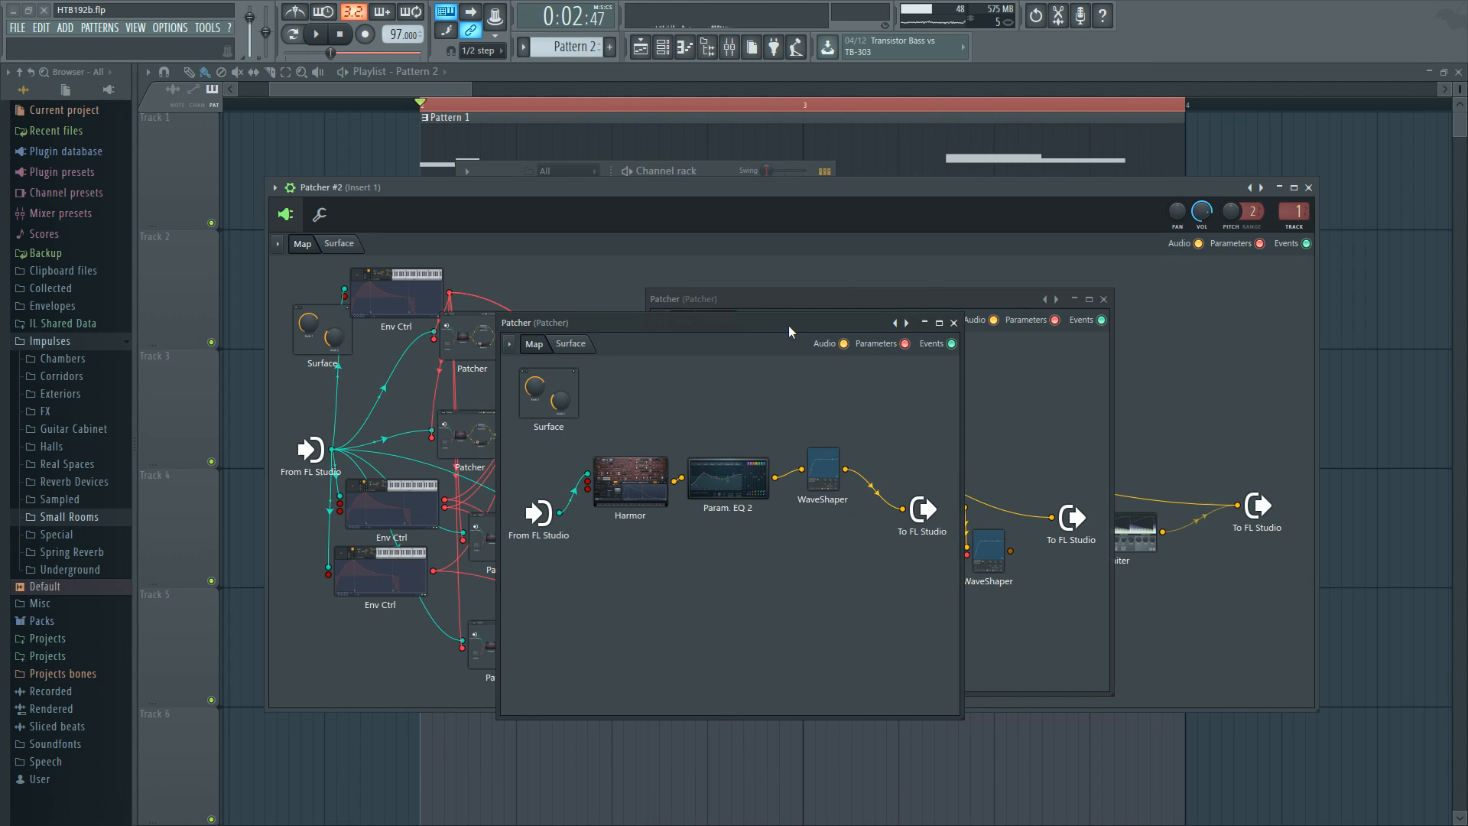
Step: Open this Patcher's Harmor and audition parts A and B separately by enabling only one during playback
double_click(638, 470)
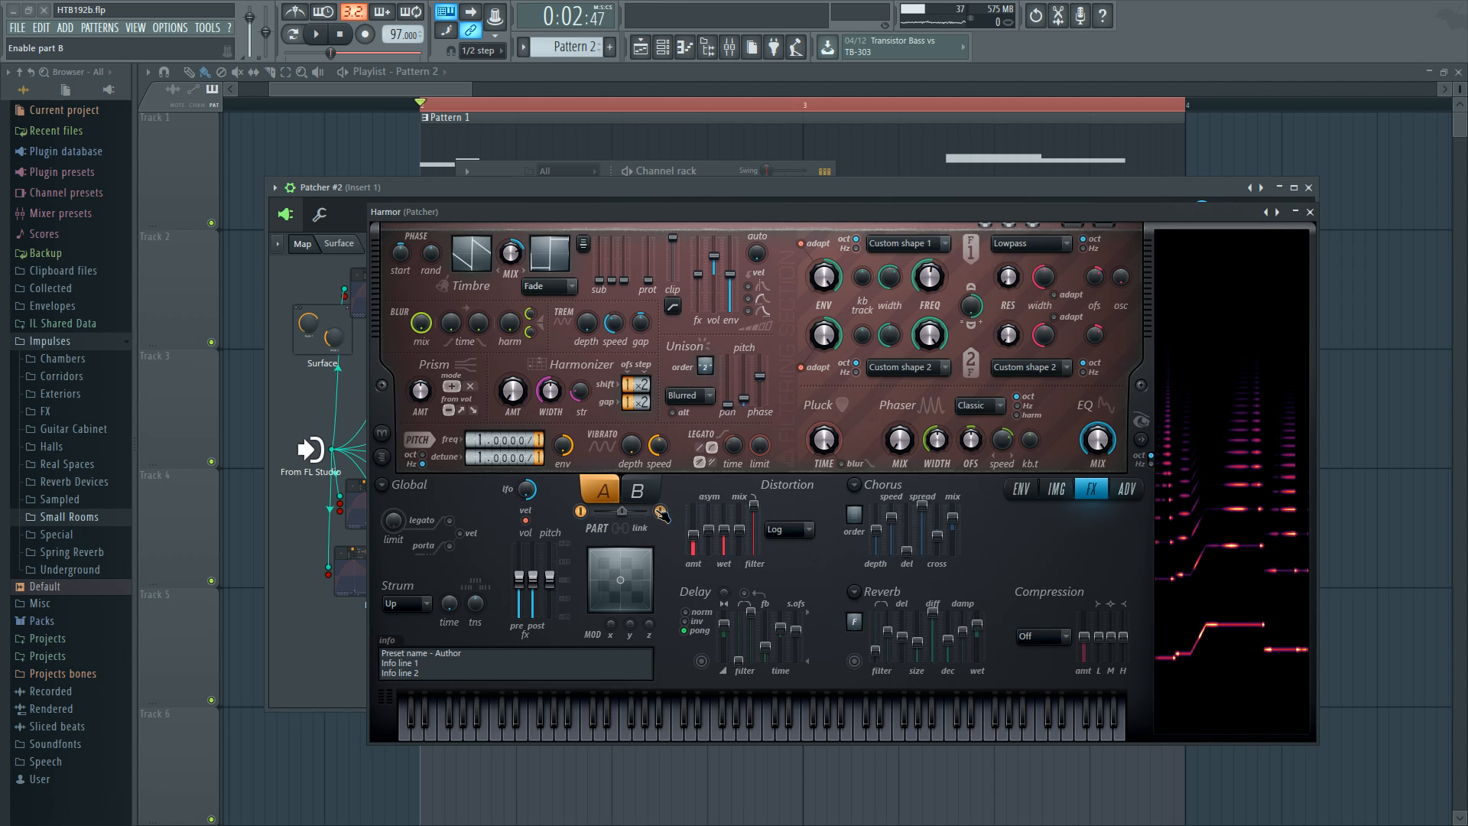
key("space")
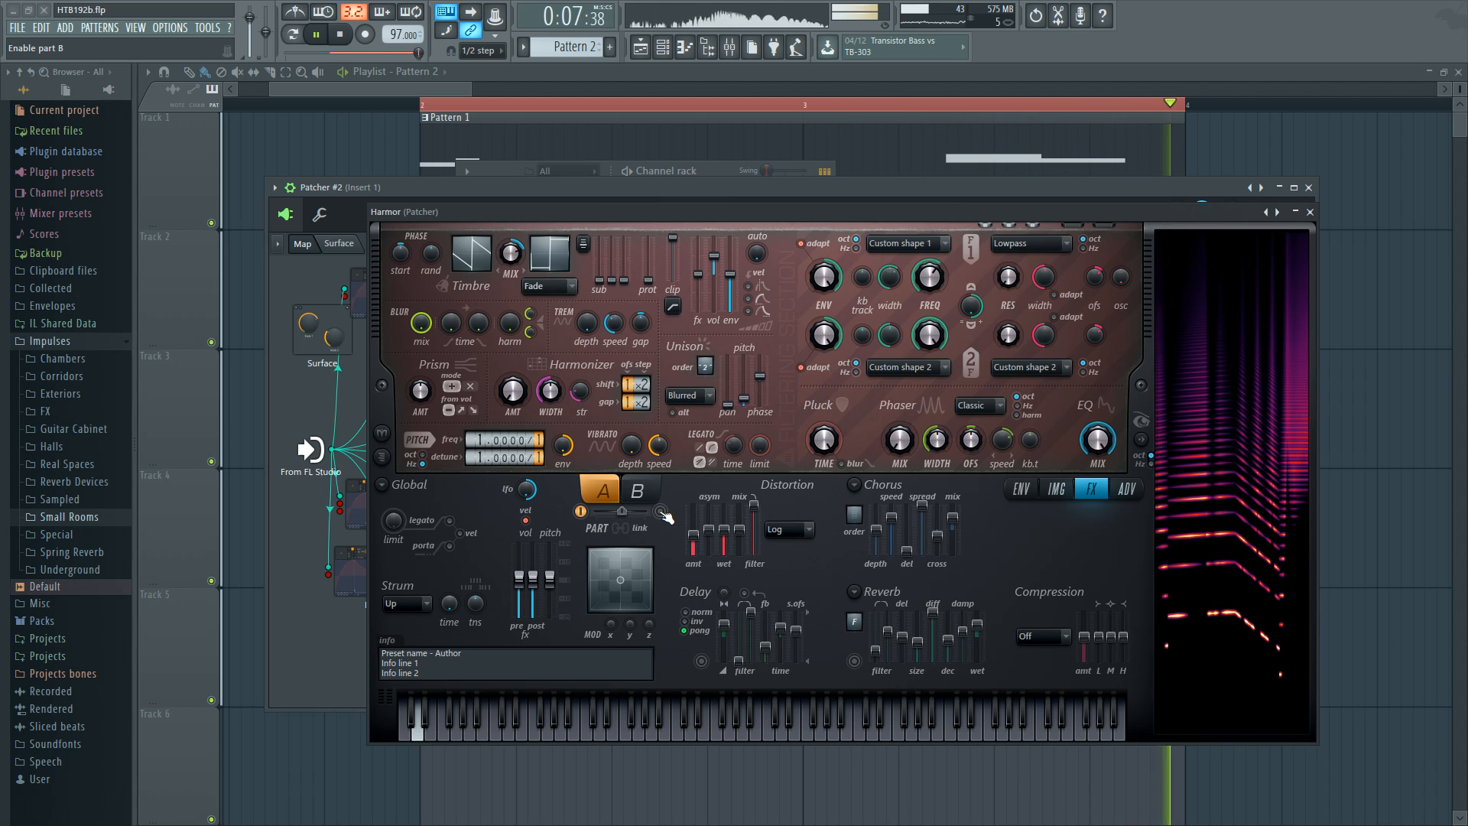
left_click(660, 512)
left_click(581, 511)
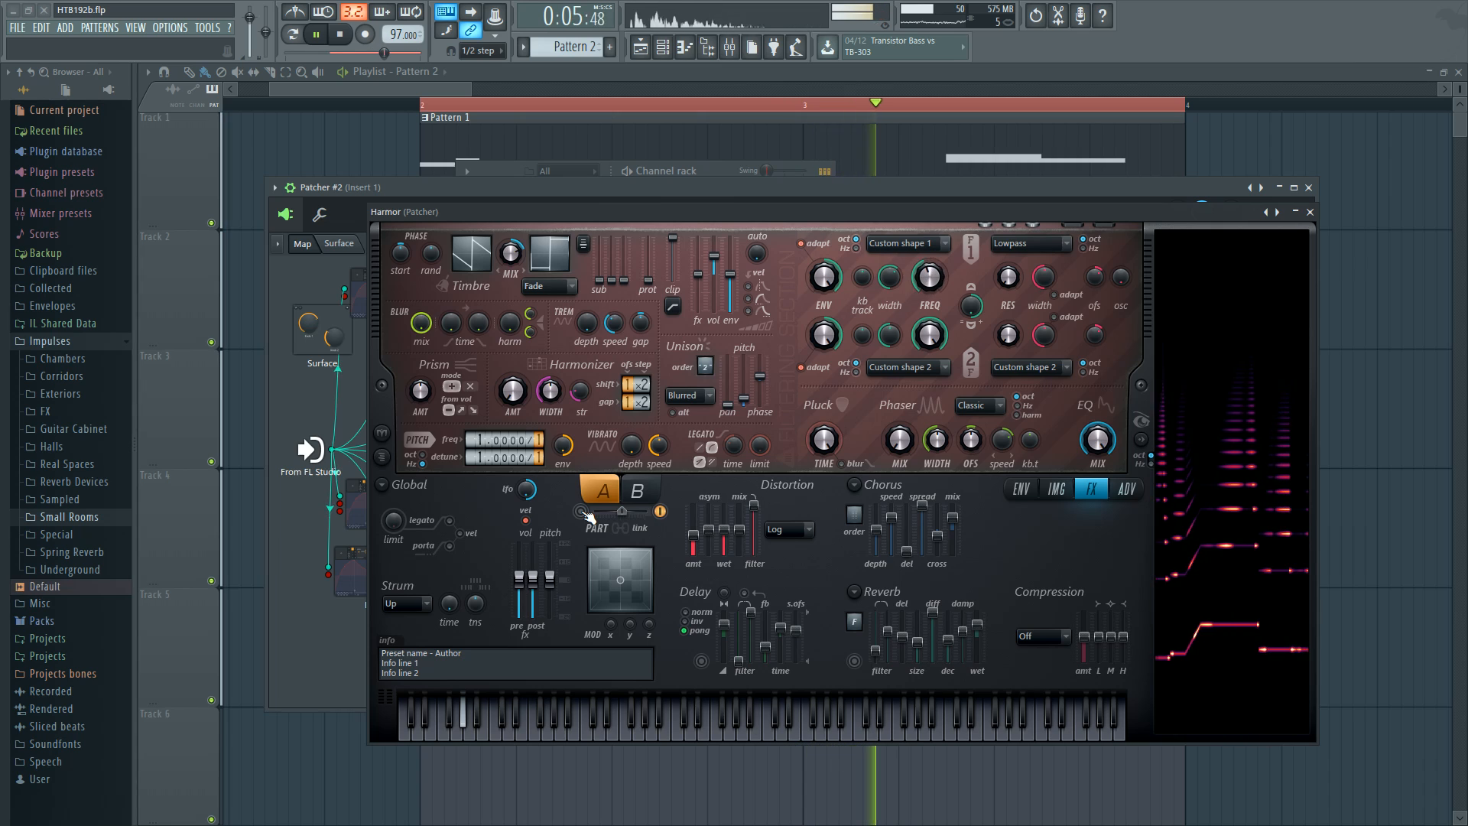
Step: Stop playback, re-enable Harmor's part A, and display the settings of part B
key("space")
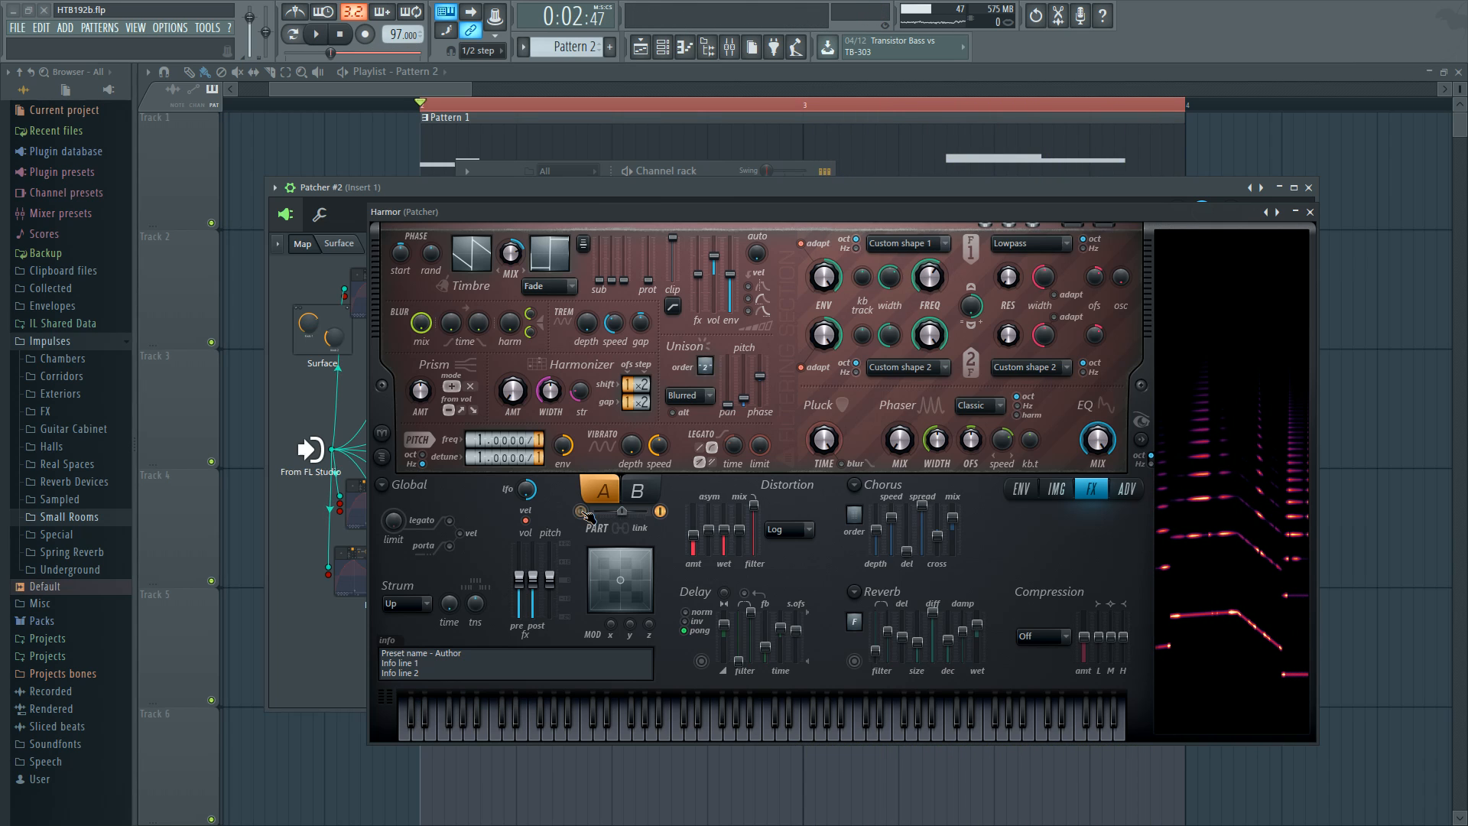
left_click(582, 510)
left_click(649, 495)
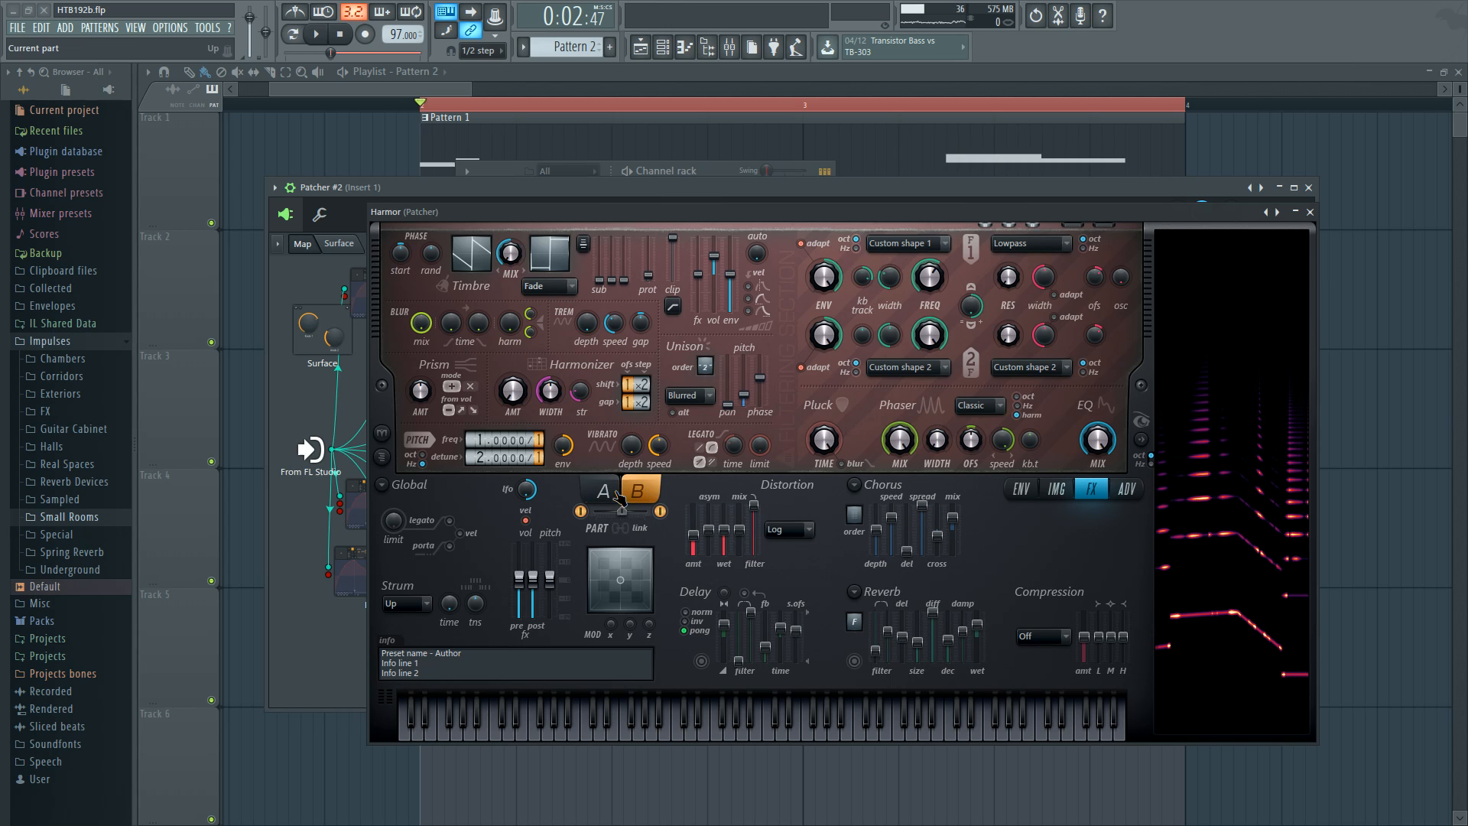
Step: Compare Harmor's parts A and B and display the Harmonic unison pitch envelope of part B
left_click(611, 492)
left_click(639, 497)
left_click(1021, 489)
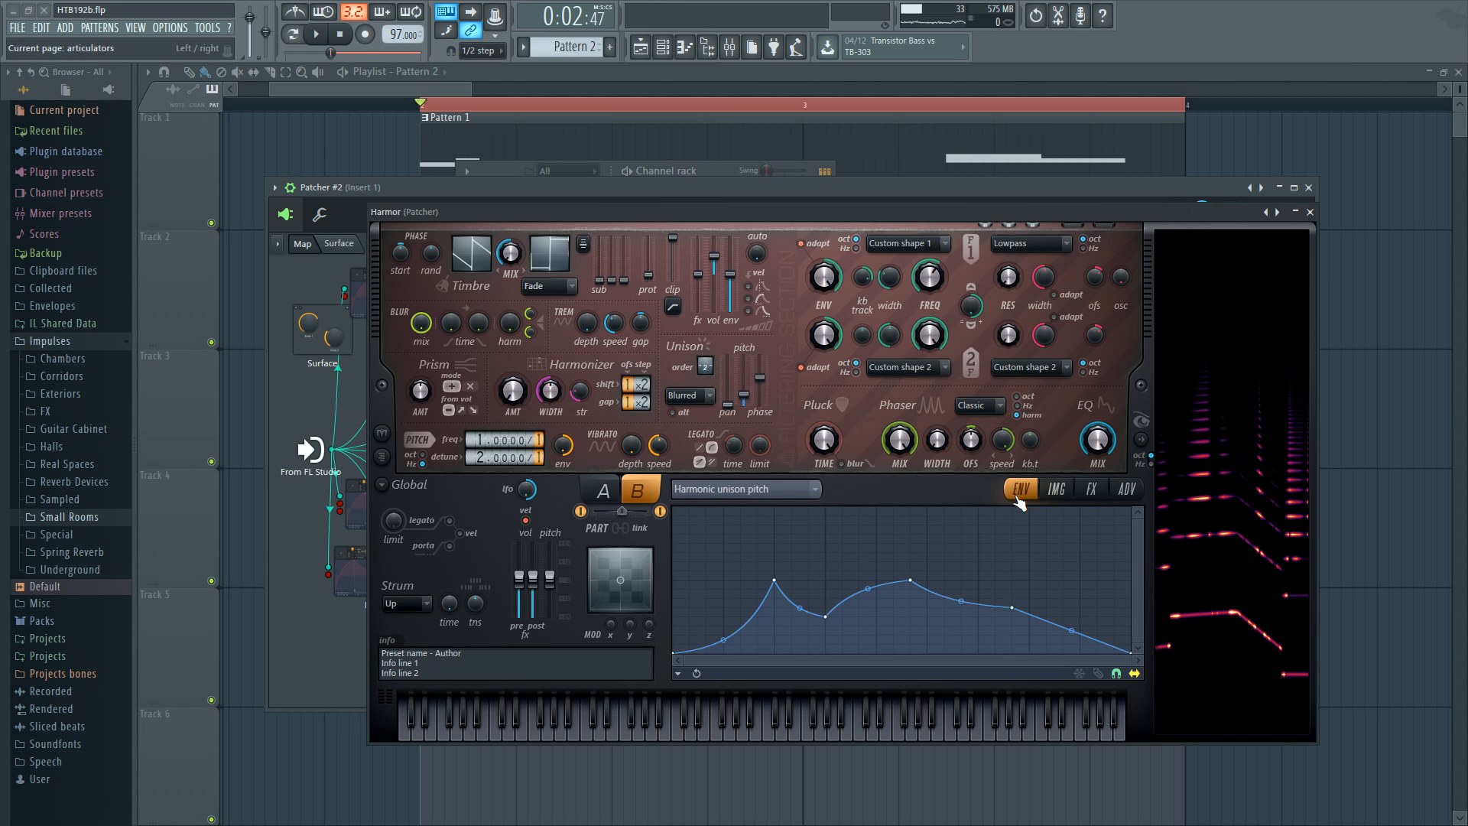
left_click_drag(775, 578, 773, 578)
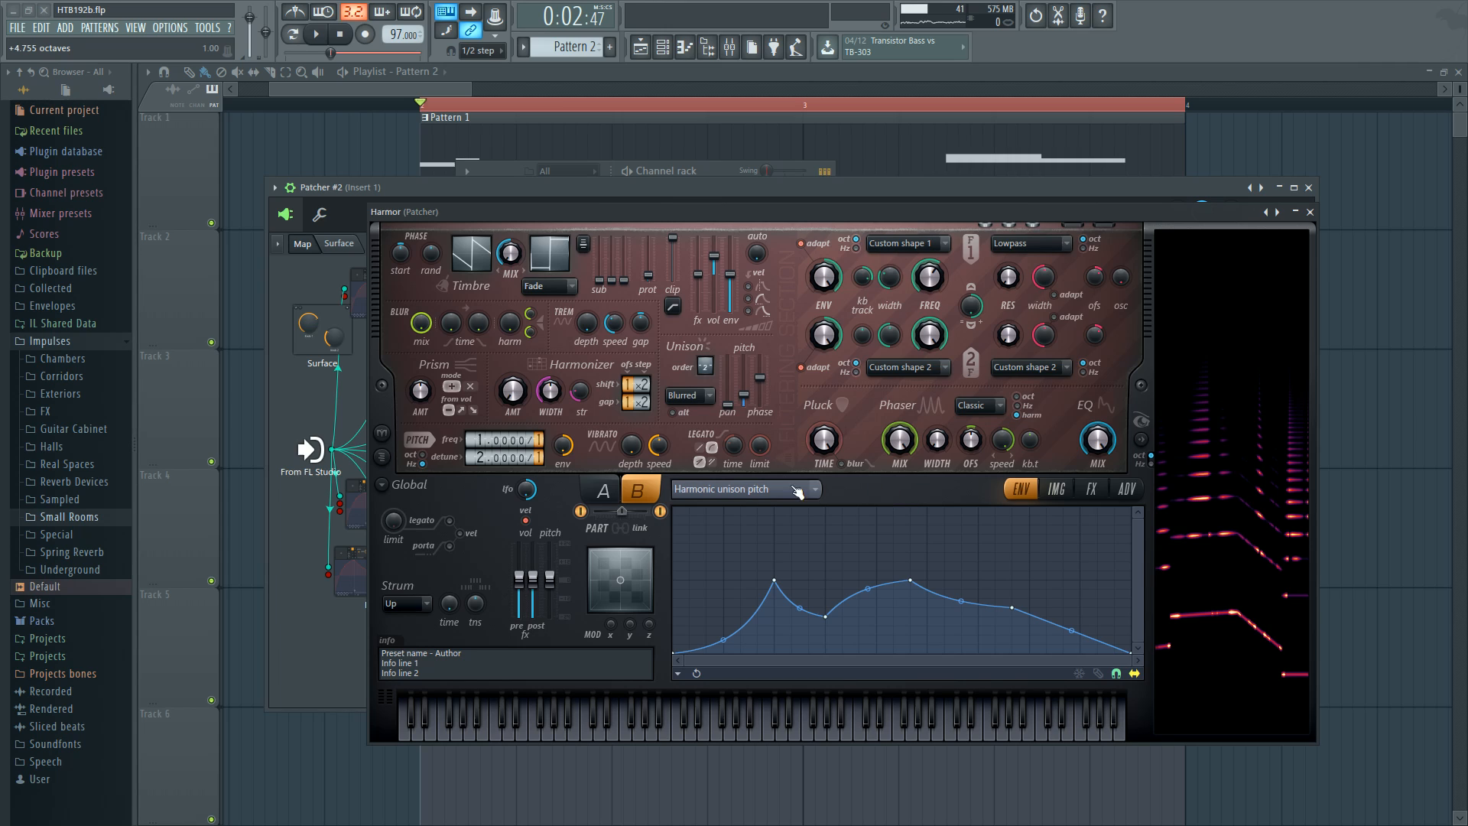
Step: Switch between Harmor's parts A and B once more and play the pattern to hear the pitch envelope at work
left_click(614, 489)
left_click(649, 485)
key("space")
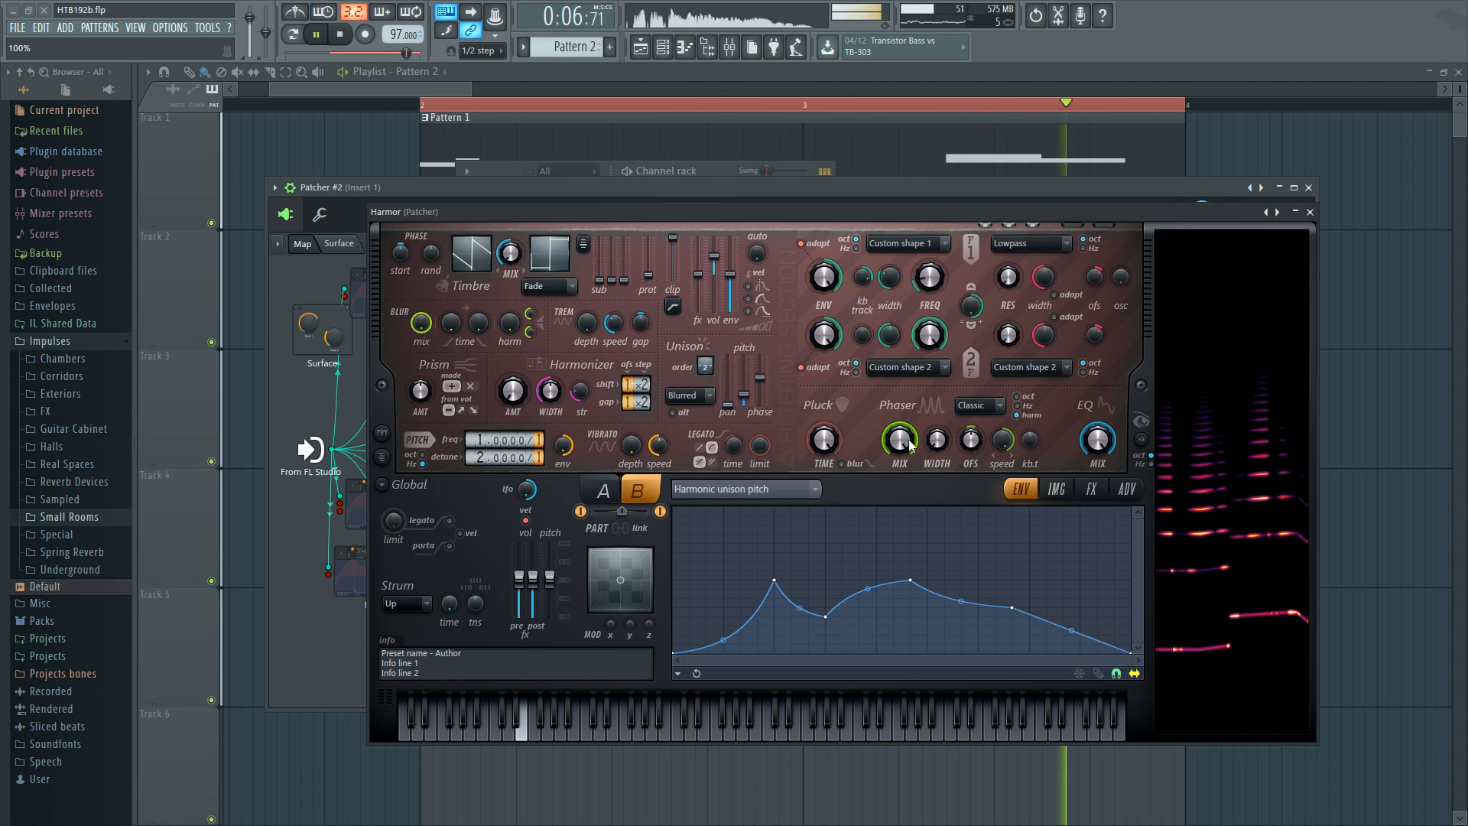
key("space")
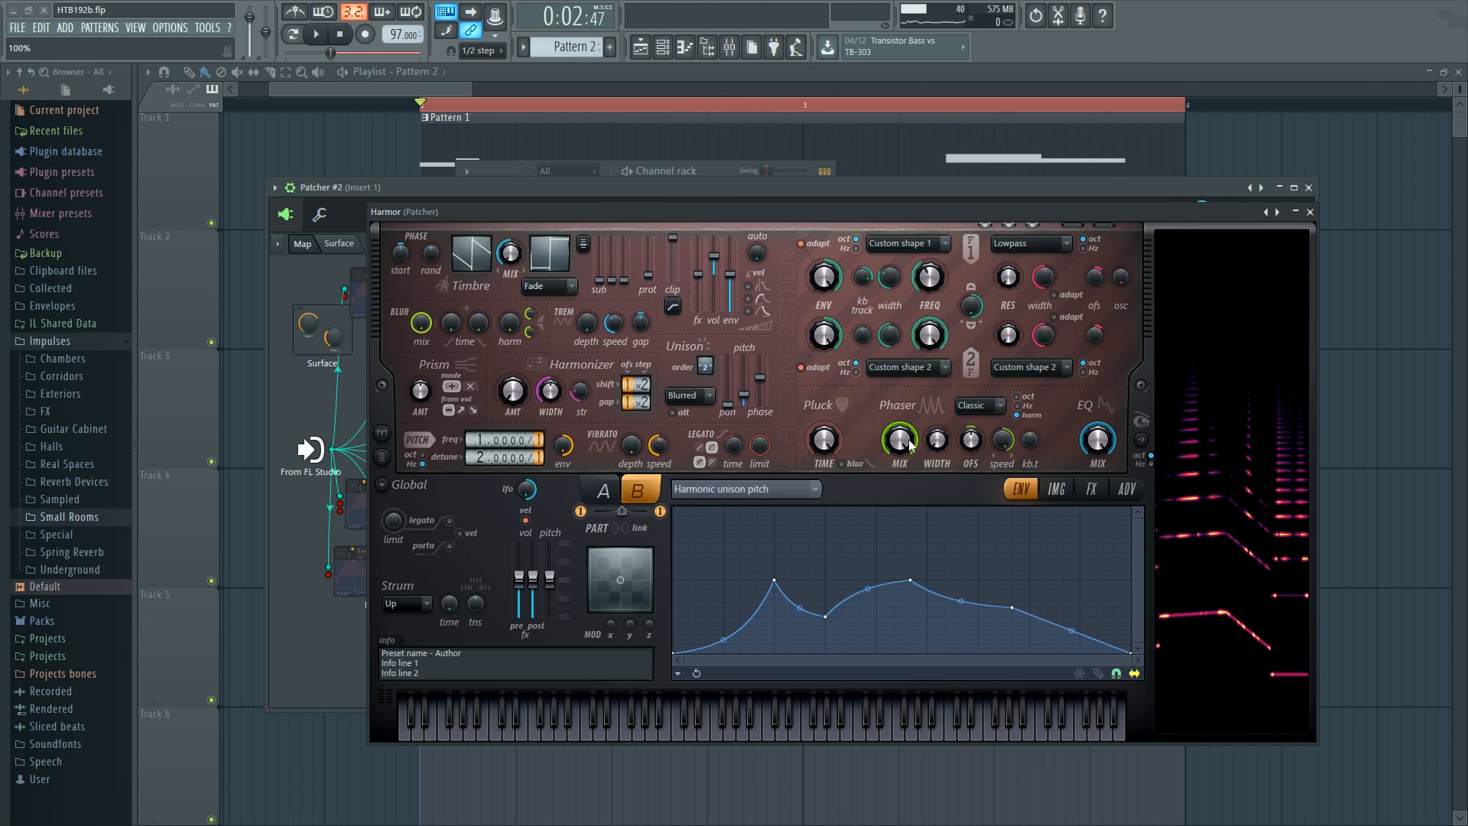
Step: Examine part B's phaser mix and the unit processing order, and compare these settings with part A
left_click_drag(910, 446, 910, 459)
left_click(1126, 488)
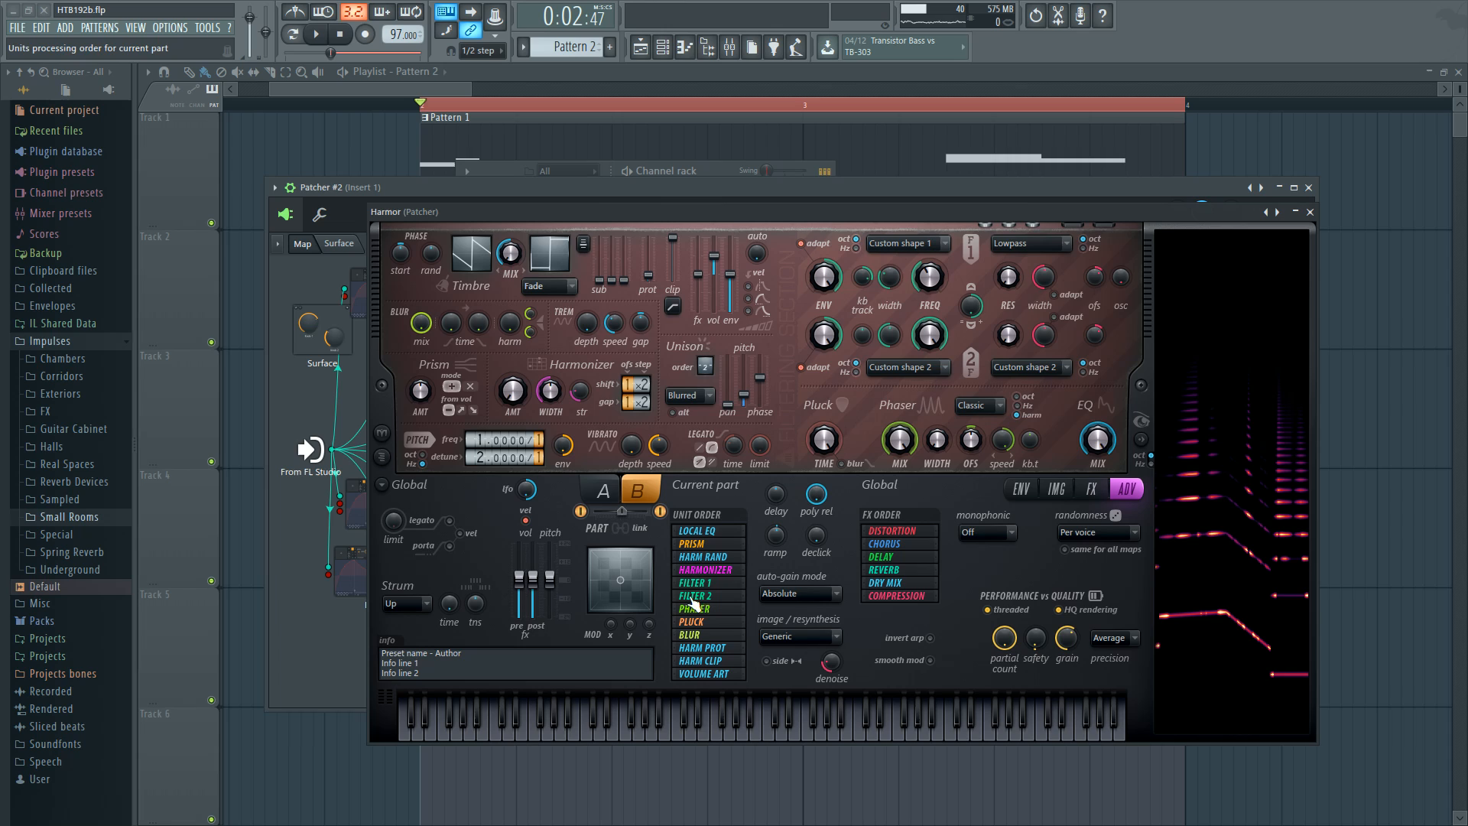
left_click(601, 490)
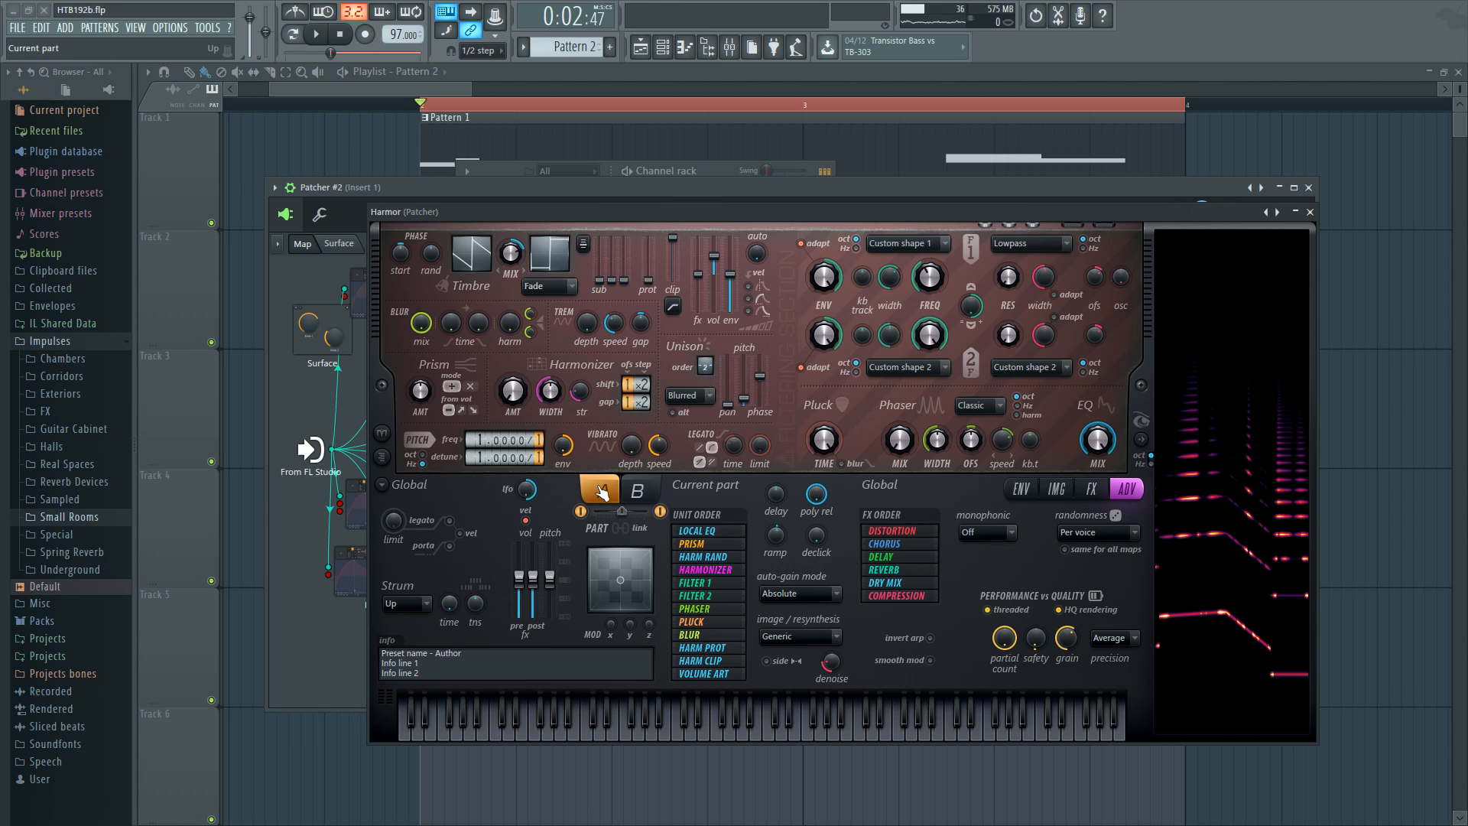
left_click(602, 497)
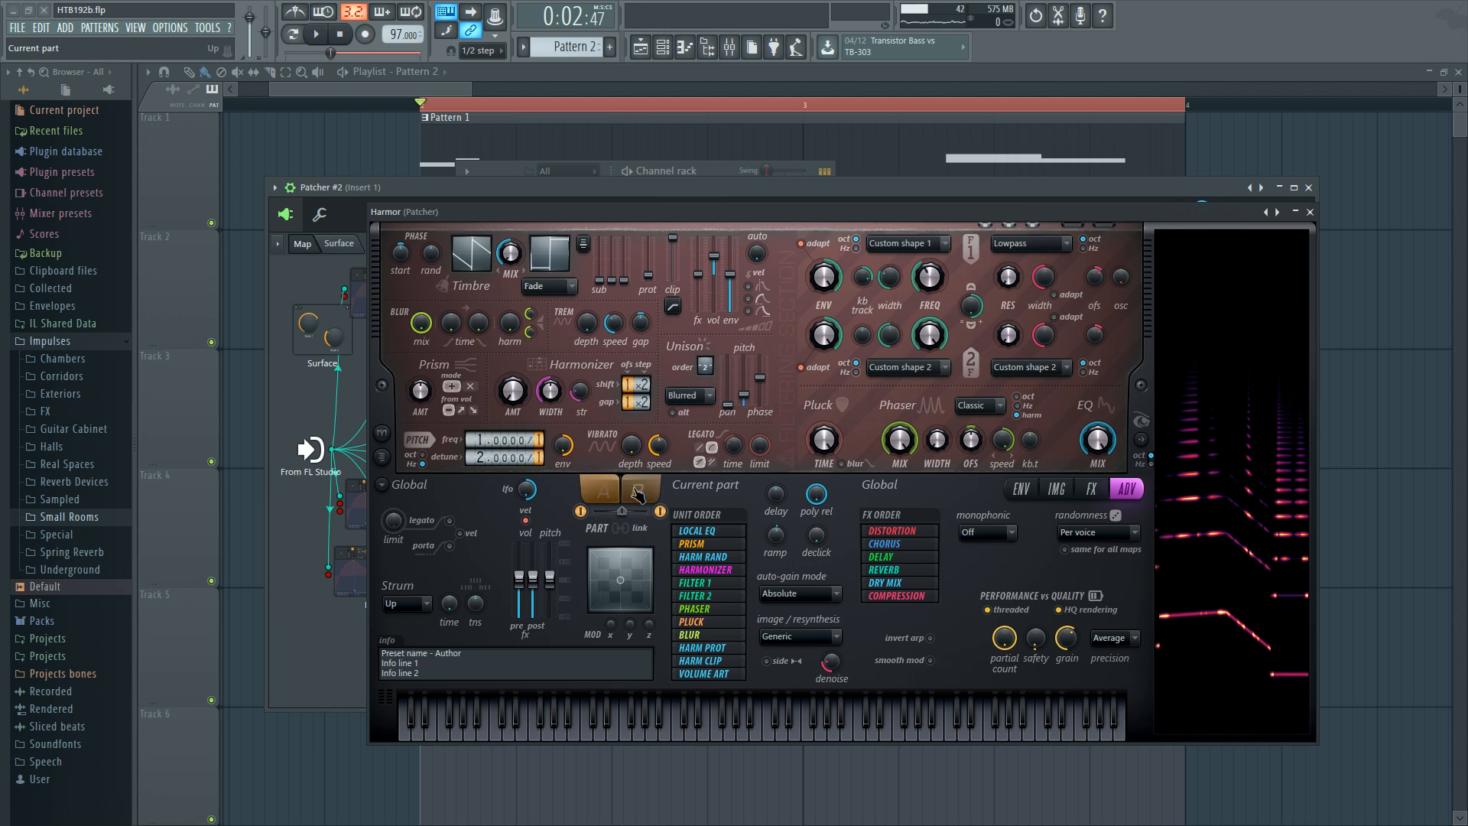
left_click(602, 492)
left_click_drag(510, 247, 512, 255)
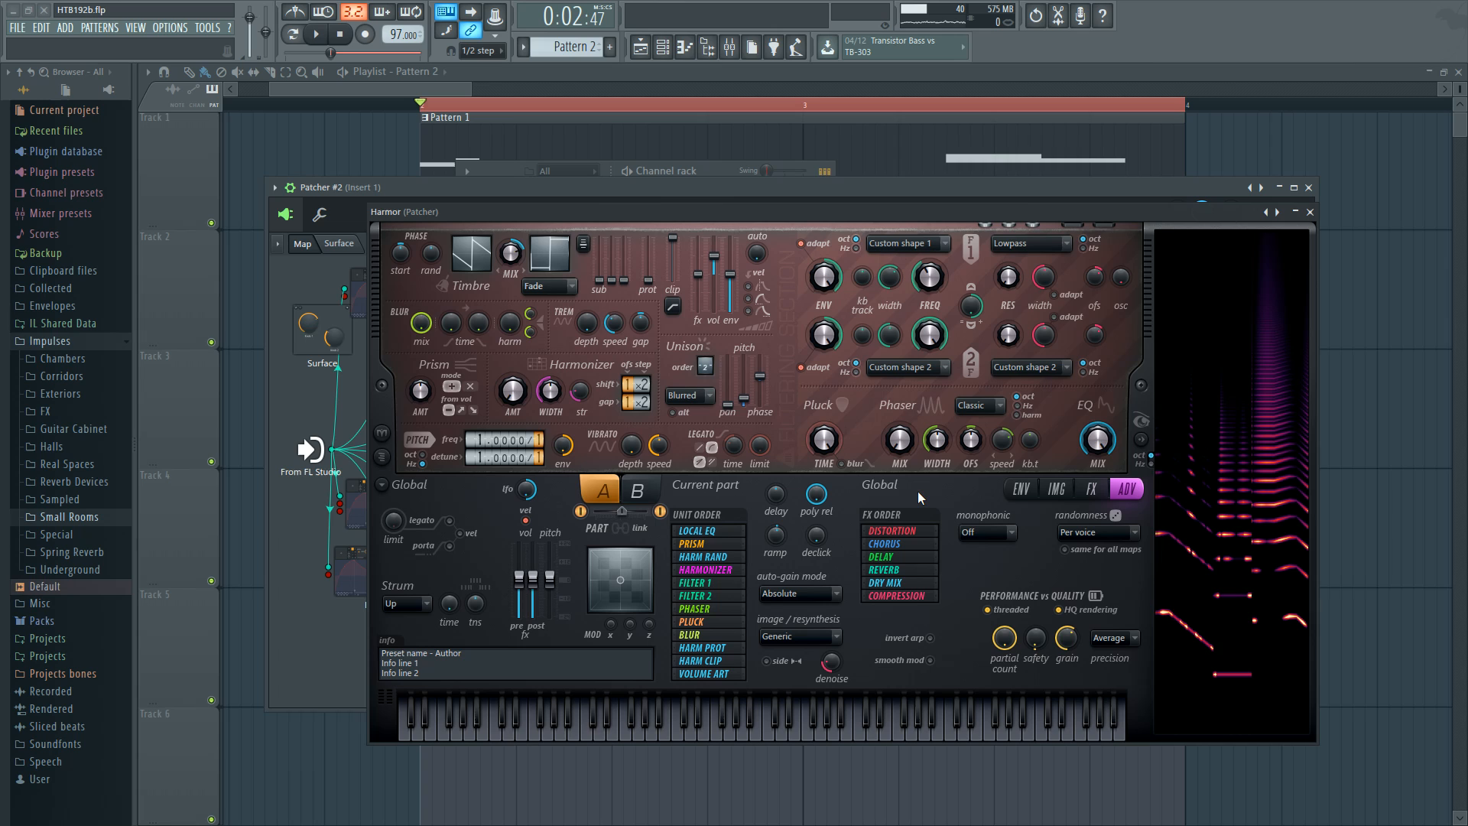
Step: Close Harmor and inspect the curves of Param. EQ 2 and WaveShaper in the upper nested Patcher
left_click(1310, 212)
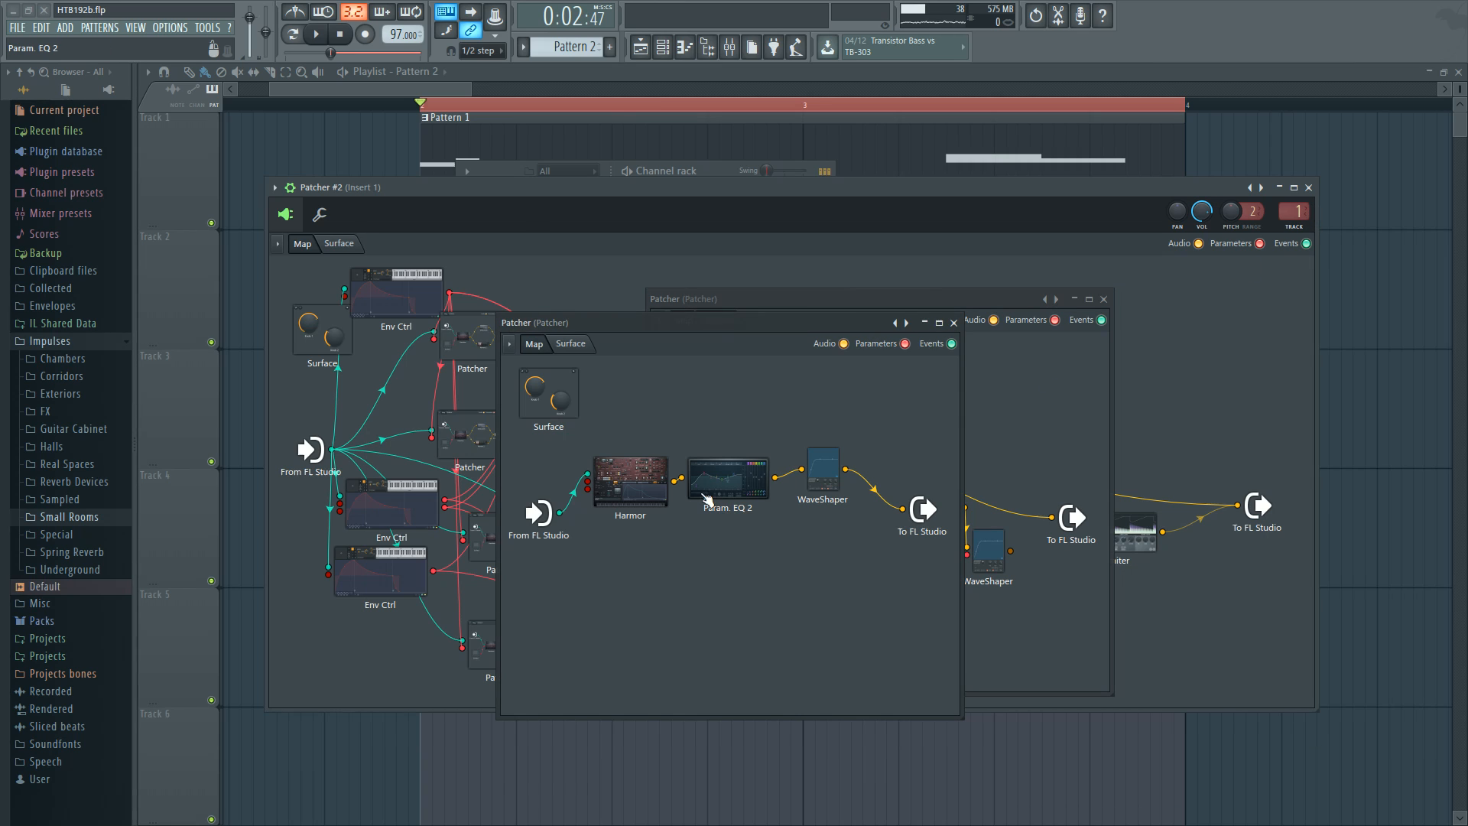
left_click(730, 497)
left_click(830, 478)
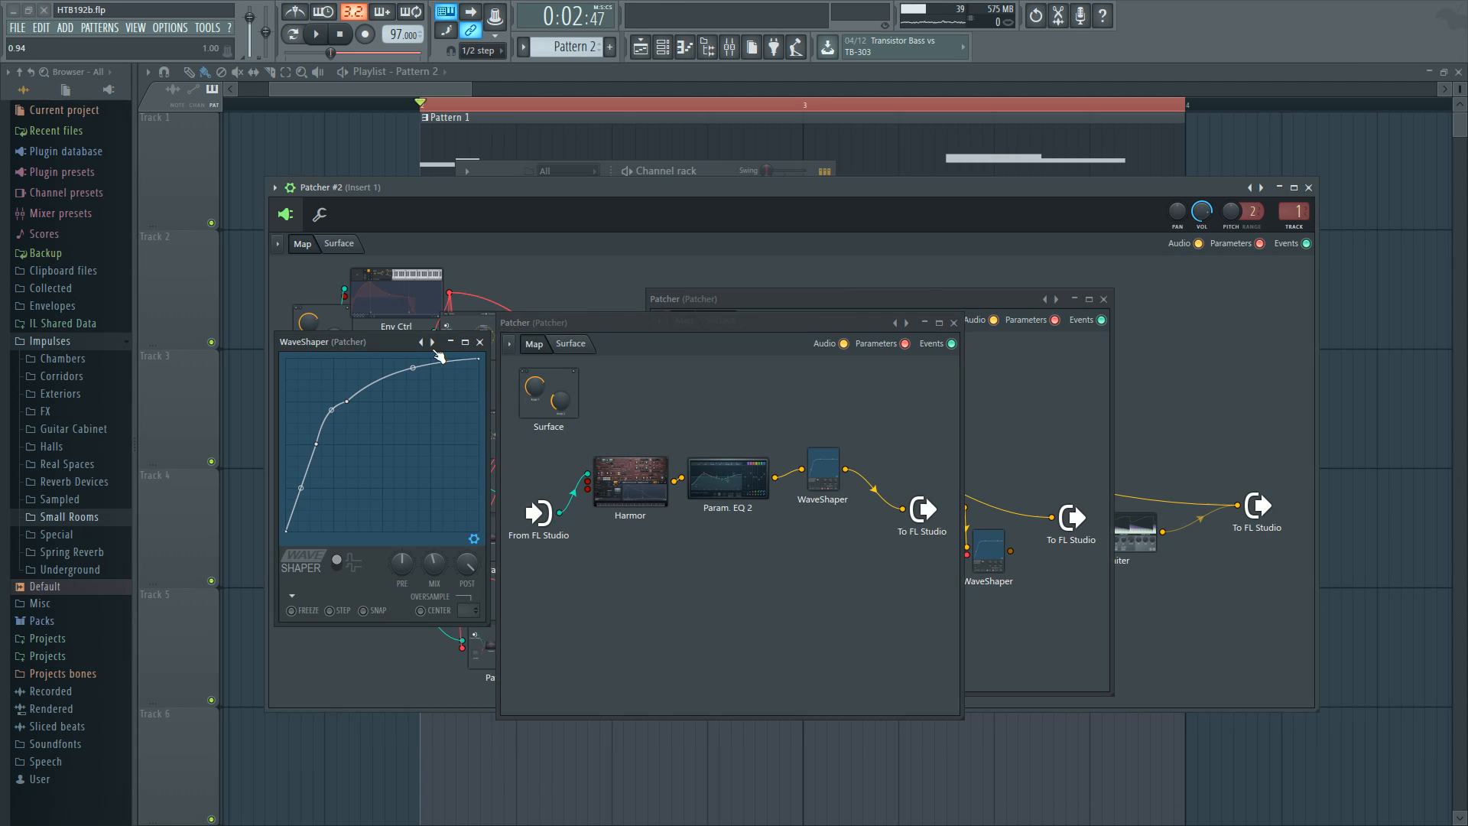
left_click_drag(407, 348, 1082, 472)
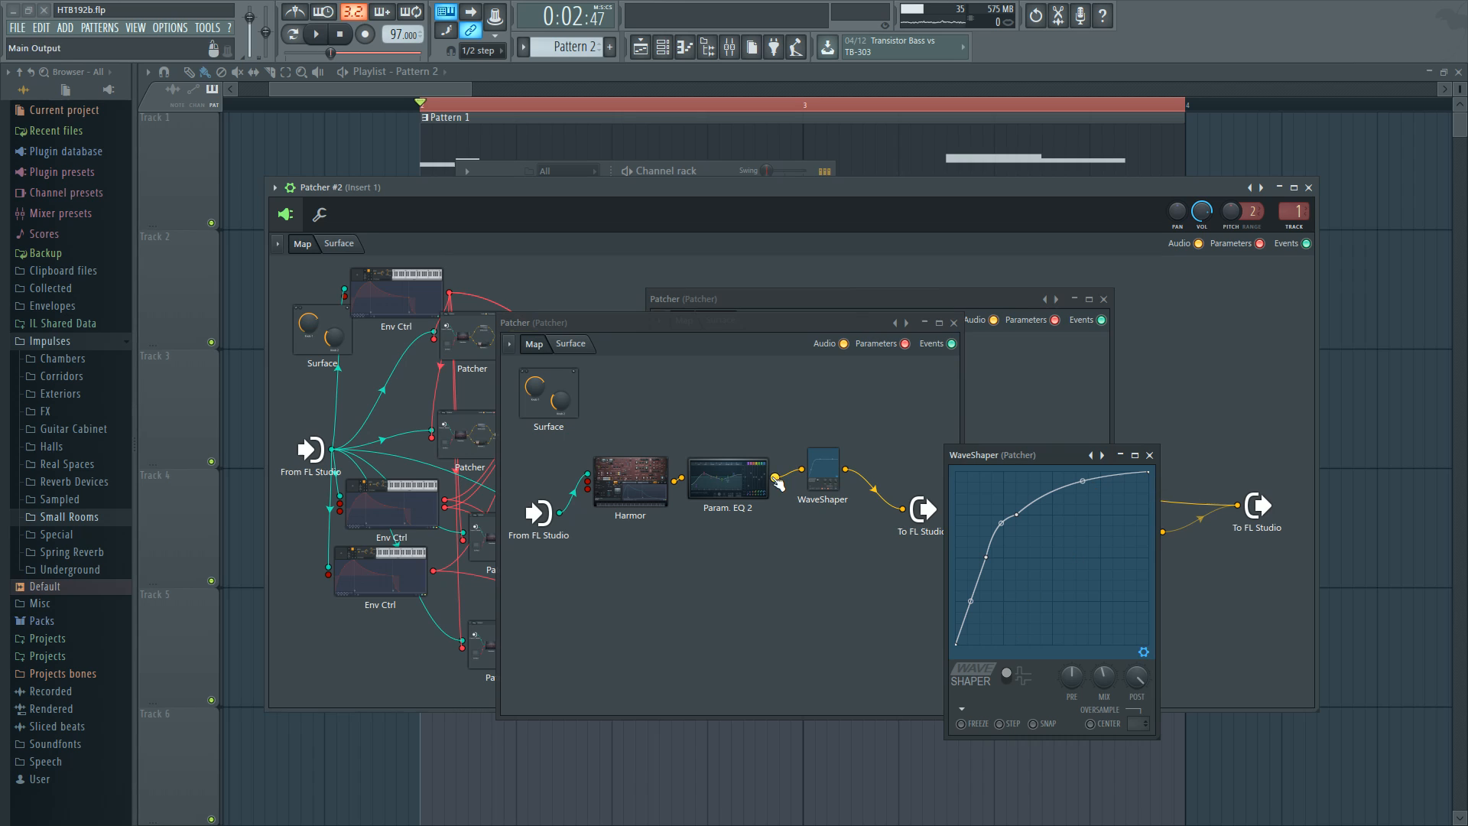
left_click(734, 480)
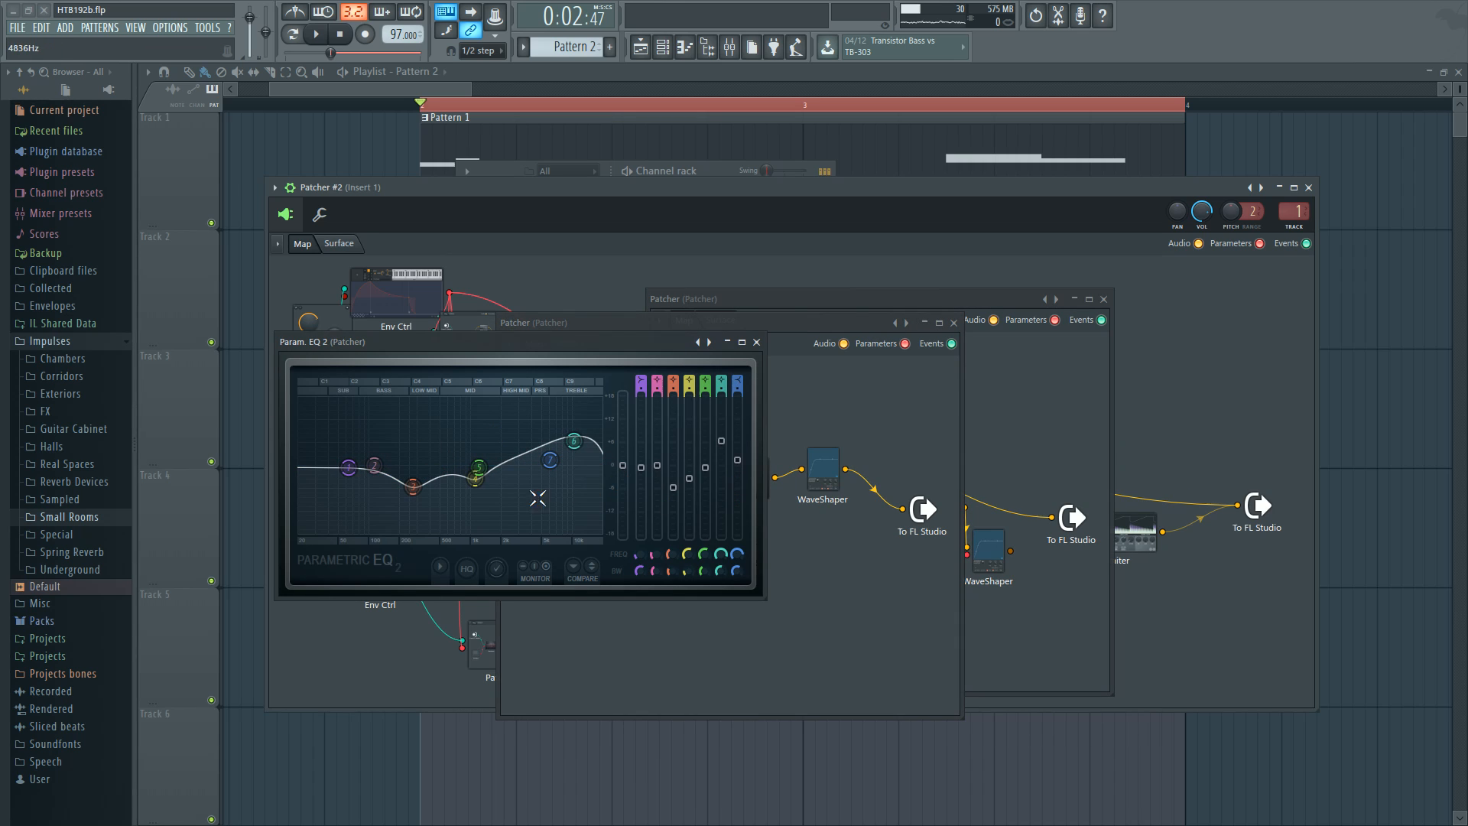
left_click(757, 342)
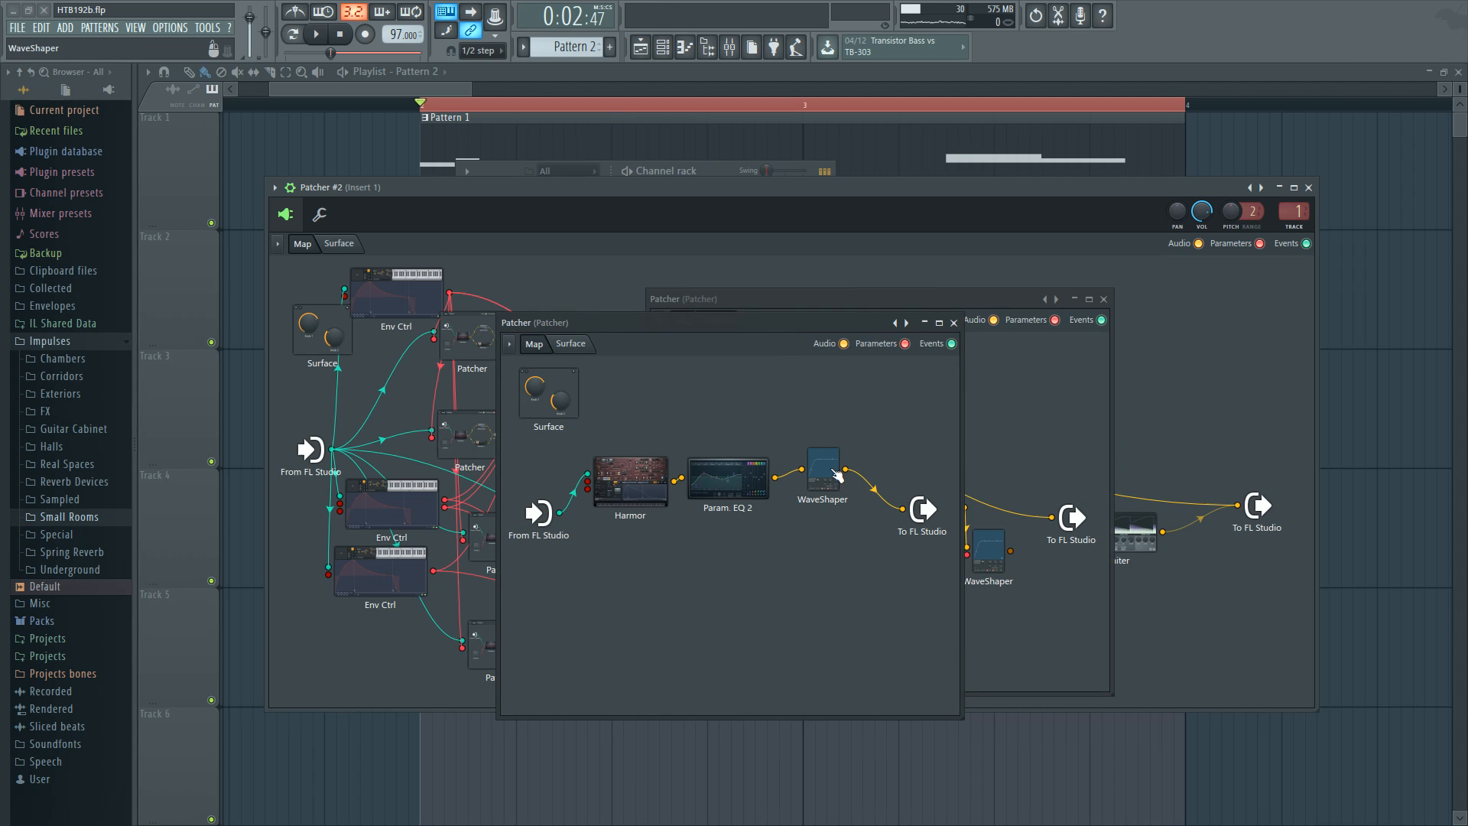
left_click(823, 470)
left_click(1153, 452)
Step: Reopen Harmor in the upper nested Patcher to review its effects settings, and close it again
left_click(649, 479)
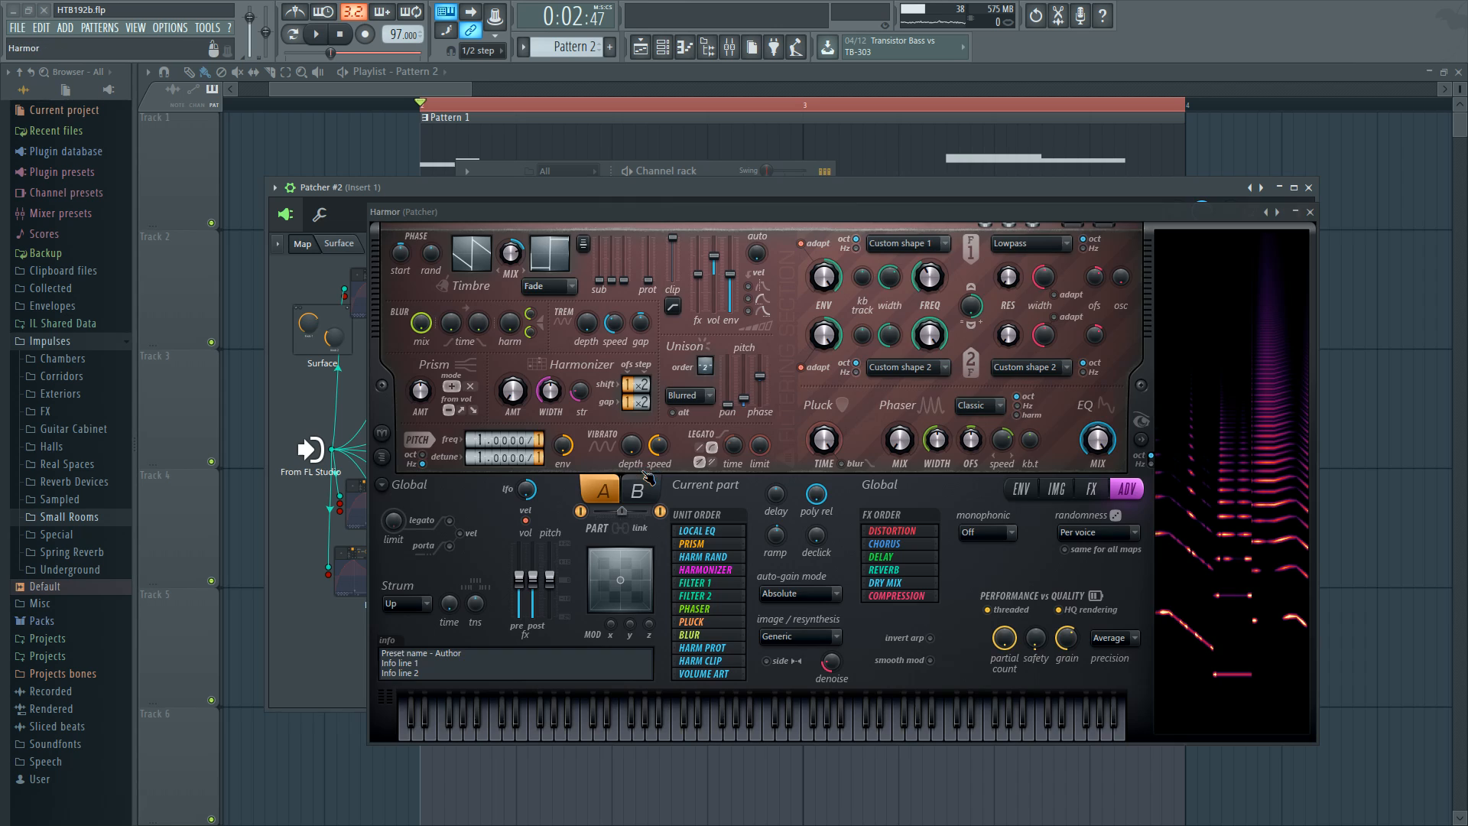
left_click(1091, 490)
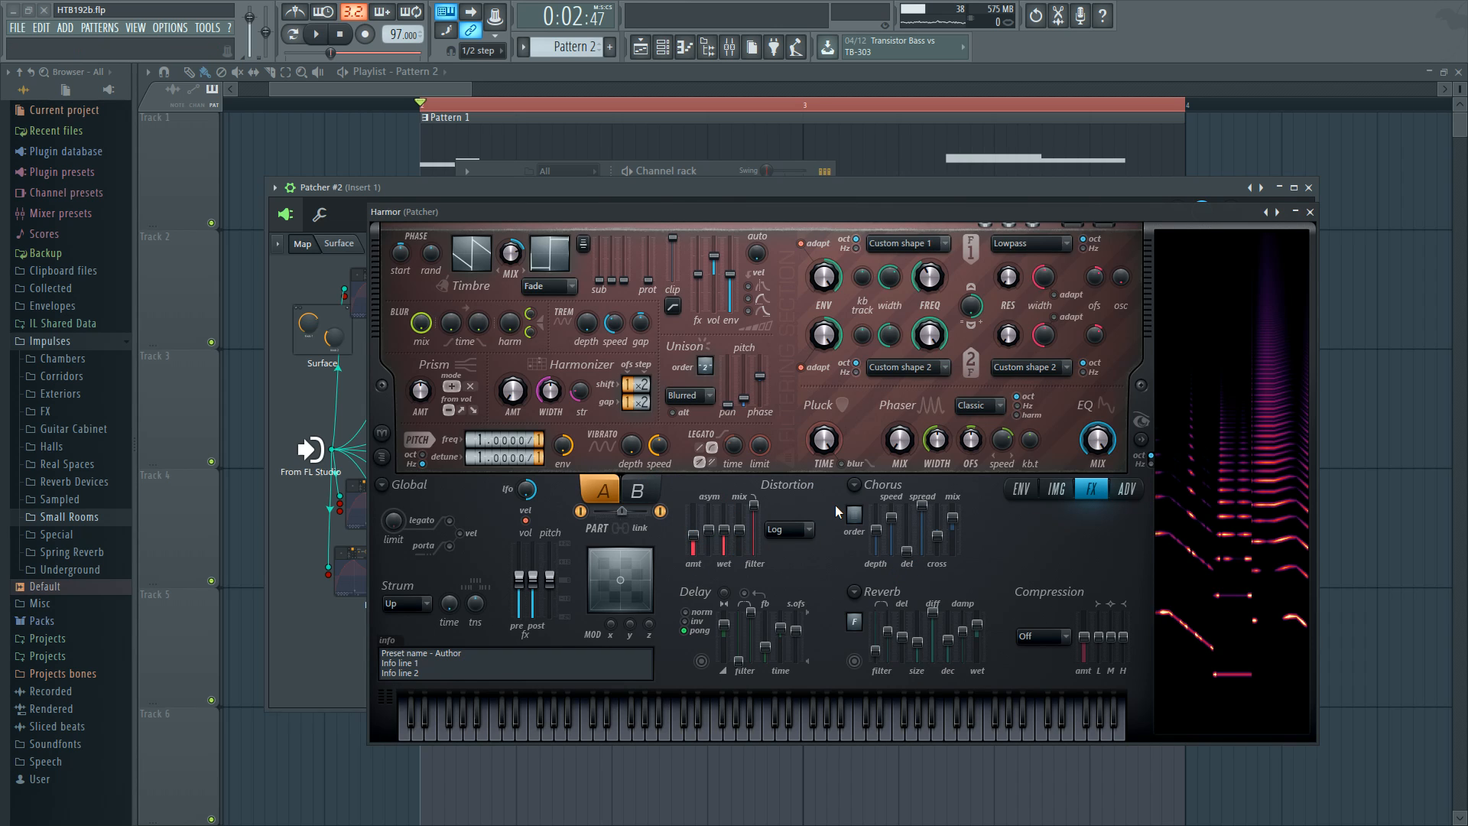
left_click(1310, 211)
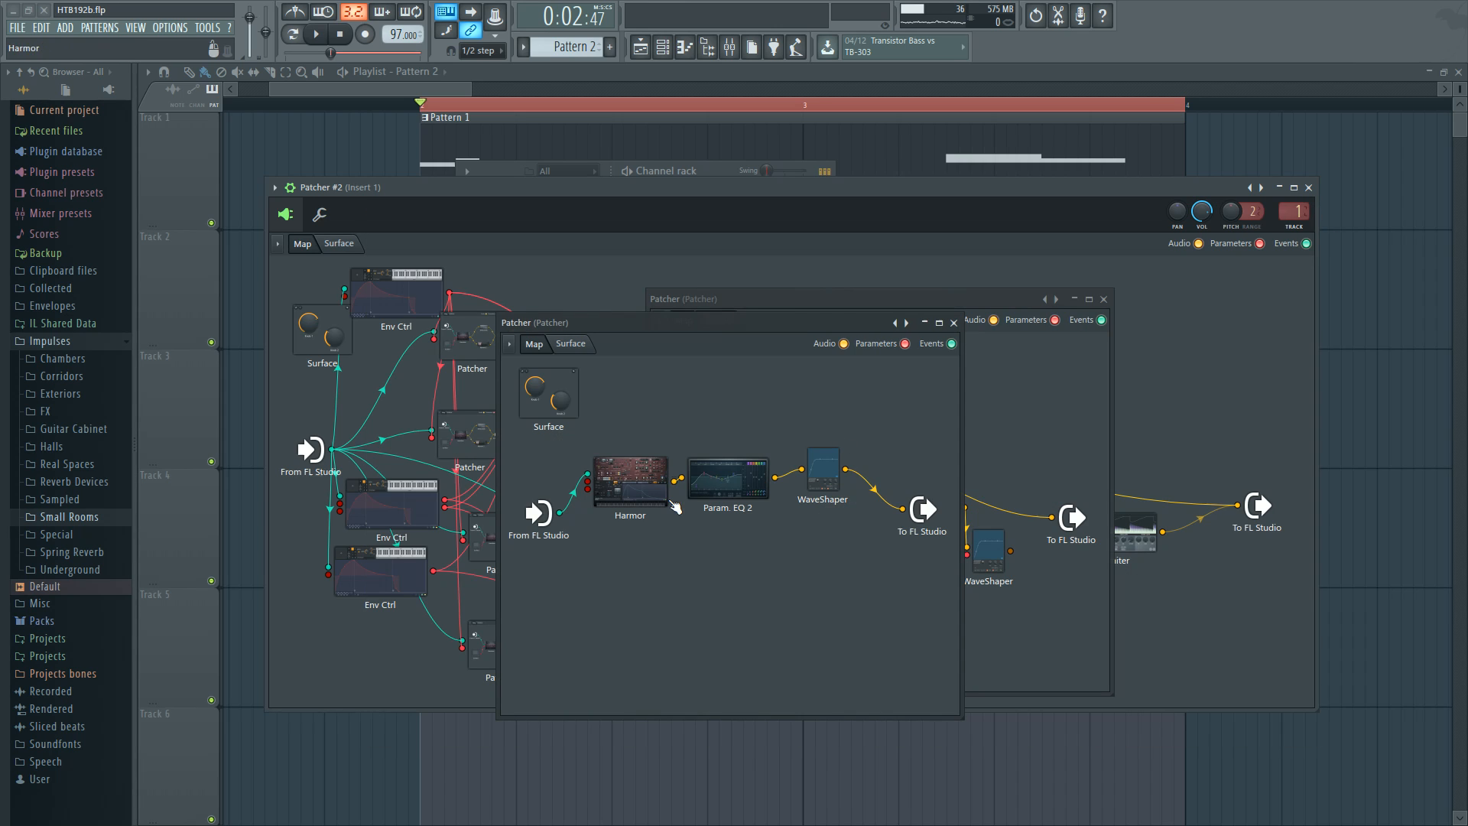
Step: Close the upper nested Patcher and remove its direct audio connection to To FL Studio
left_click(953, 323)
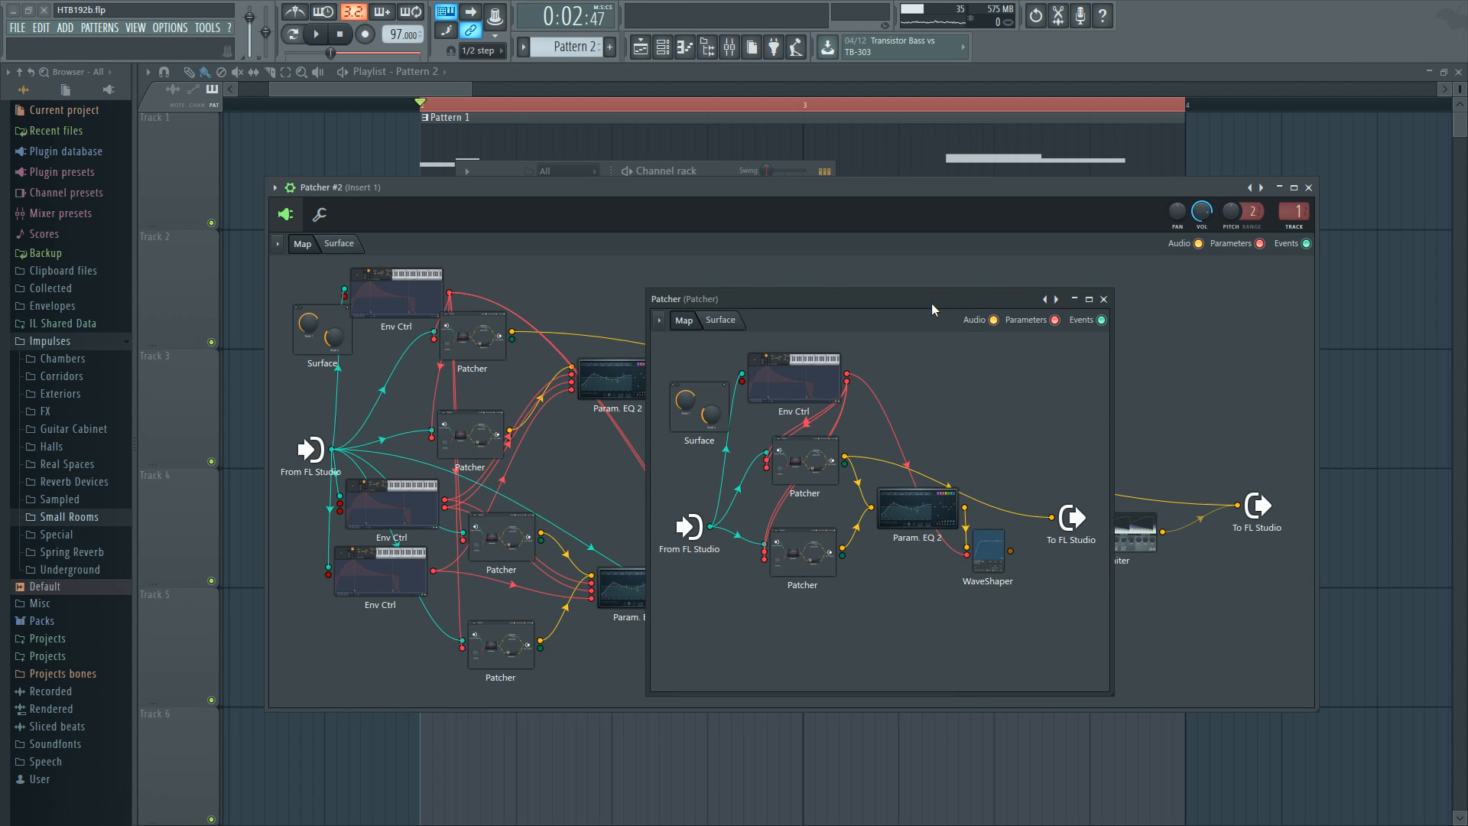
left_click_drag(931, 303, 824, 317)
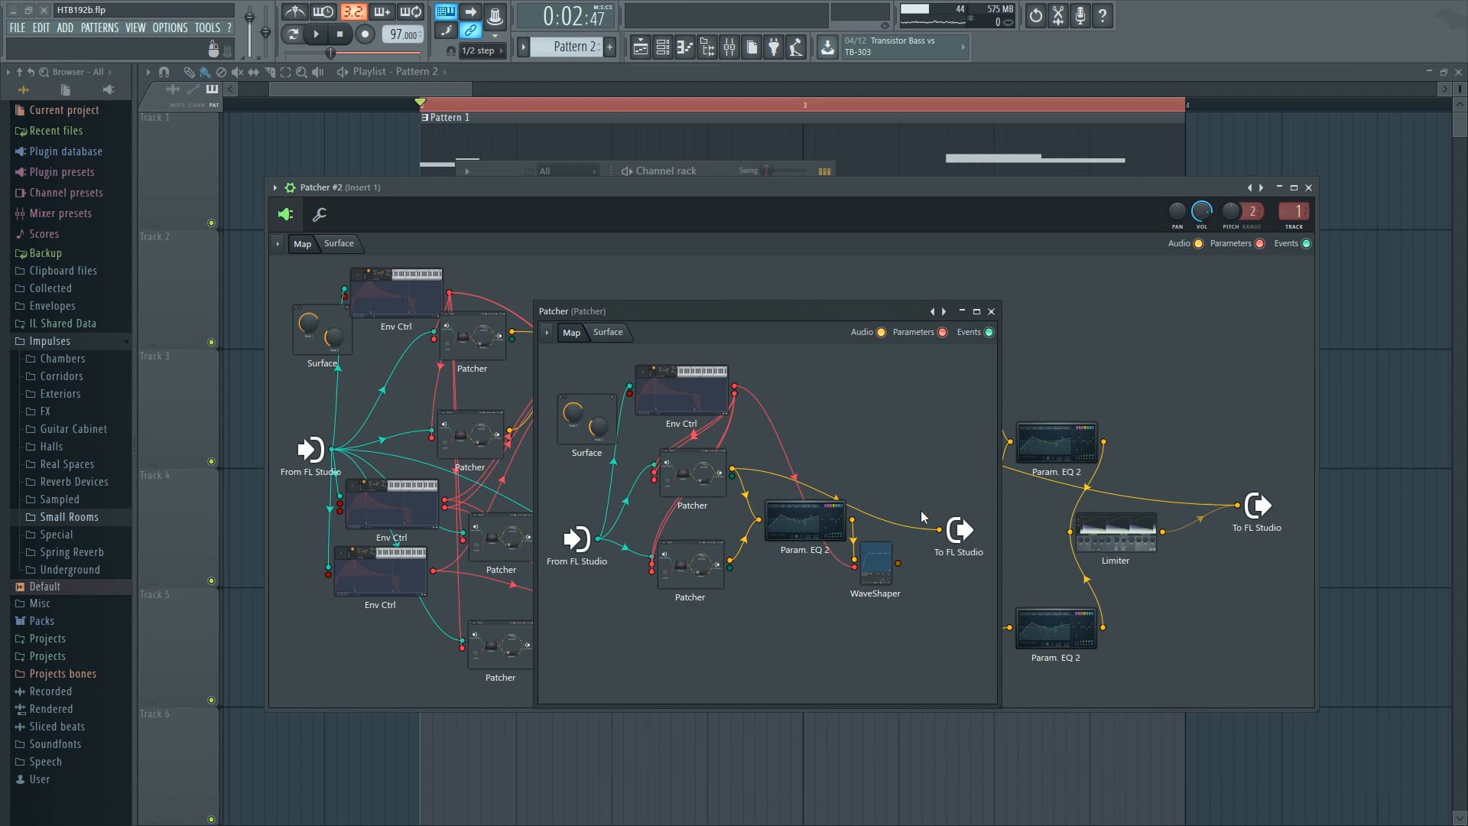
left_click_drag(939, 530, 925, 547)
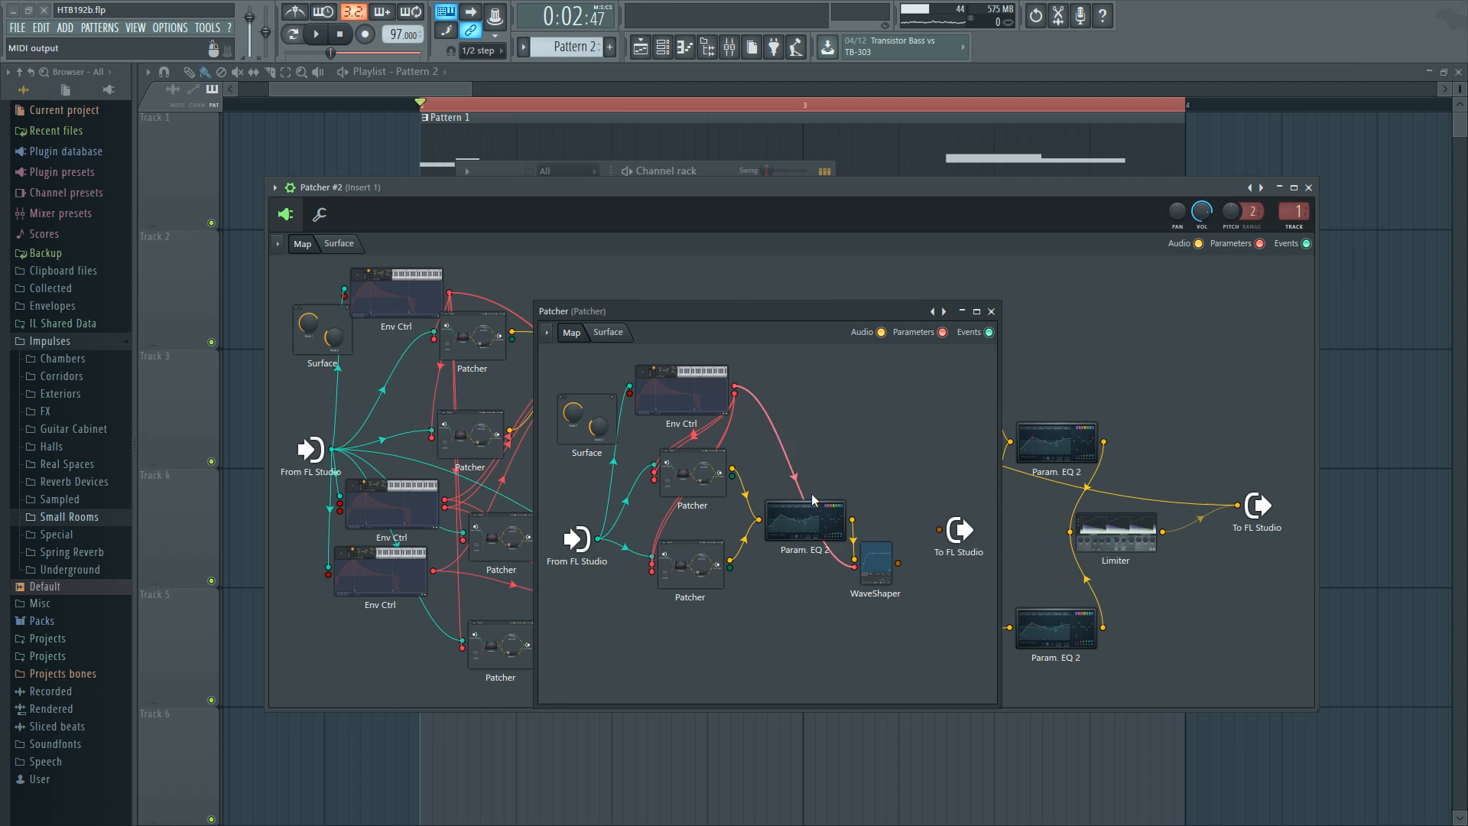
Step: Open Harmor in the lower nested Patcher and set its pitch frequency multiplier to 2.0000
left_click(702, 575)
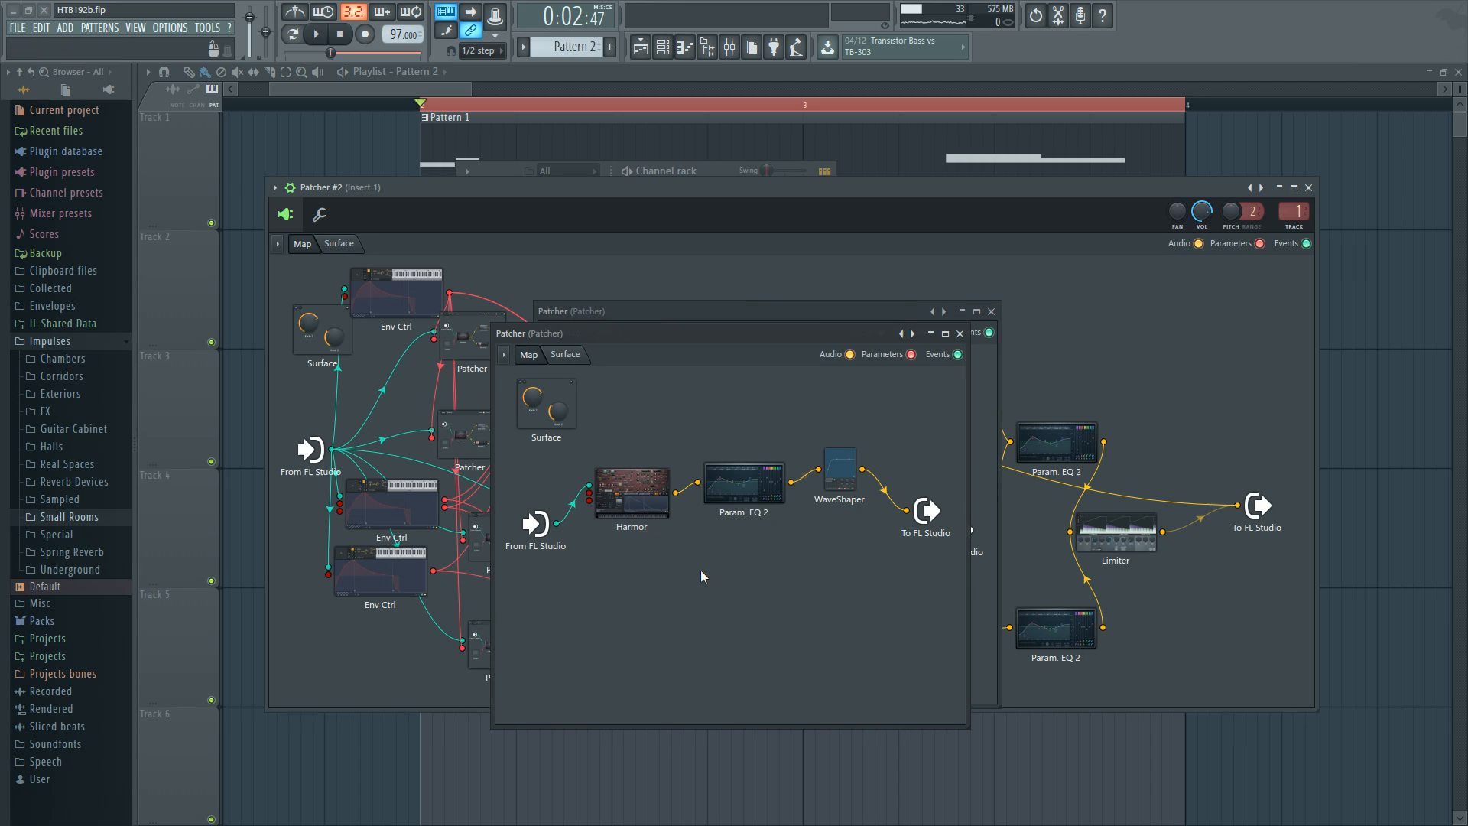
left_click(647, 489)
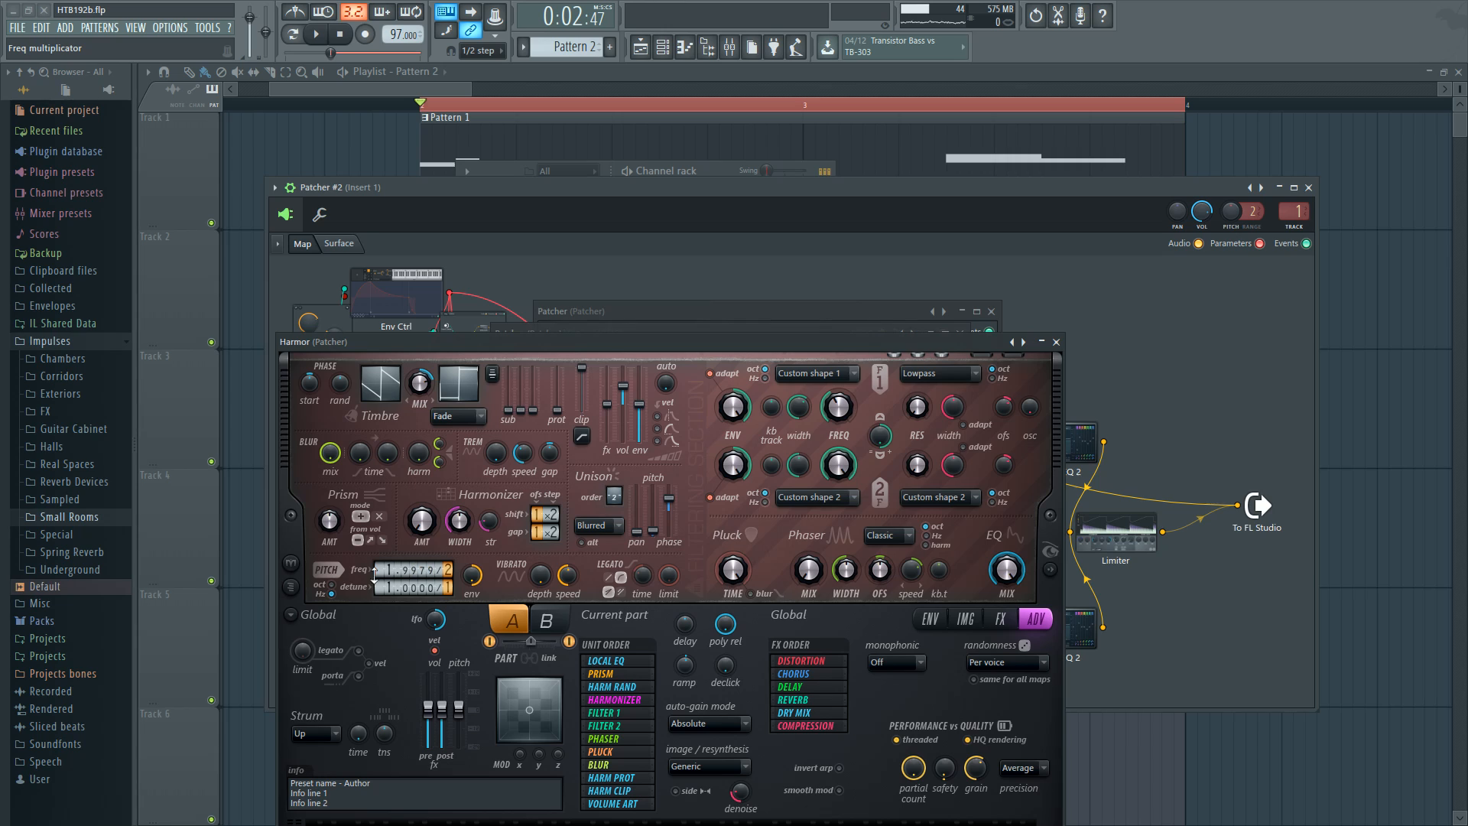
left_click(428, 570, "alt")
left_click(448, 572, "alt")
scroll(382, 570, "up", 1)
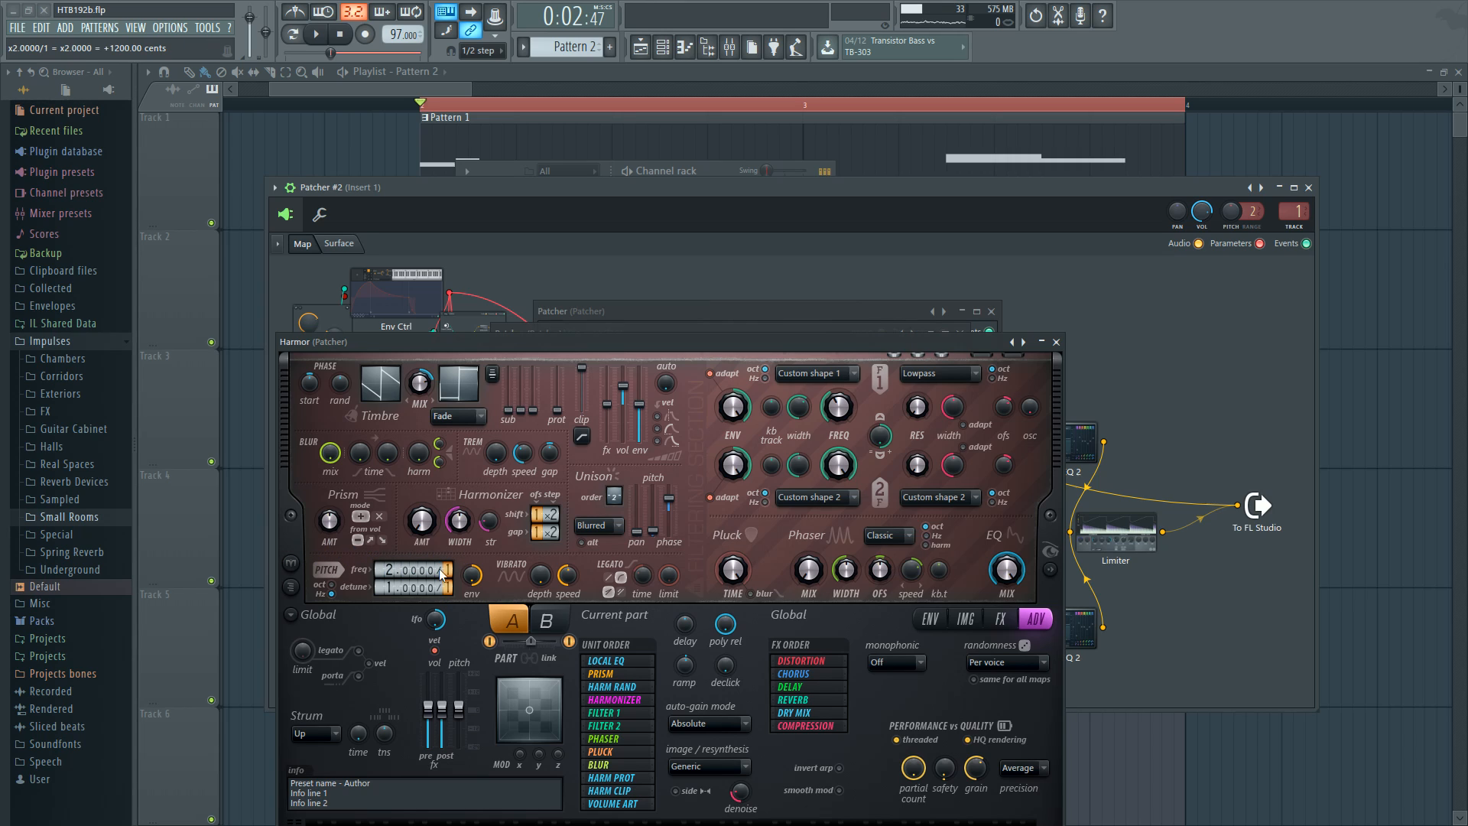
scroll(449, 572, "up", 1)
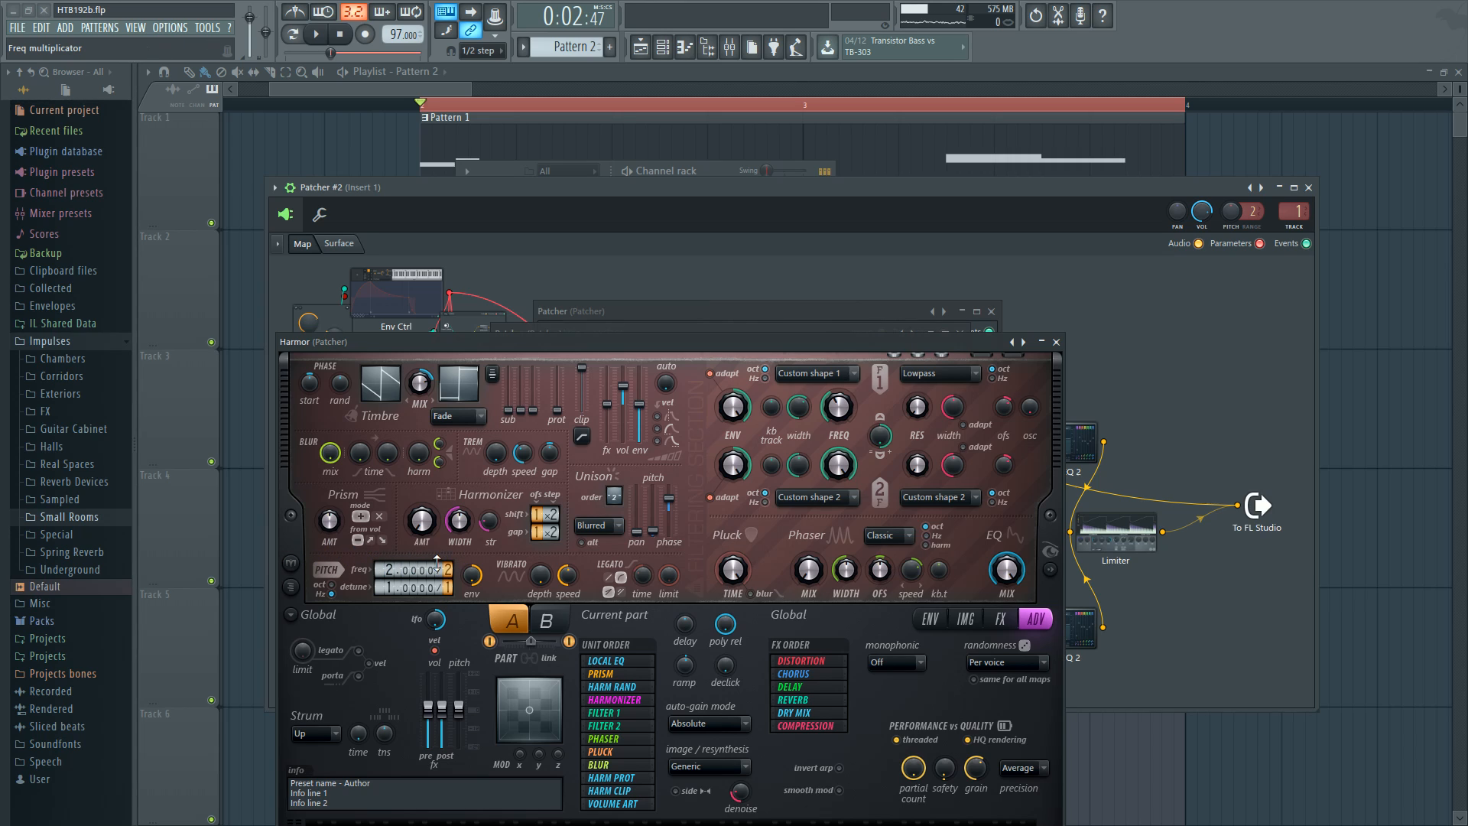
scroll(422, 570, "down", 1)
scroll(439, 570, "up", 2)
Step: Close the lower nested Patcher, reconnect WaveShaper to To FL Studio, and play the pattern with both layers
left_click(1056, 342)
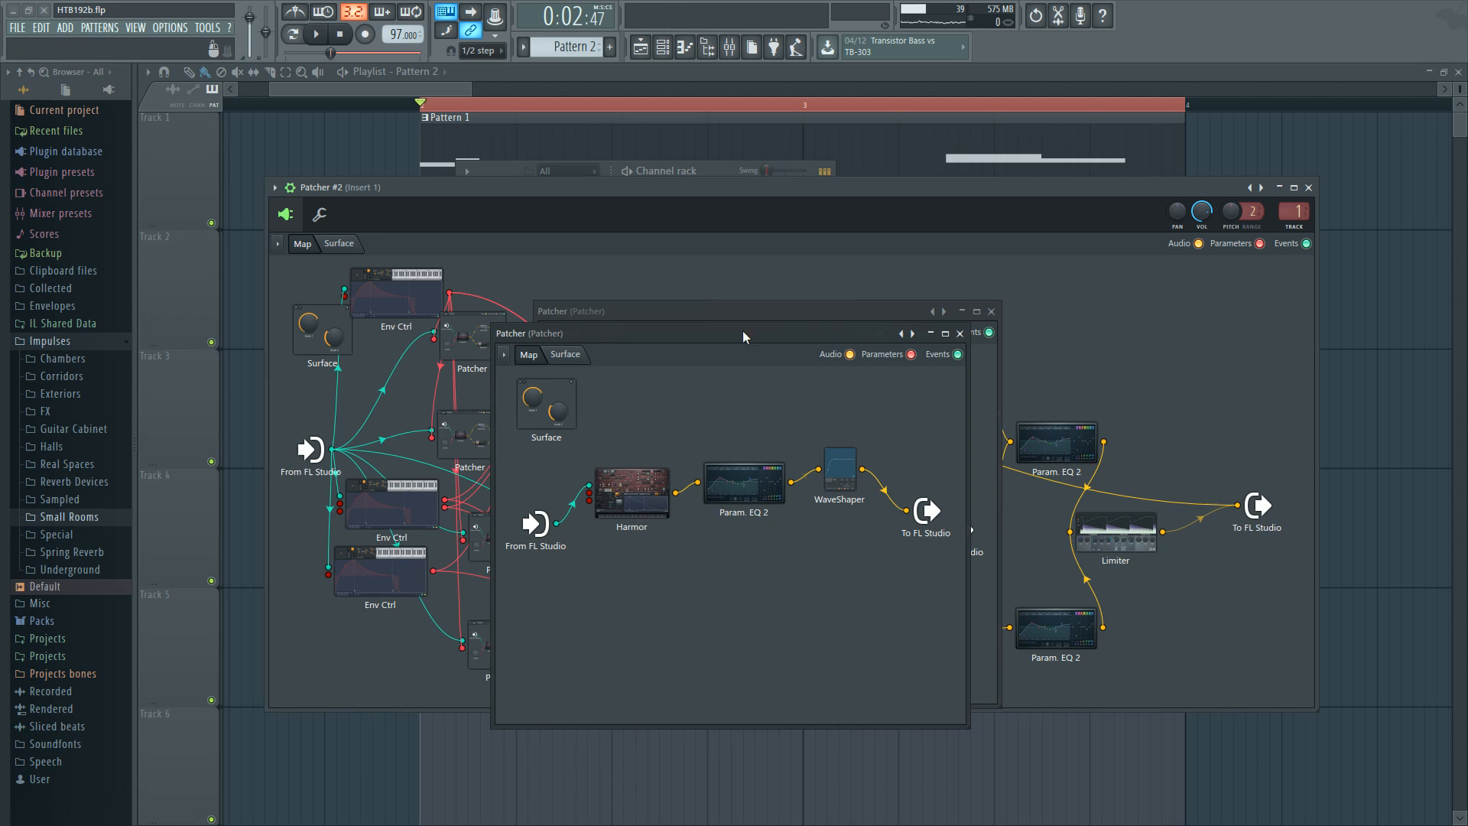
left_click(960, 334)
key("space")
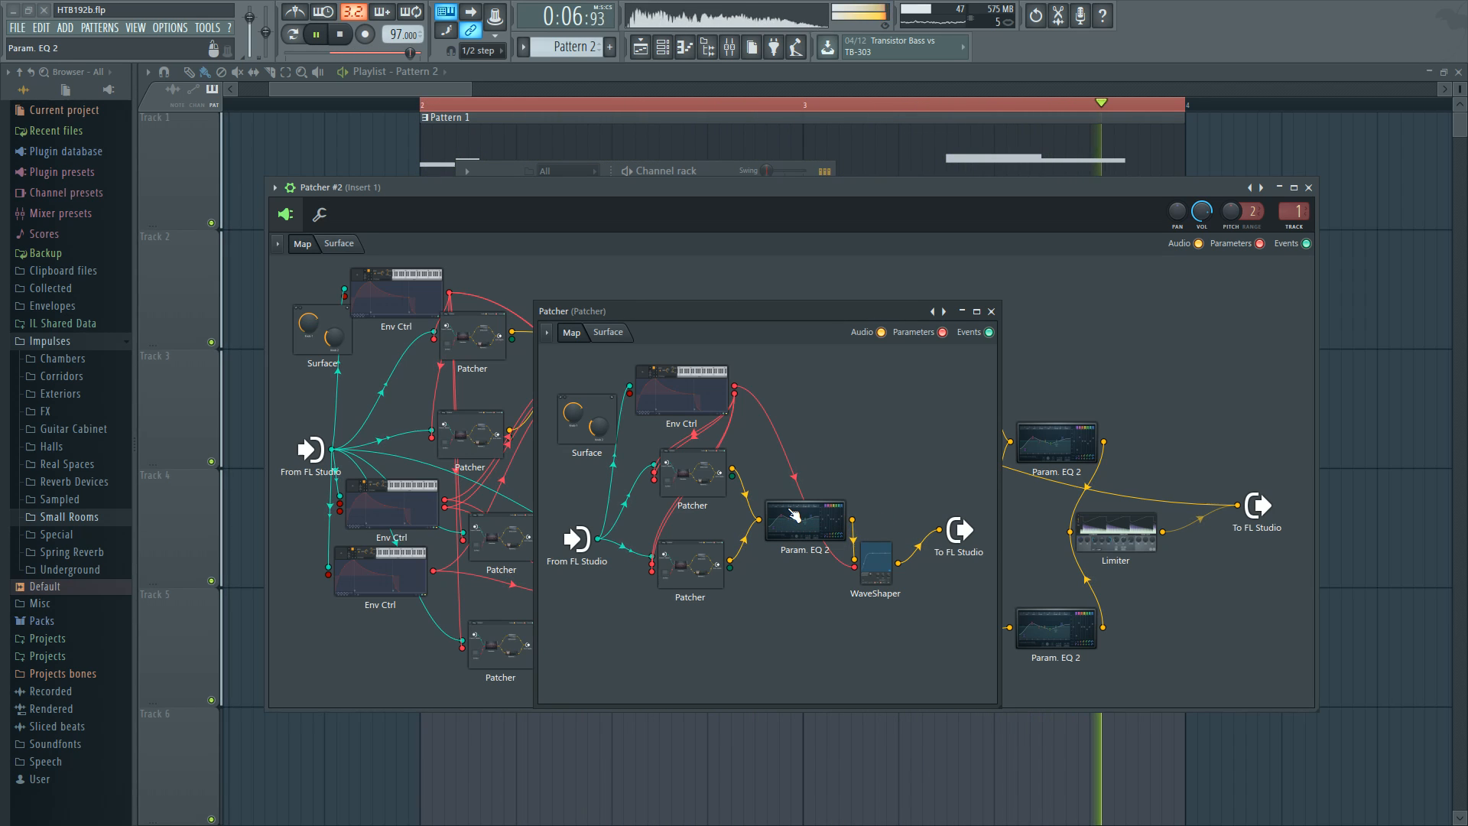
key("space")
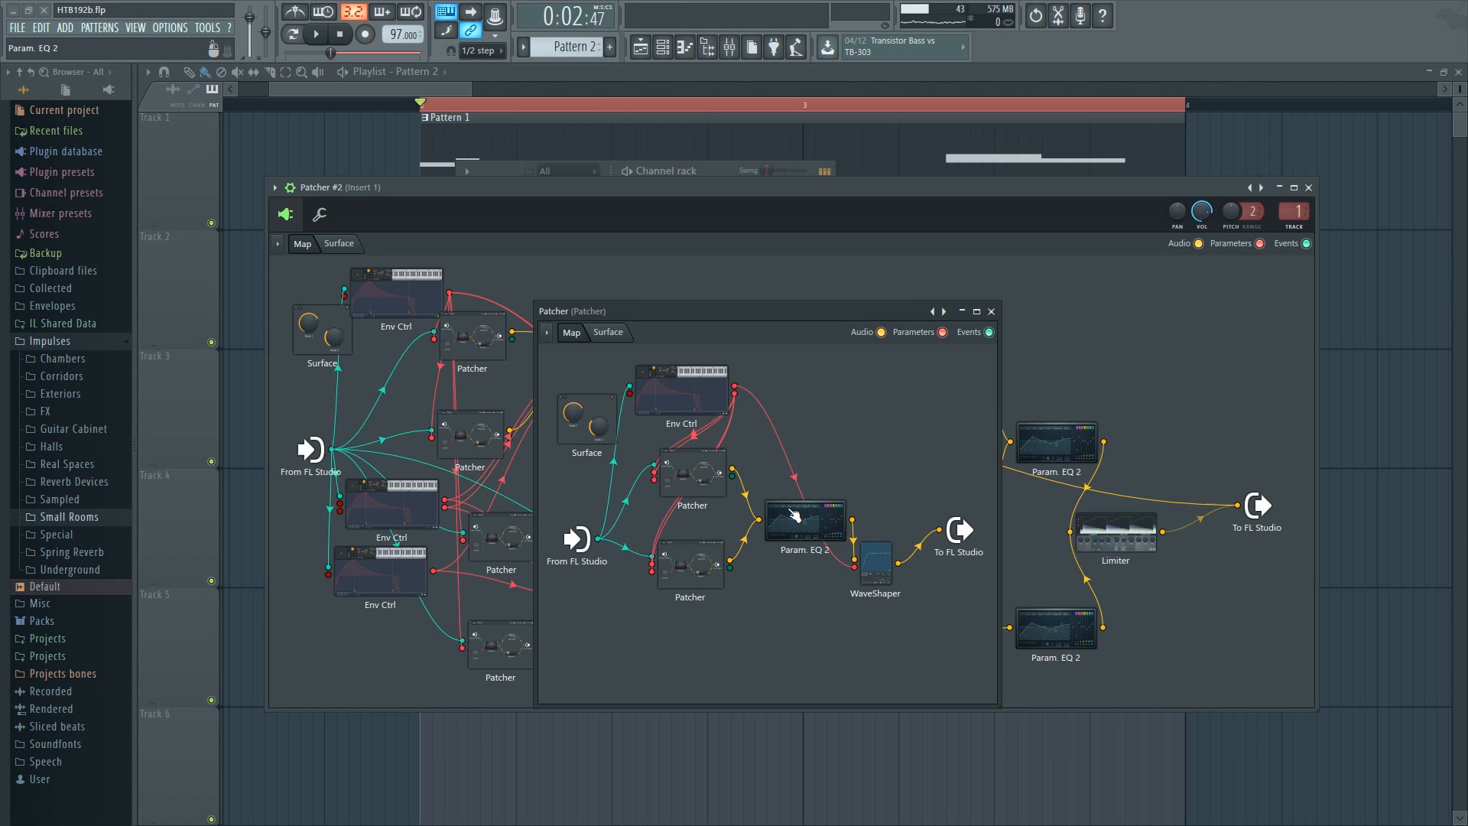
Step: Audition each nested Patcher alone by turning down the other's feed into Param. EQ 2, and play both together
double_click(695, 476)
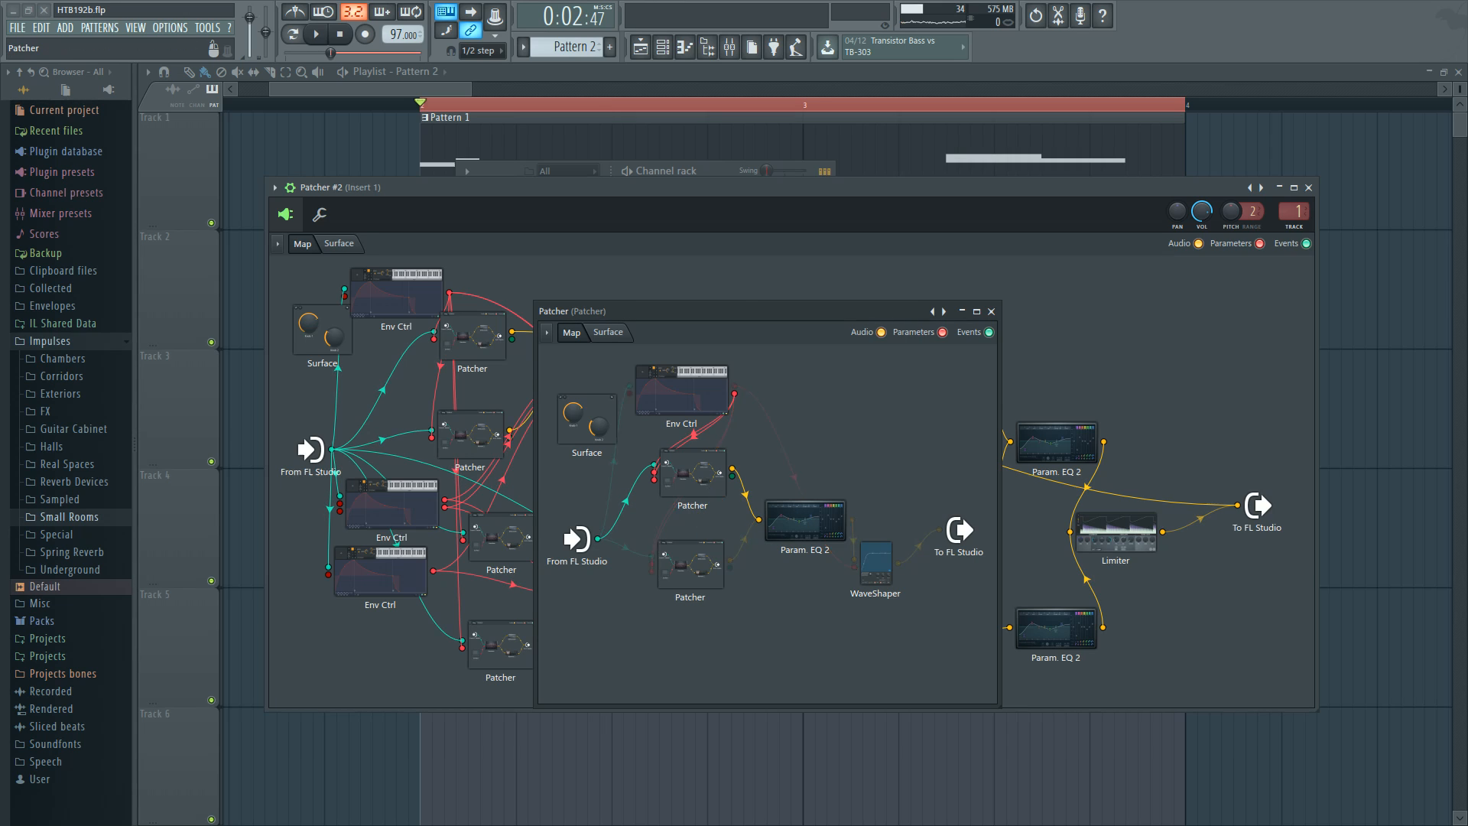
left_click(954, 322)
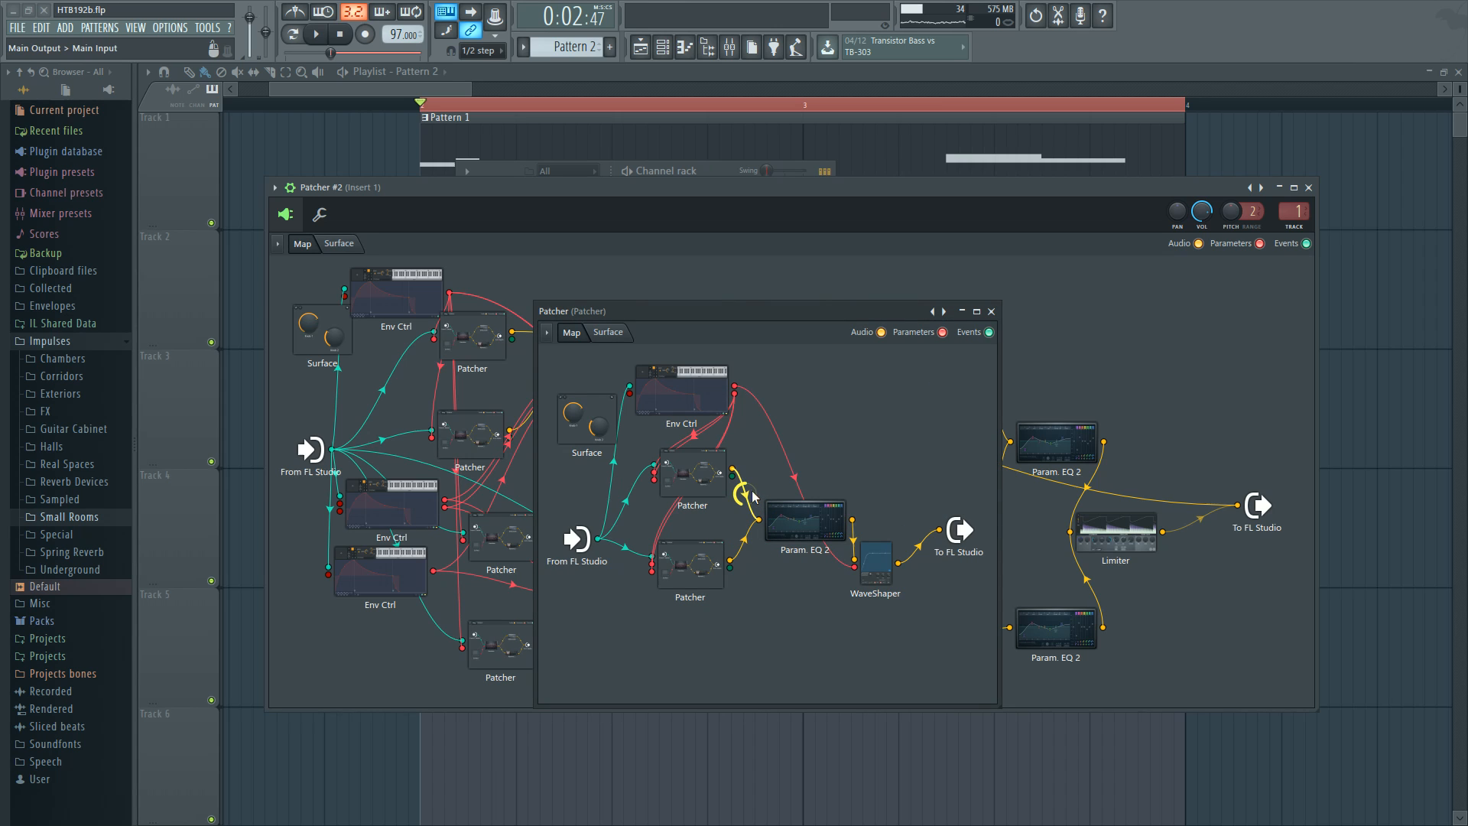
key("space")
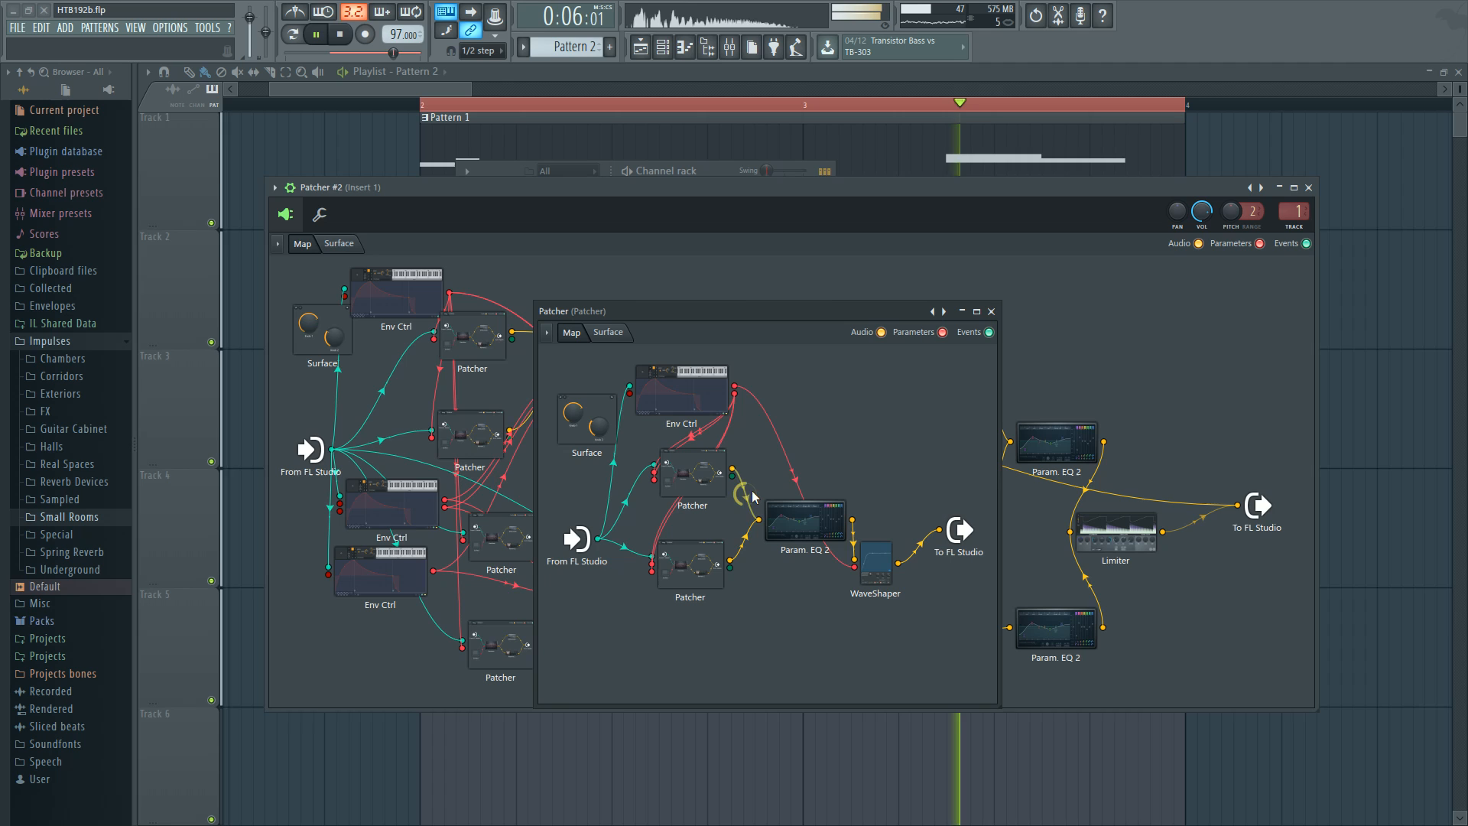
key("space")
key("space")
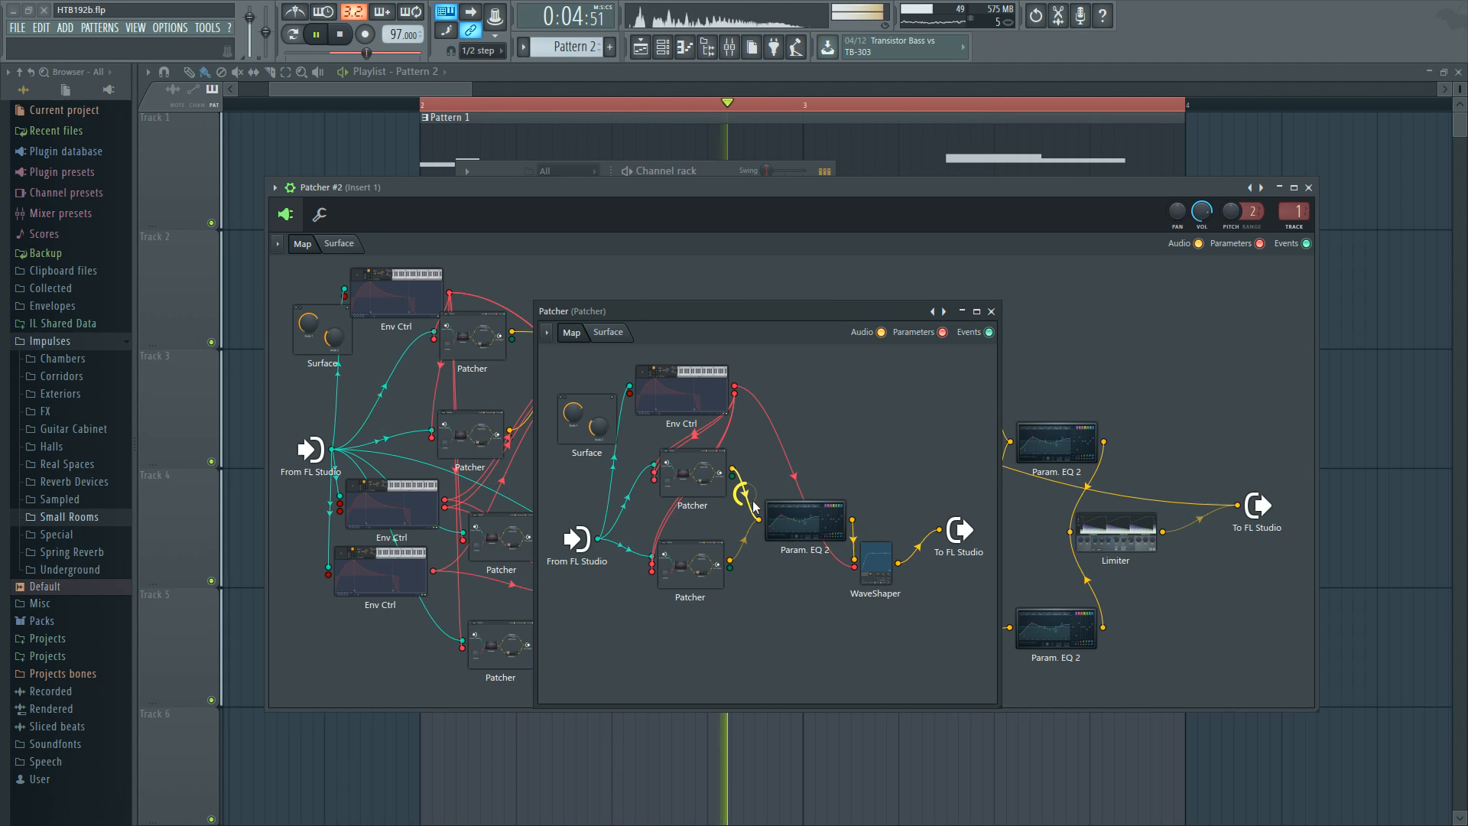
key("space")
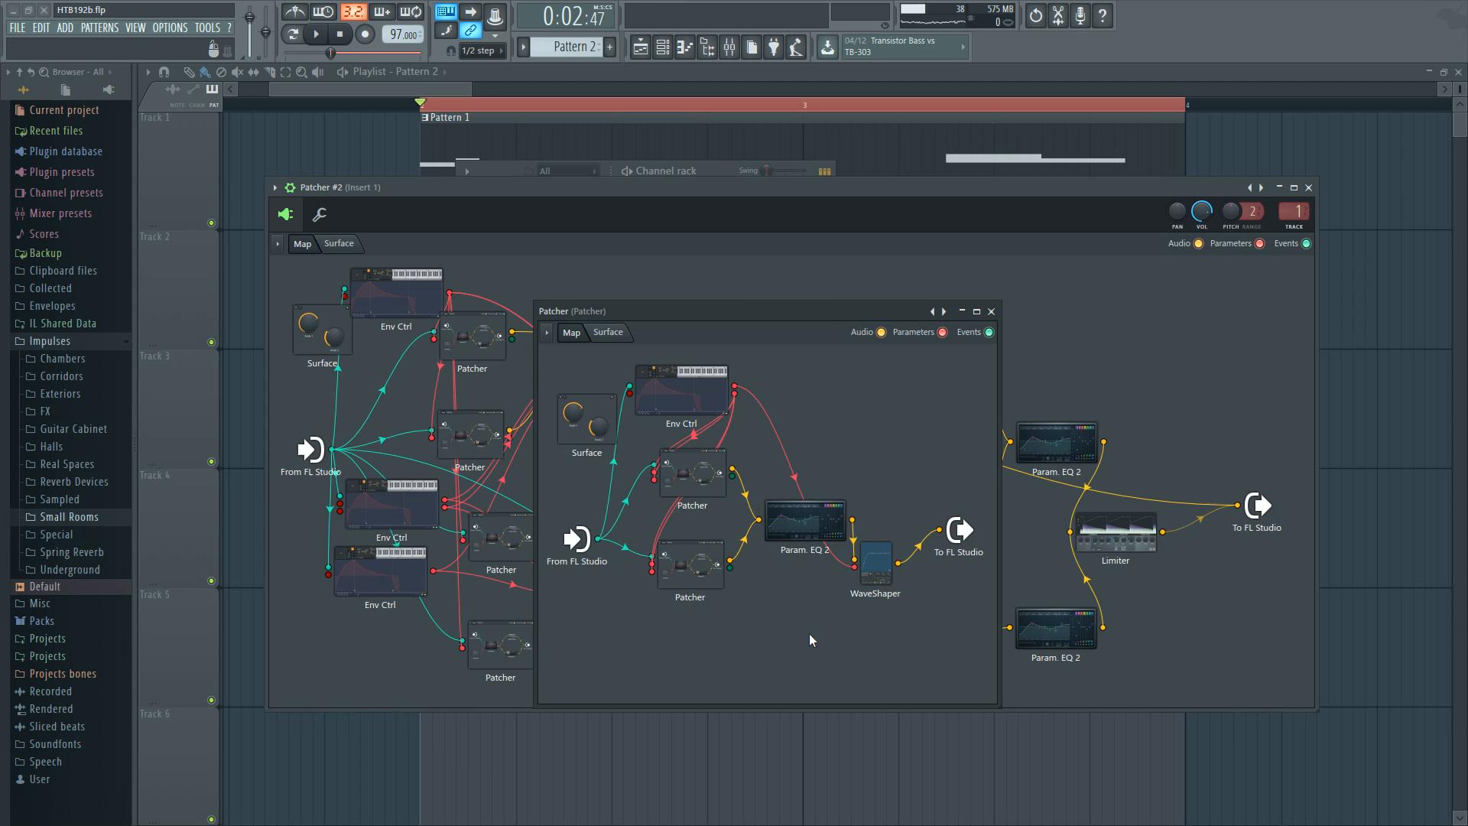
key("space")
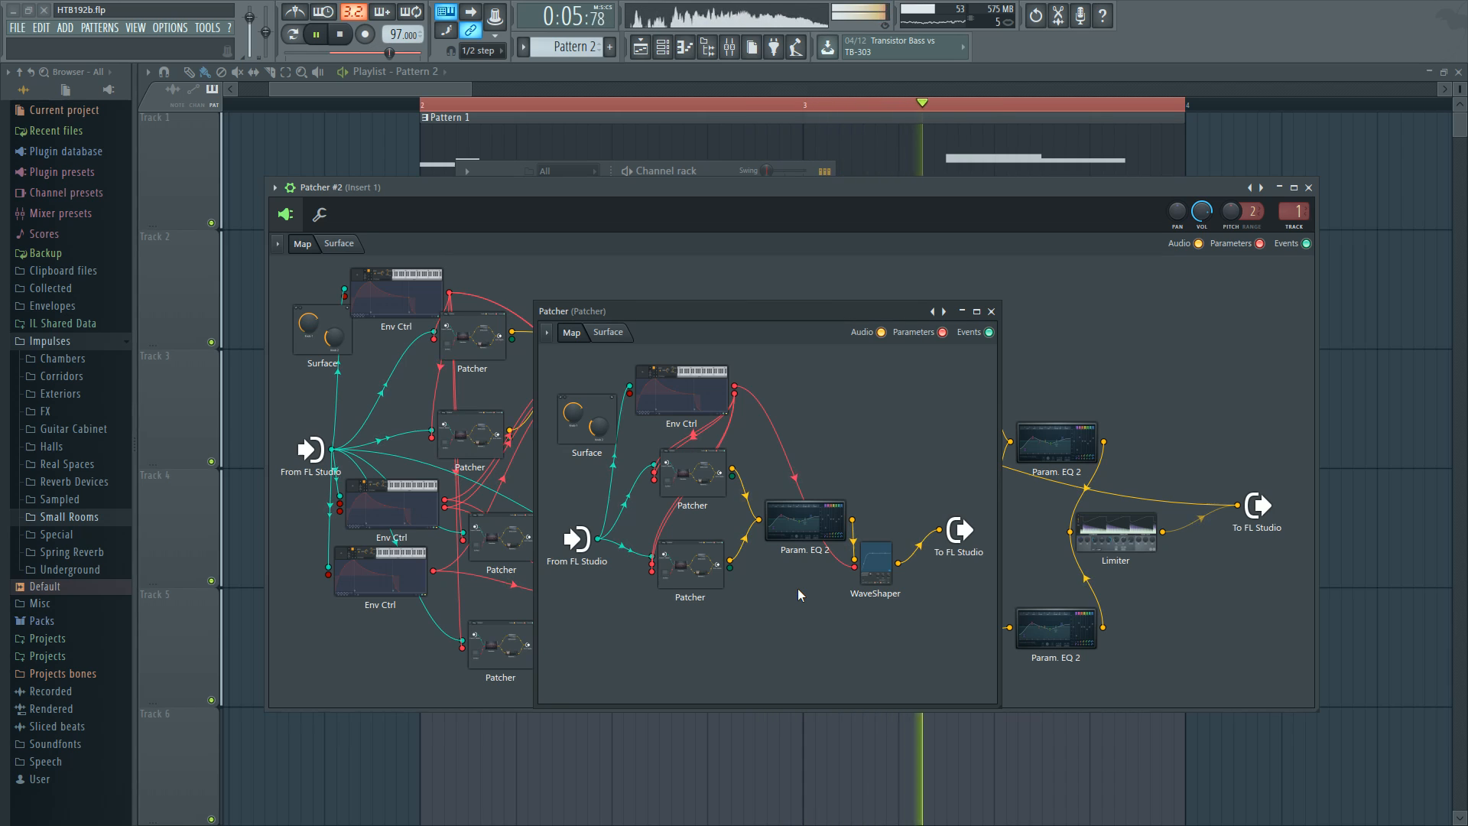
key("space")
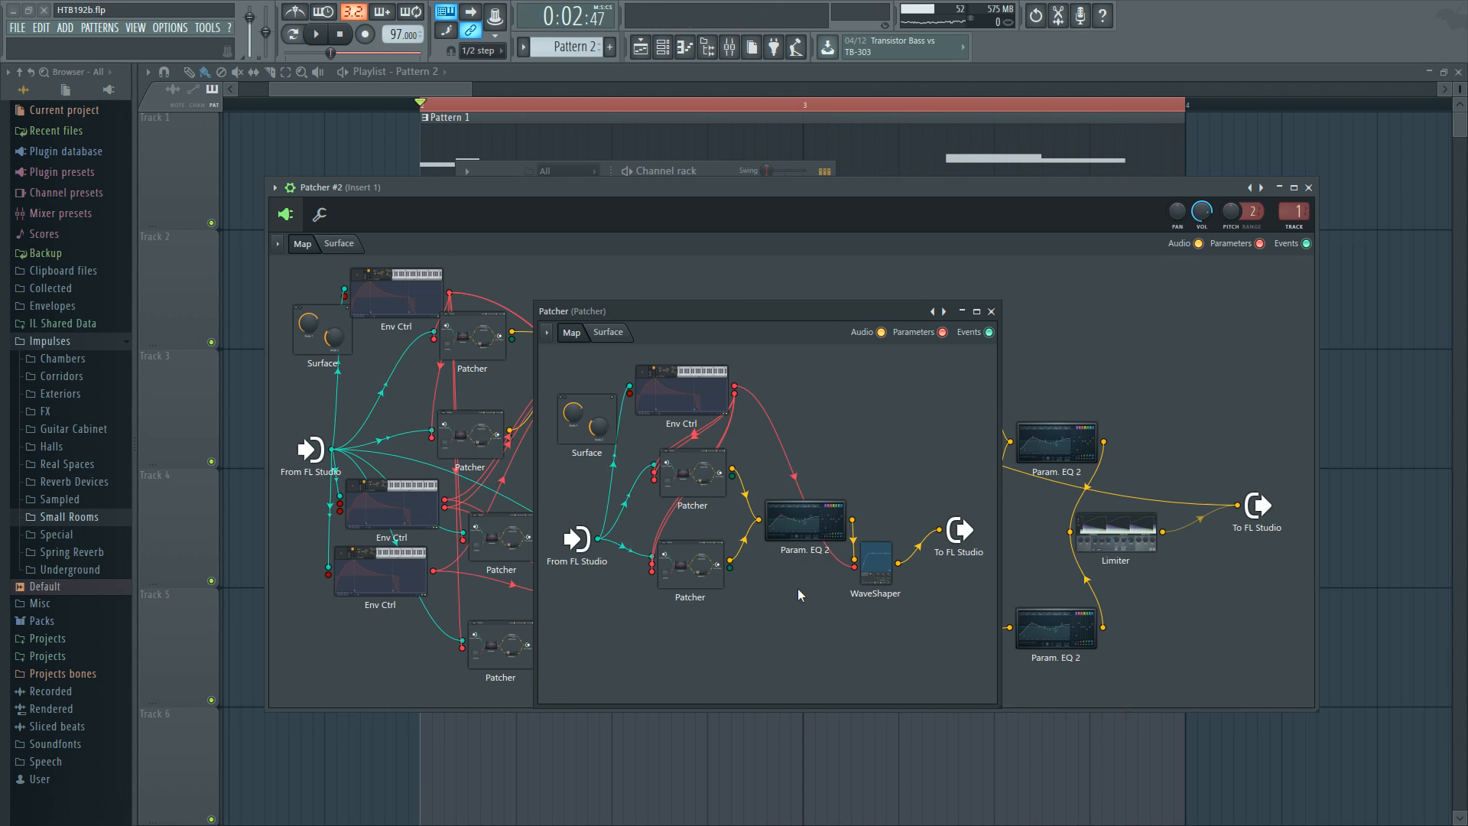
Step: Reposition WaveShaper in the map and open the upper nested Patcher
left_click_drag(876, 562, 893, 539)
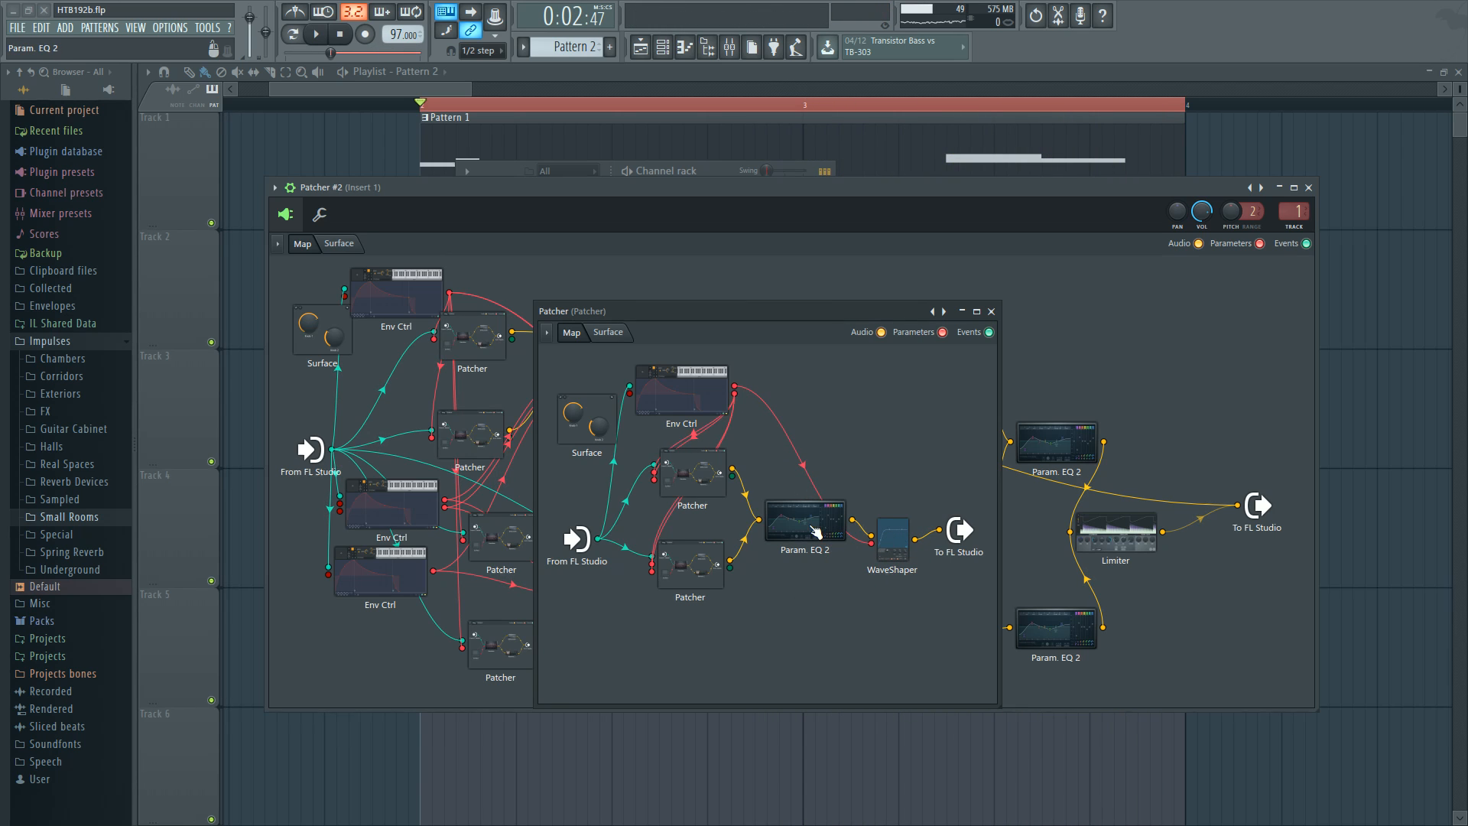
left_click_drag(716, 492, 711, 486)
mouse_move(895, 550)
left_mouse_down()
mouse_move(904, 502)
mouse_move(909, 567)
left_mouse_up()
double_click(689, 467)
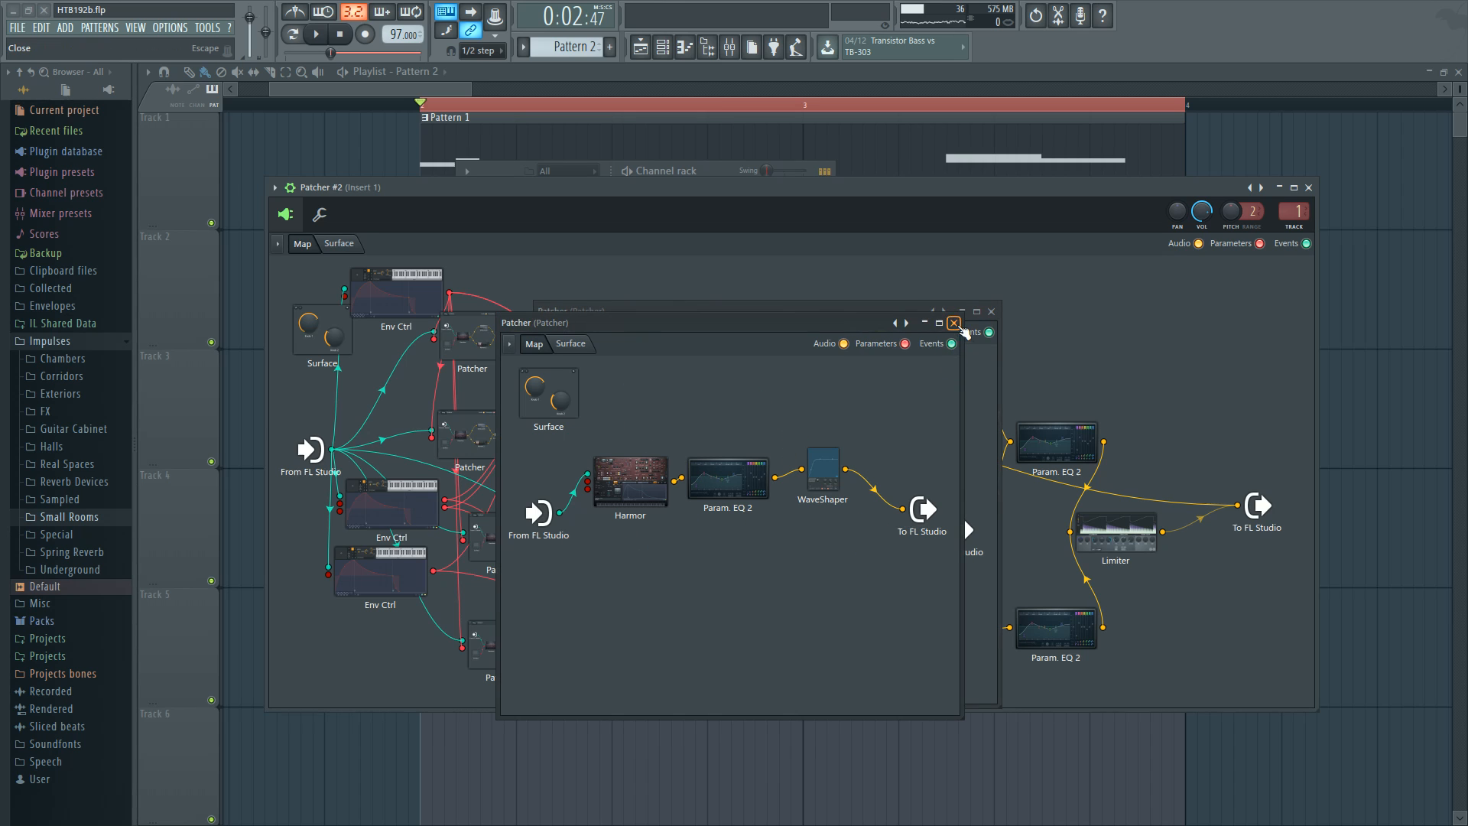
Step: Close the inner Patcher, view the WaveShaper curve in its parent Patcher, and close both windows
left_click(956, 320)
double_click(833, 517)
double_click(910, 555)
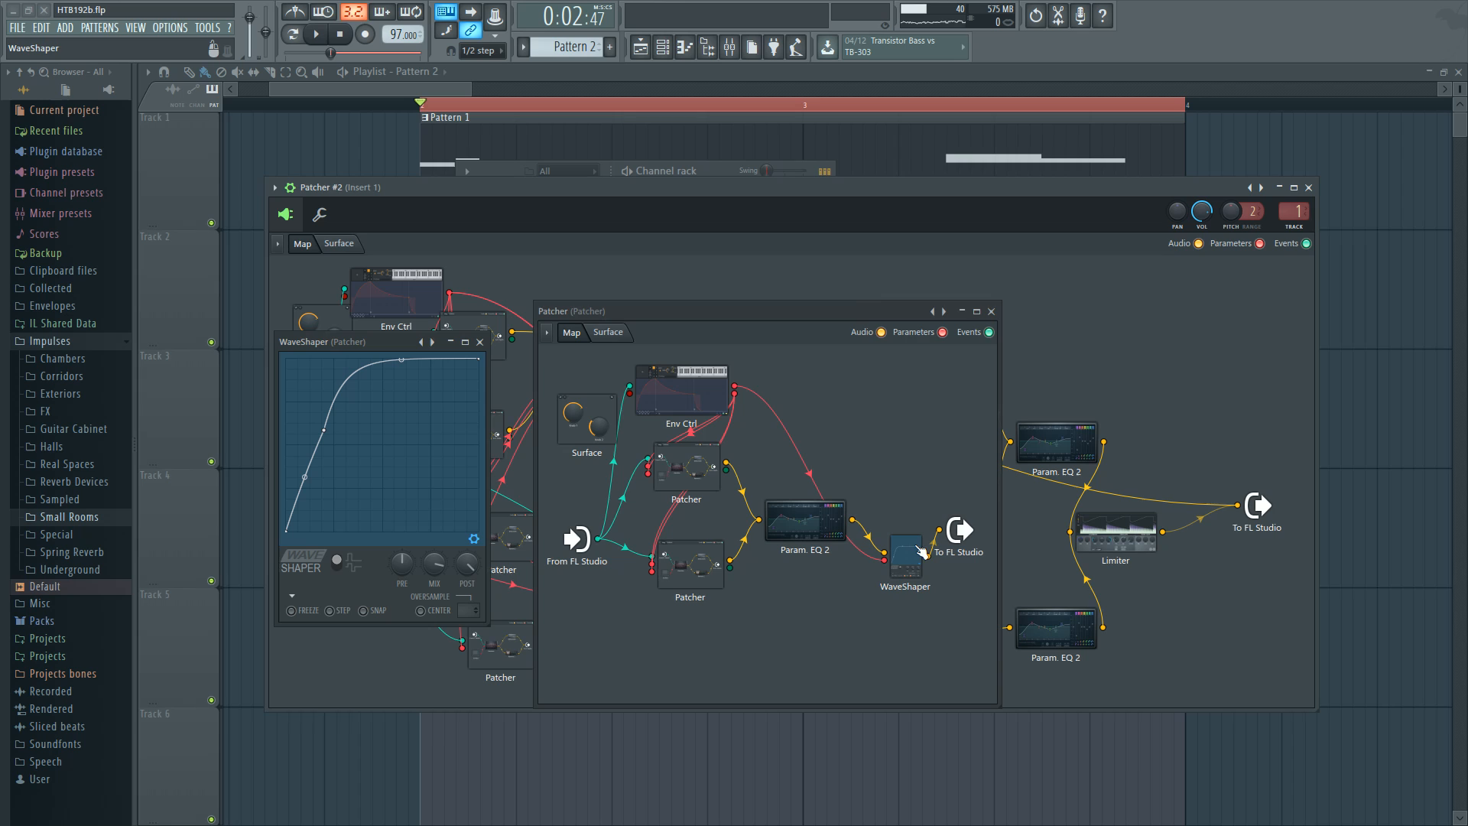
left_click(479, 342)
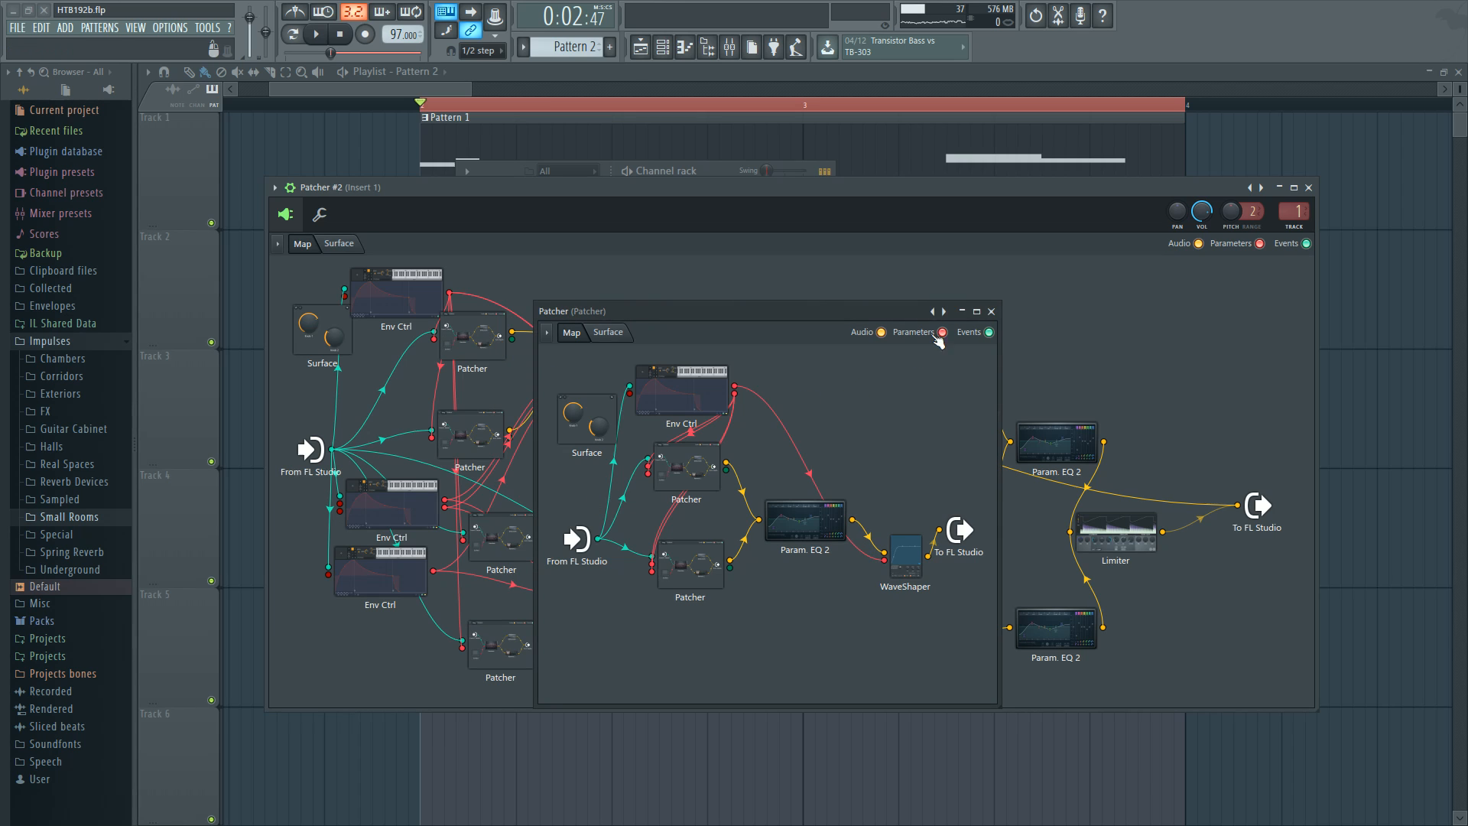
left_click(991, 311)
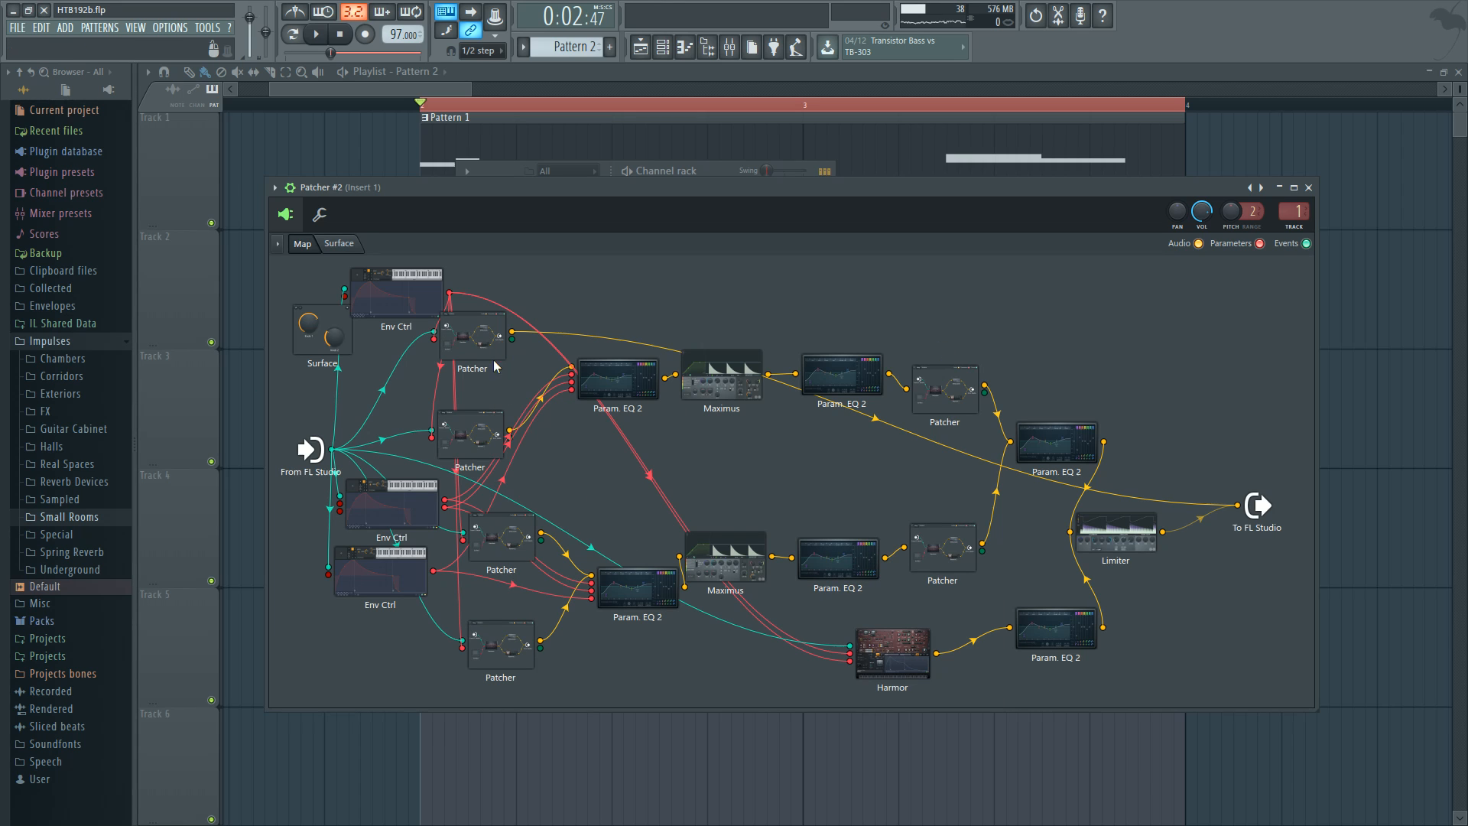
Step: Disconnect the top Patcher and Limiter from To FL Studio, wire that Patcher into the upper Param. EQ 2, and nudge the second Patcher upward
left_click(1237, 505)
left_click(1237, 506)
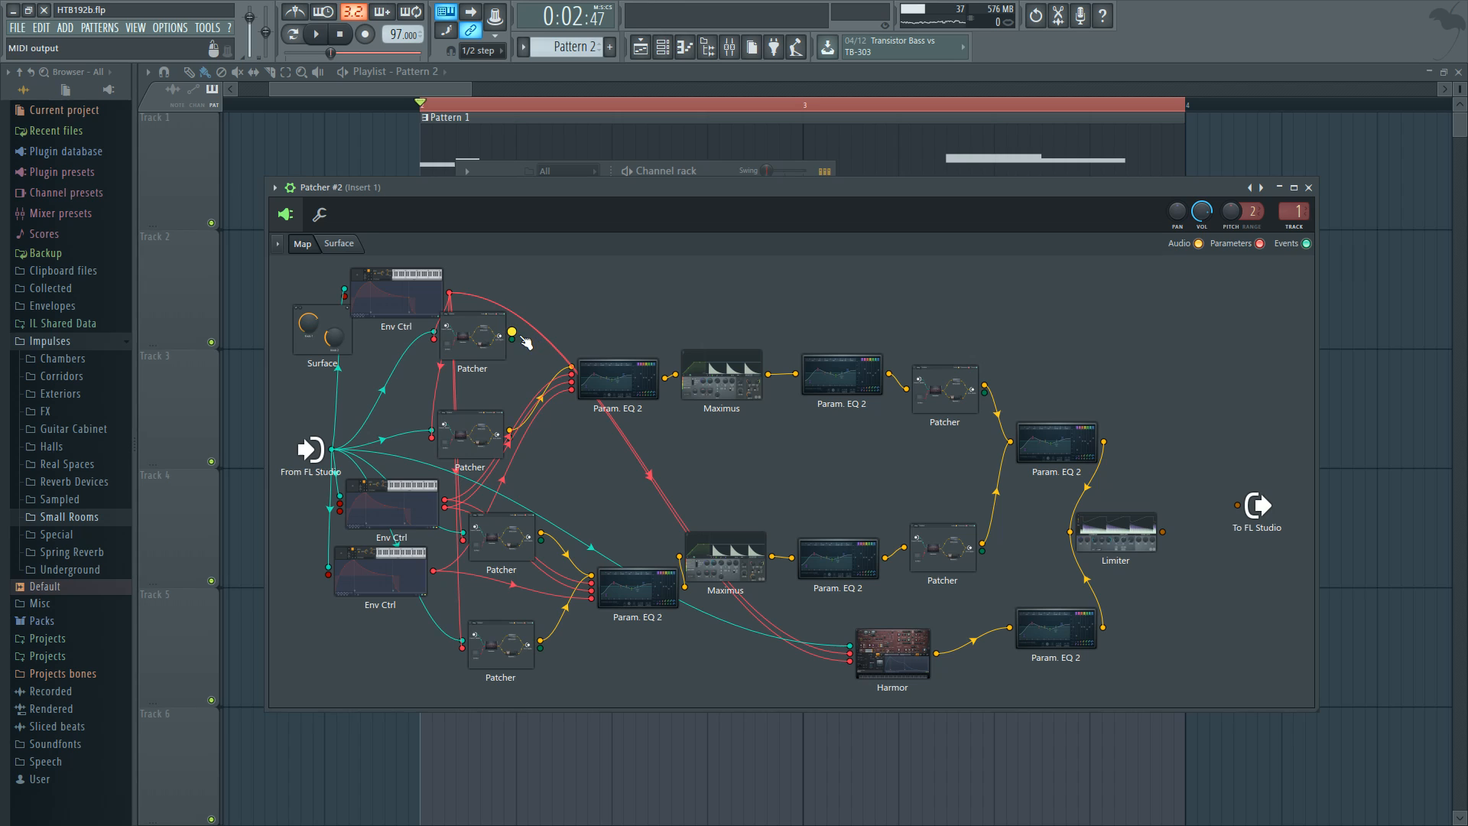
left_click_drag(512, 332, 572, 366)
left_click_drag(464, 438, 464, 426)
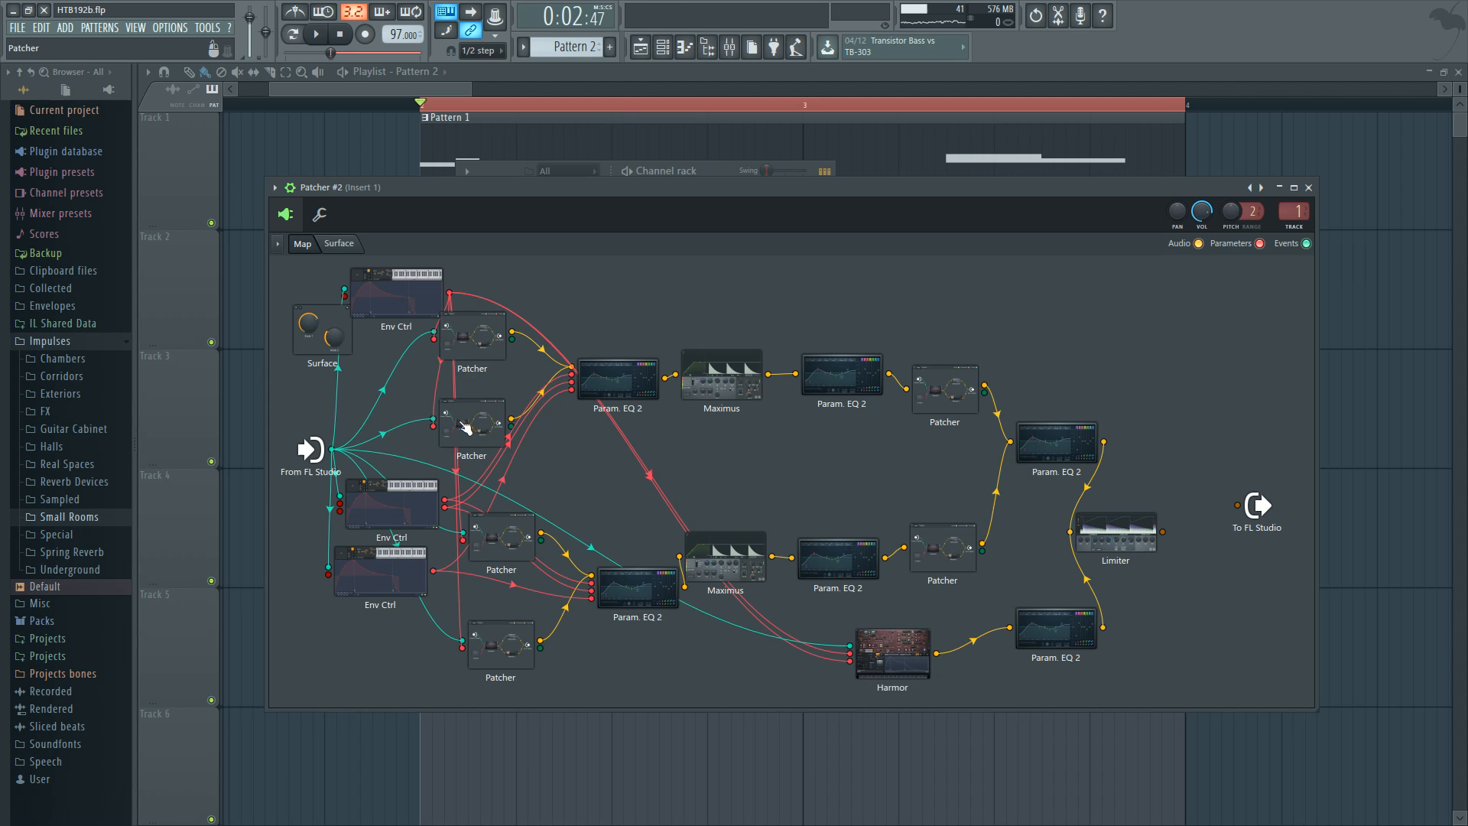
Step: Open the second Patcher and its upper nested Patcher, and inspect the Harmor settings inside
double_click(493, 425)
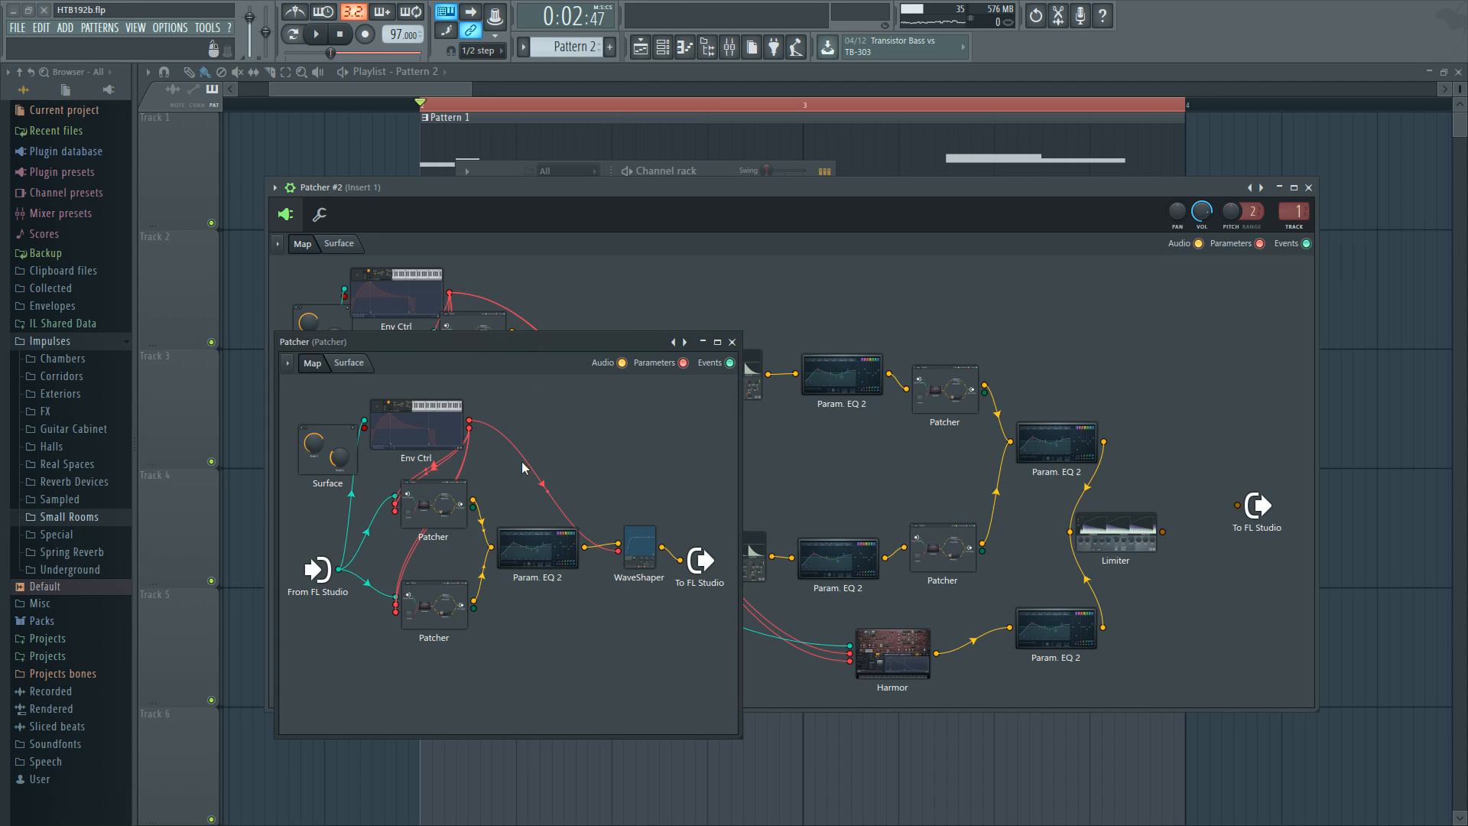
double_click(426, 514)
double_click(398, 468)
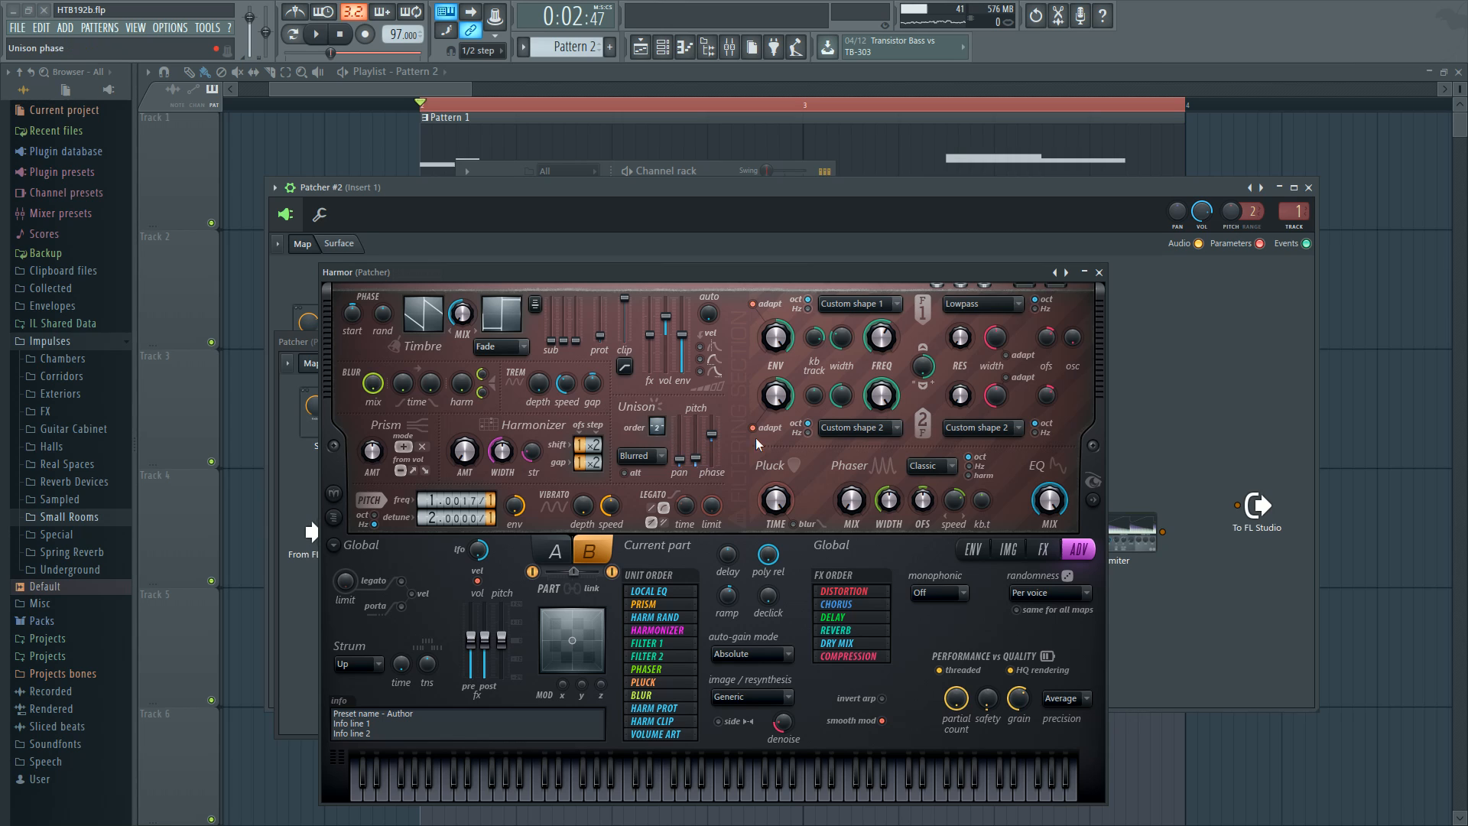
left_click(1100, 273)
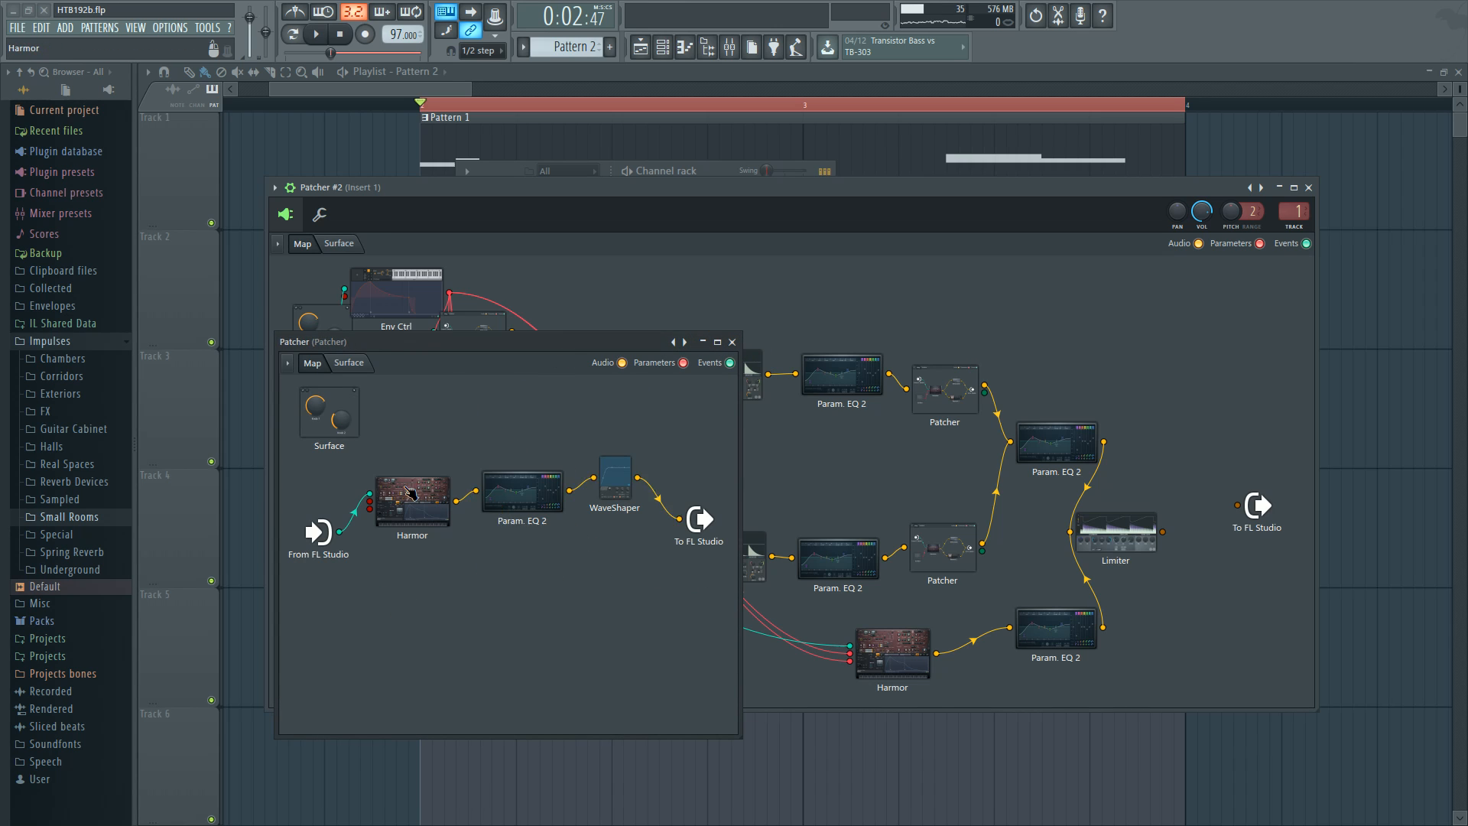
left_click(411, 492)
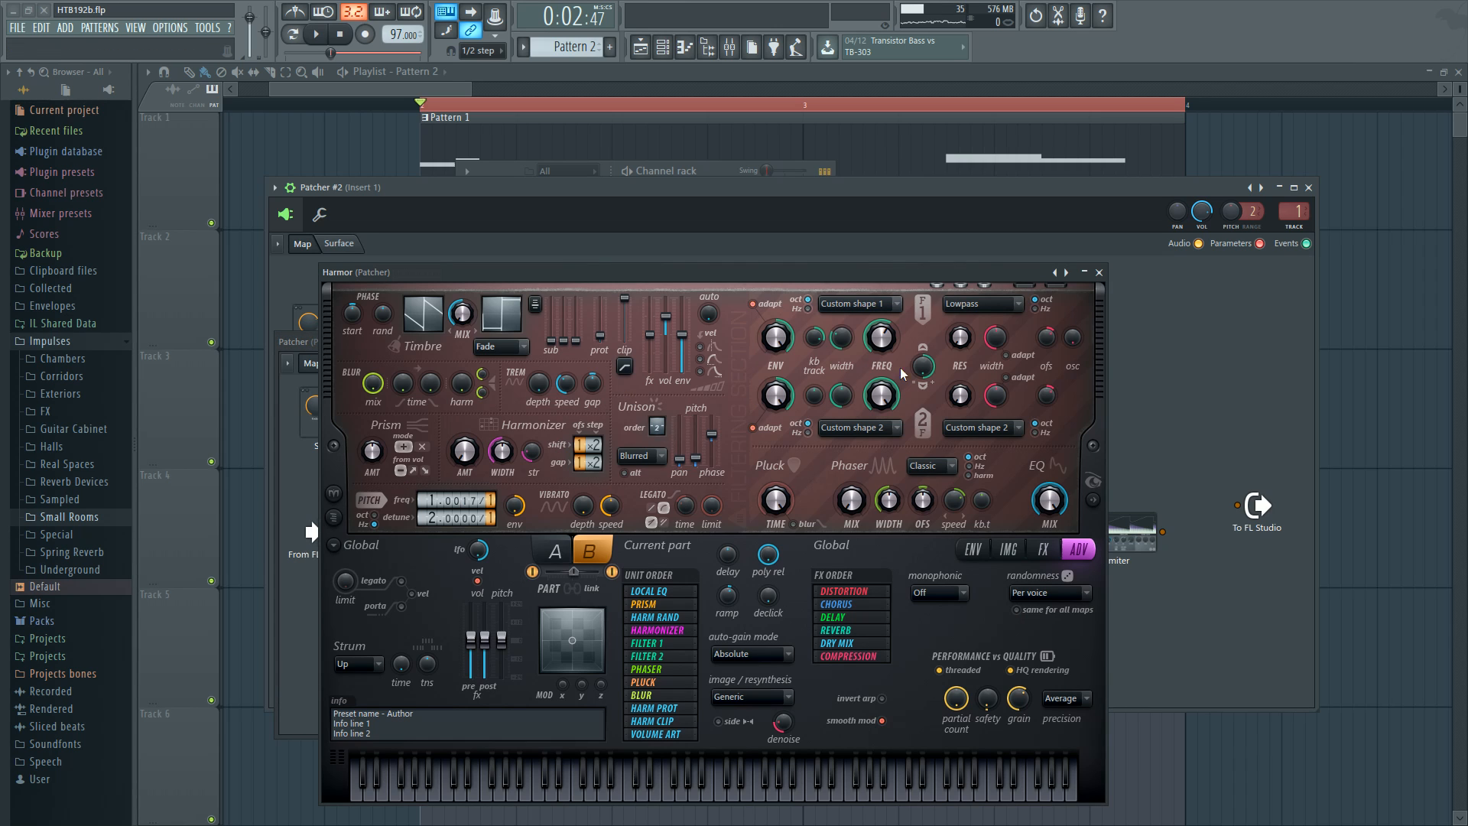
Step: Display the Filter shape 1 curve in Harmor's envelope editor, and close Harmor and its parent Patchers
left_click(868, 308)
left_click(868, 307)
left_click(974, 550)
left_click(749, 552)
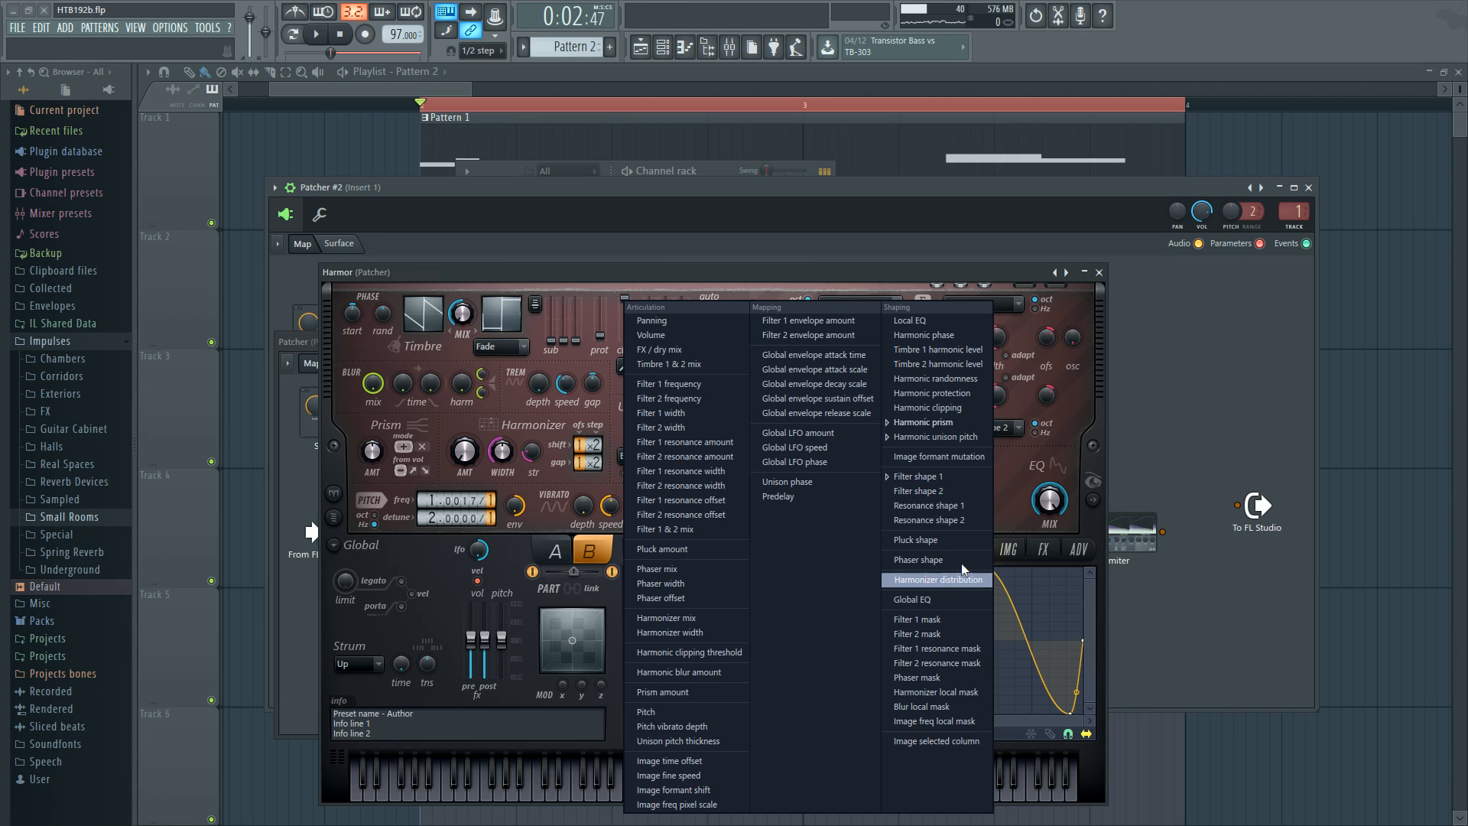
left_click(954, 476)
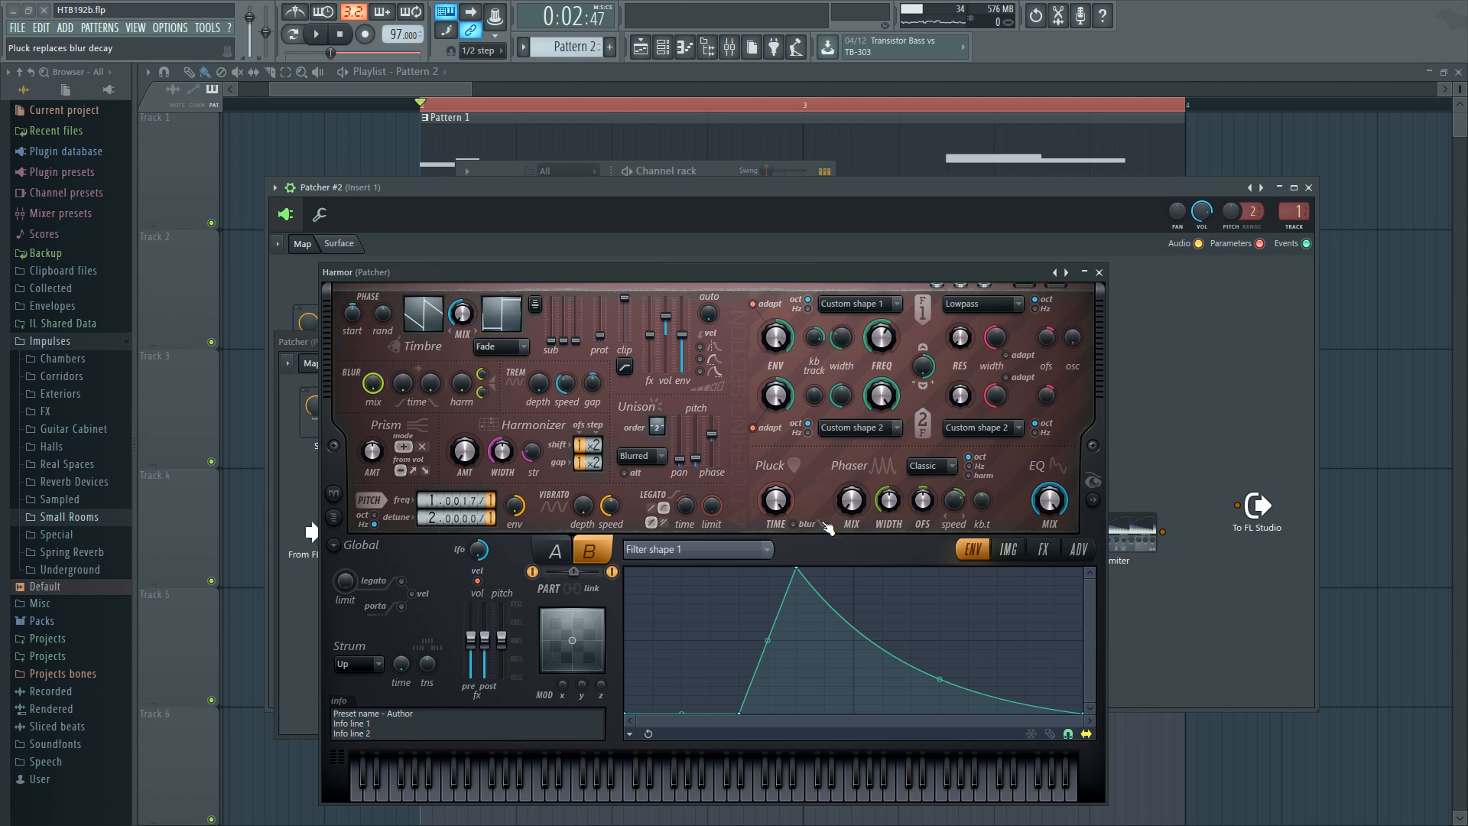
left_click(1099, 272)
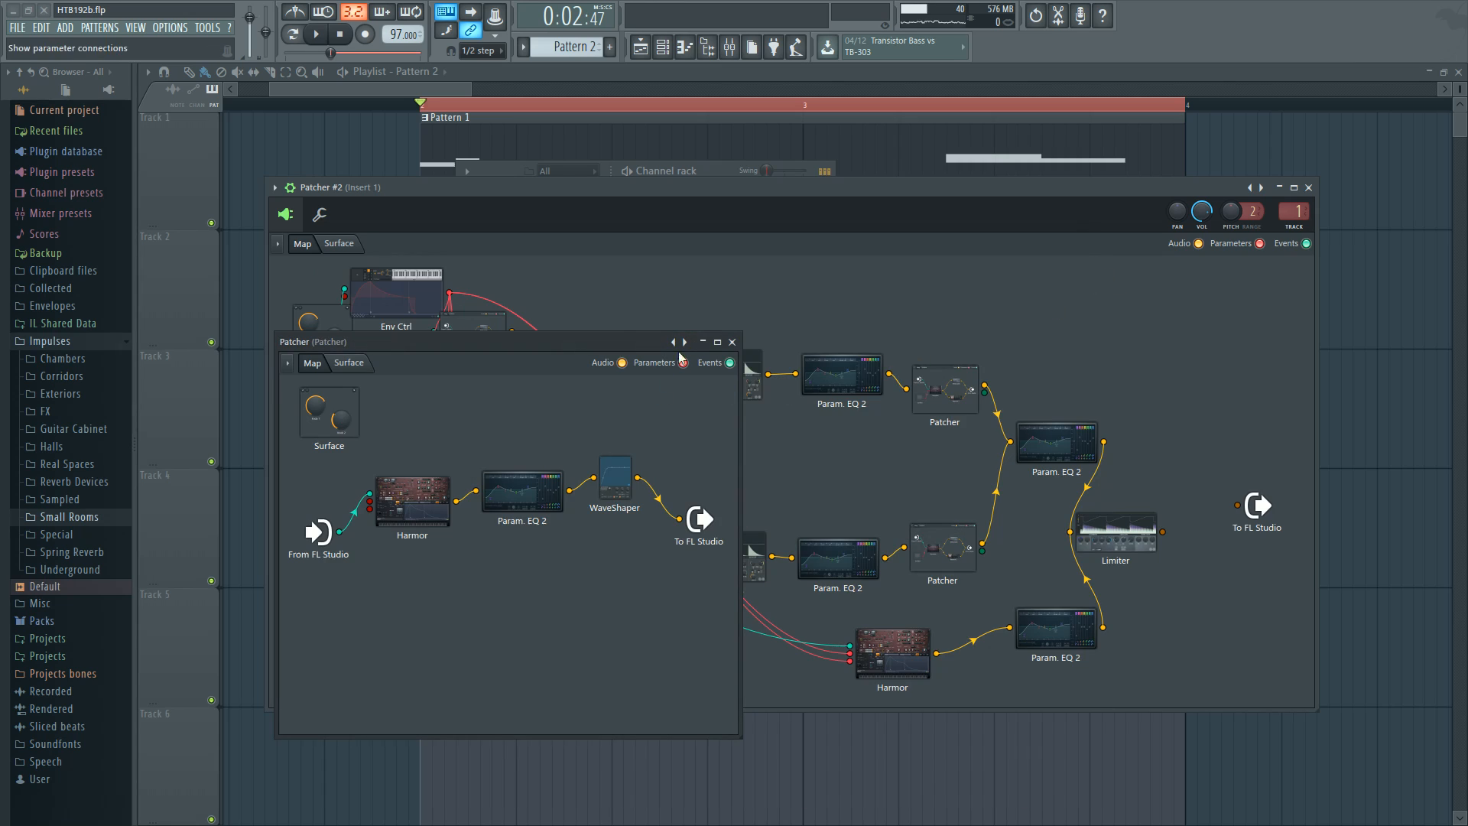
left_click(732, 341)
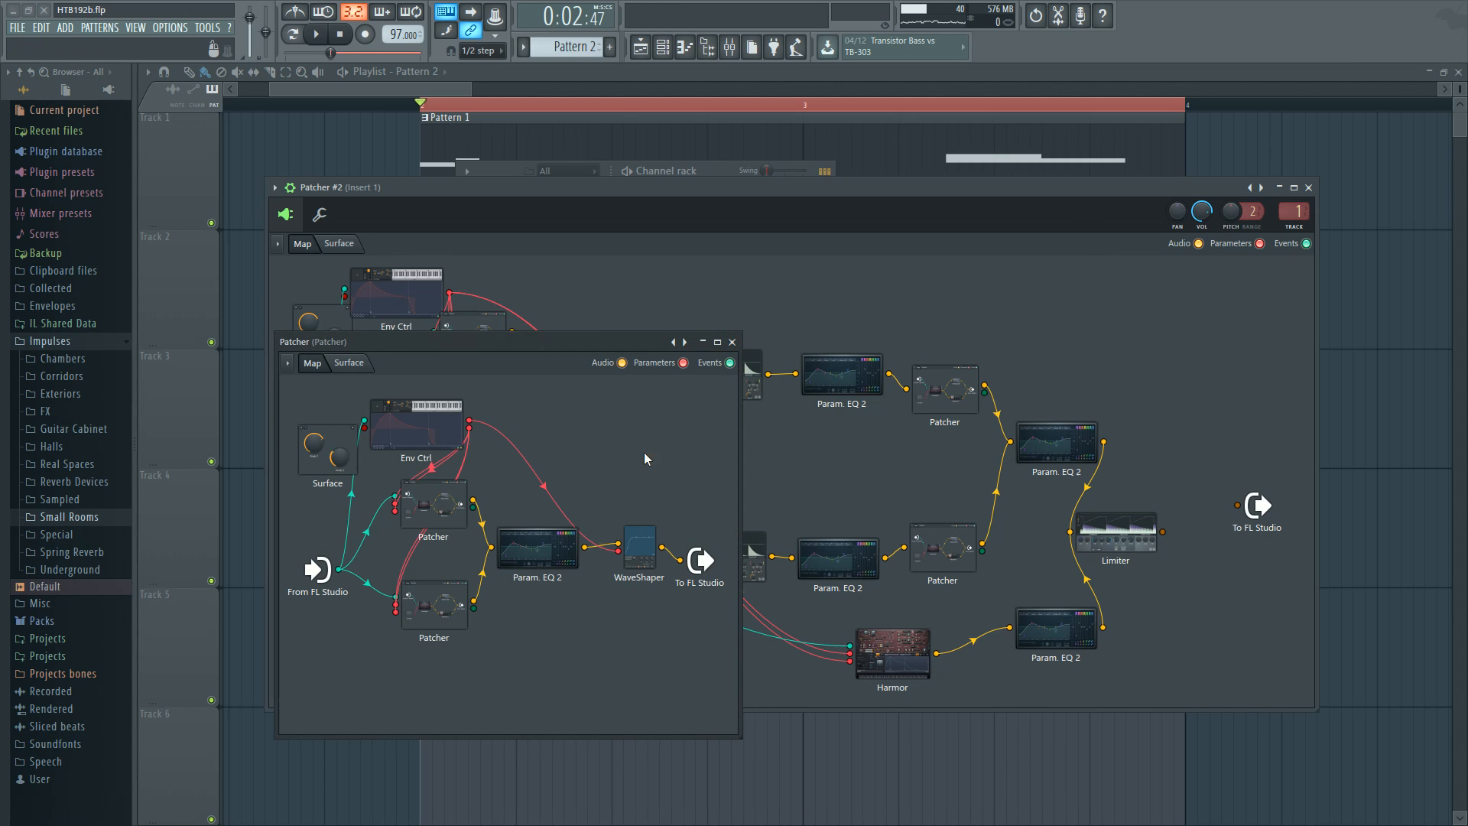
left_click(732, 342)
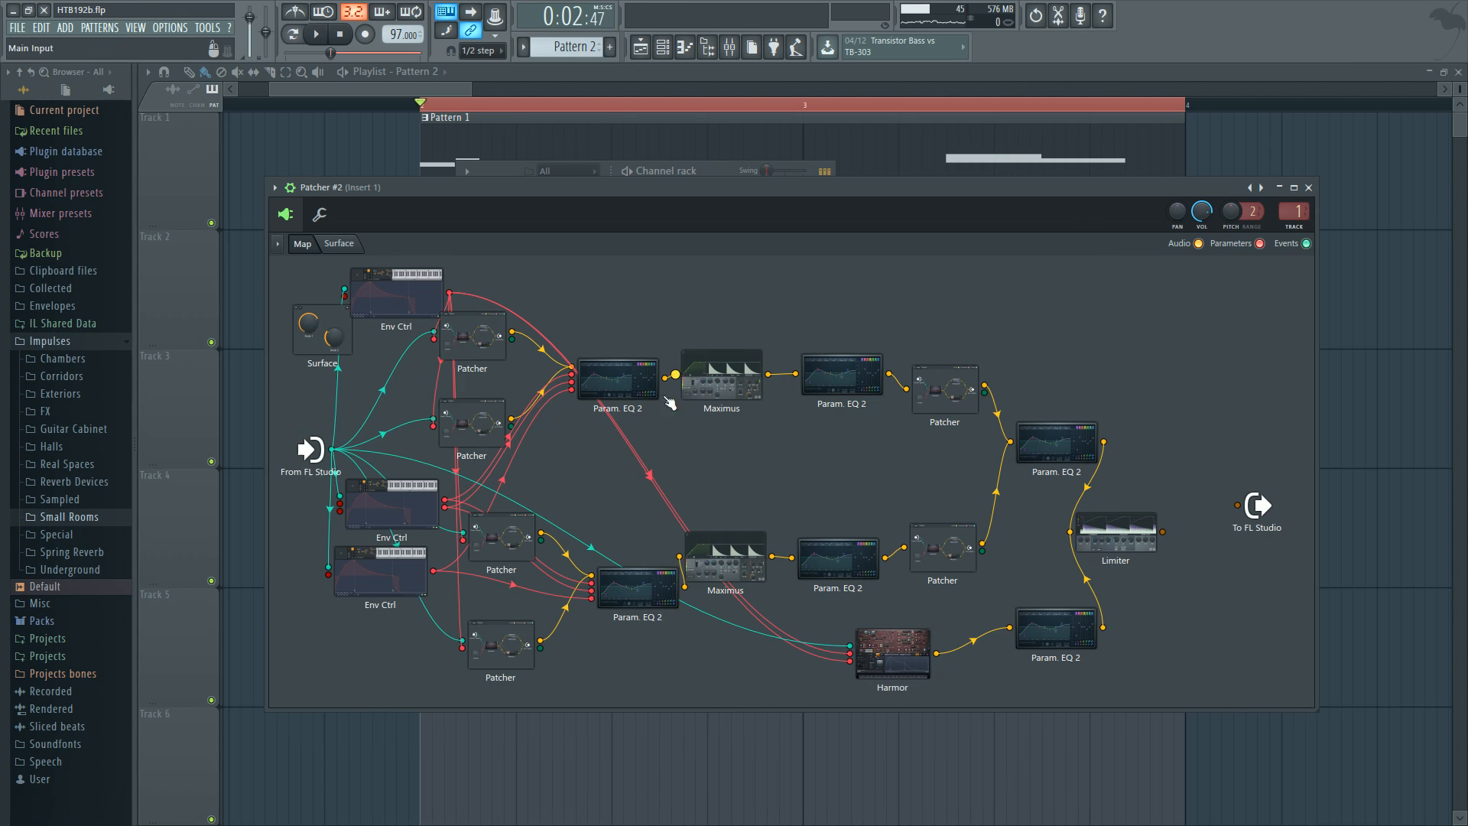
Step: Inspect the Param. EQ 2 inside the top Patcher and close both windows
left_click(493, 339)
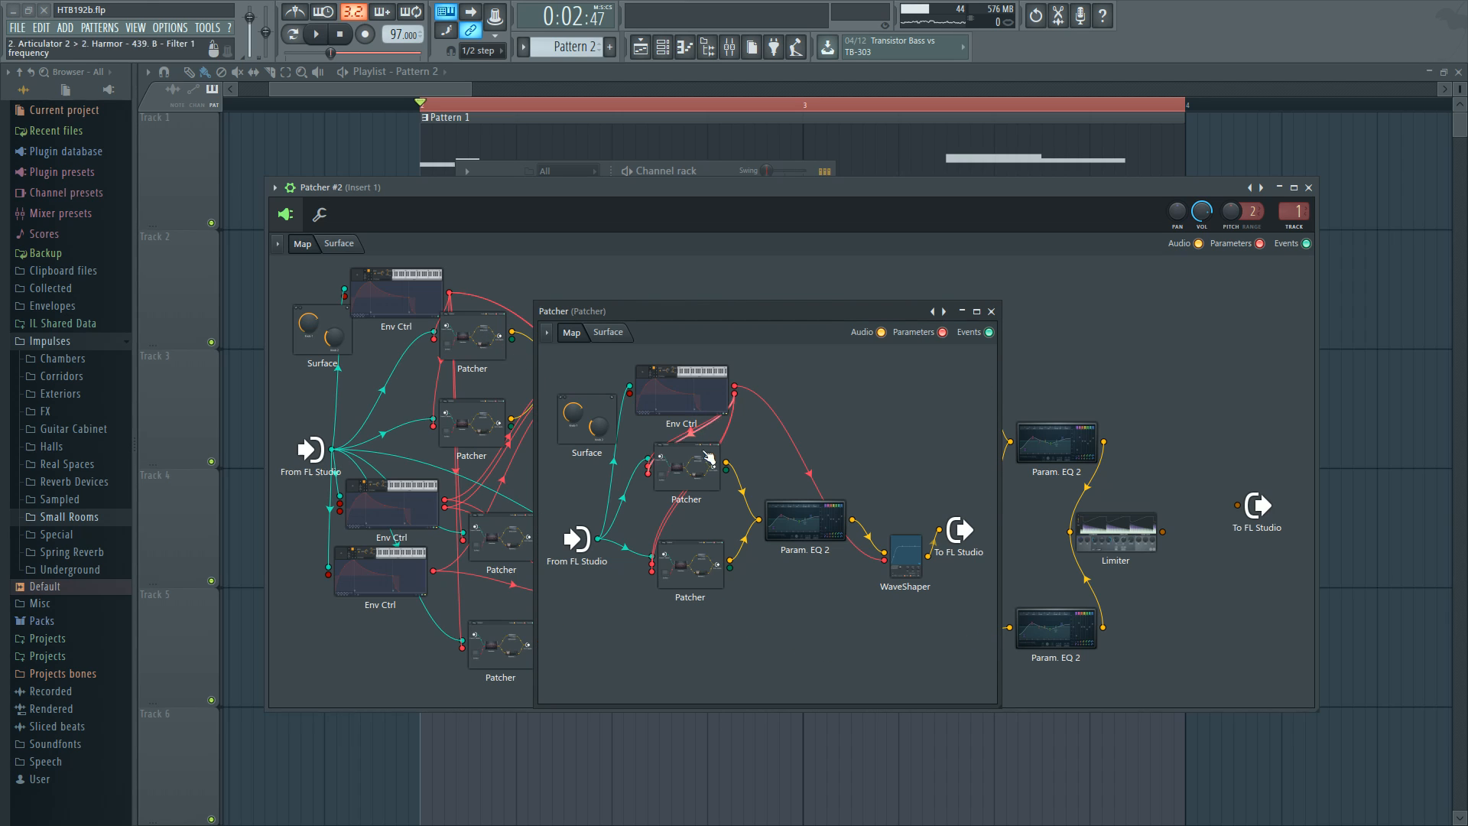
left_click(792, 517)
left_click(991, 311)
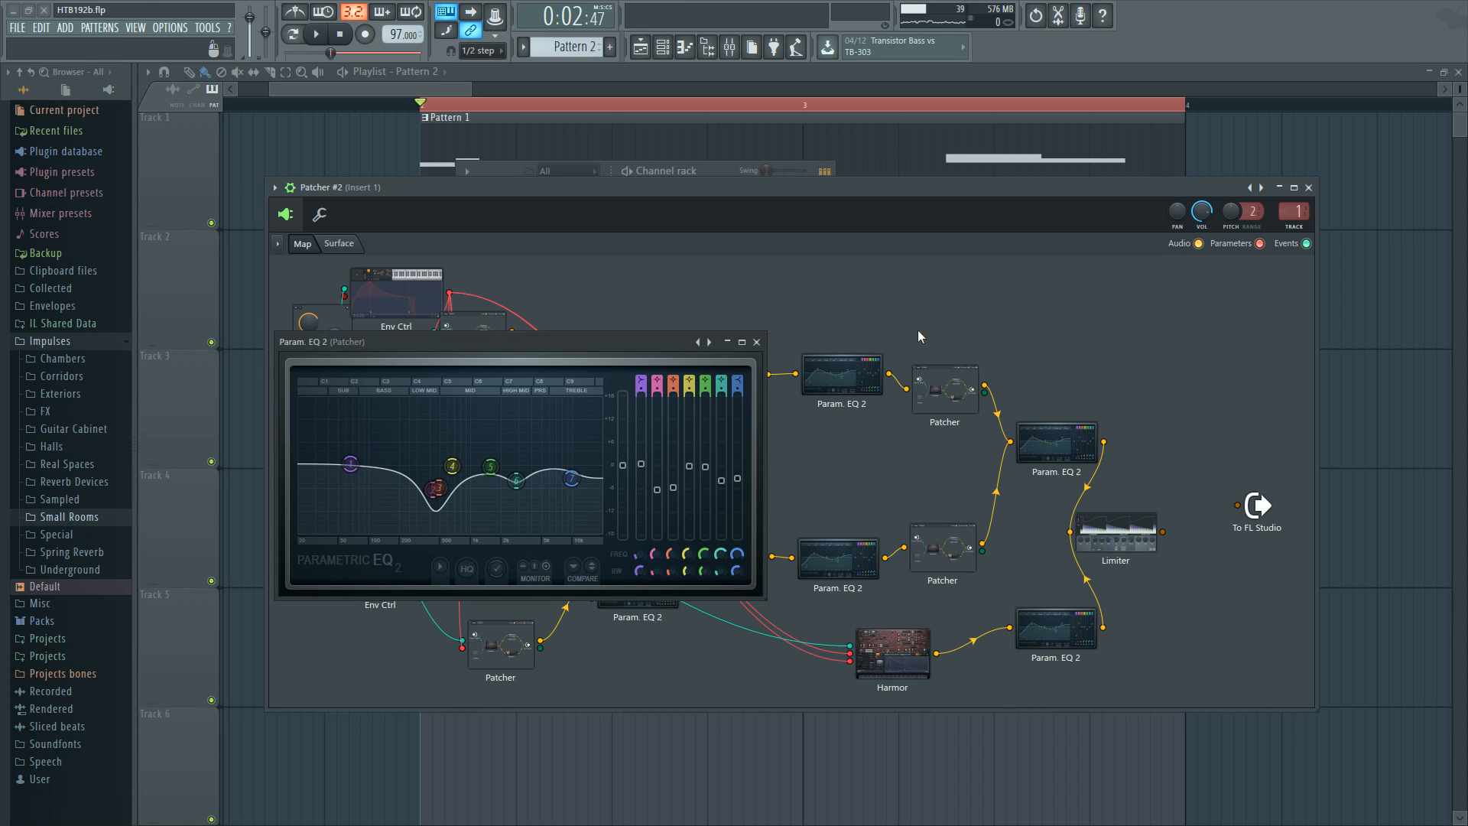
left_click(763, 342)
Step: With the upper chain's first Param. EQ 2 open, connect the chain's last Patcher to To FL Studio and play the pattern
left_click(634, 392)
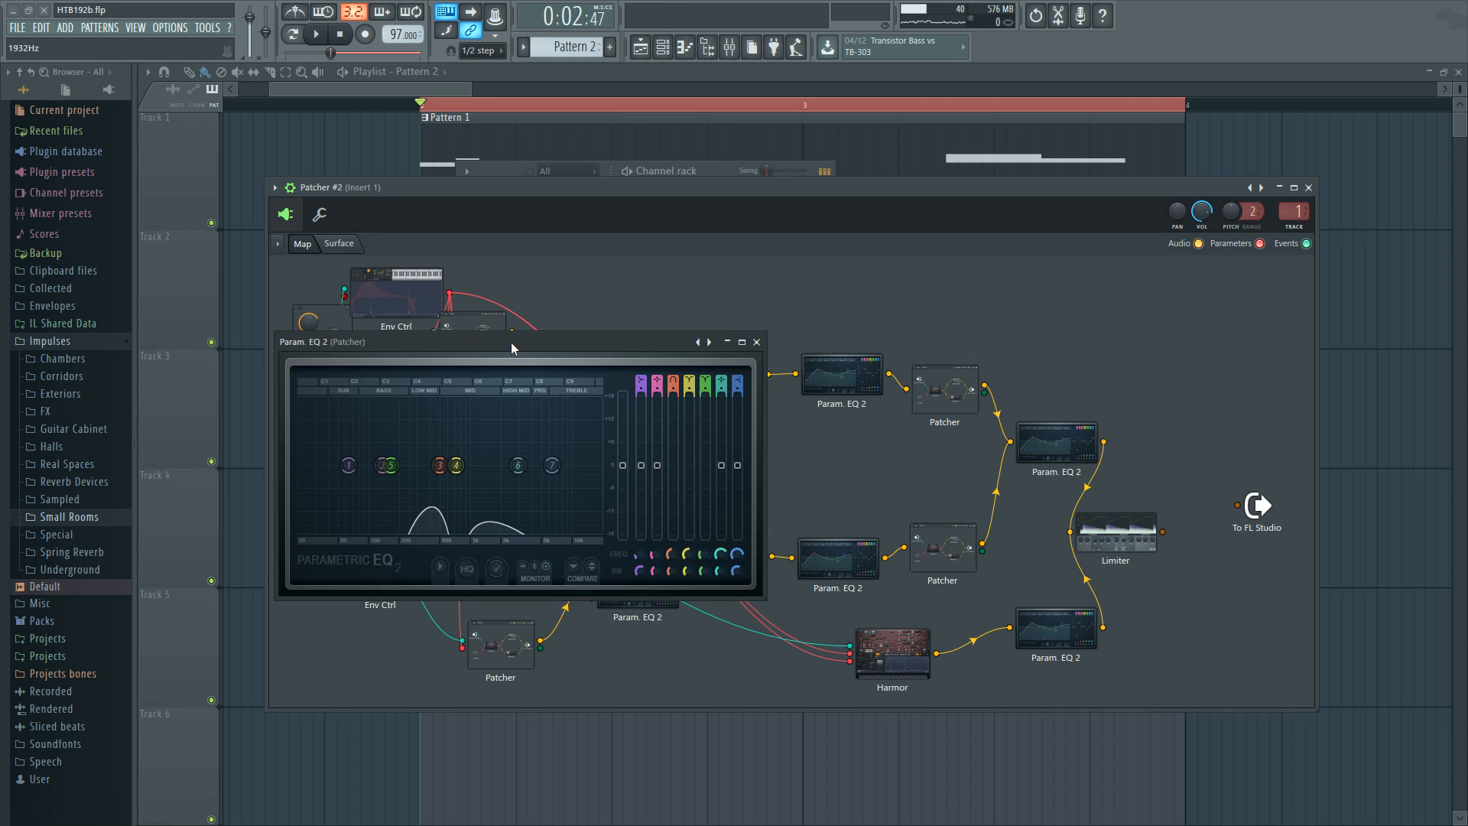
key("space")
key("space")
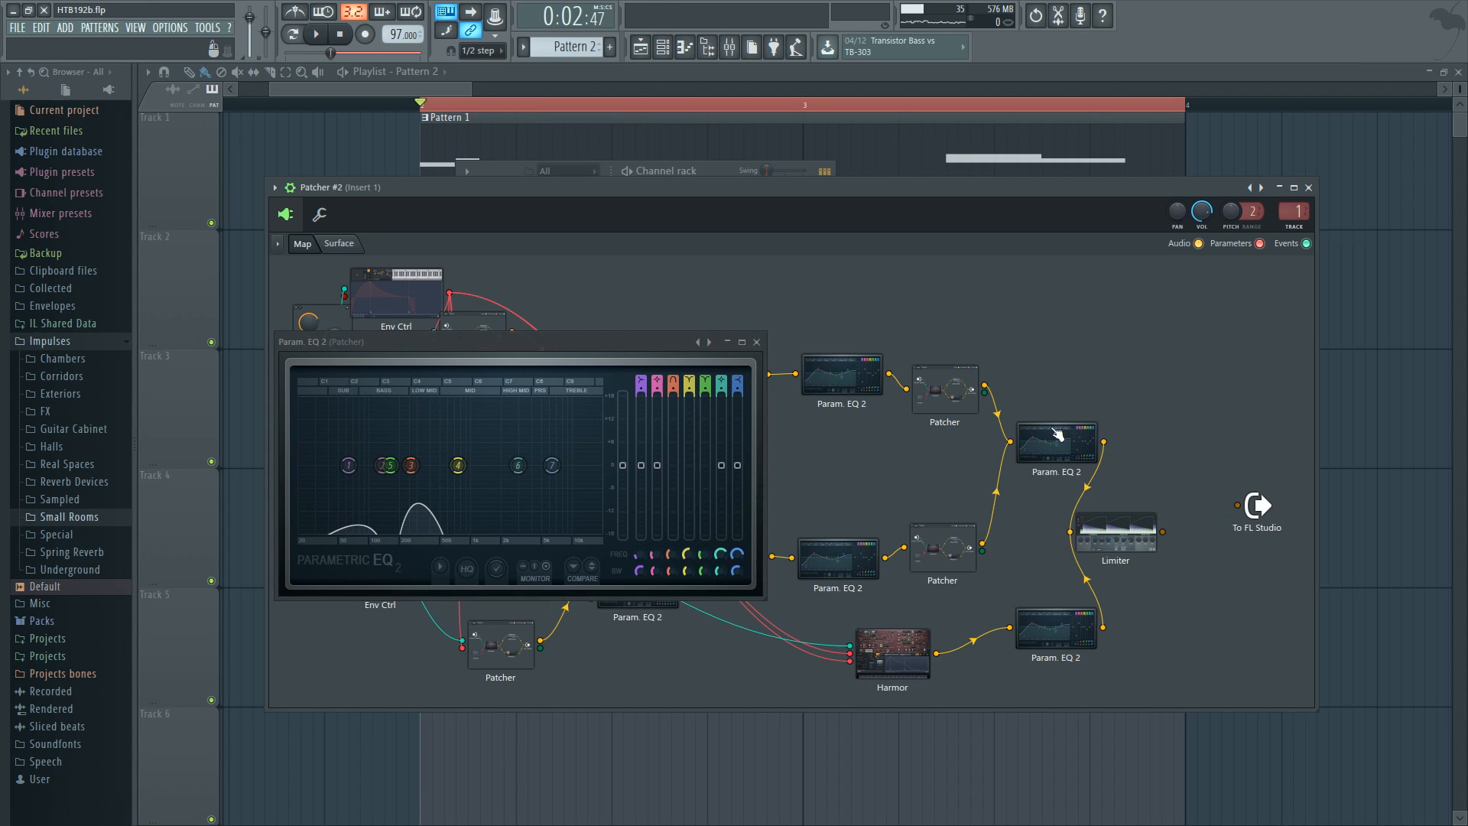
left_click_drag(1006, 393, 1238, 504)
key("space")
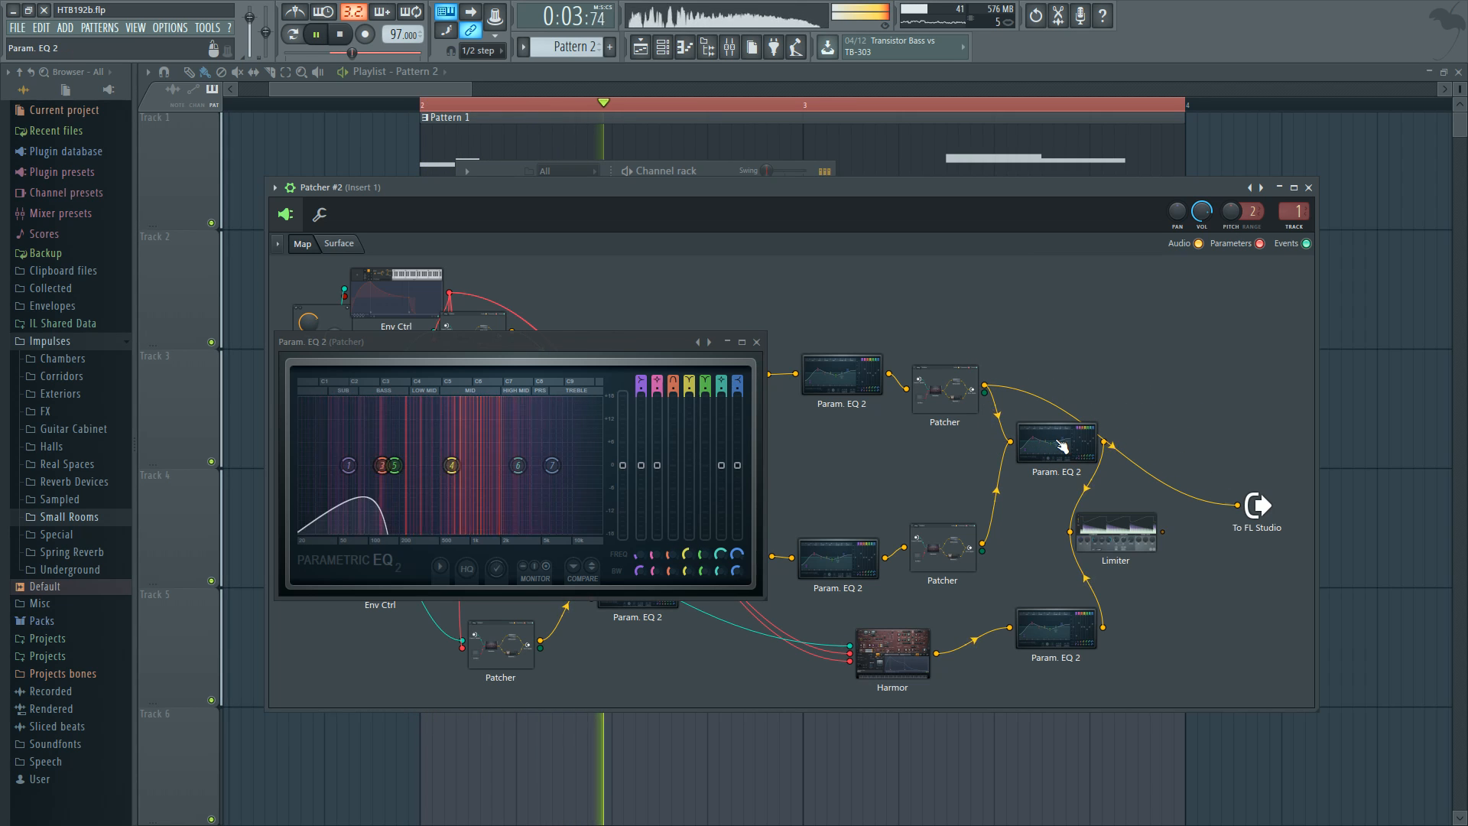
Step: Move the Param. EQ 2 before Limiter clear of the output cable, stop playback, and close the open equalizer after viewing its bands
left_click_drag(1042, 447, 1024, 476)
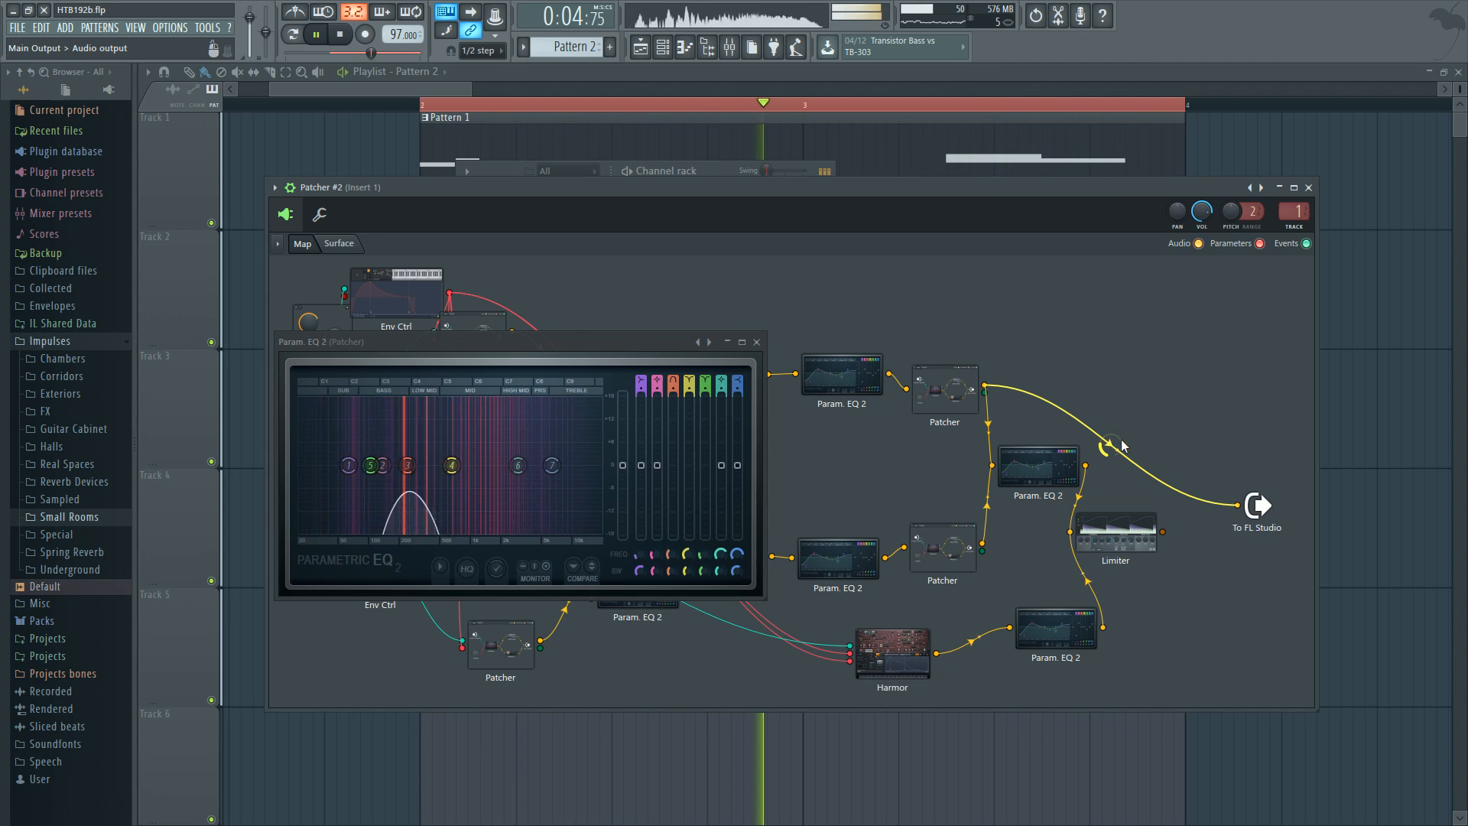
key("space")
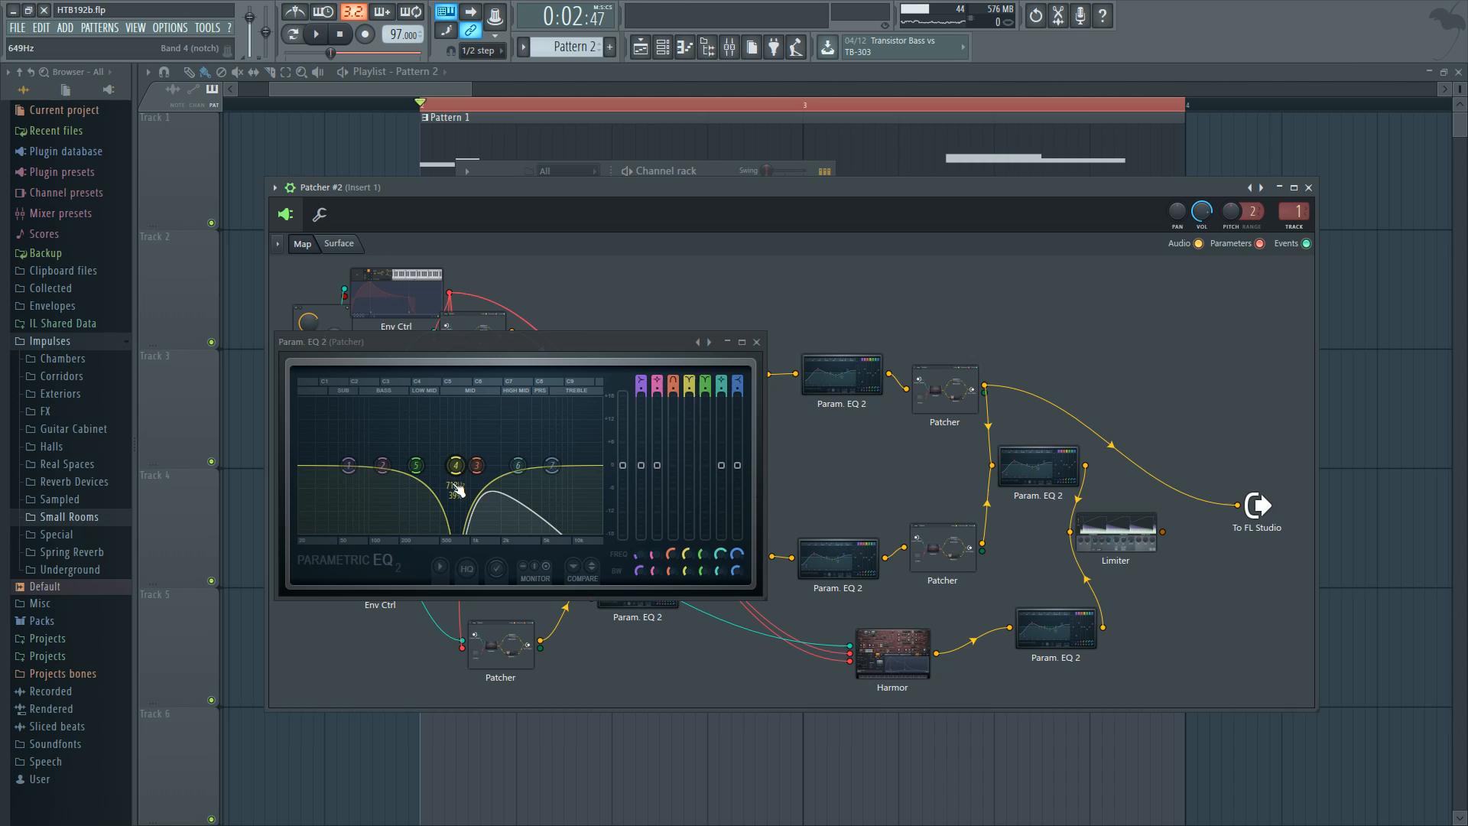
mouse_move(491, 482)
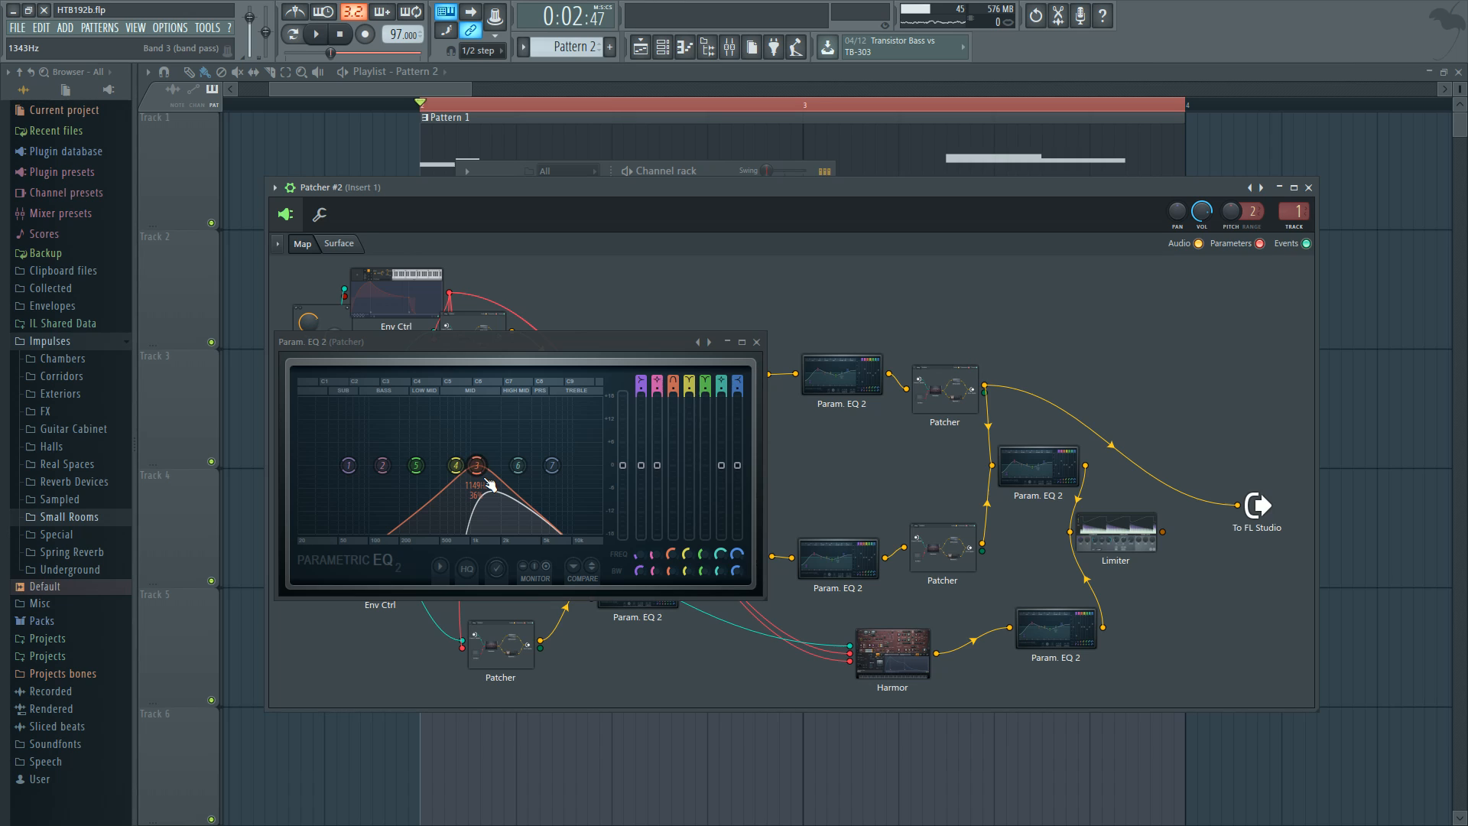
left_click(757, 342)
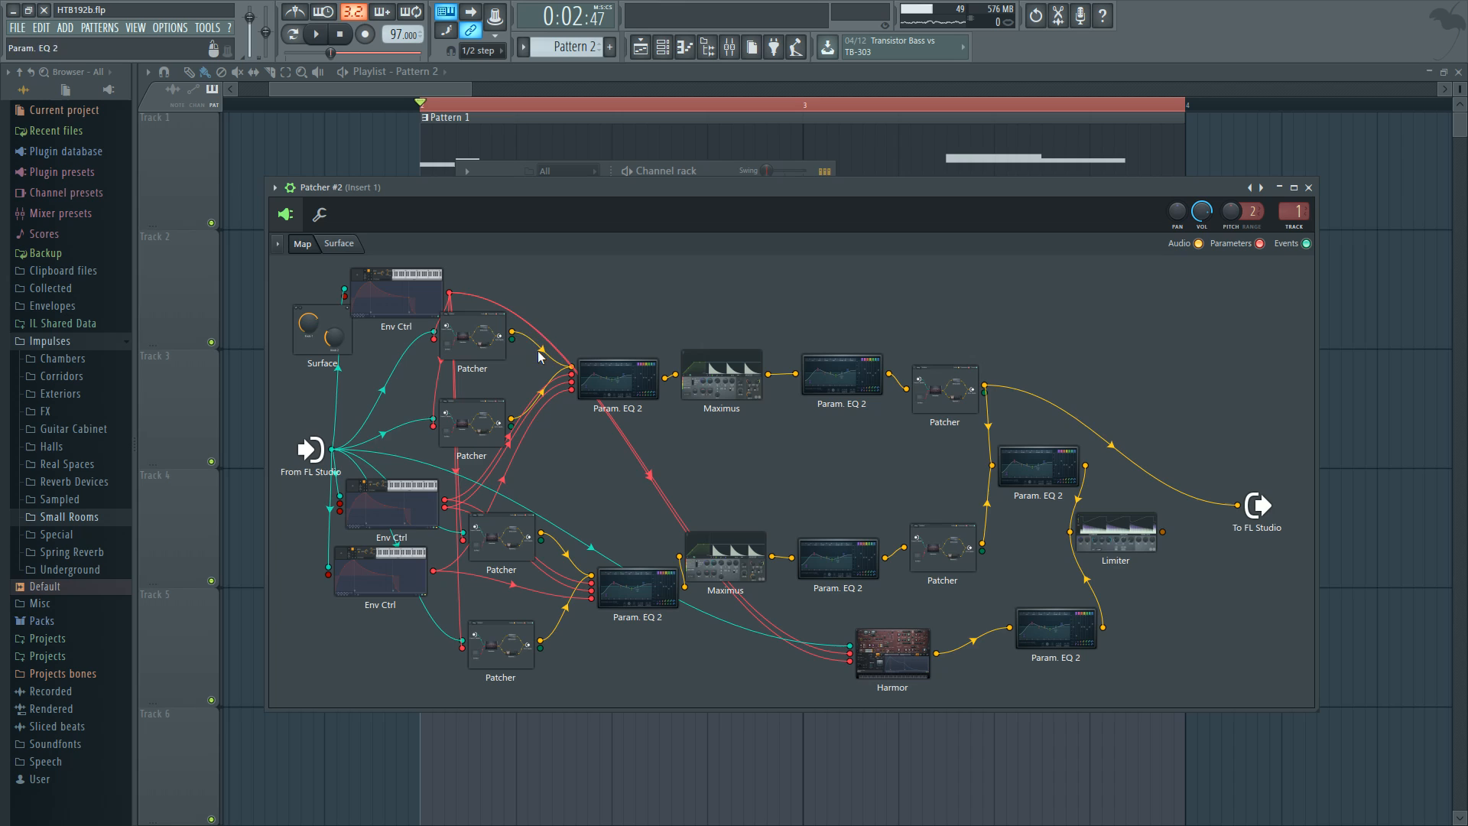
Step: Inspect Harmor in the top Patcher's upper nested Patcher, and close Harmor and both Patchers
left_click(483, 337)
left_click(687, 466)
left_click(636, 481)
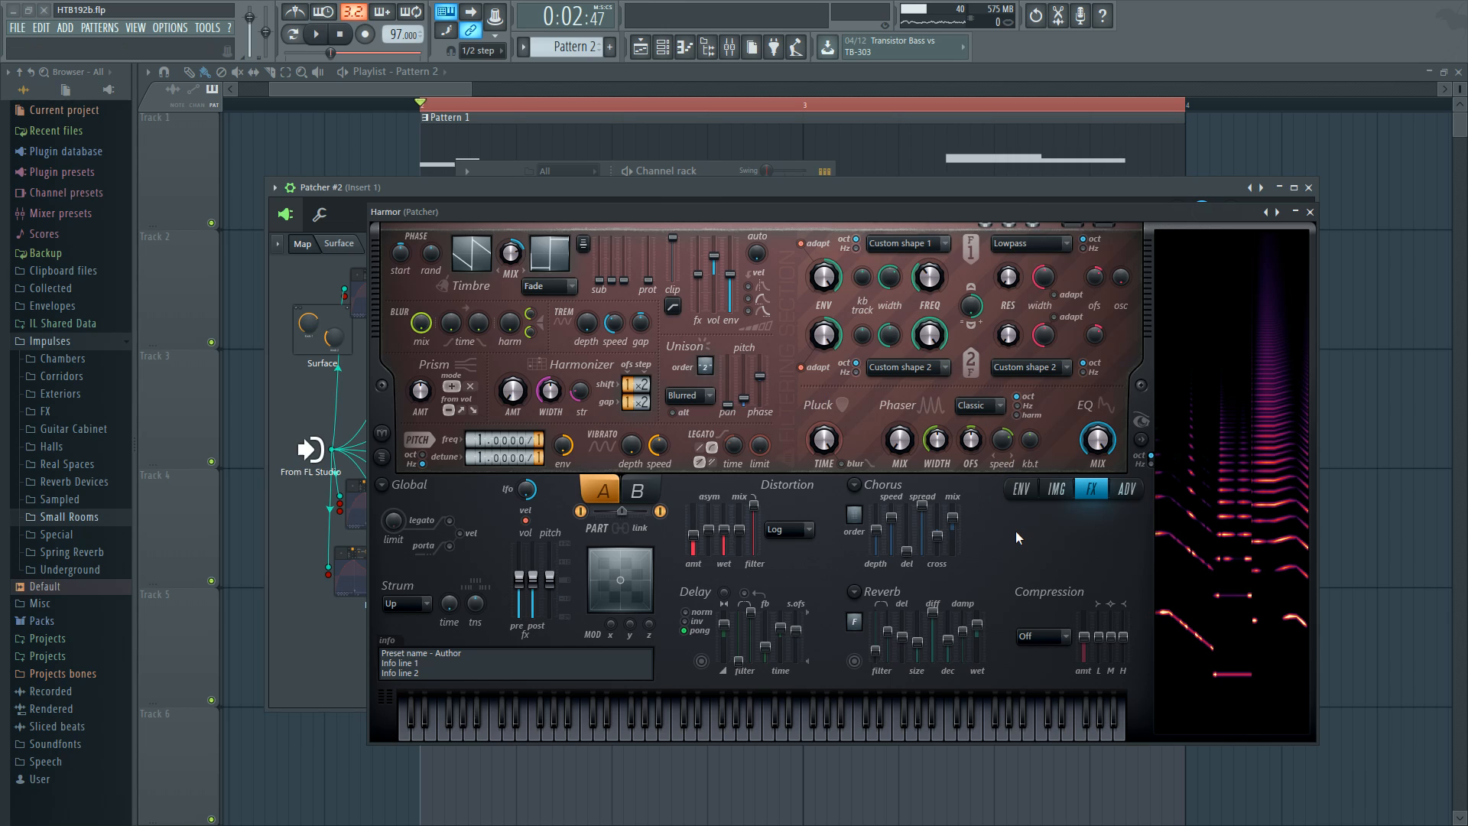
left_click(1310, 212)
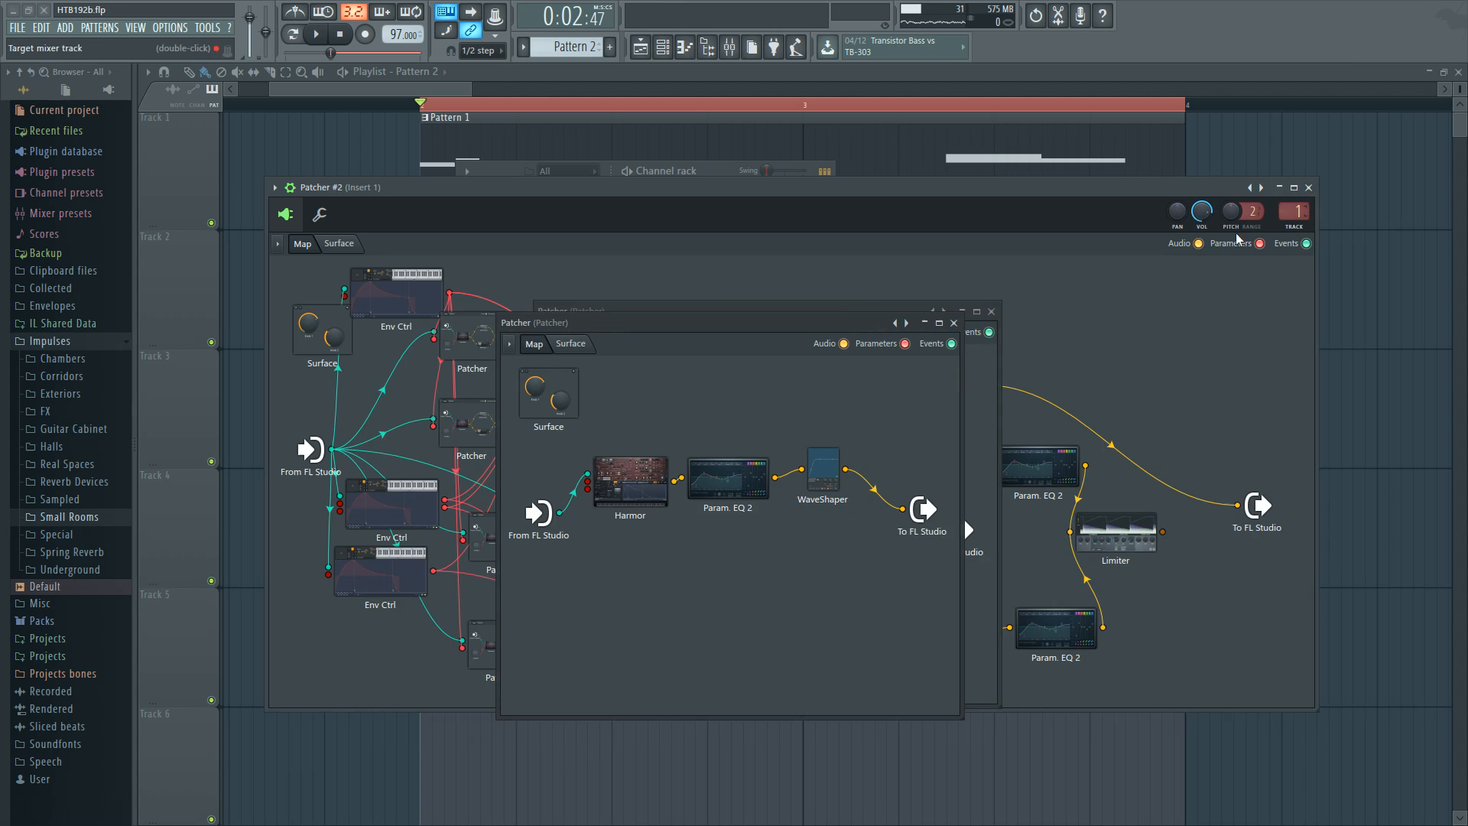
left_click(955, 322)
left_click(991, 311)
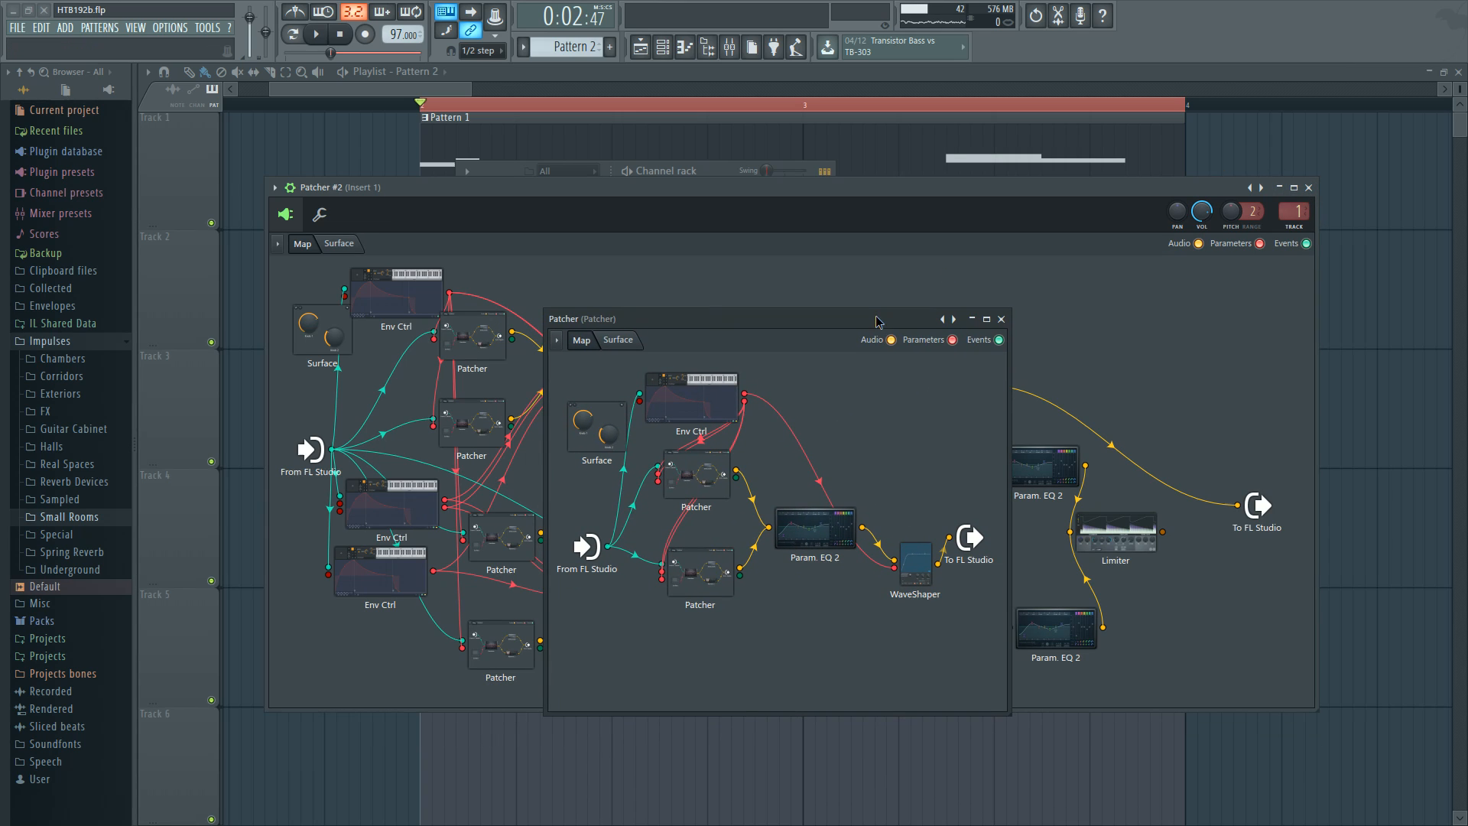
left_click(1001, 313)
Step: Open the second Patcher, move its window aside to examine its layers, and close it
left_click(489, 337)
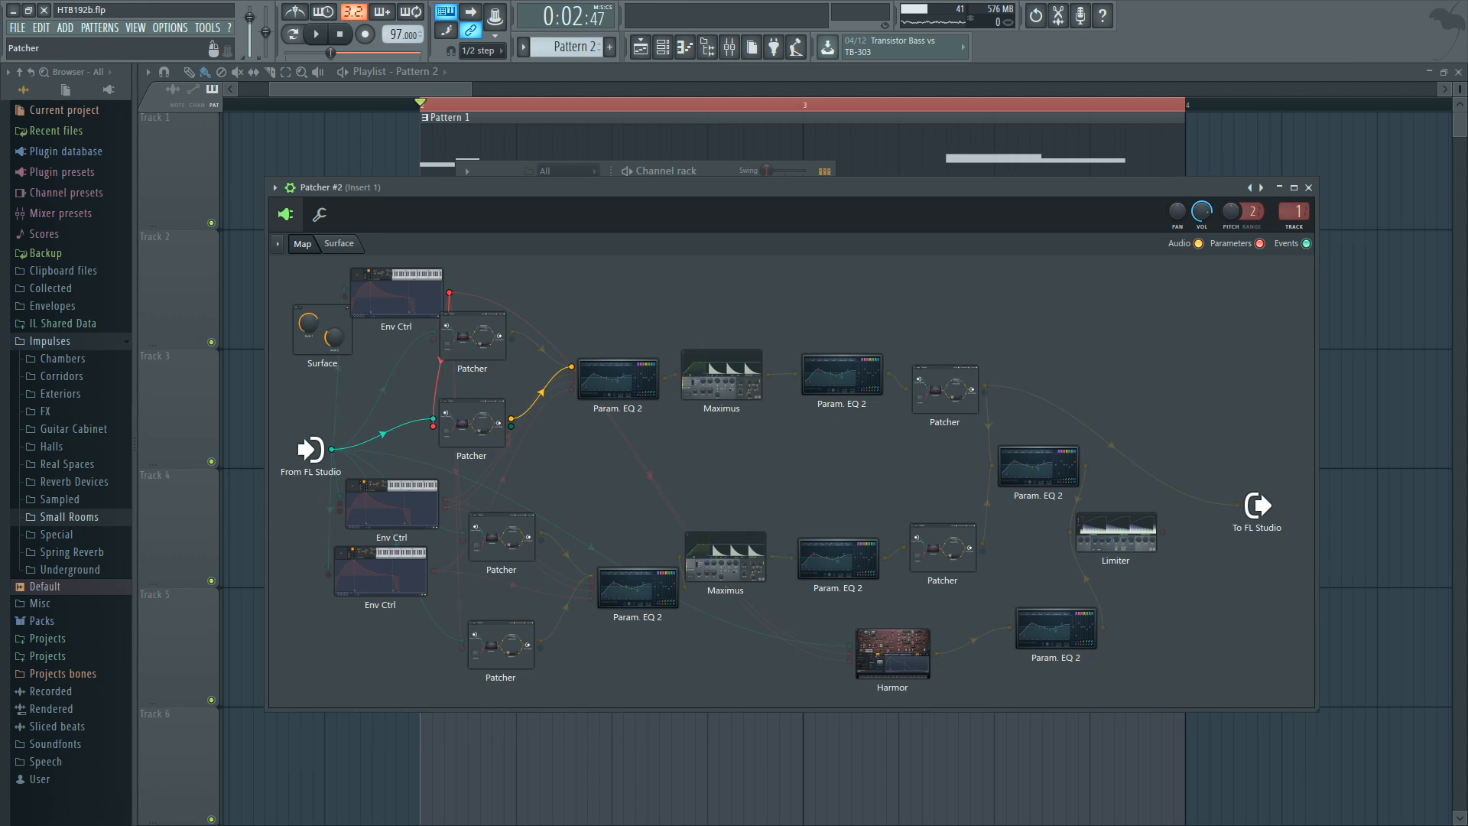
left_click_drag(555, 341, 910, 344)
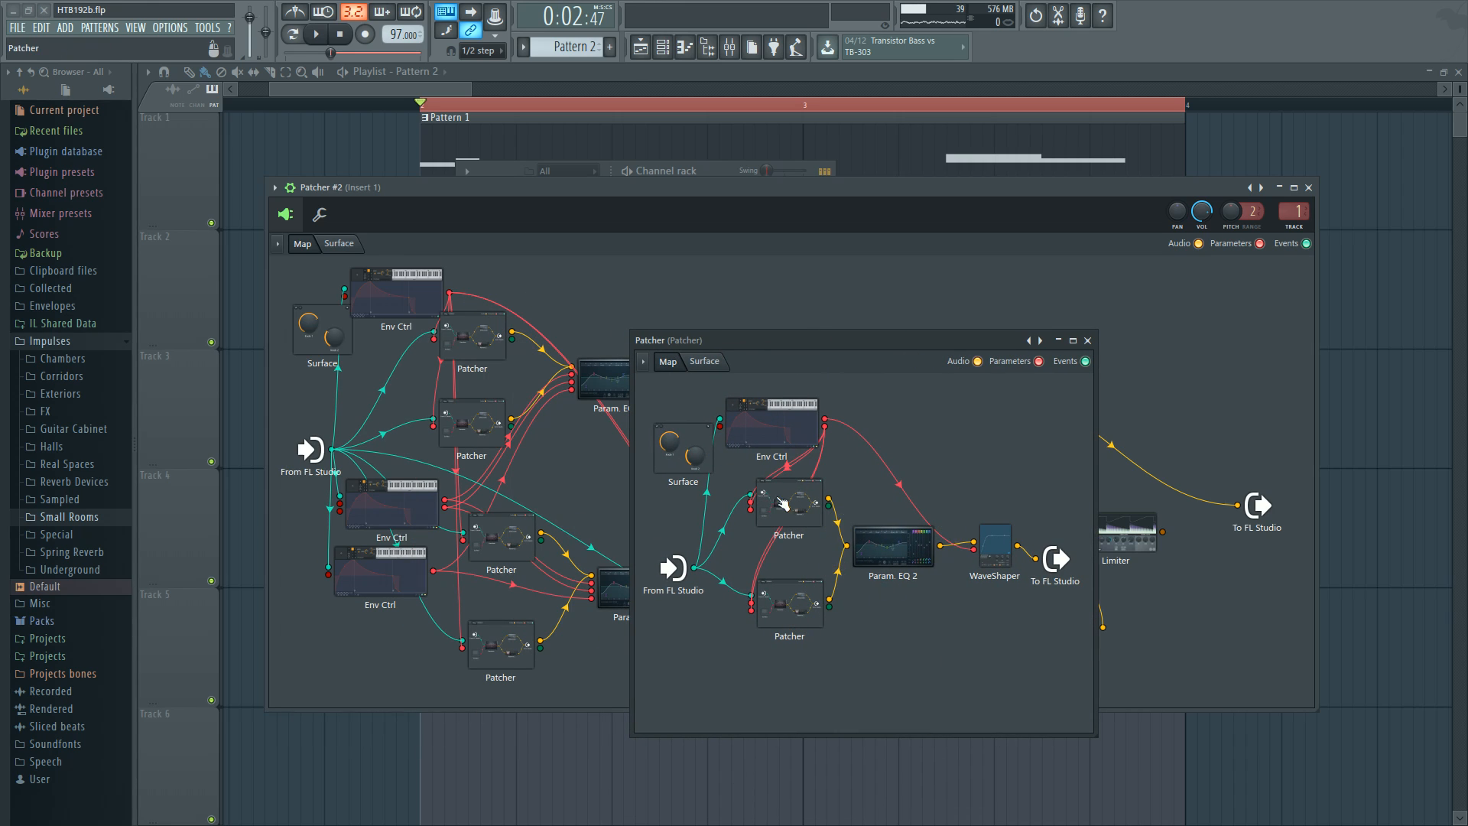
left_click(1087, 340)
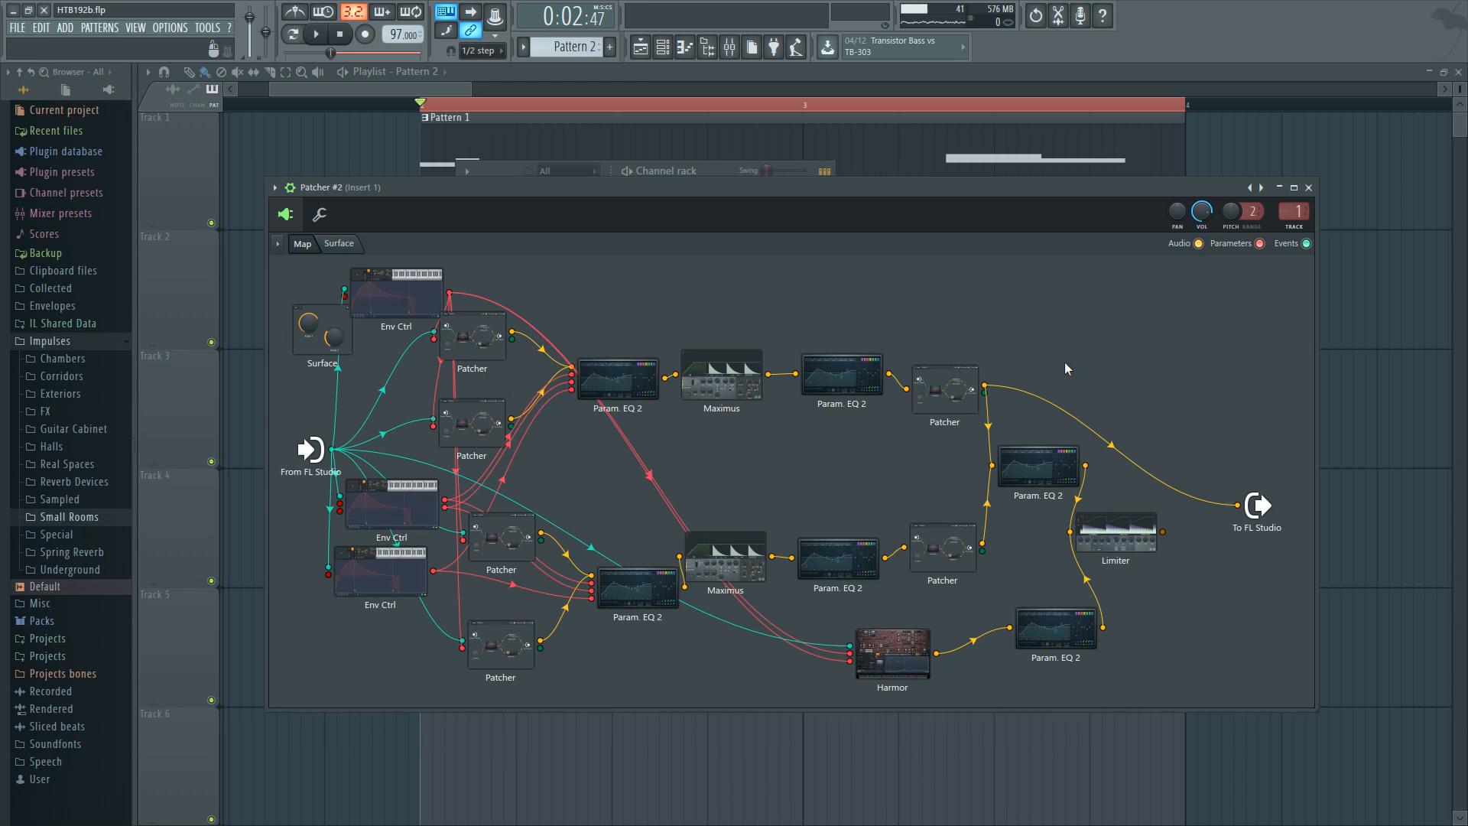
Step: Open the upper chain's first Param. EQ 2 beside the map and examine the band 3 and band 4 filter options
left_click(619, 386)
left_click_drag(599, 352, 972, 443)
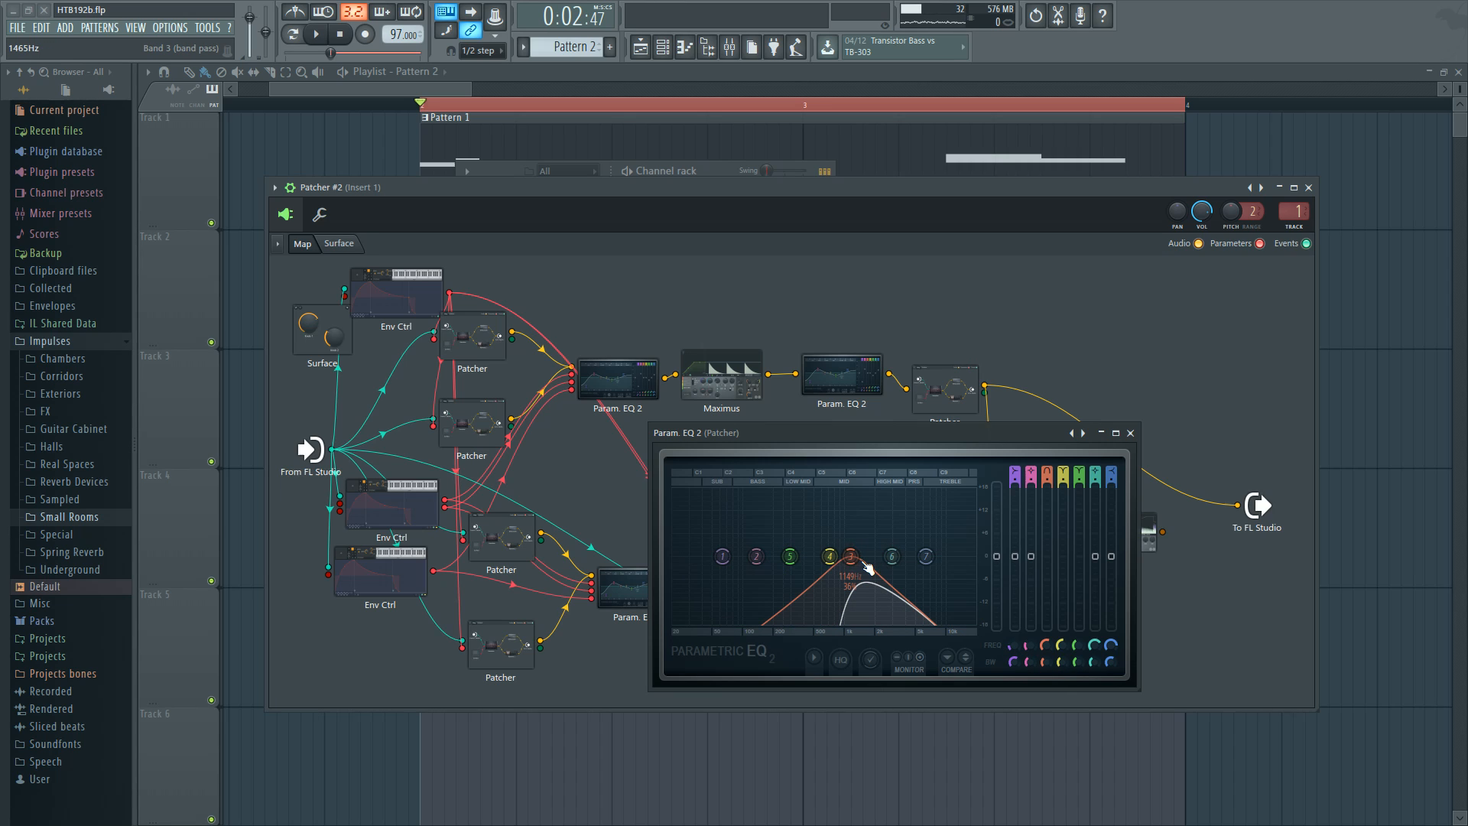
right_click(1046, 476)
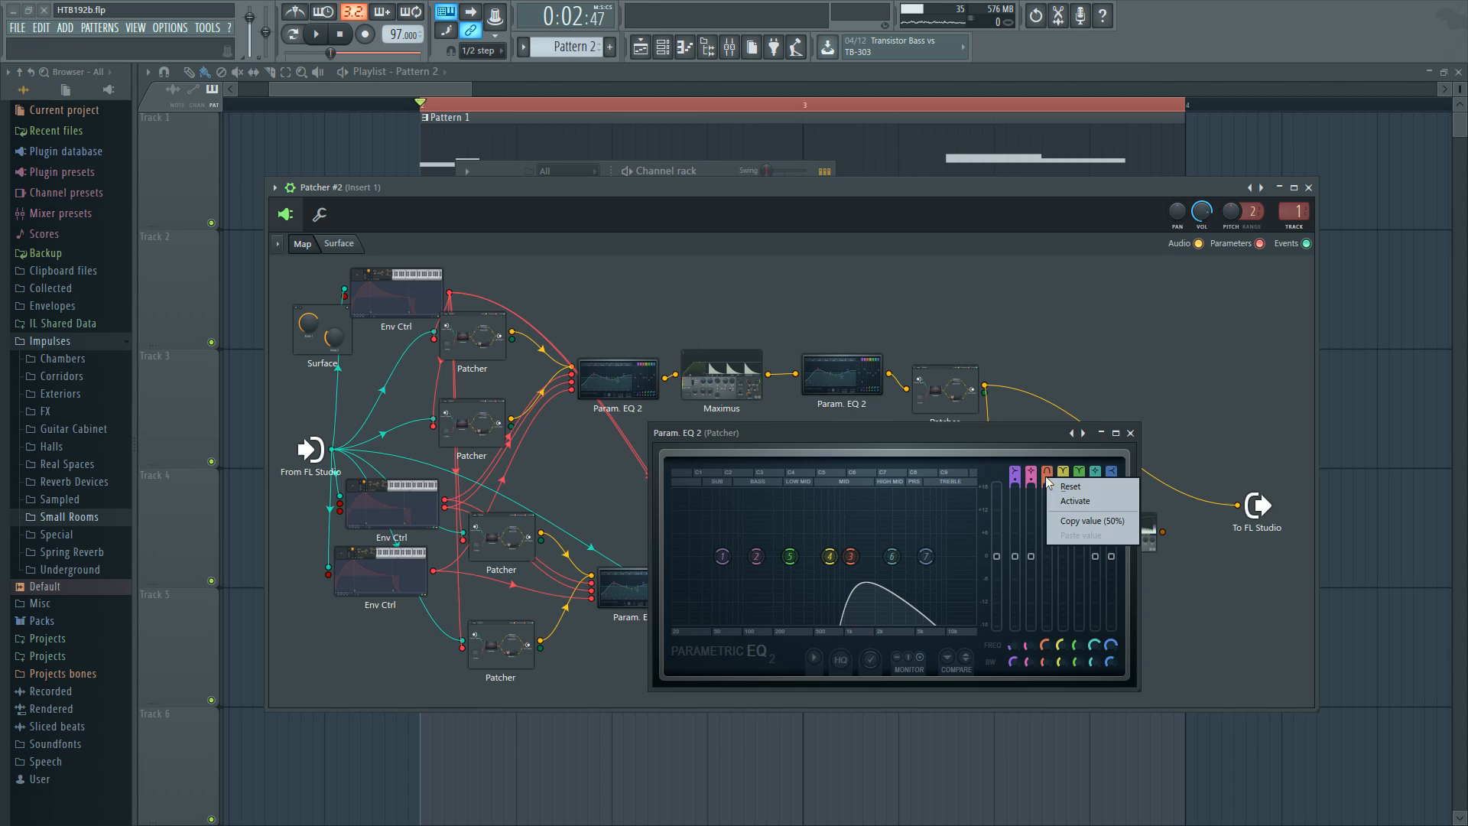
right_click(830, 557)
mouse_move(855, 612)
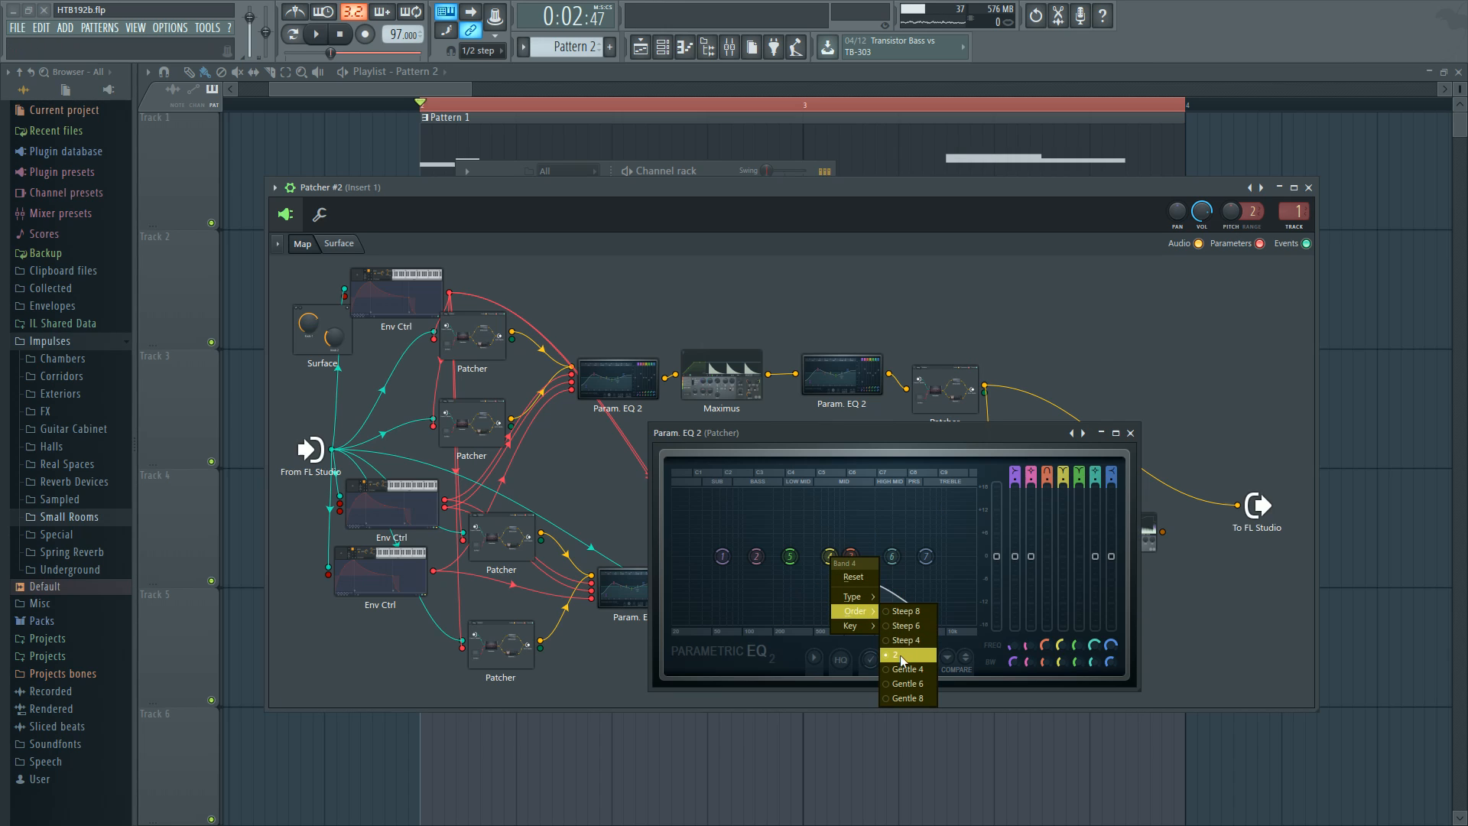
left_click(886, 436)
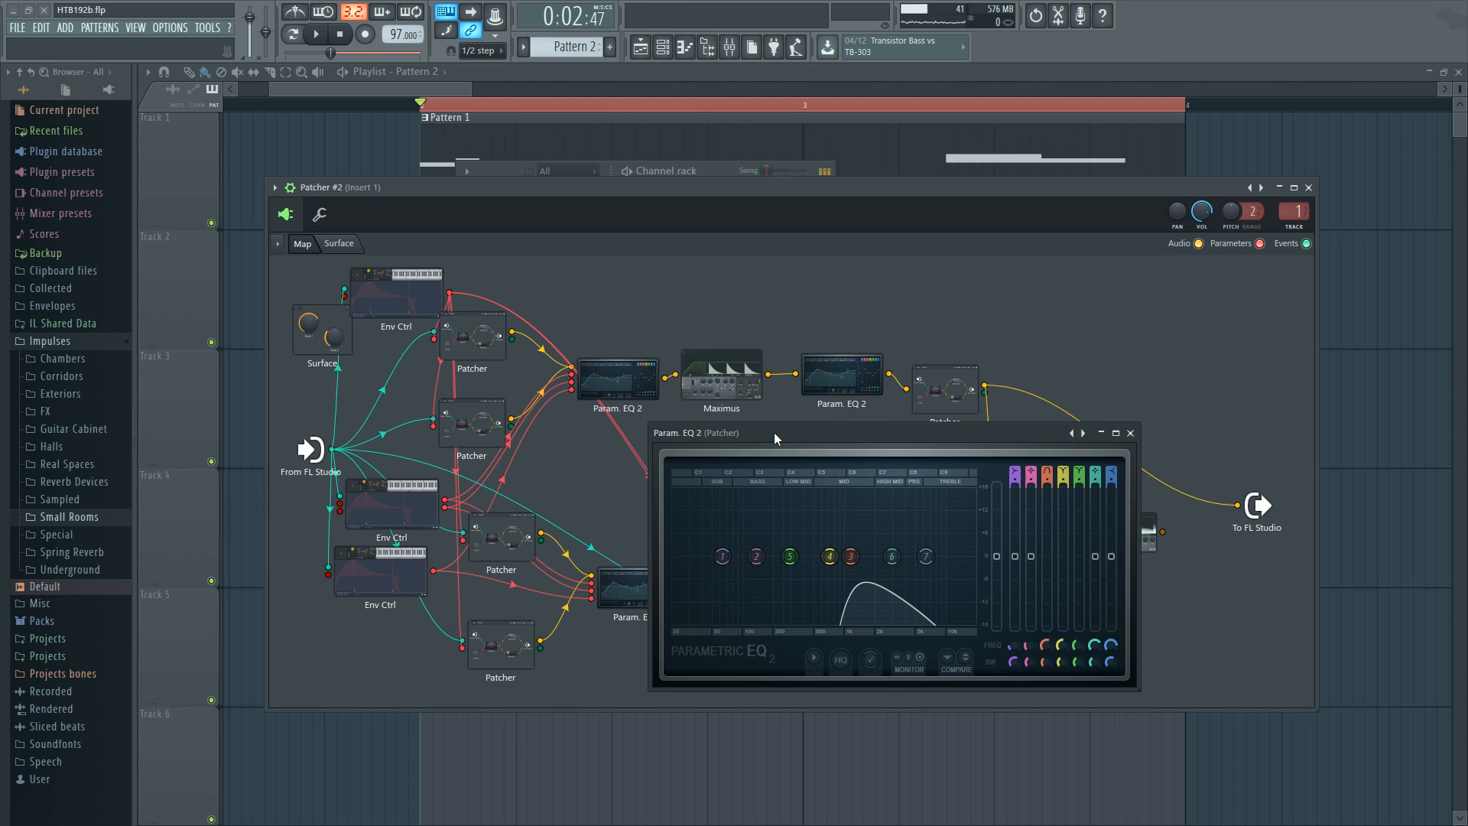
left_click_drag(774, 433, 814, 440)
Step: Reposition the three Env Ctrl modules in the map so their connections are easier to see
mouse_move(396, 298)
left_mouse_down()
mouse_move(400, 310)
mouse_move(388, 303)
left_mouse_up()
left_click(372, 304)
left_click_drag(384, 525, 392, 520)
left_click_drag(376, 574, 387, 568)
left_click_drag(370, 508, 361, 510)
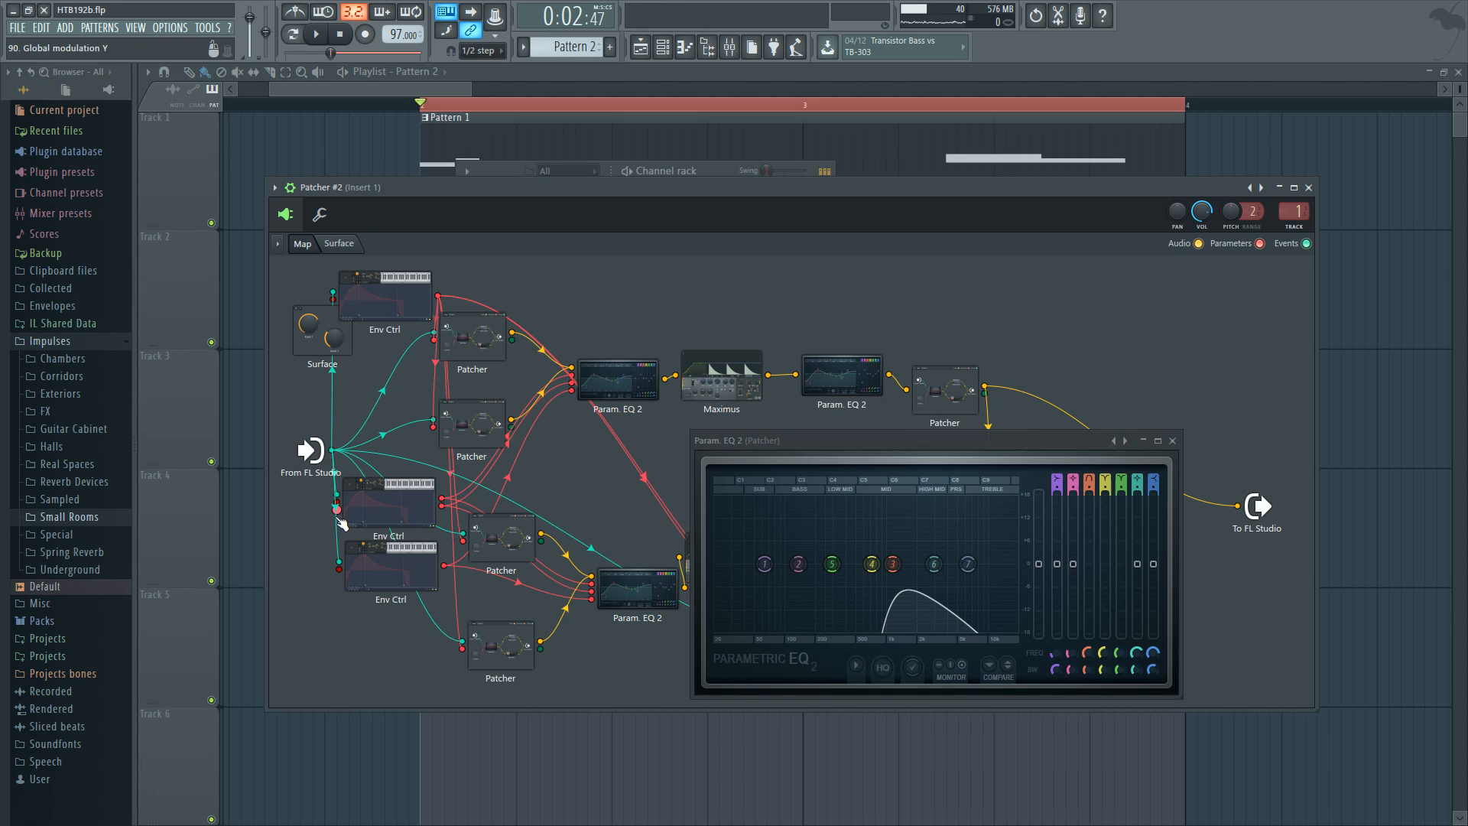
left_click_drag(415, 507, 421, 511)
left_click(399, 502)
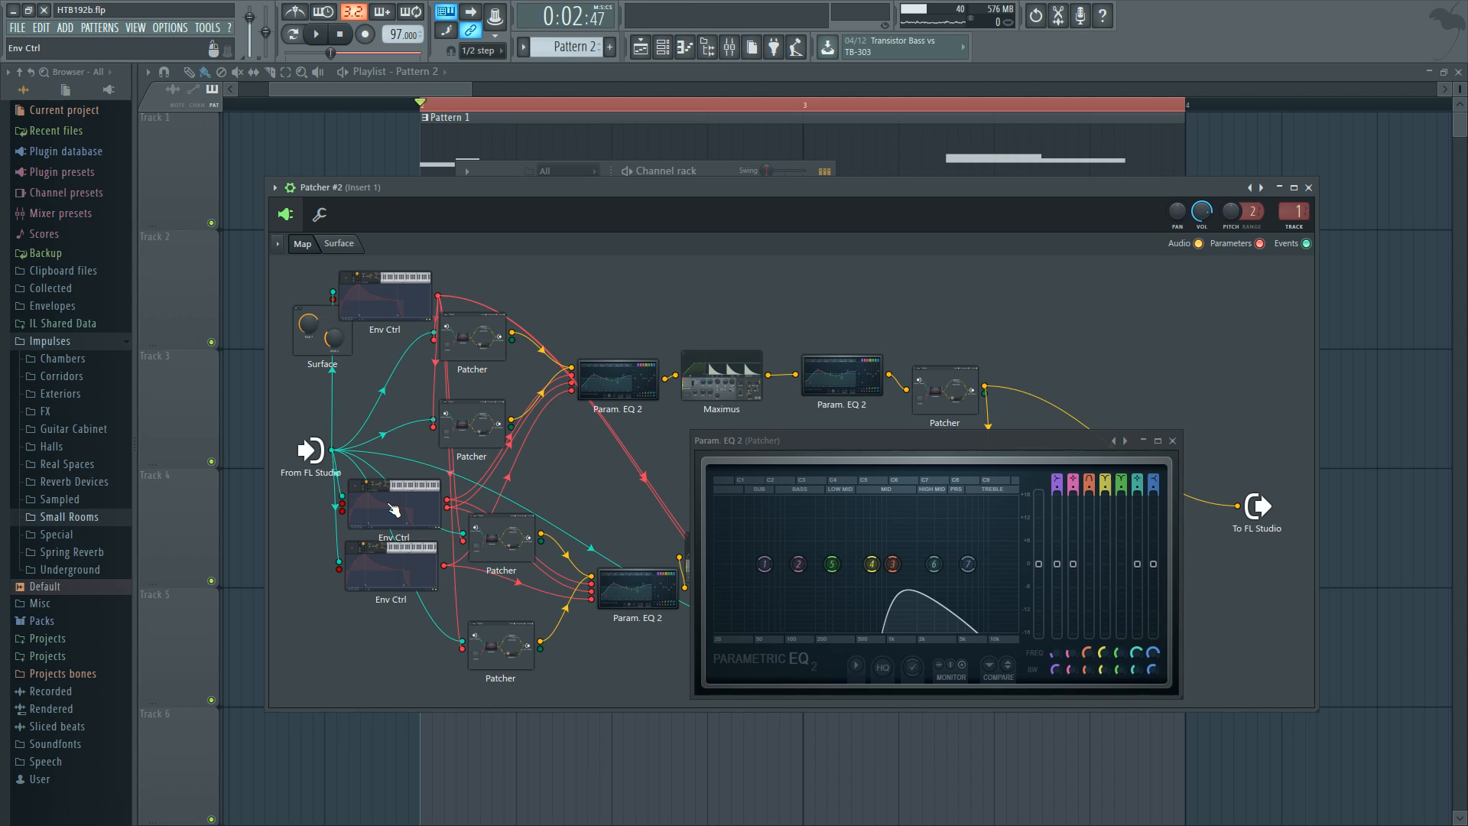
Step: Nudge the uppermost and middle Env Ctrl modules slightly further left in the Patcher #2 map
left_click_drag(393, 302, 391, 299)
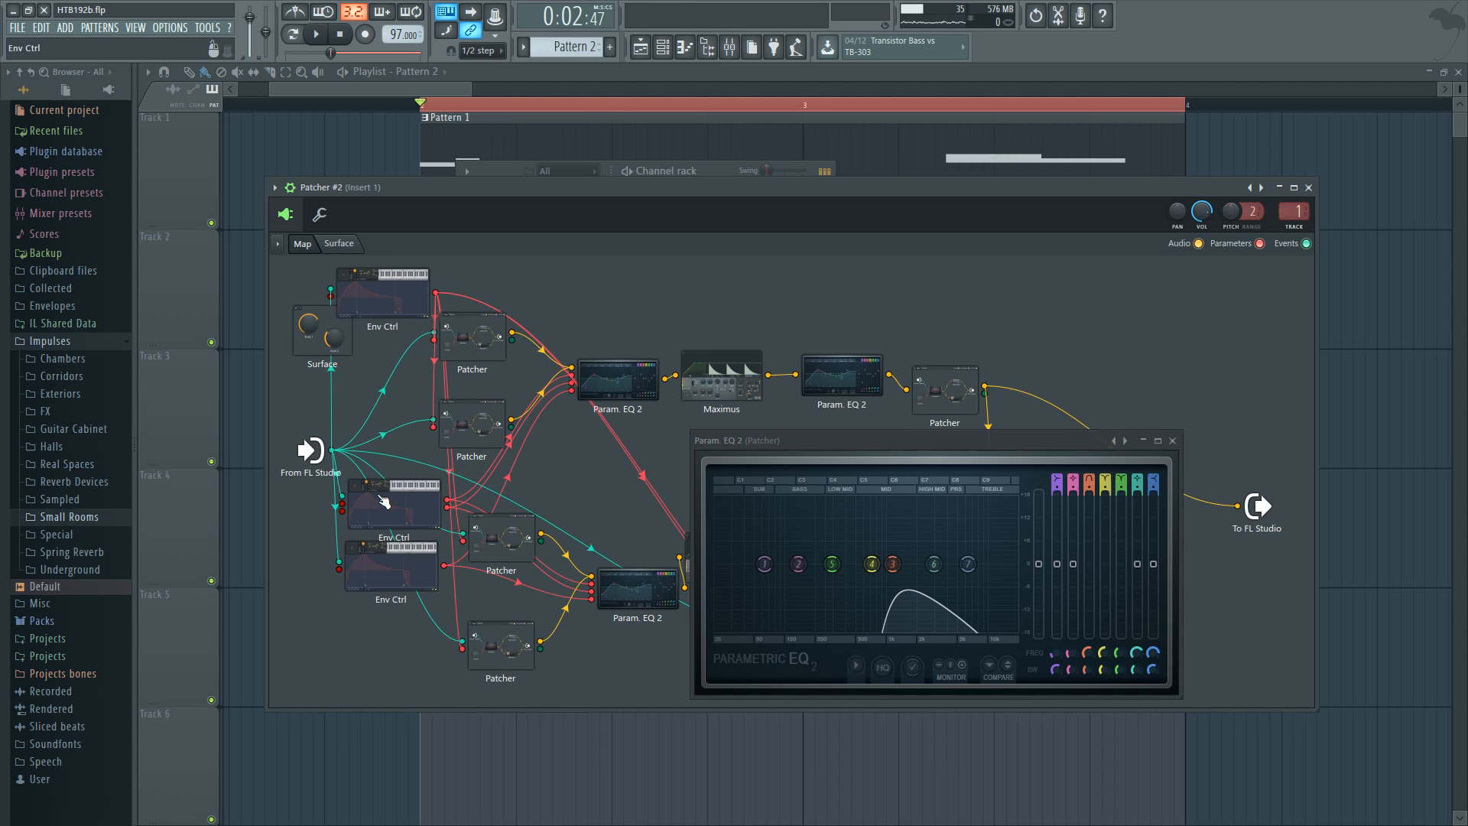
left_click_drag(382, 497, 379, 499)
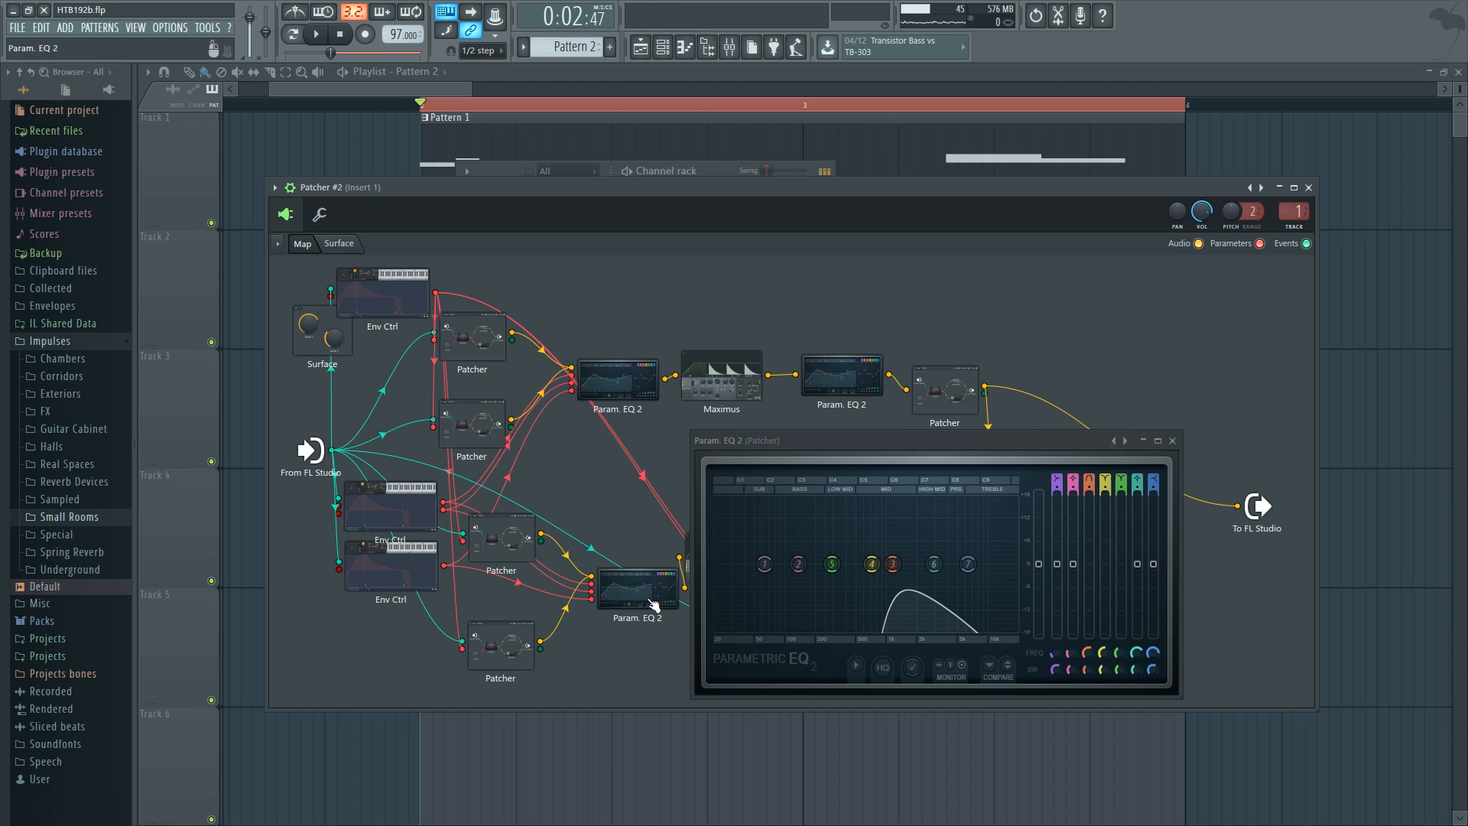
Step: Open the upper chain's first Patcher, examine the plugin chain inside its upper nested Patcher, and close that nested Patcher
left_click(461, 358)
double_click(693, 475)
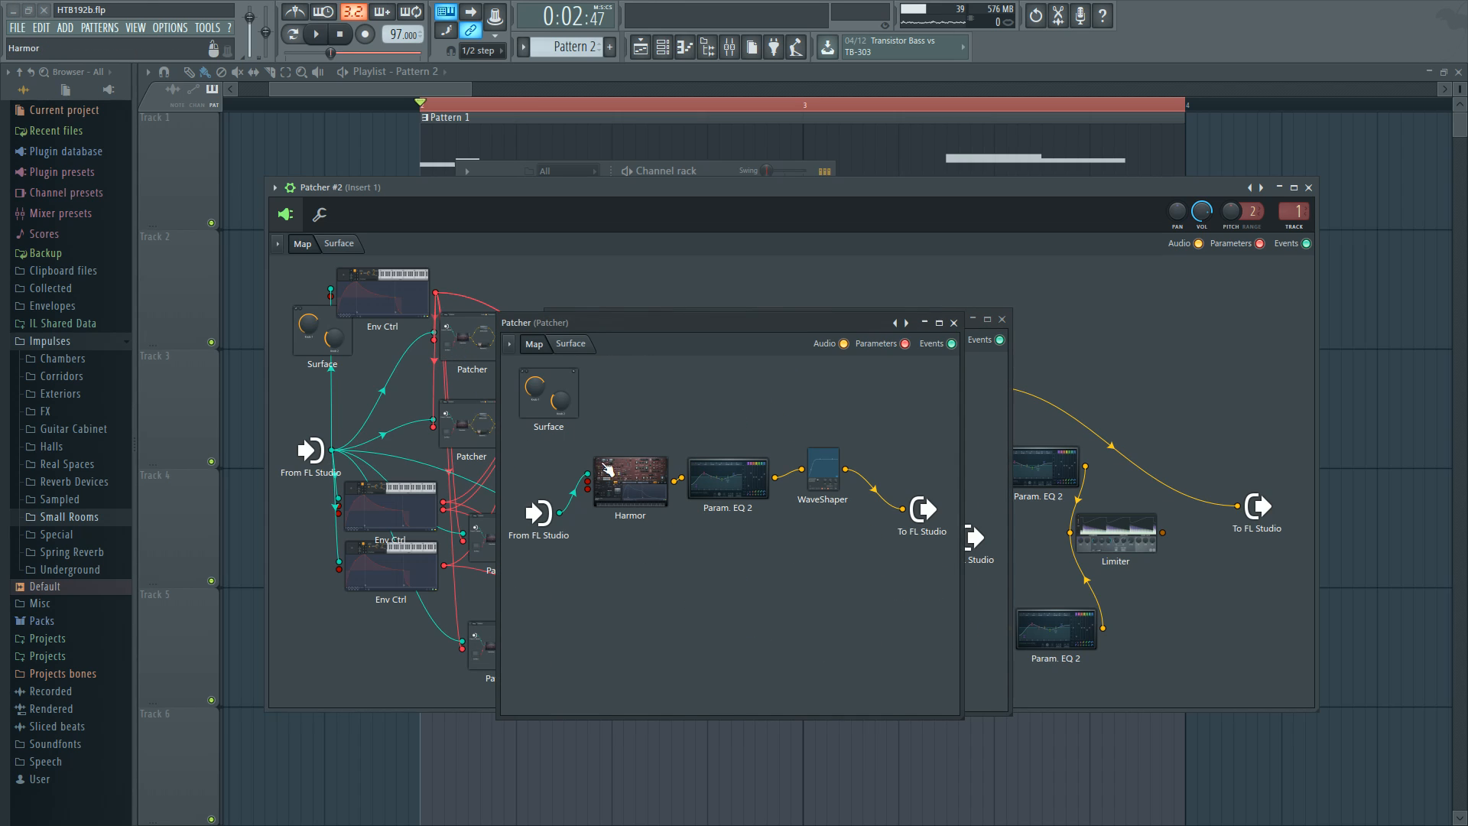
left_click(953, 323)
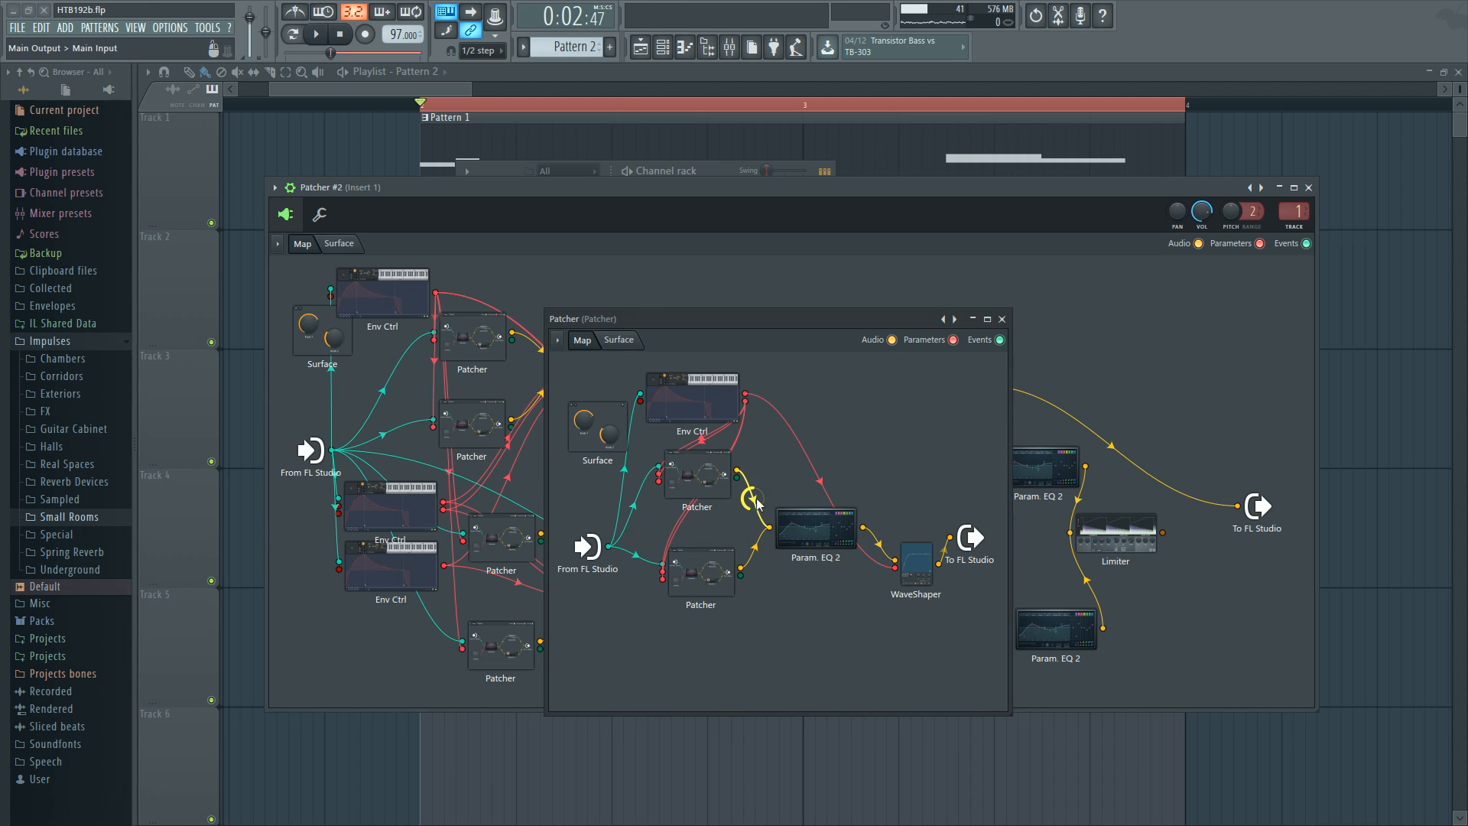
Step: Open the lower nested Patcher, check the activation options of Harmor's parameter input, and close both Patchers
double_click(721, 573)
right_click(588, 493)
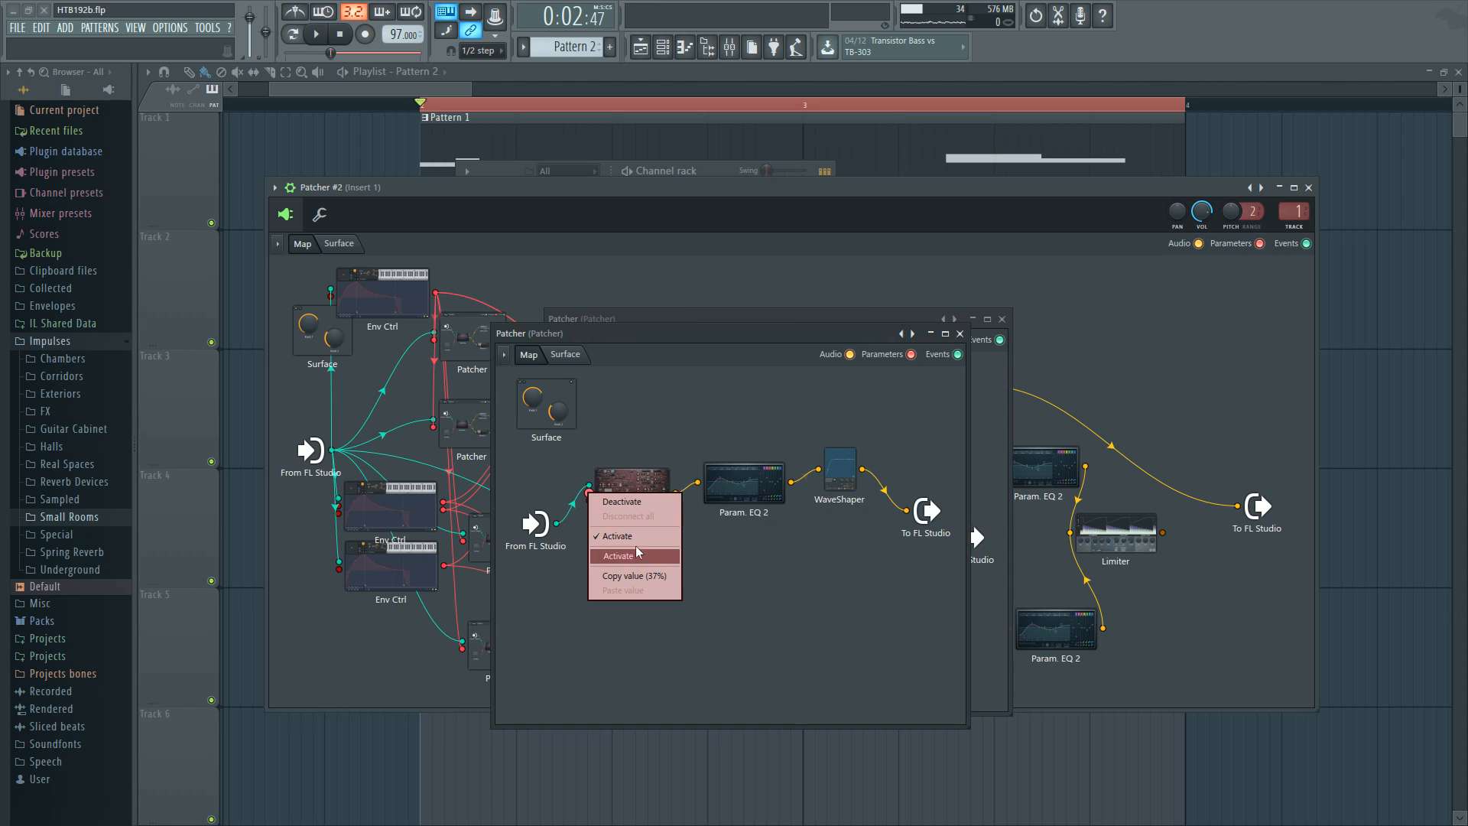
left_click(620, 556)
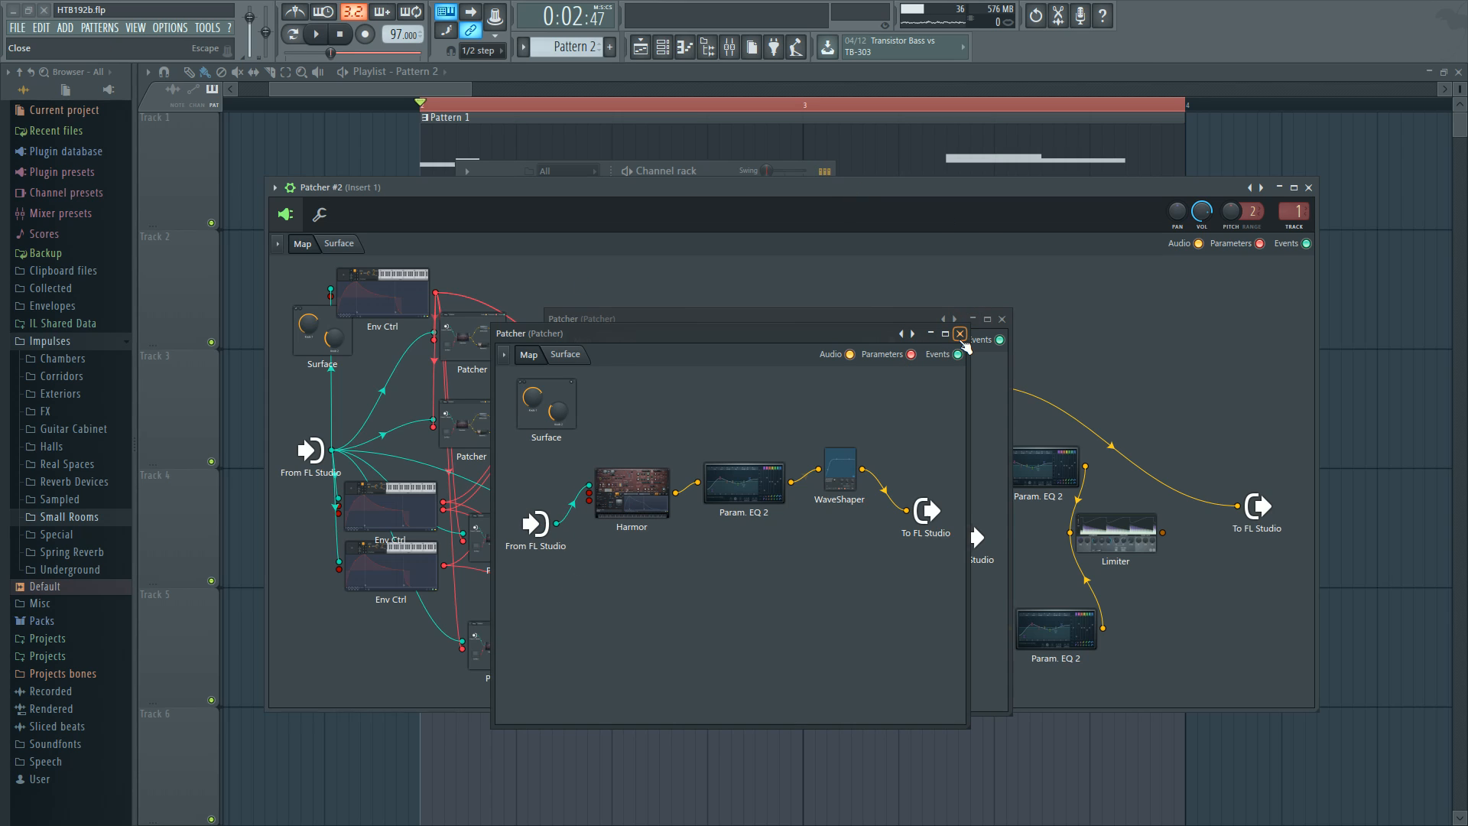
left_click(960, 334)
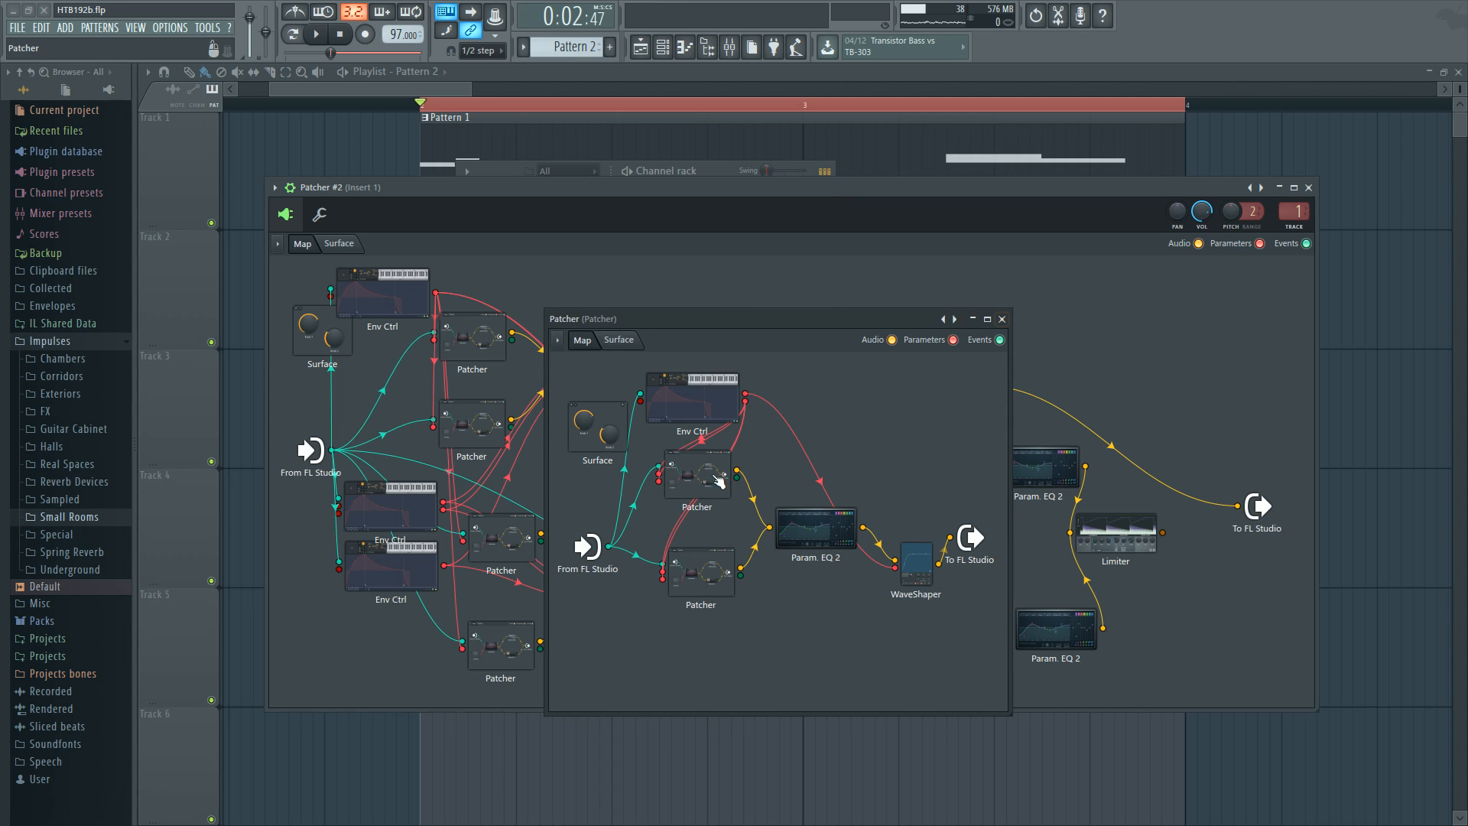
left_click(987, 319)
left_click(1444, 9)
left_click(1004, 320)
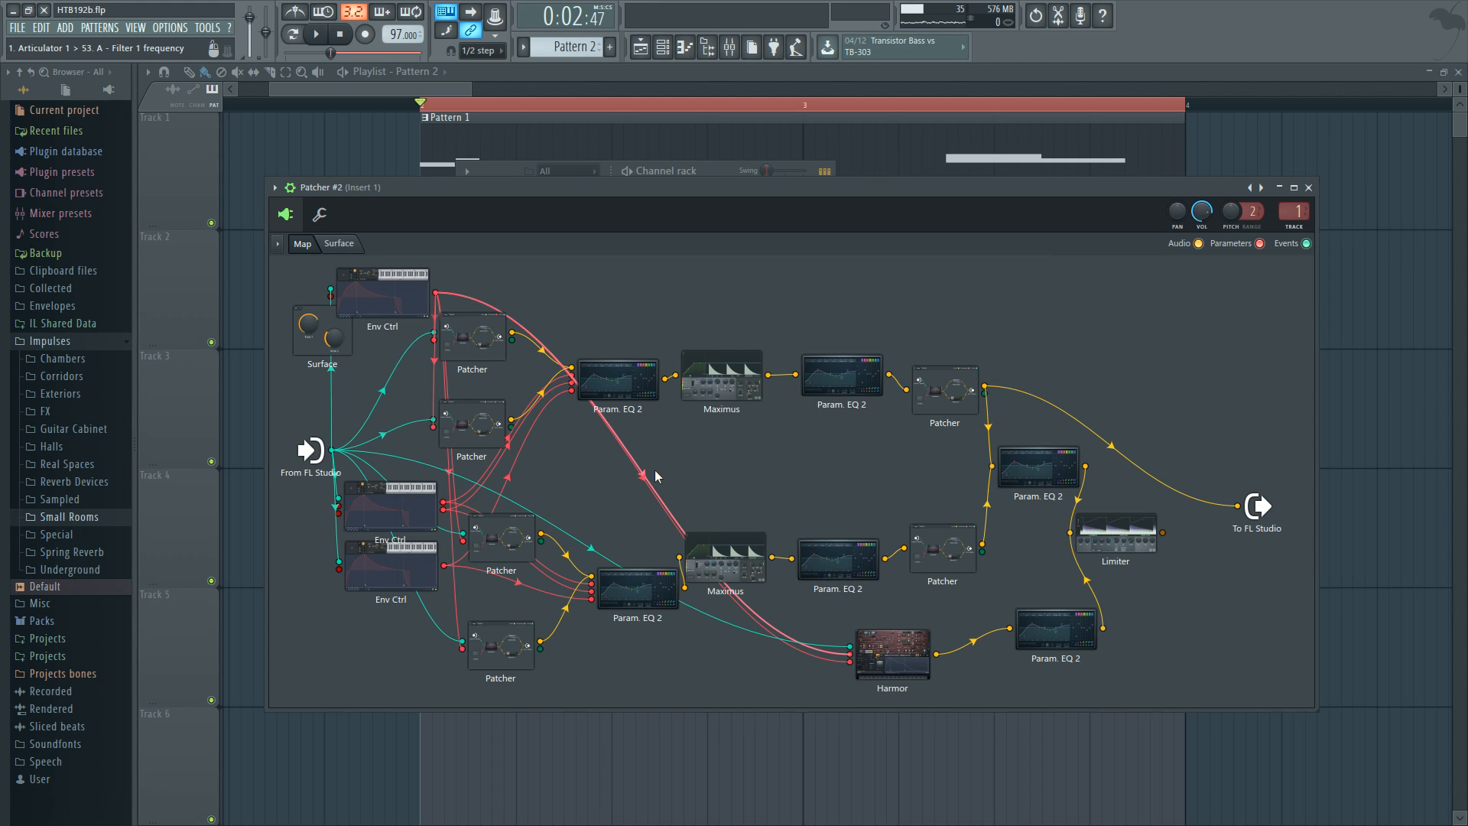
Step: Move the lower chain's first Param. EQ 2 up and left, beneath the upper chain's first equalizer
left_click_drag(609, 613, 608, 606)
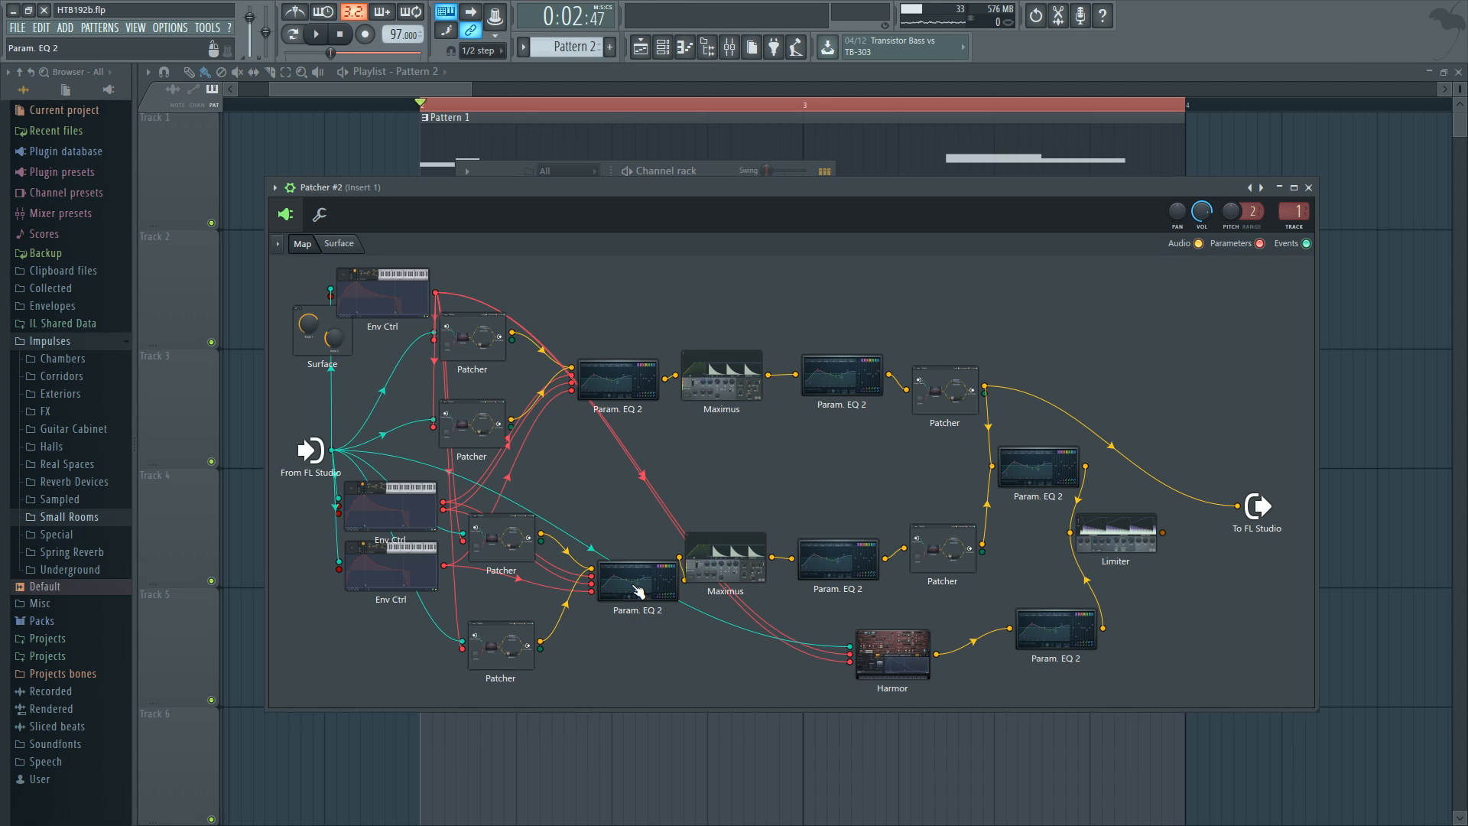
left_click_drag(638, 591, 620, 584)
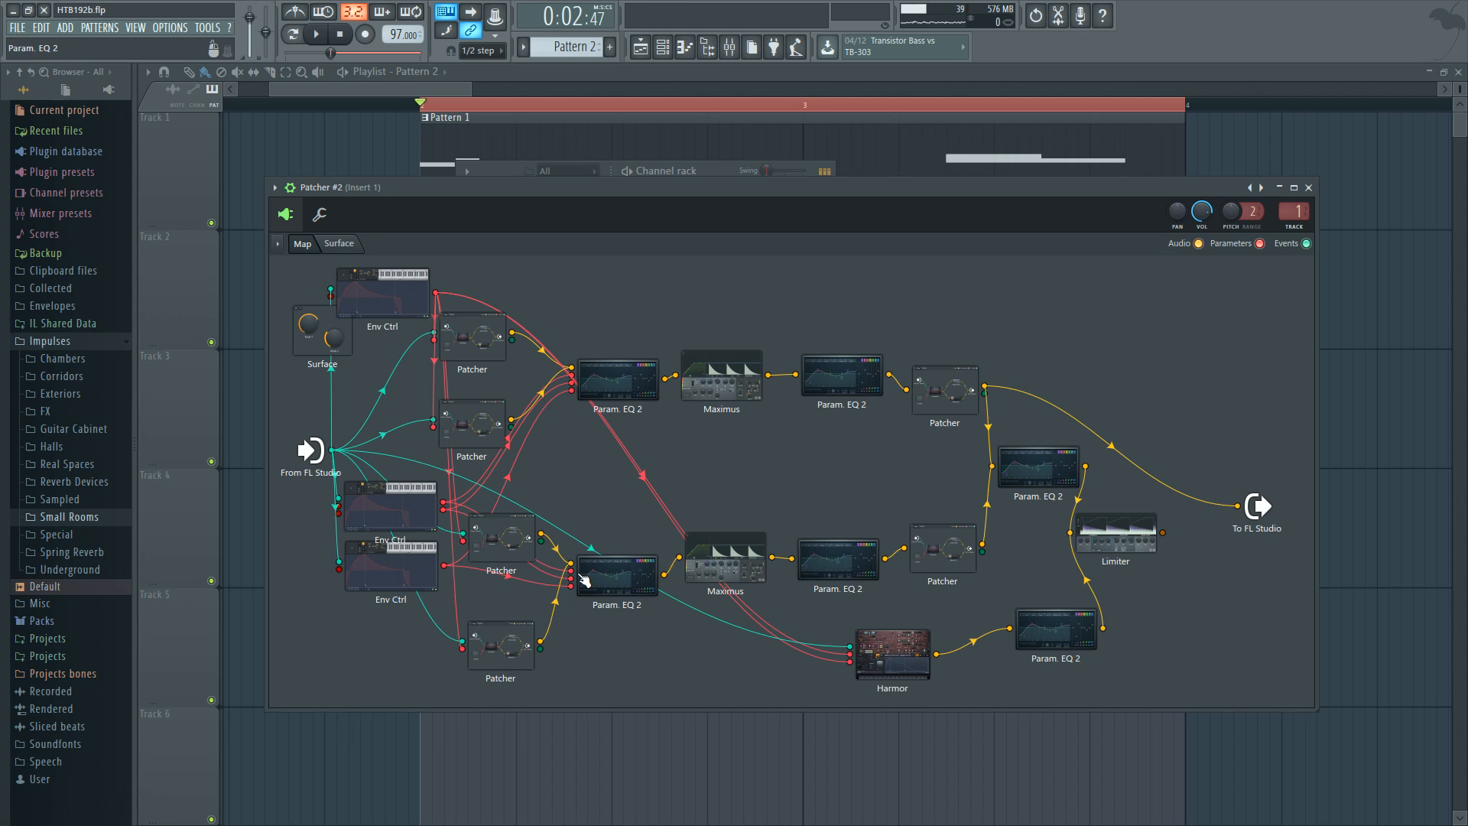
left_click_drag(584, 581, 589, 574)
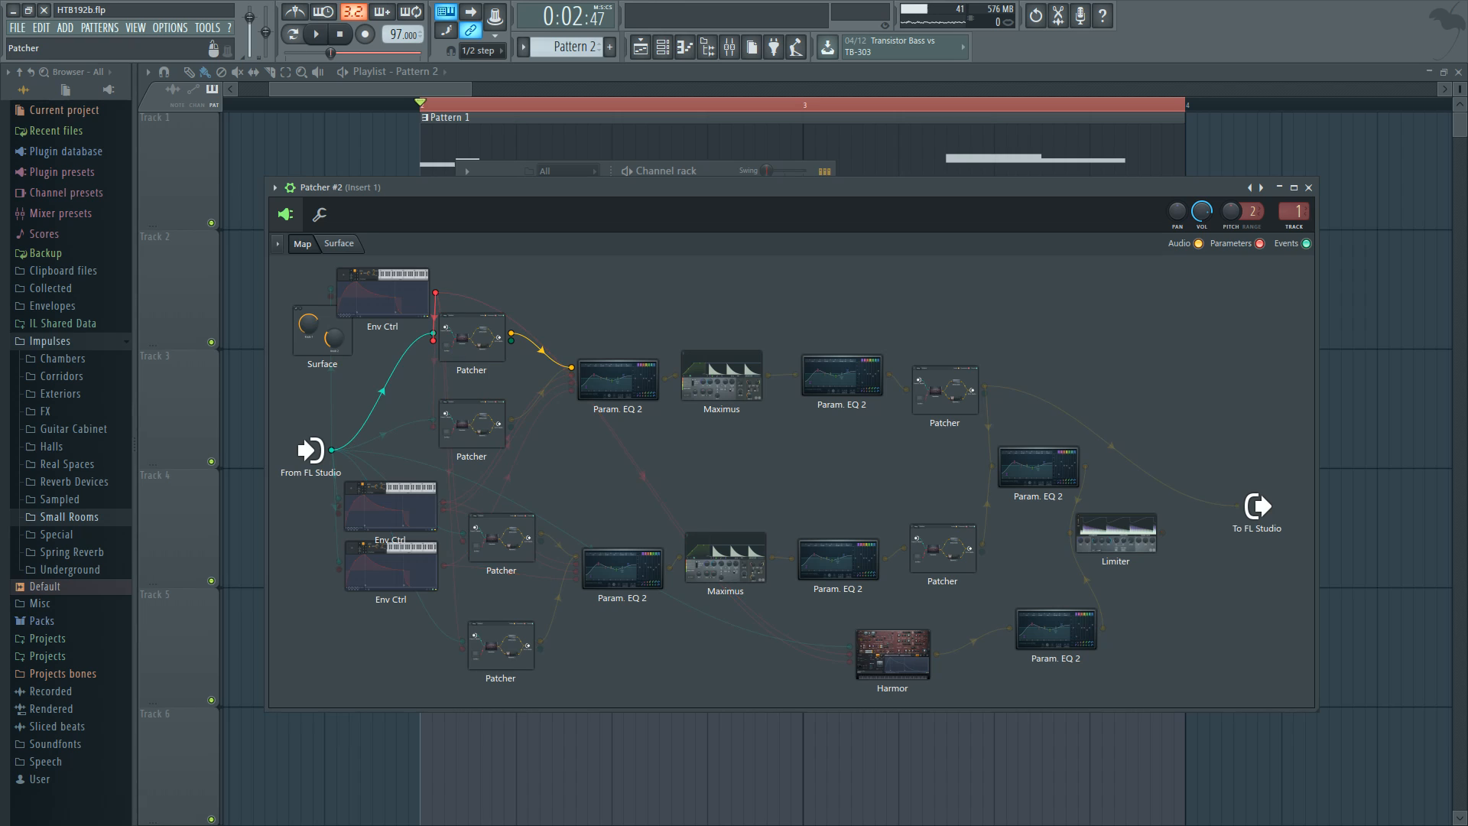
Step: Adjust the map positions of the two upper source Patchers and the first Param. EQ 2 in each chain
left_click_drag(491, 330, 491, 329)
left_click_drag(487, 414, 488, 404)
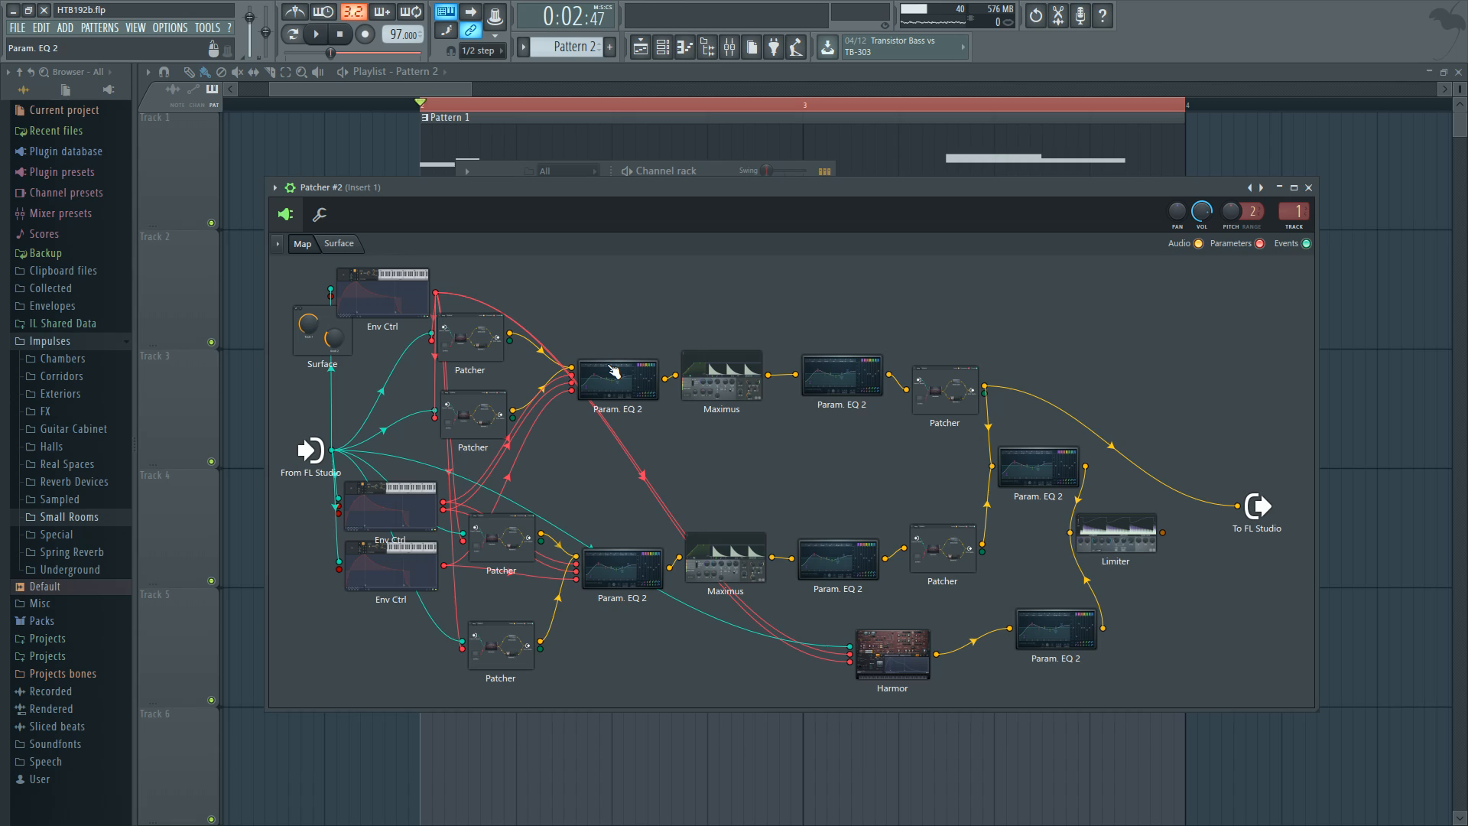
left_click_drag(615, 384, 606, 382)
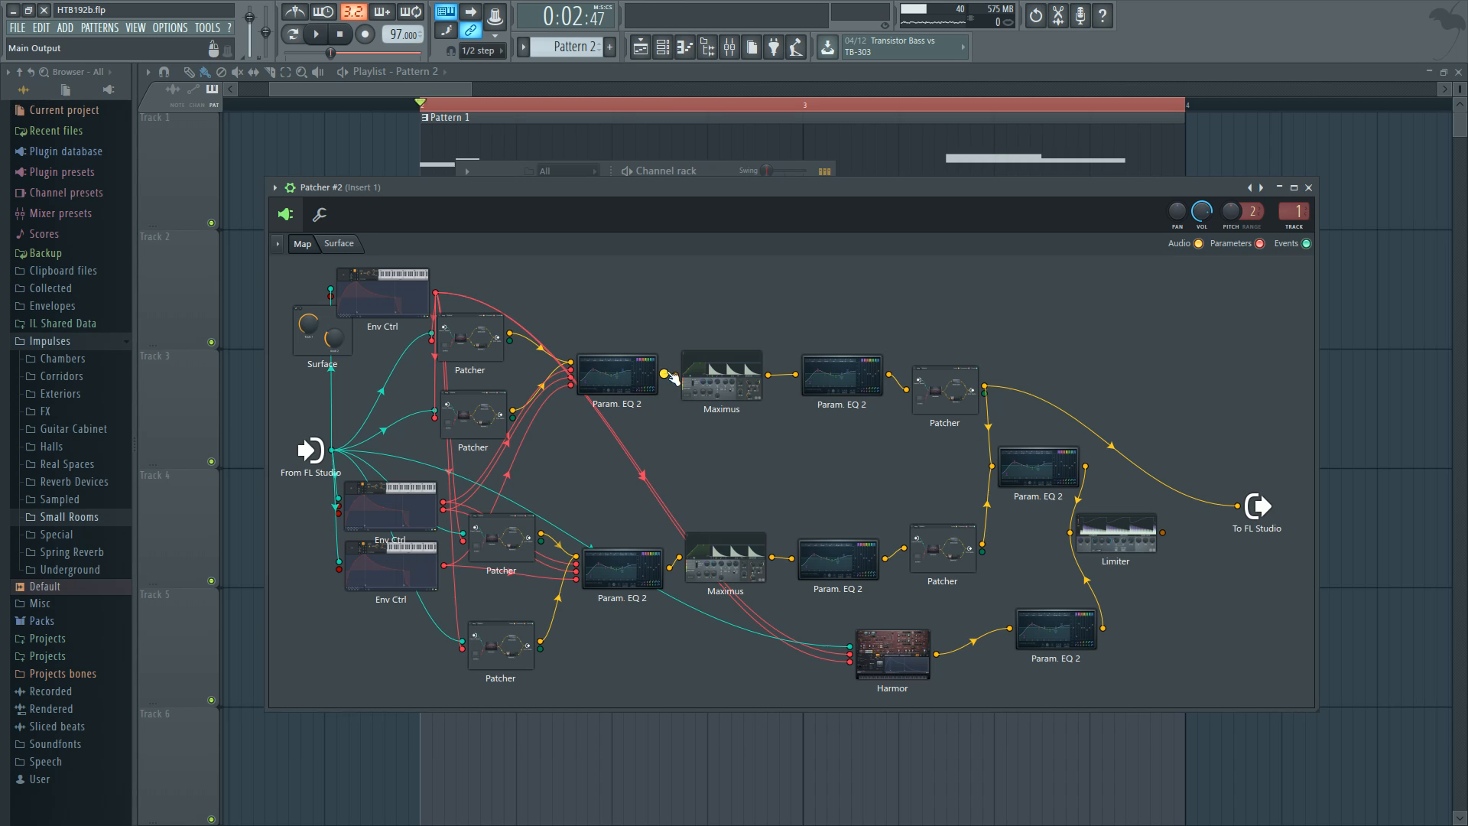
left_click_drag(635, 386, 633, 385)
left_click_drag(629, 578, 614, 541)
left_click(623, 378)
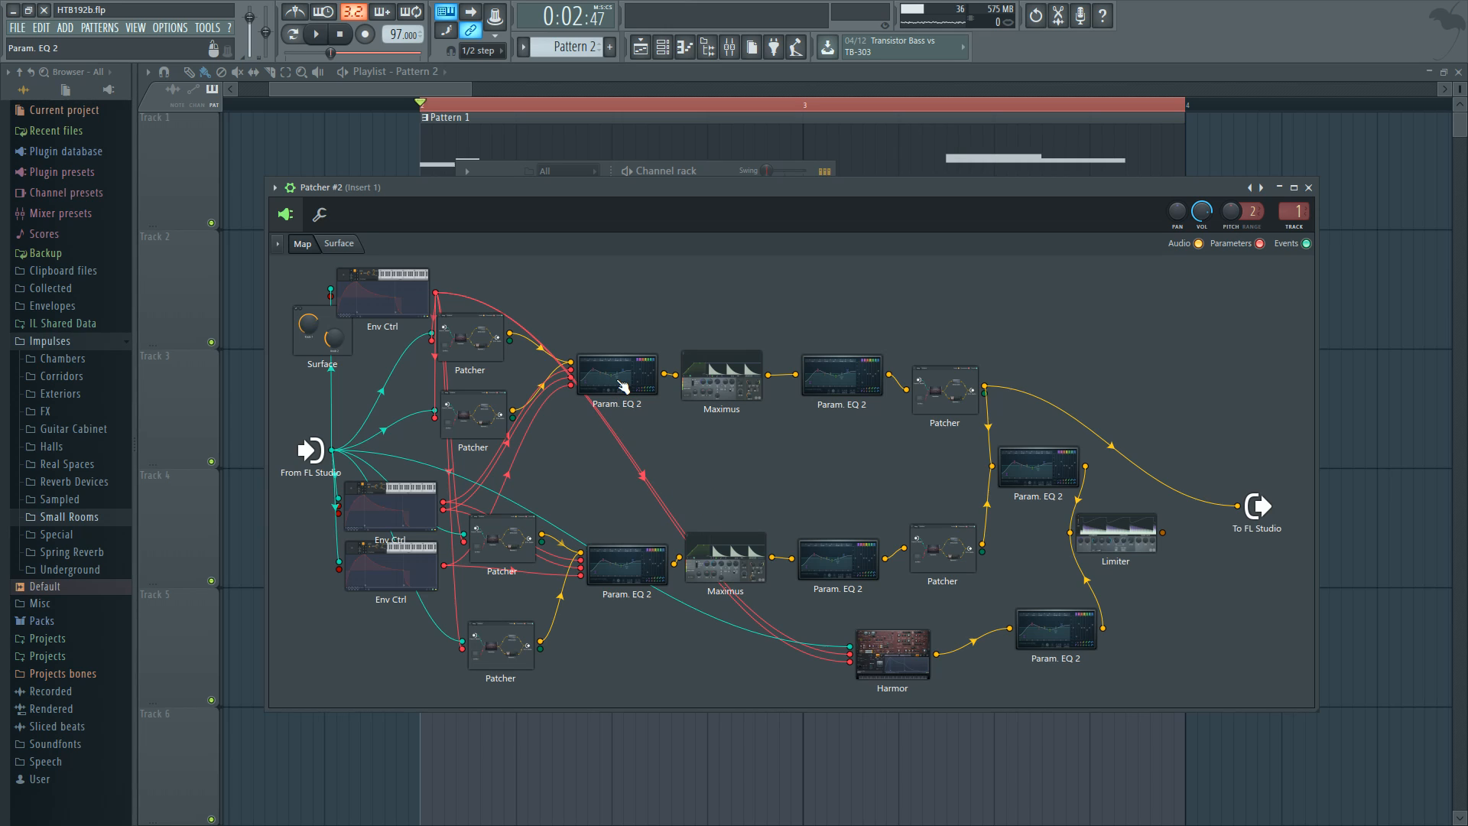
Step: Highlight the upper chain, examine its first Param. EQ 2 and close it, and disconnect the chain's last Patcher from To FL Studio
left_click_drag(992, 465, 422, 292)
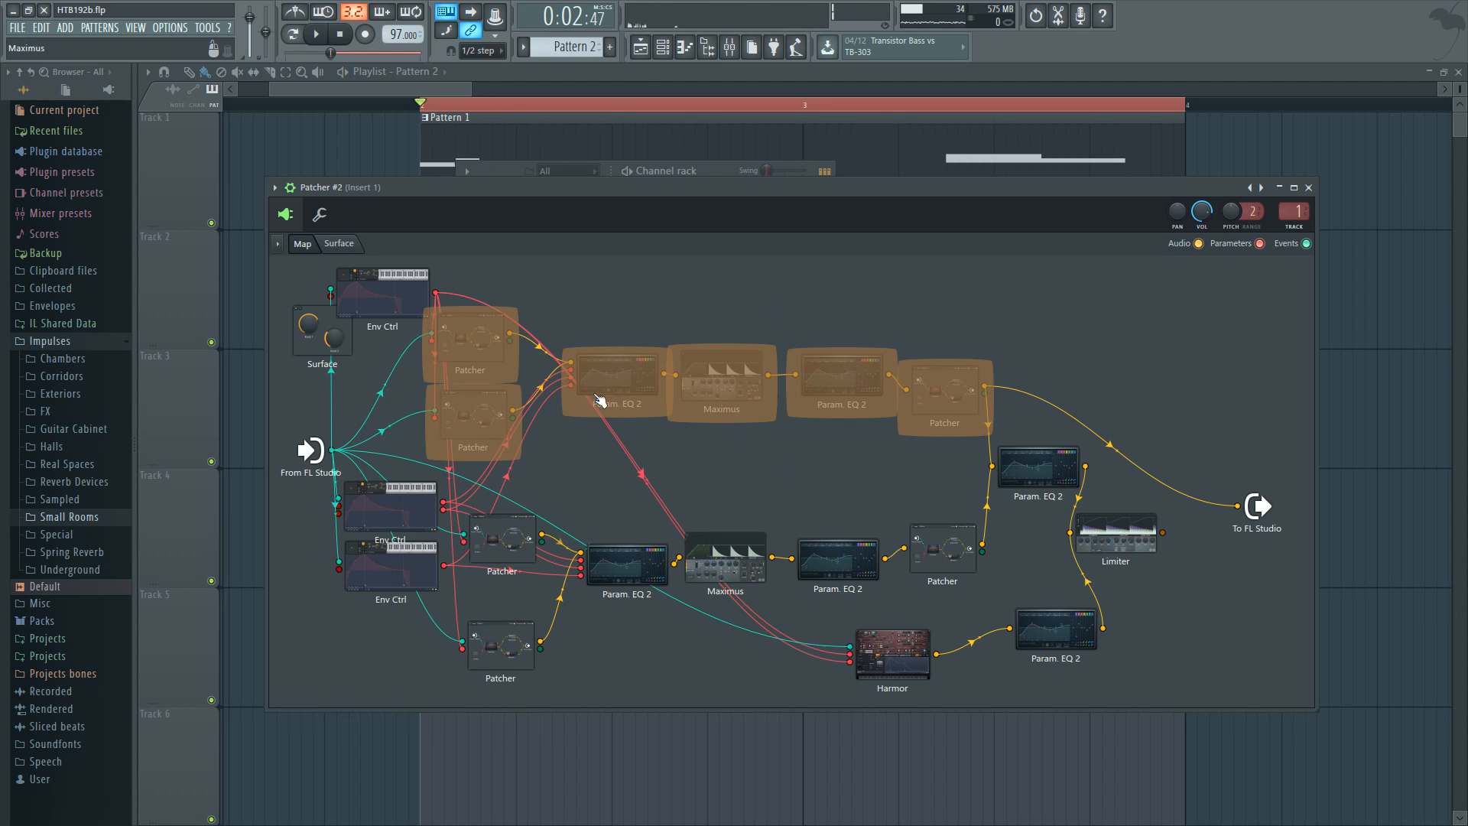
left_click(755, 447)
double_click(631, 377)
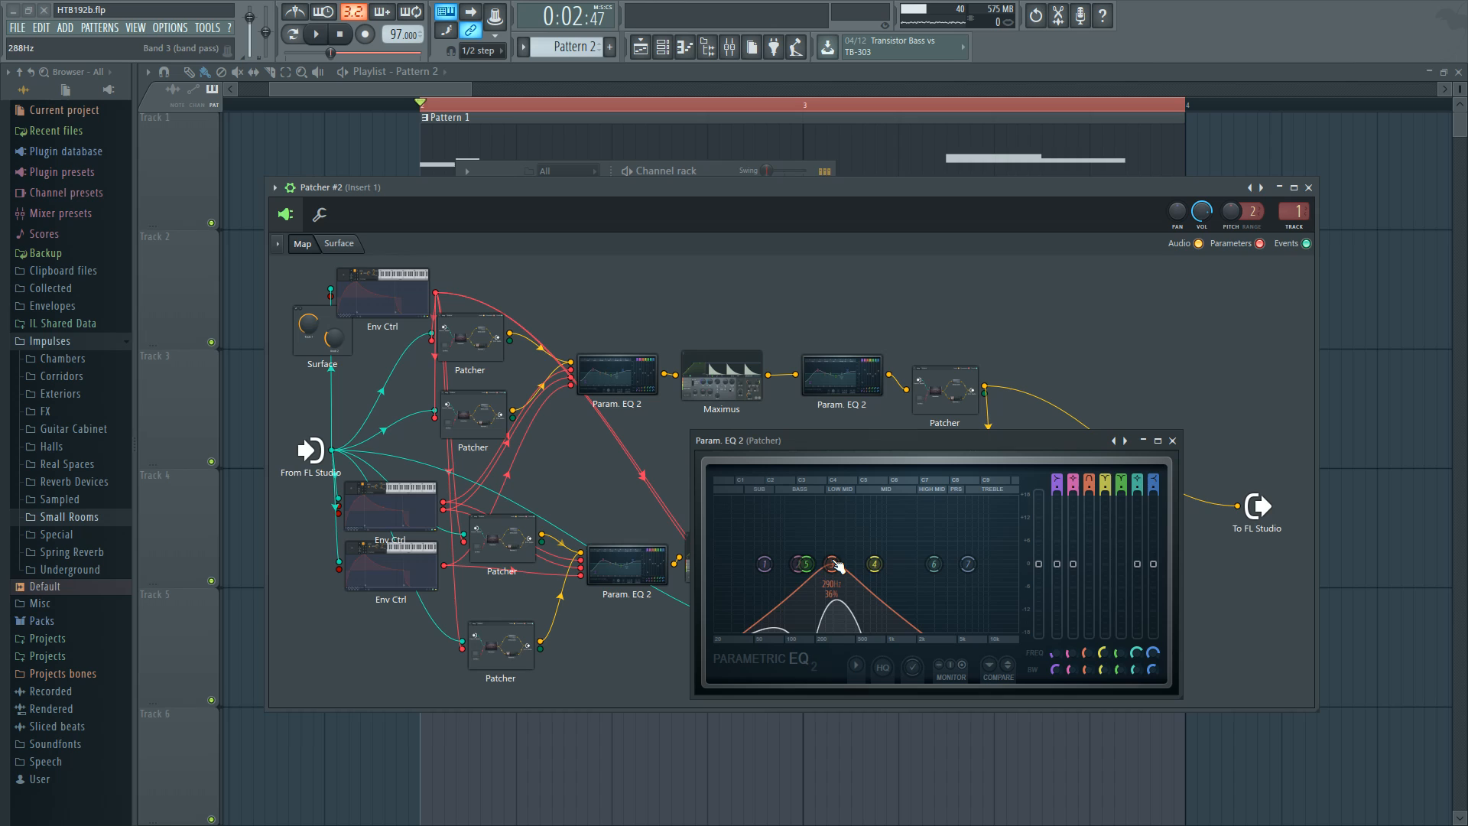
left_click(1172, 441)
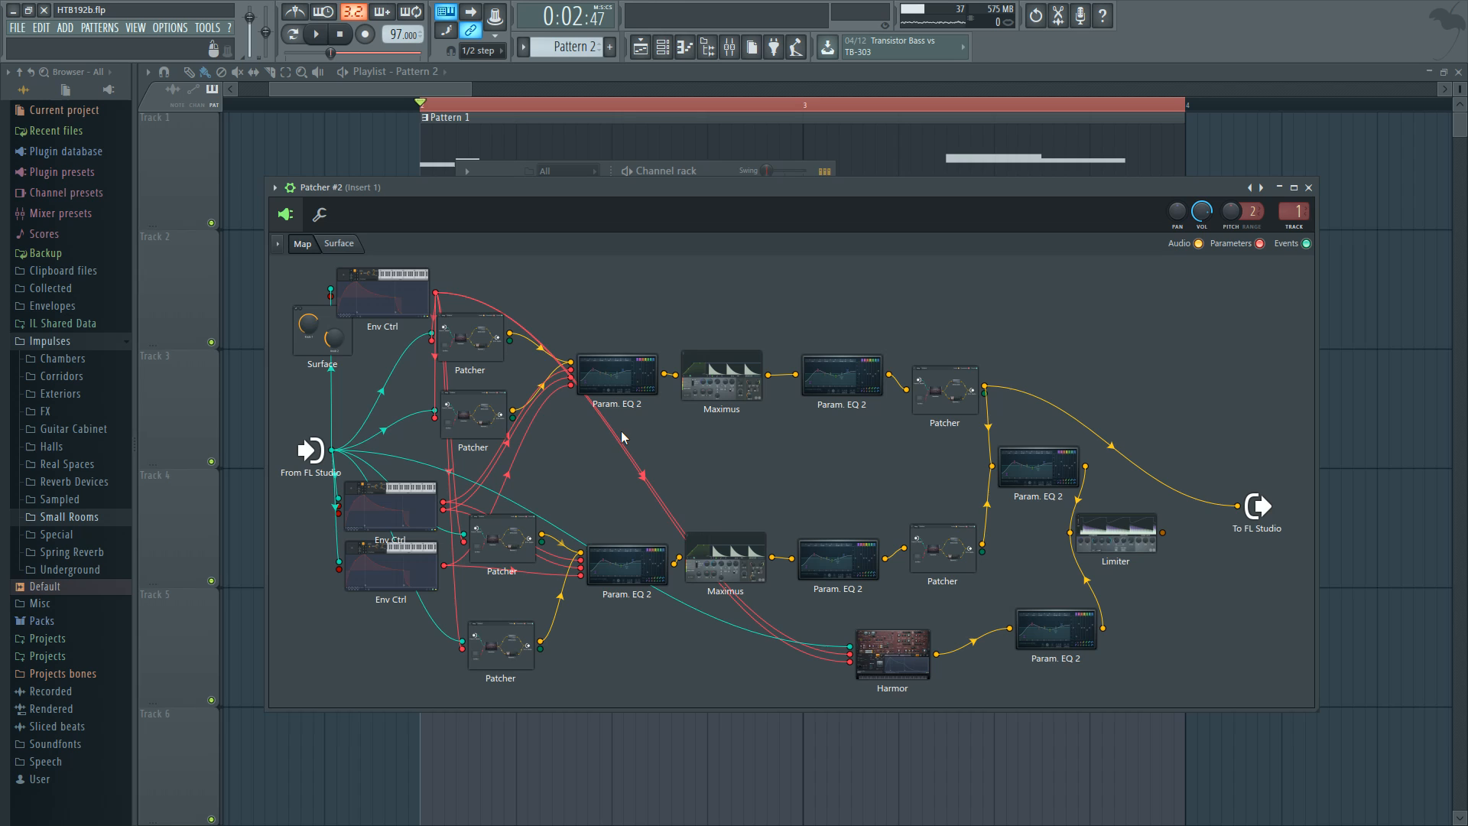
right_click(1238, 506)
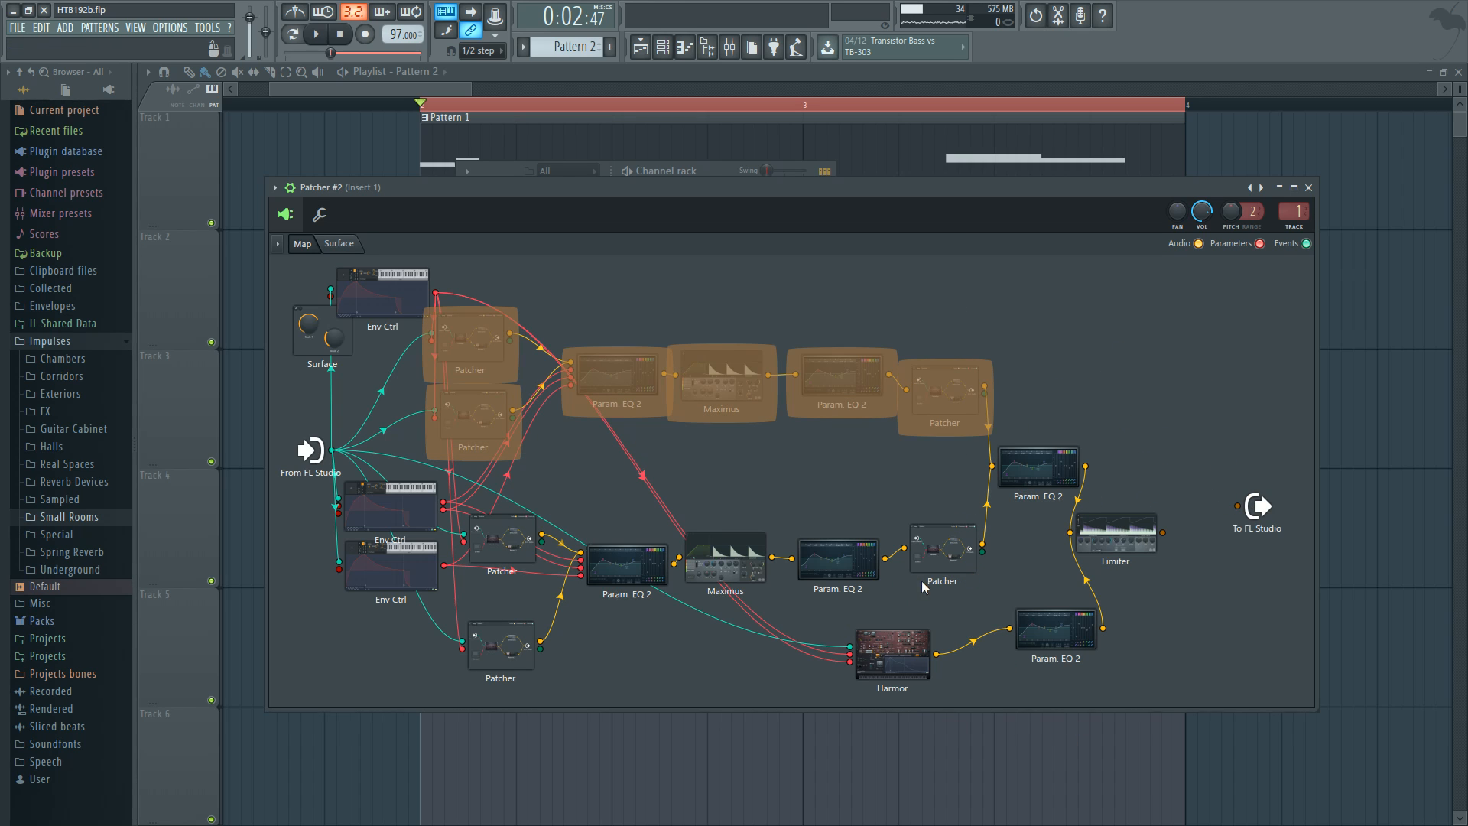
Step: Open the lower chain's first Patcher, compare the pitch settings of parts A and B in its upper layer's Harmor, and close the windows
double_click(478, 531)
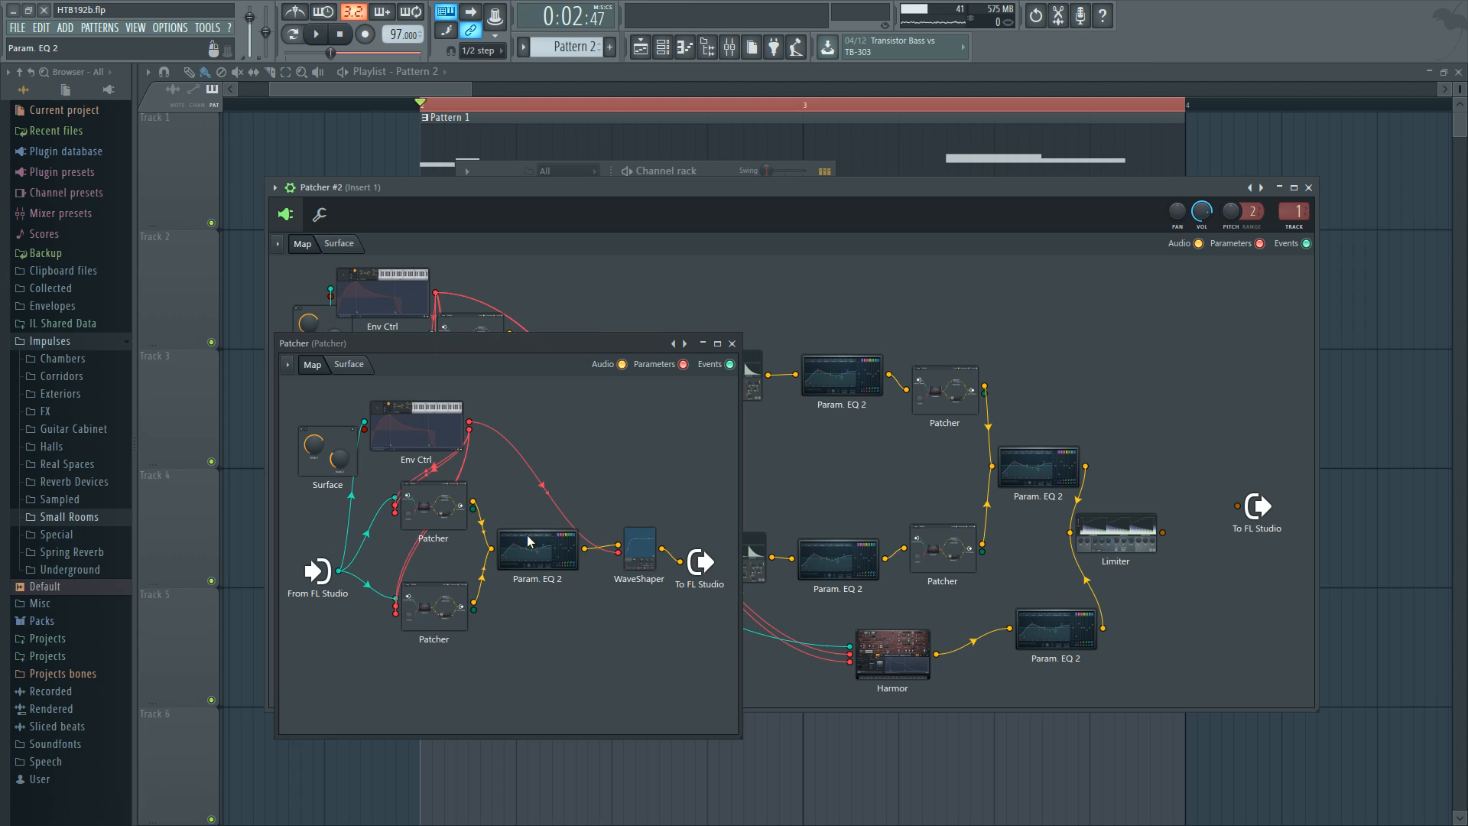
double_click(433, 529)
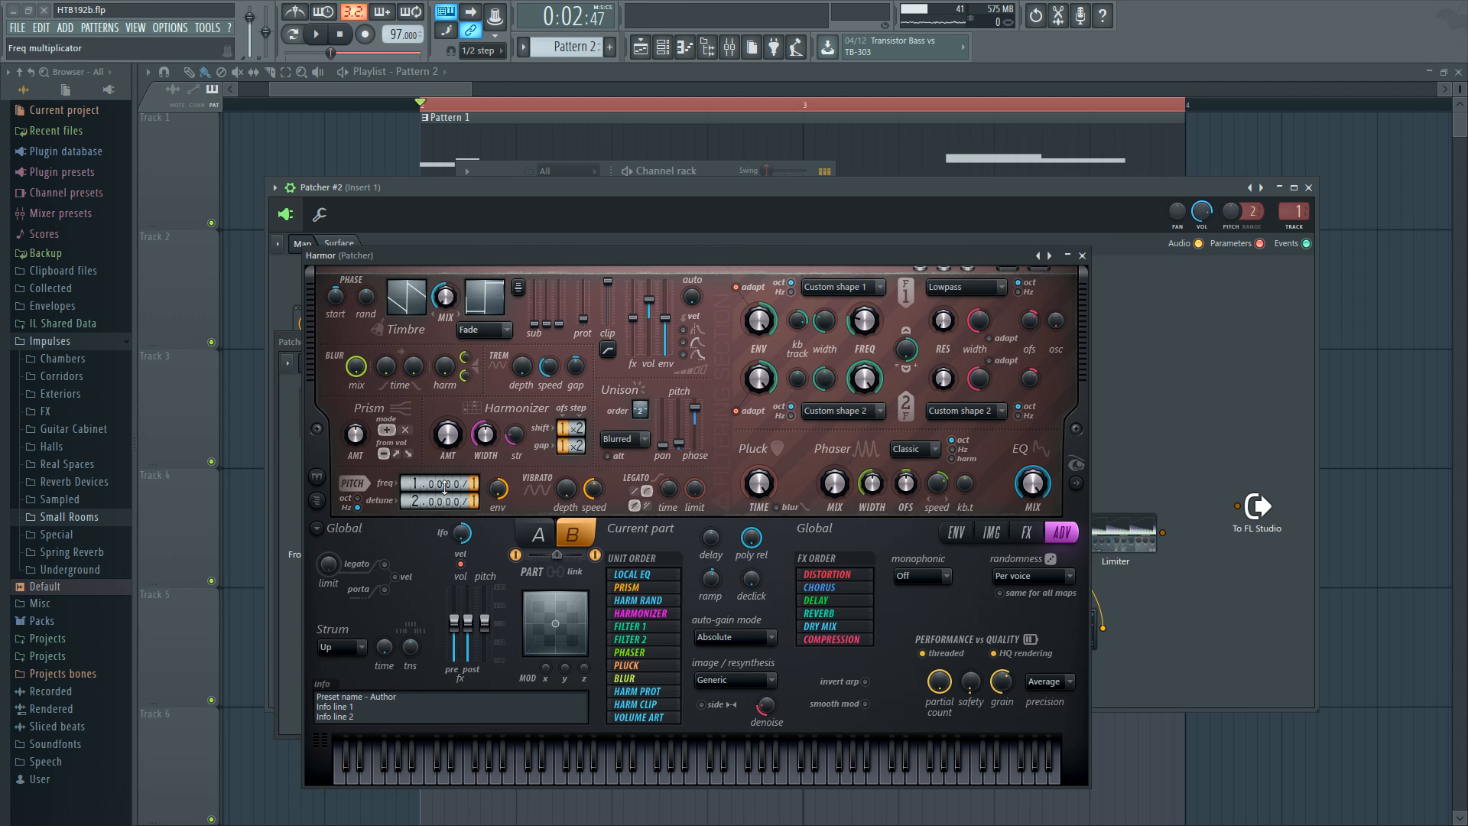
left_click(538, 534)
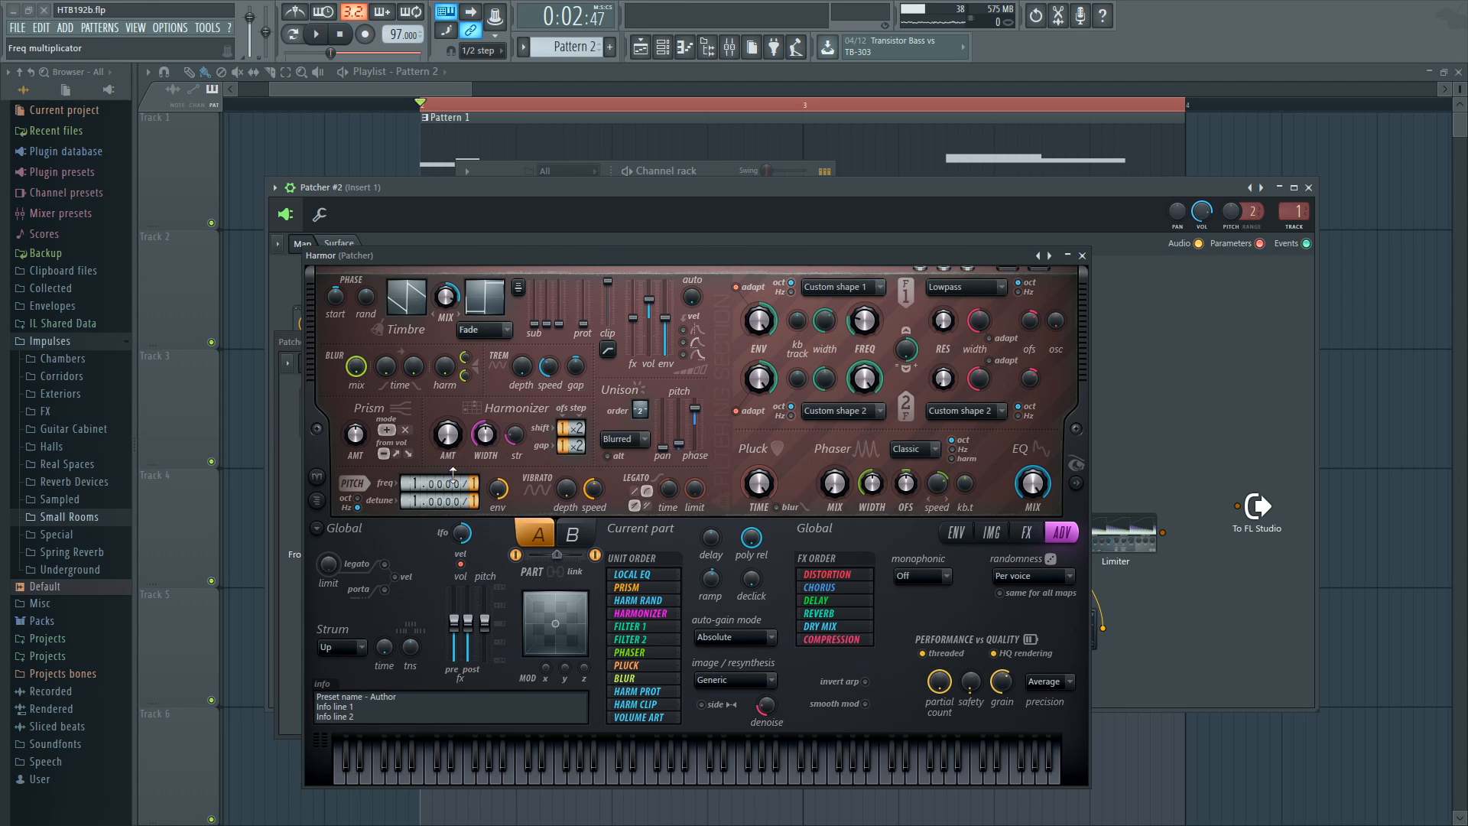
left_click(1082, 255)
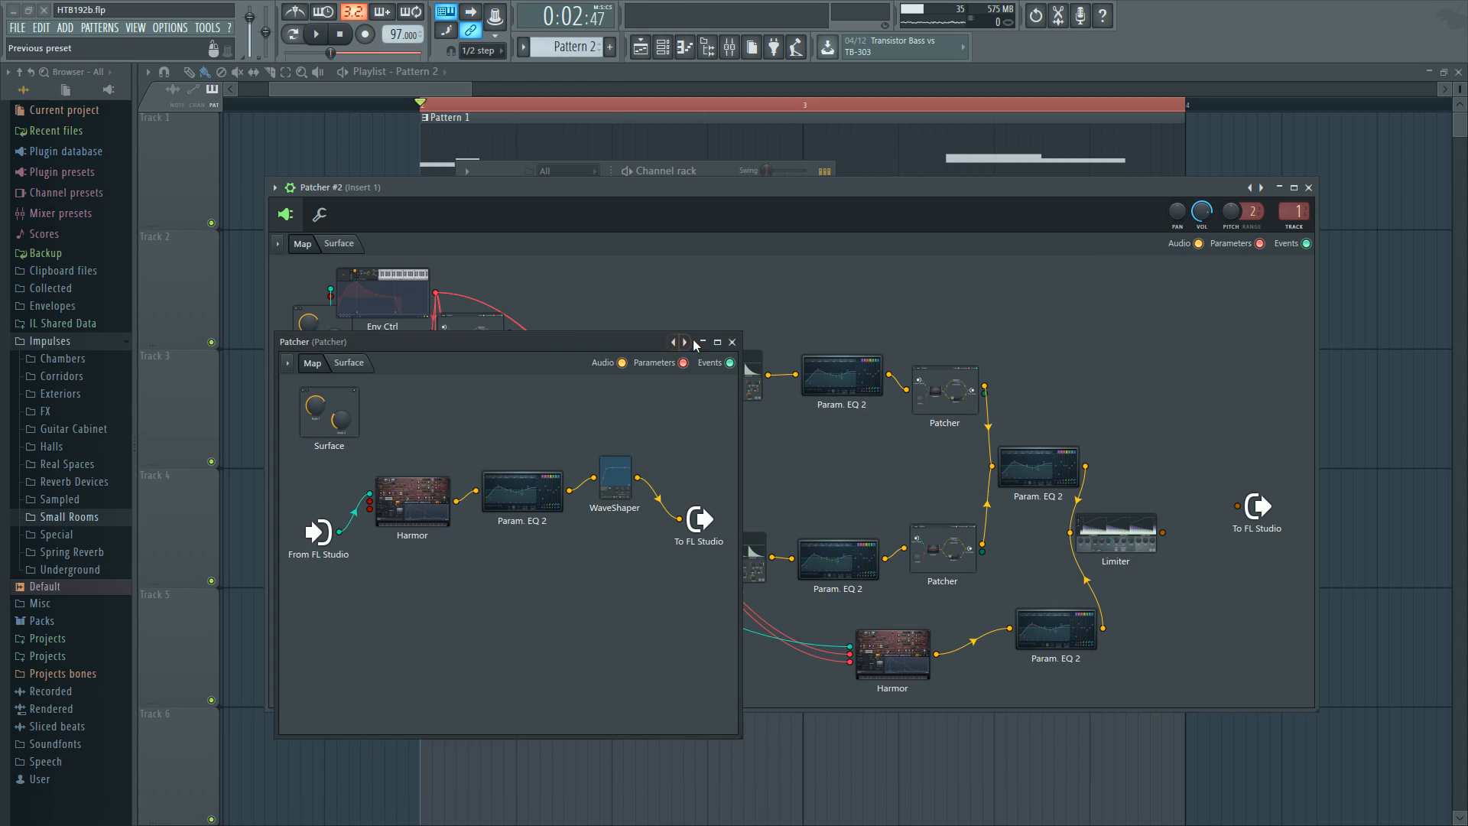
left_click(424, 504)
left_click(1056, 343)
left_click(731, 342)
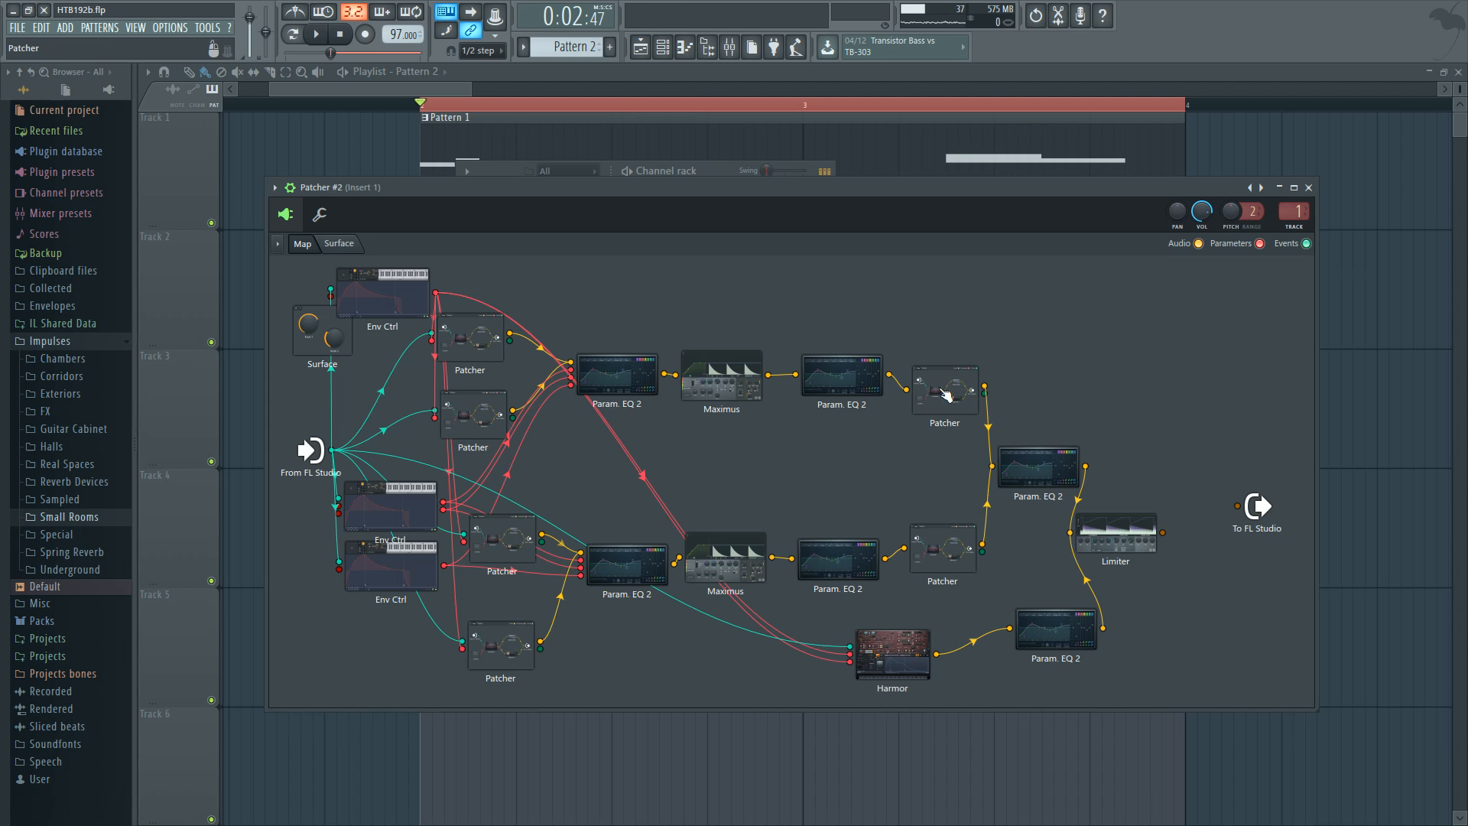
Step: Nudge the upper chain's last Patcher, and open and close the Param. EQ 2 feeding it to examine its curve
left_click_drag(956, 372, 965, 374)
left_click(615, 375)
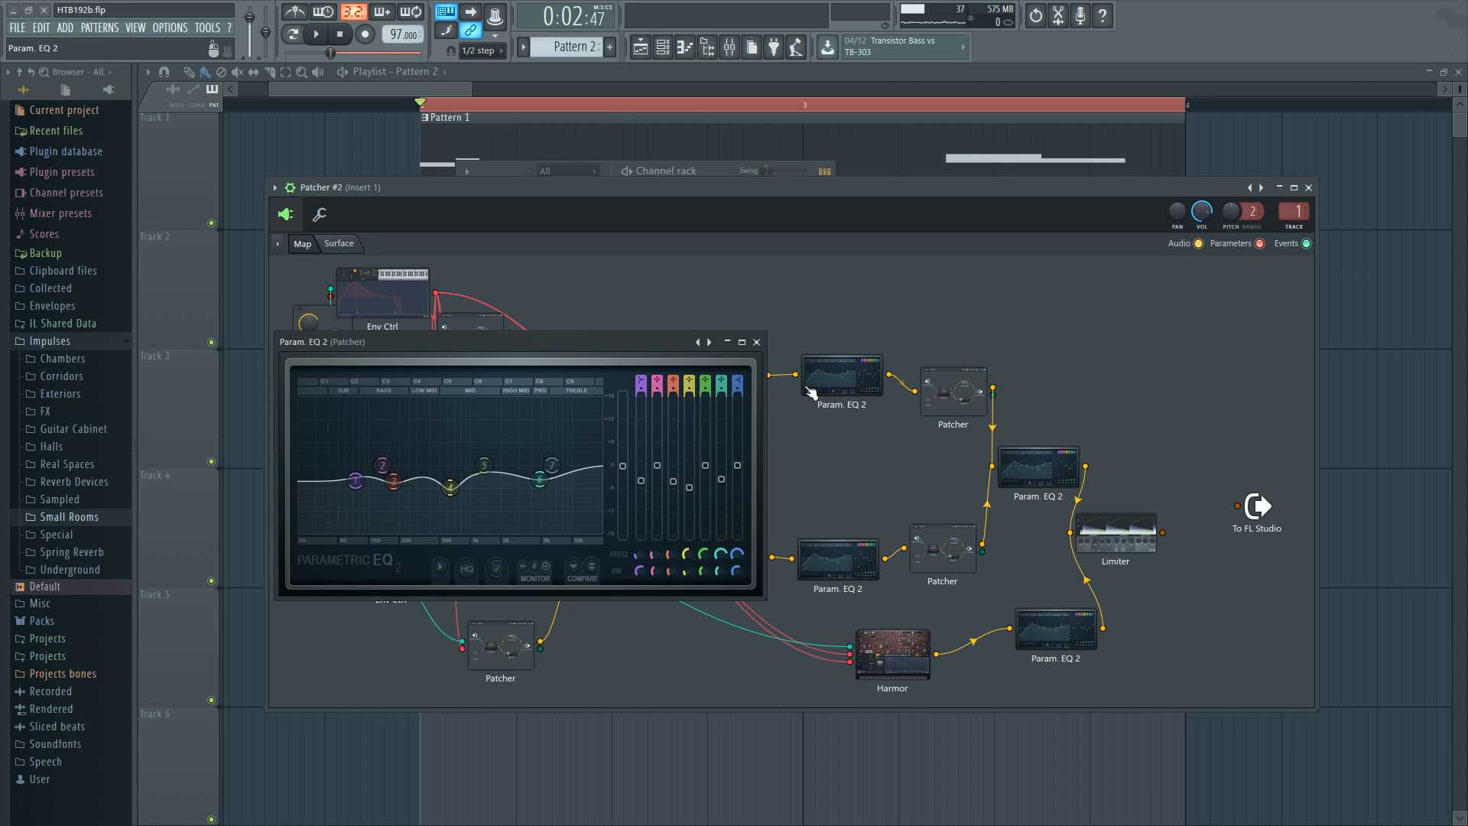
left_click(757, 342)
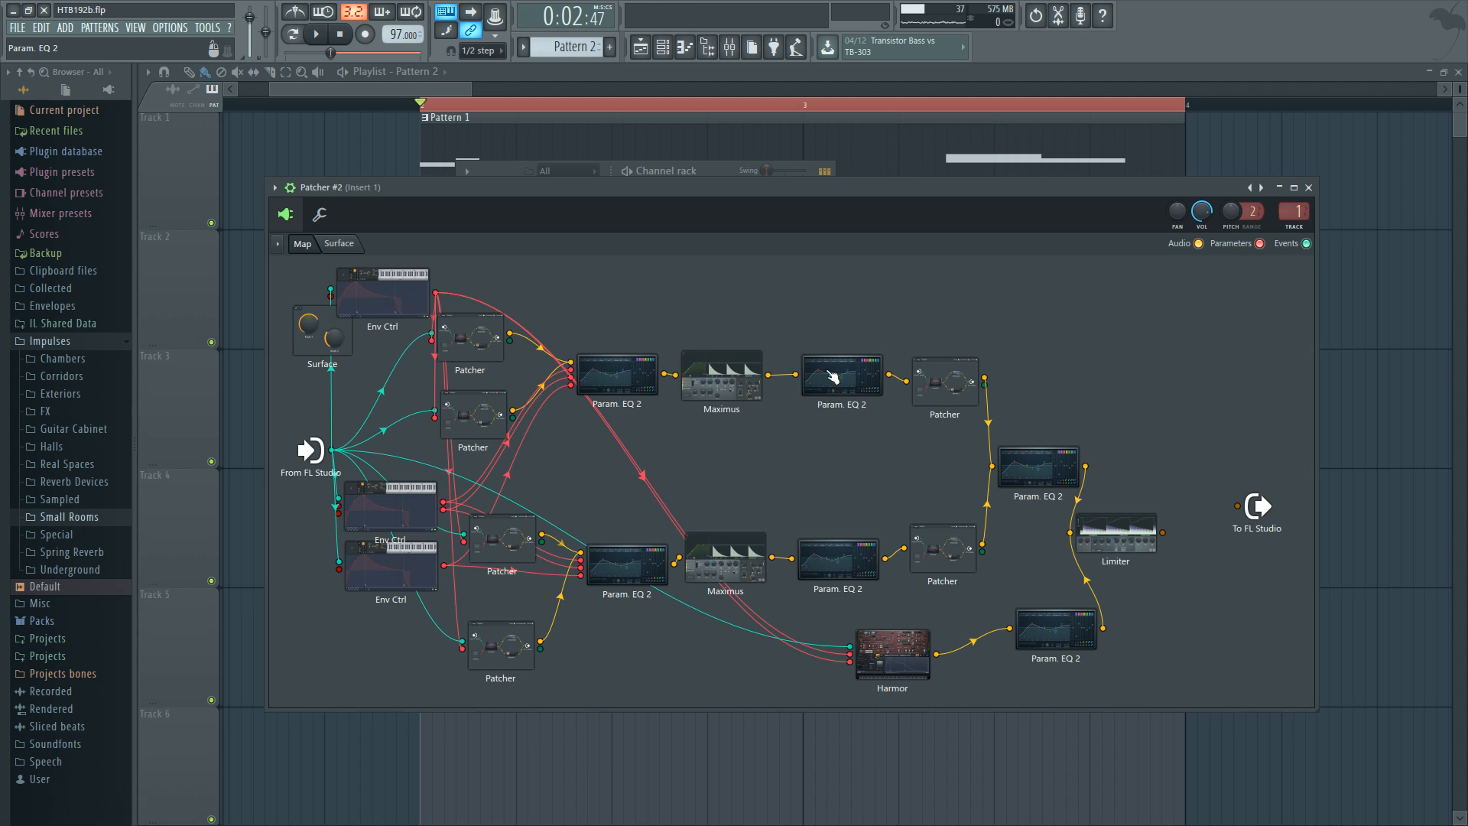
Step: Disconnect both chains' last Patchers from the shared Param. EQ 2 and reconnect only the upper chain's Patcher to it
right_click(987, 487)
right_click(989, 482)
left_click_drag(992, 465, 979, 497)
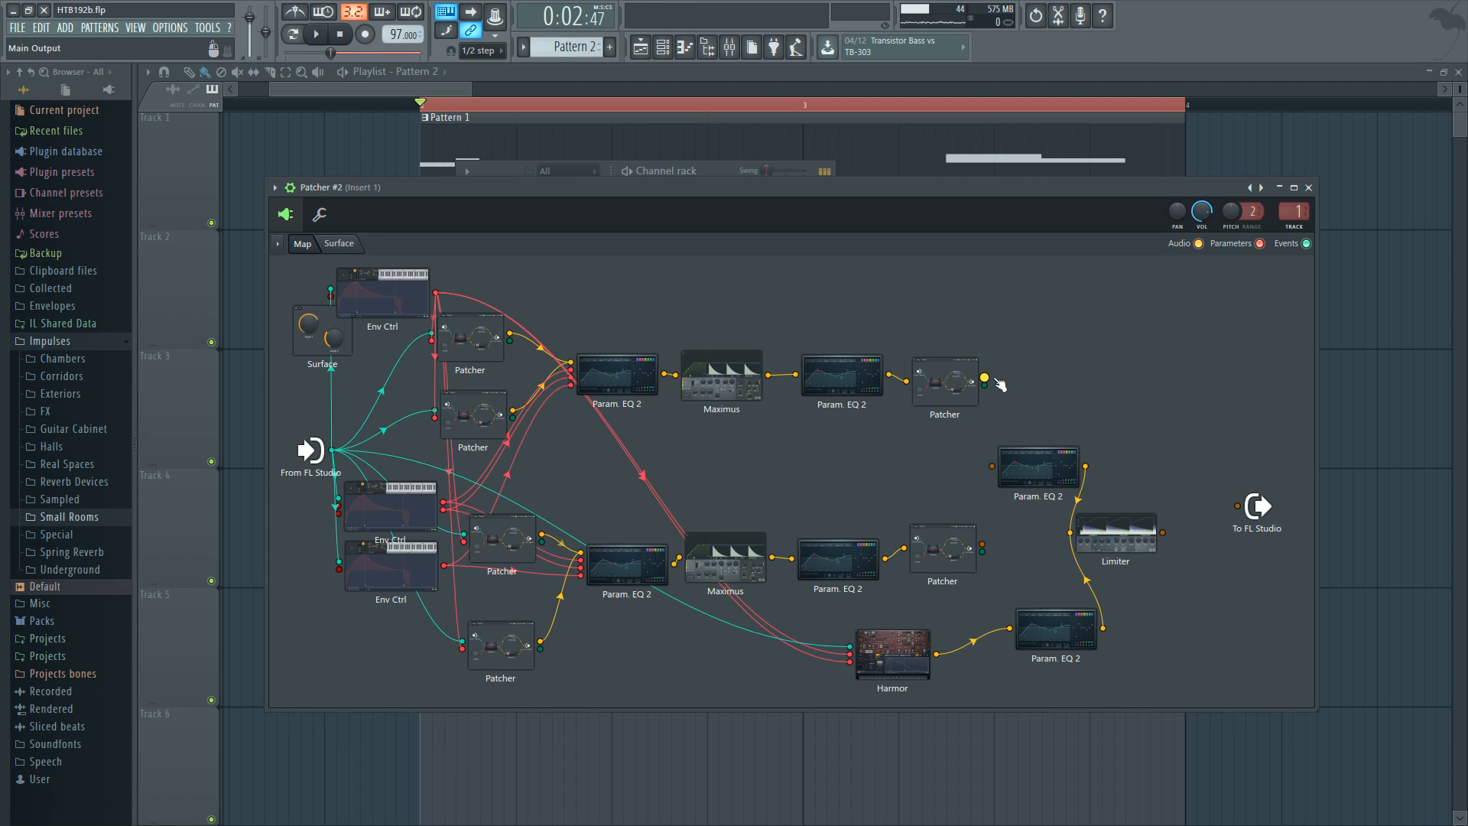
left_click_drag(985, 379, 992, 466)
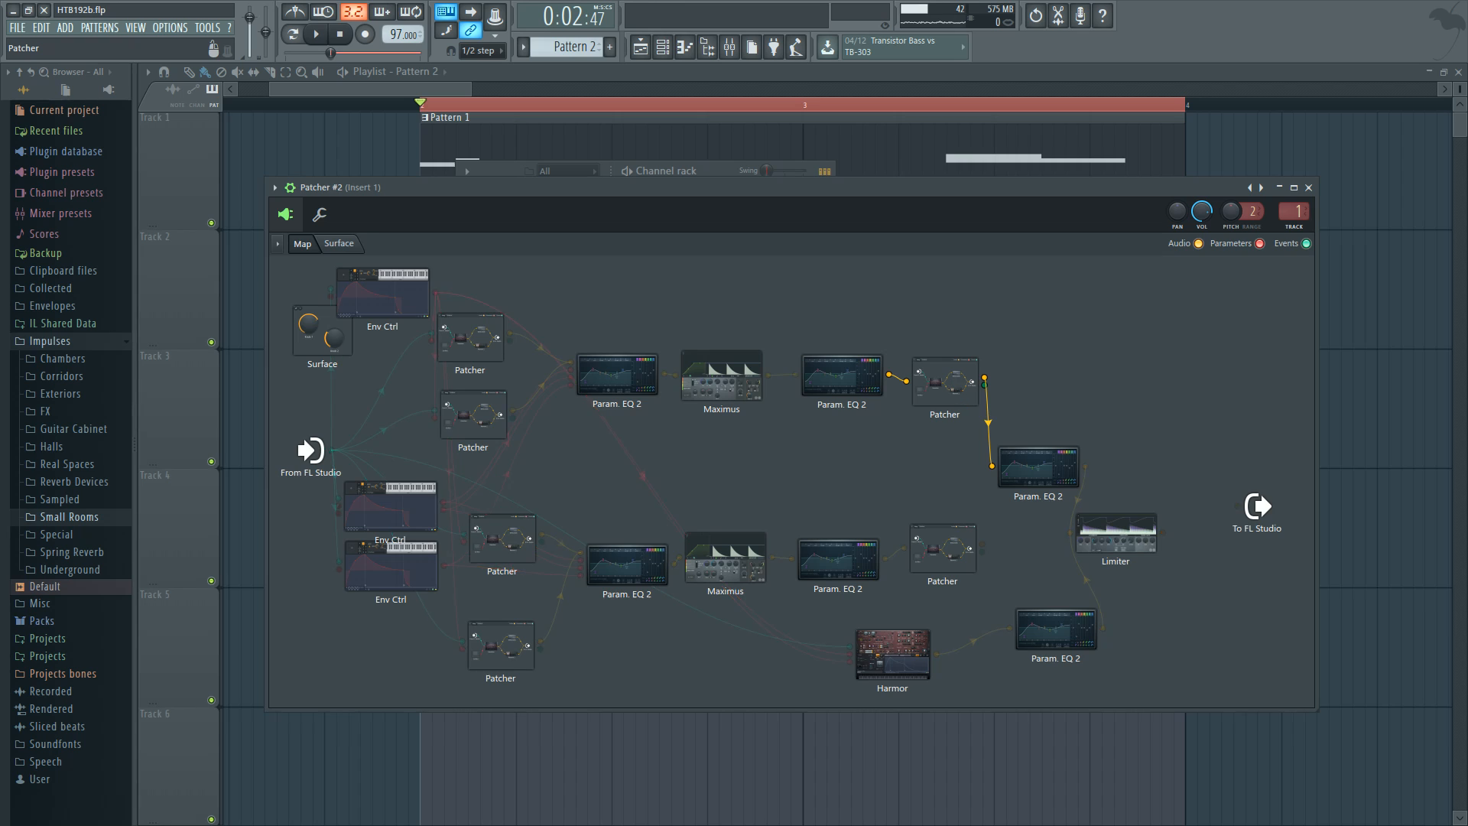
Step: Open the upper chain's last Patcher, reposition its window, and examine the upper WaveShaper's curve before closing that WaveShaper
double_click(955, 390)
left_click_drag(673, 302, 716, 279)
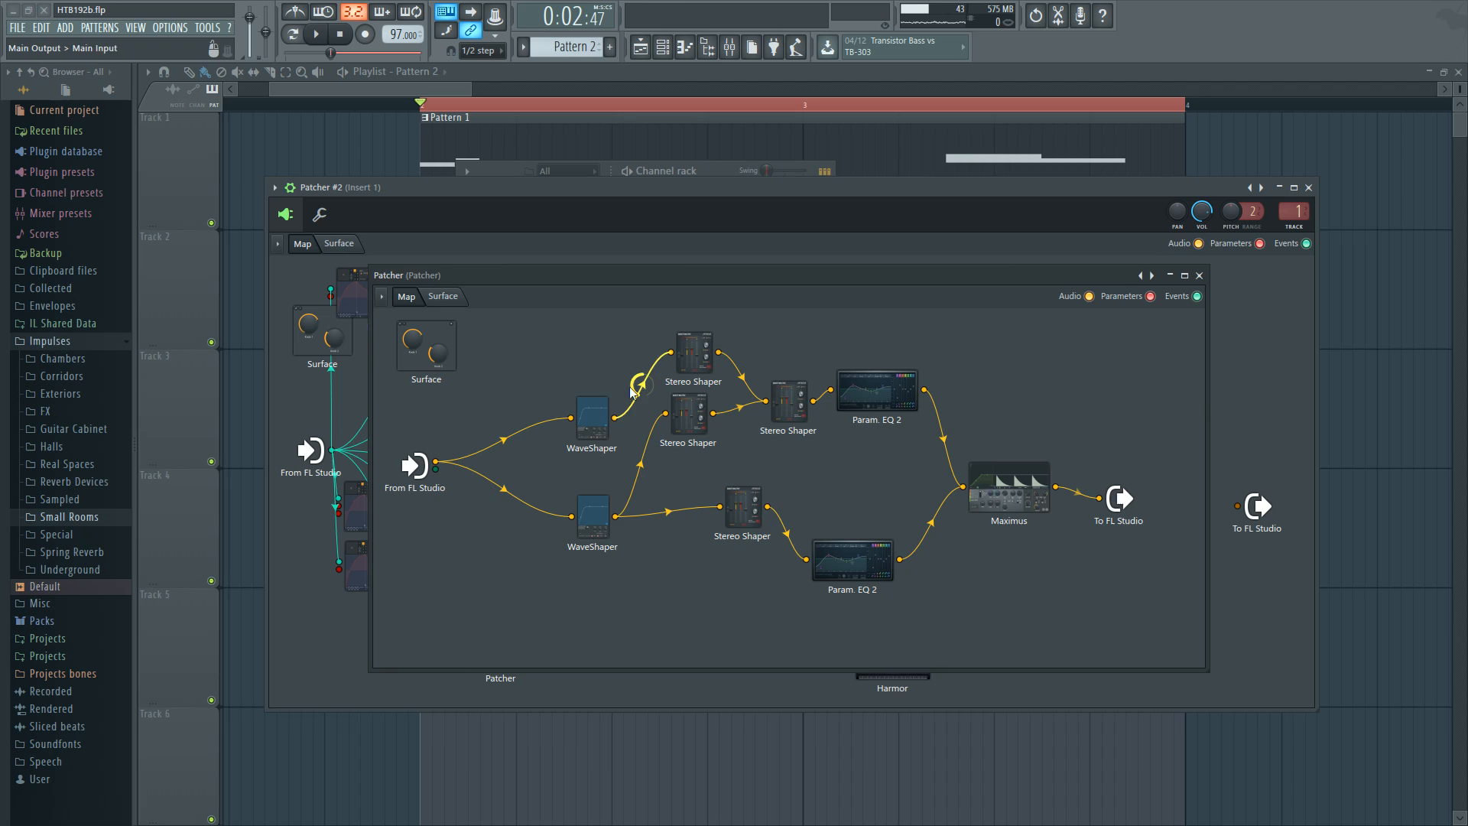
left_click(593, 417)
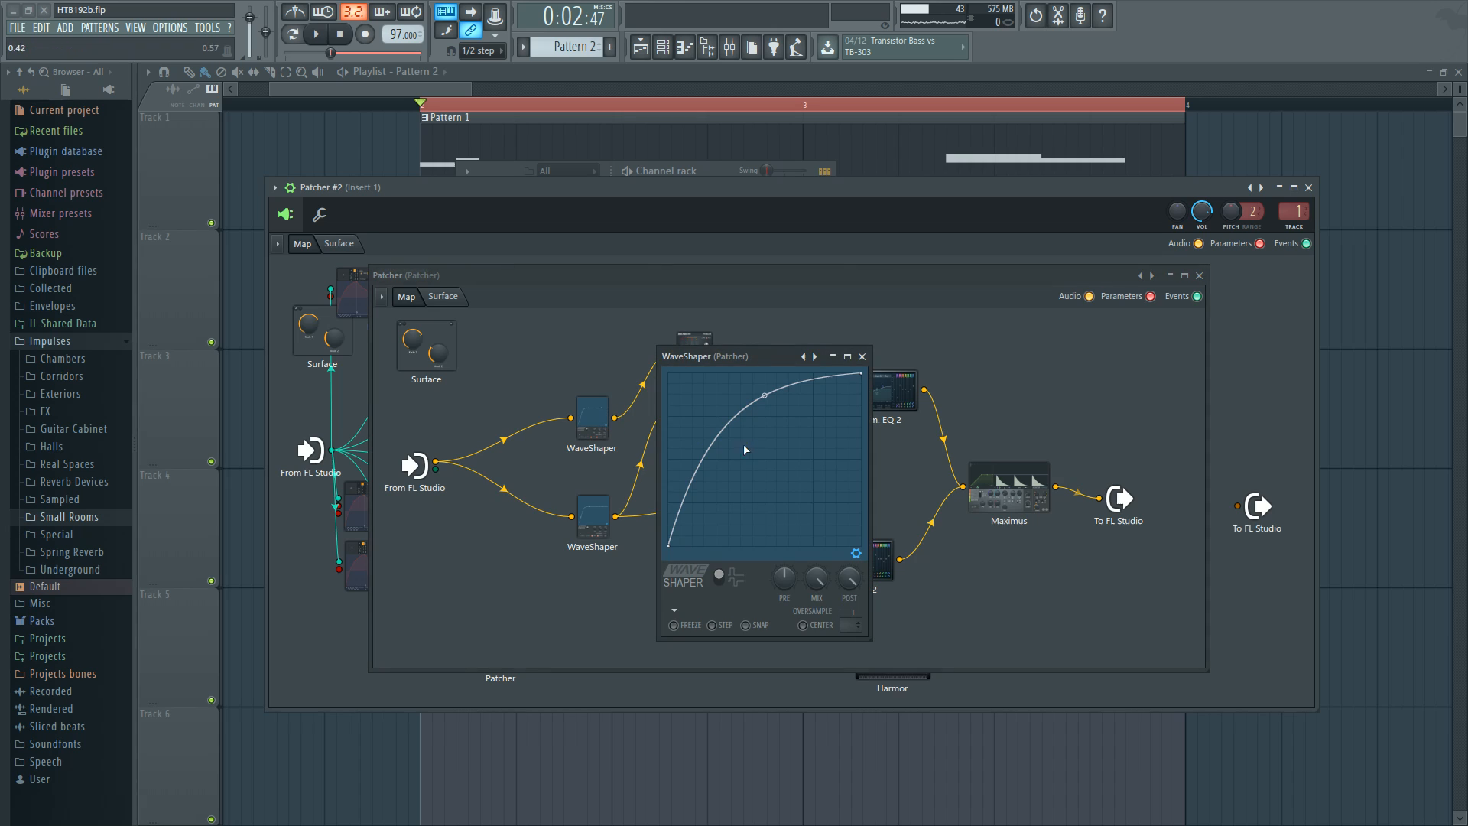
left_click(862, 357)
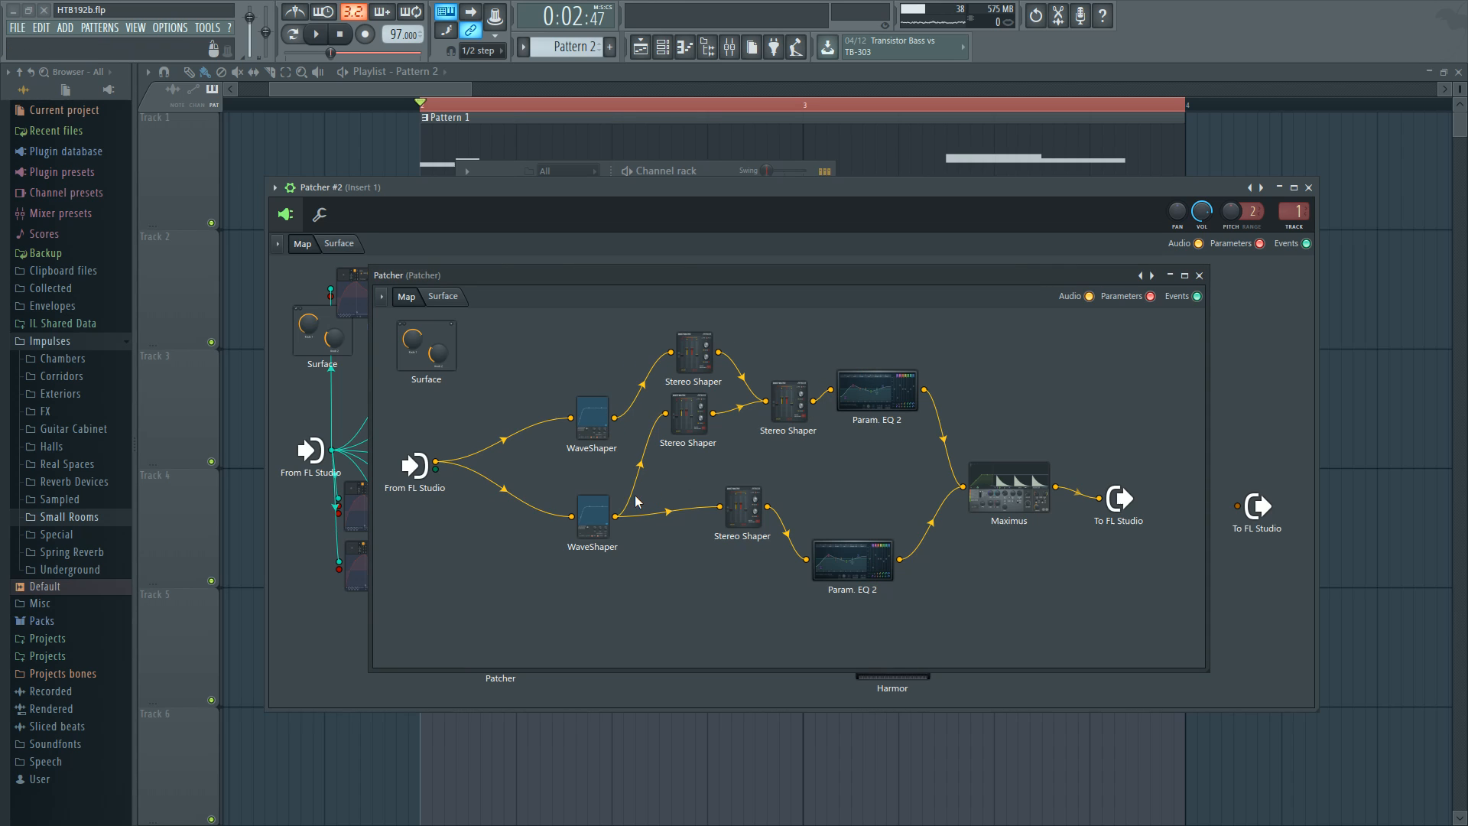
Step: Examine the mixer matrices of the two upper Stereo Shapers that follow the WaveShapers, closing each one
left_click(696, 352)
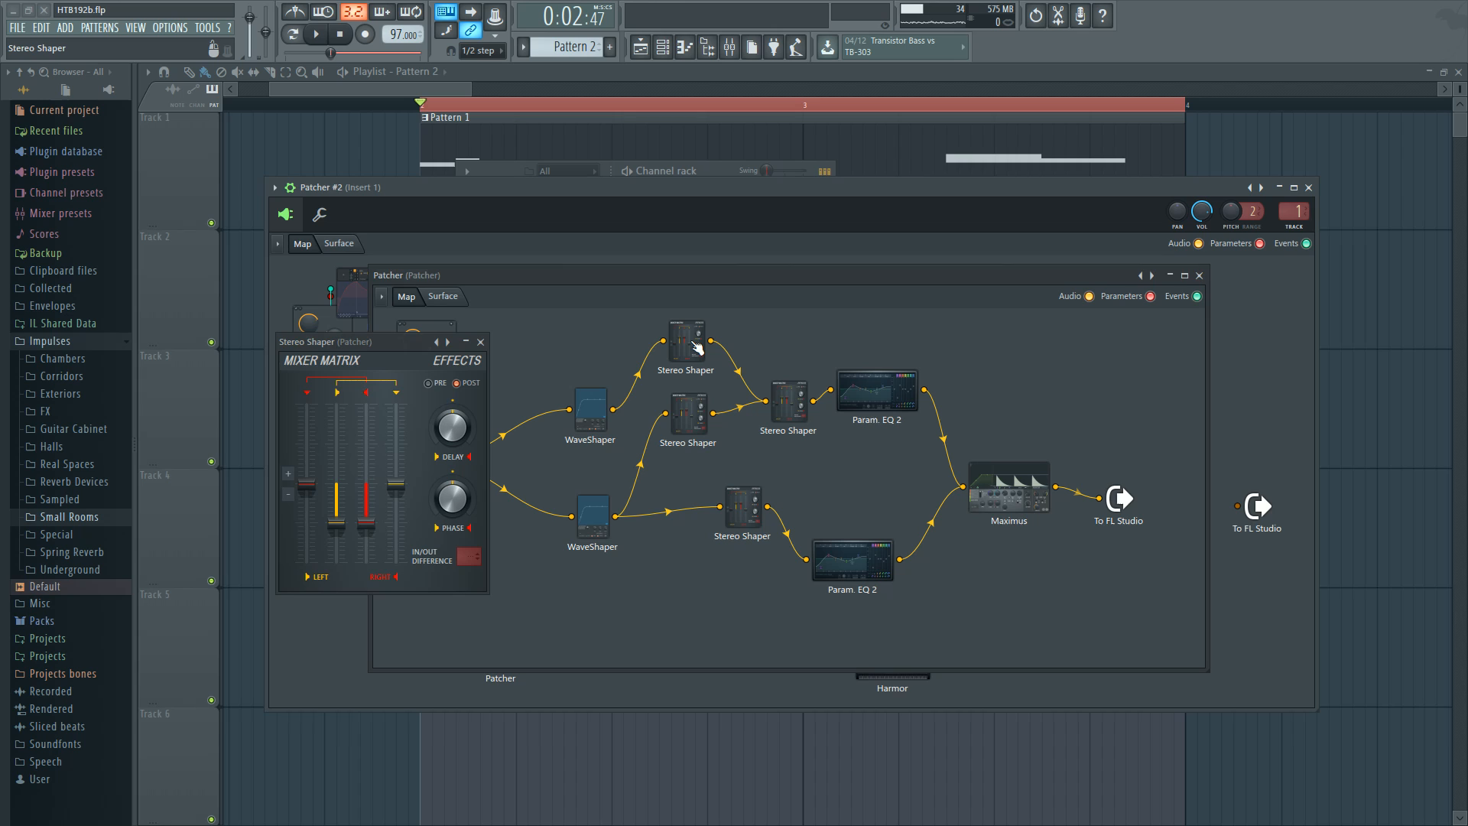
left_click(481, 342)
left_click(690, 416)
left_click(481, 342)
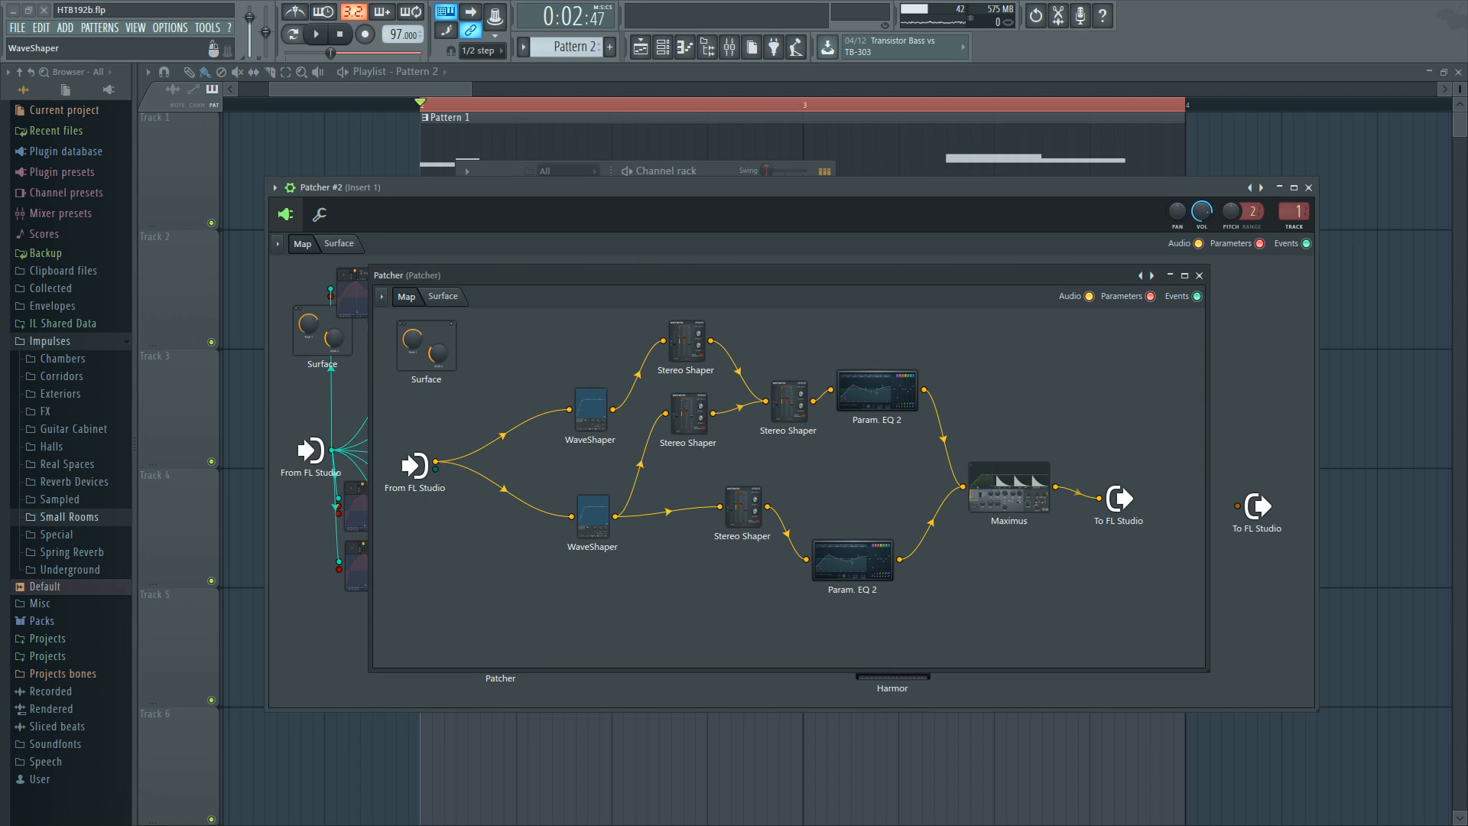
Step: Examine and close the lower WaveShaper, and move the lower Stereo Shaper left to line up beneath the other two
left_click(595, 515)
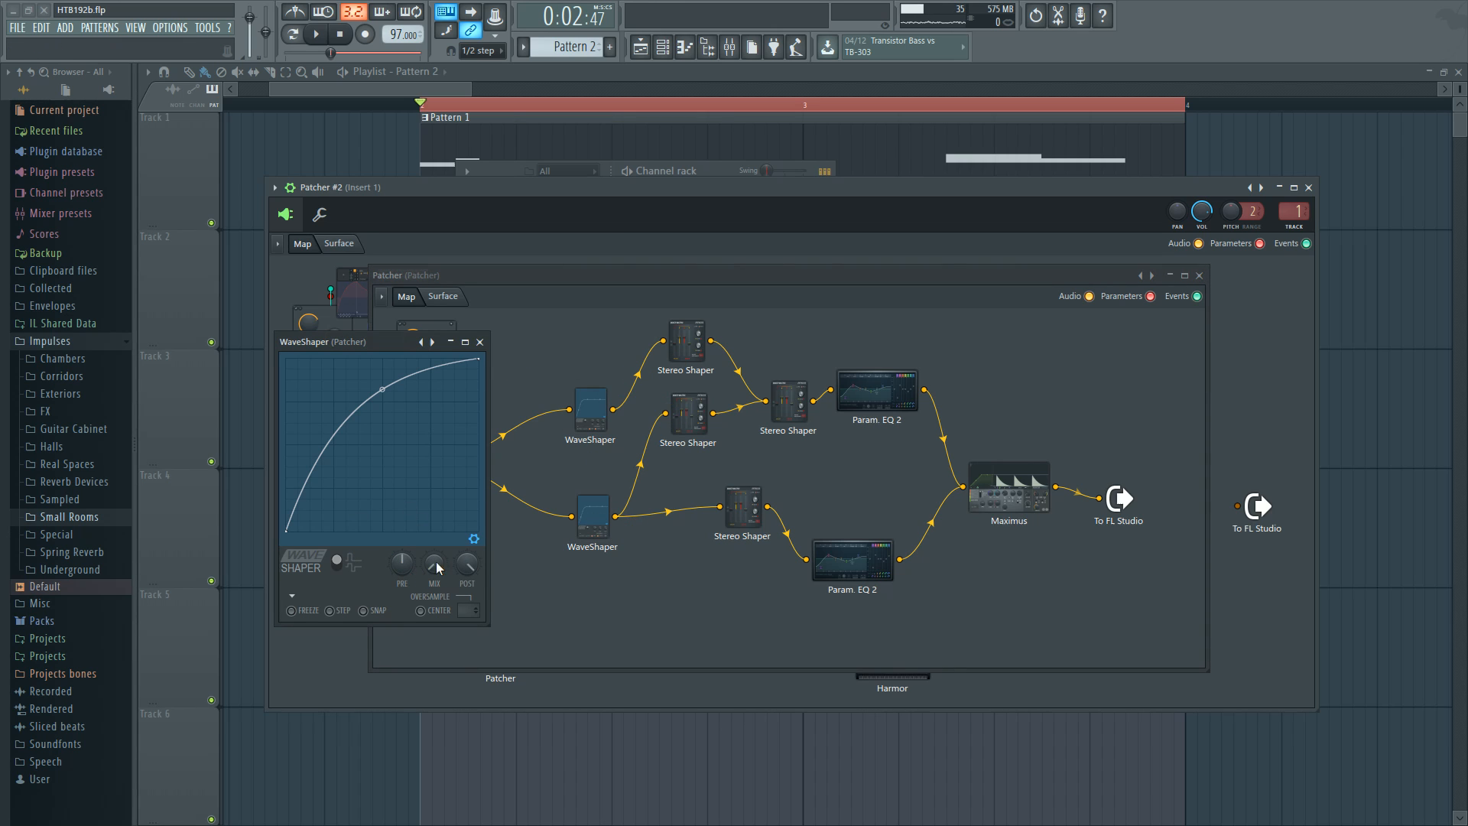
left_click(480, 342)
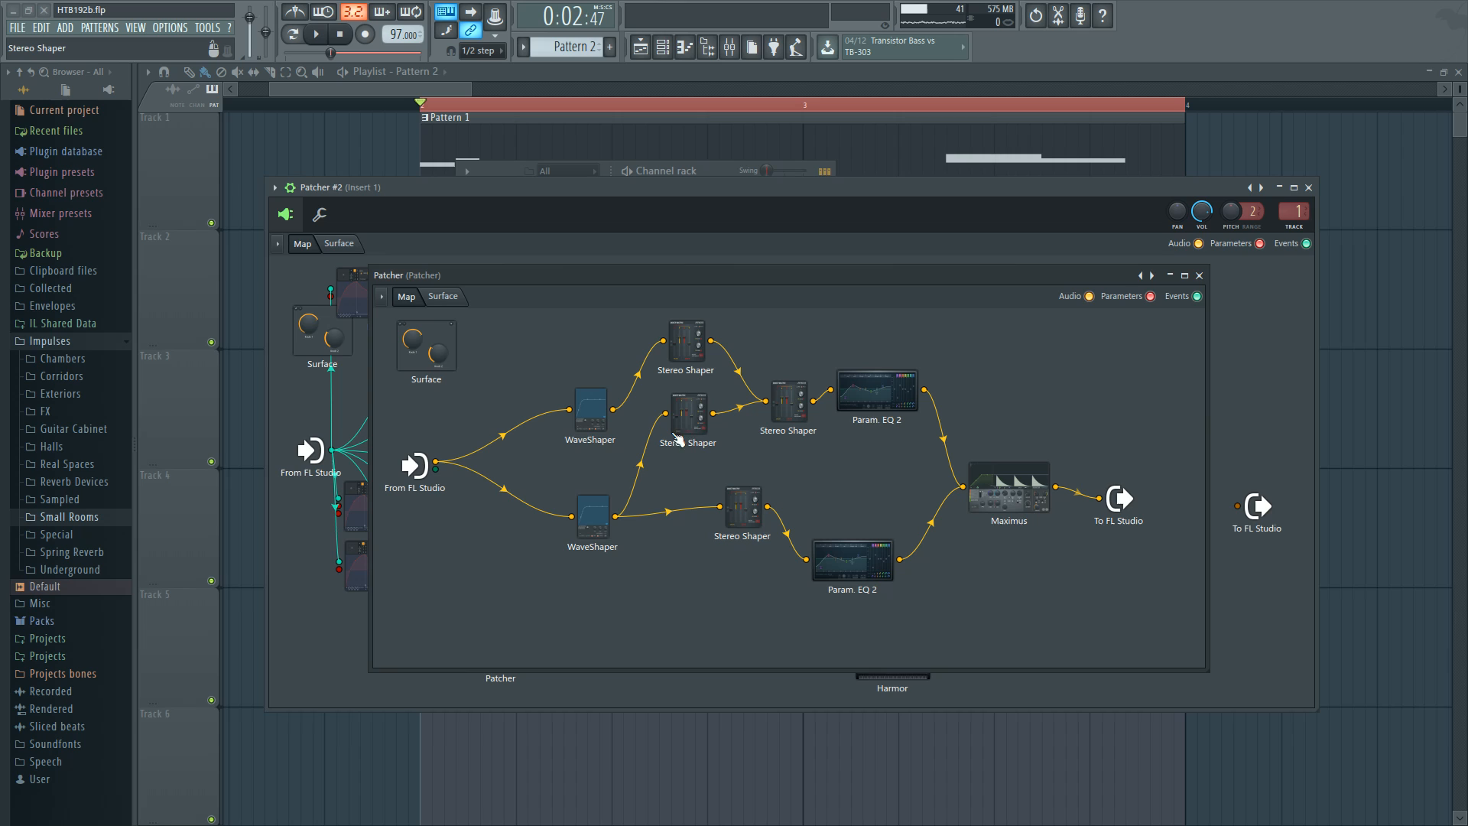
left_click_drag(758, 510, 704, 509)
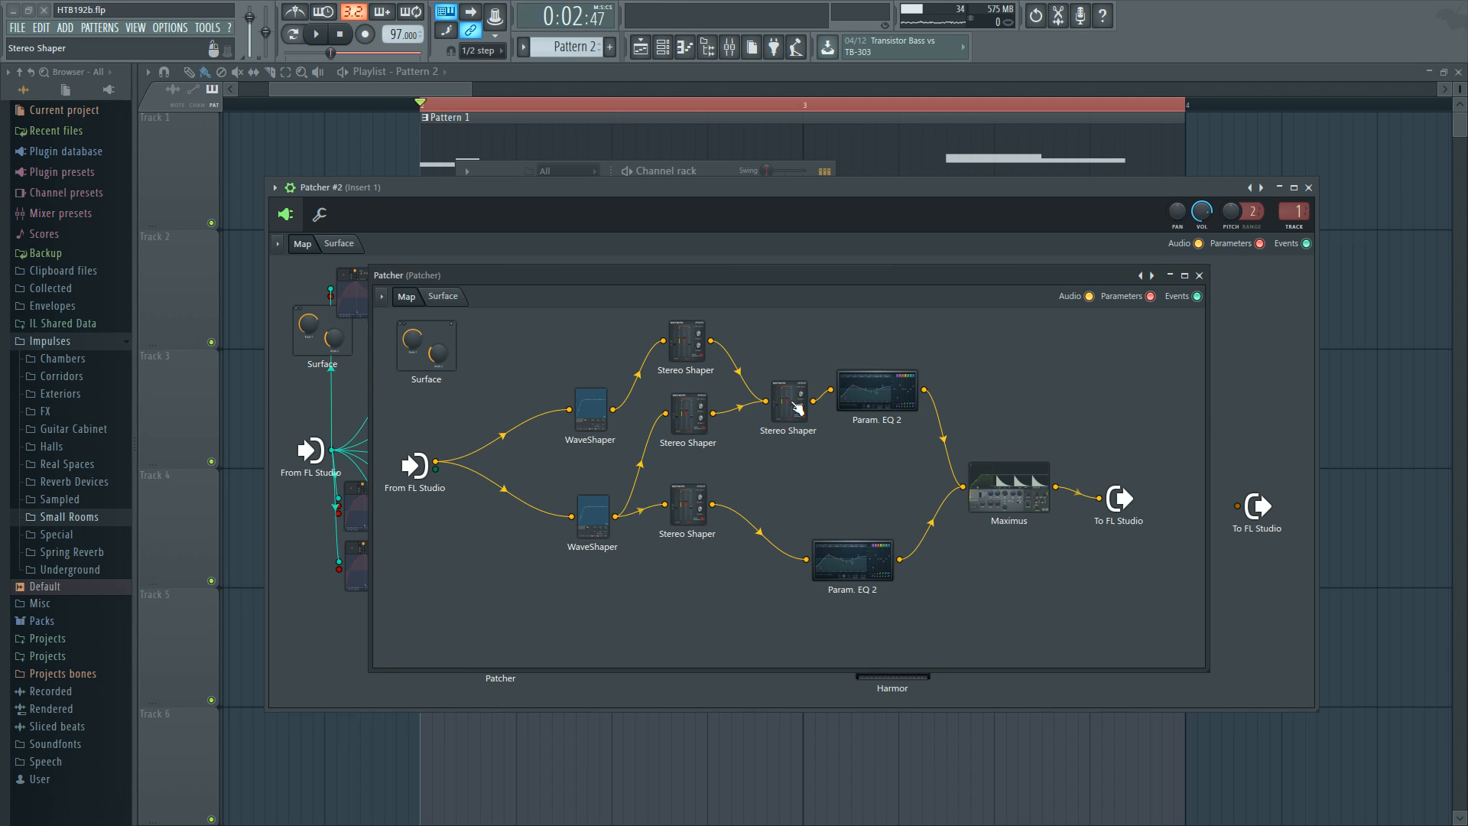
Step: Align the merging Stereo Shaper with the middle one, and shift both WaveShapers slightly upward
left_click_drag(794, 404, 784, 415)
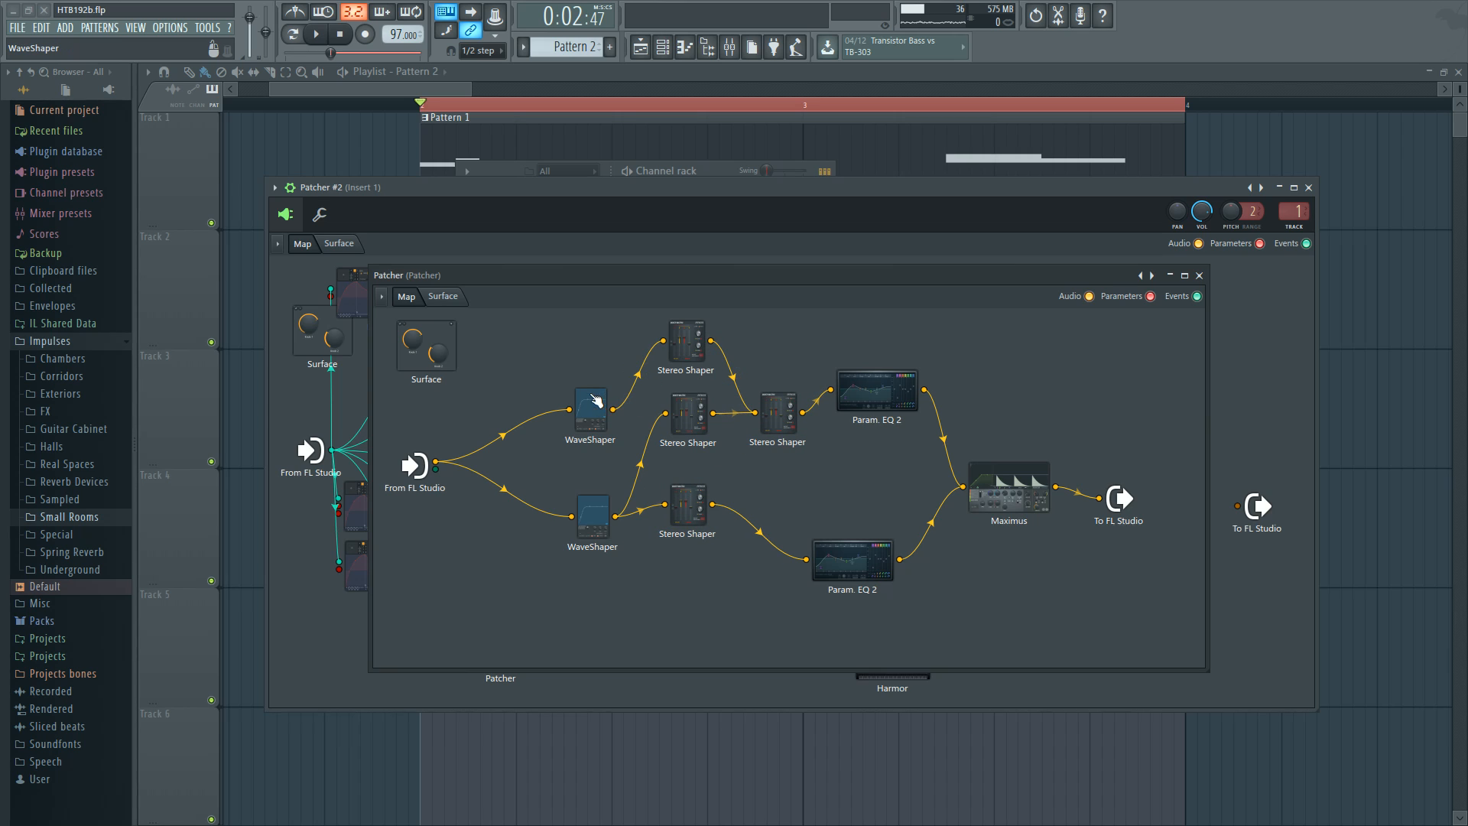
mouse_move(593, 405)
left_mouse_down()
mouse_move(596, 374)
mouse_move(591, 386)
left_mouse_up()
left_click_drag(679, 358, 679, 356)
left_click_drag(593, 526, 588, 512)
left_click_drag(687, 425, 699, 419)
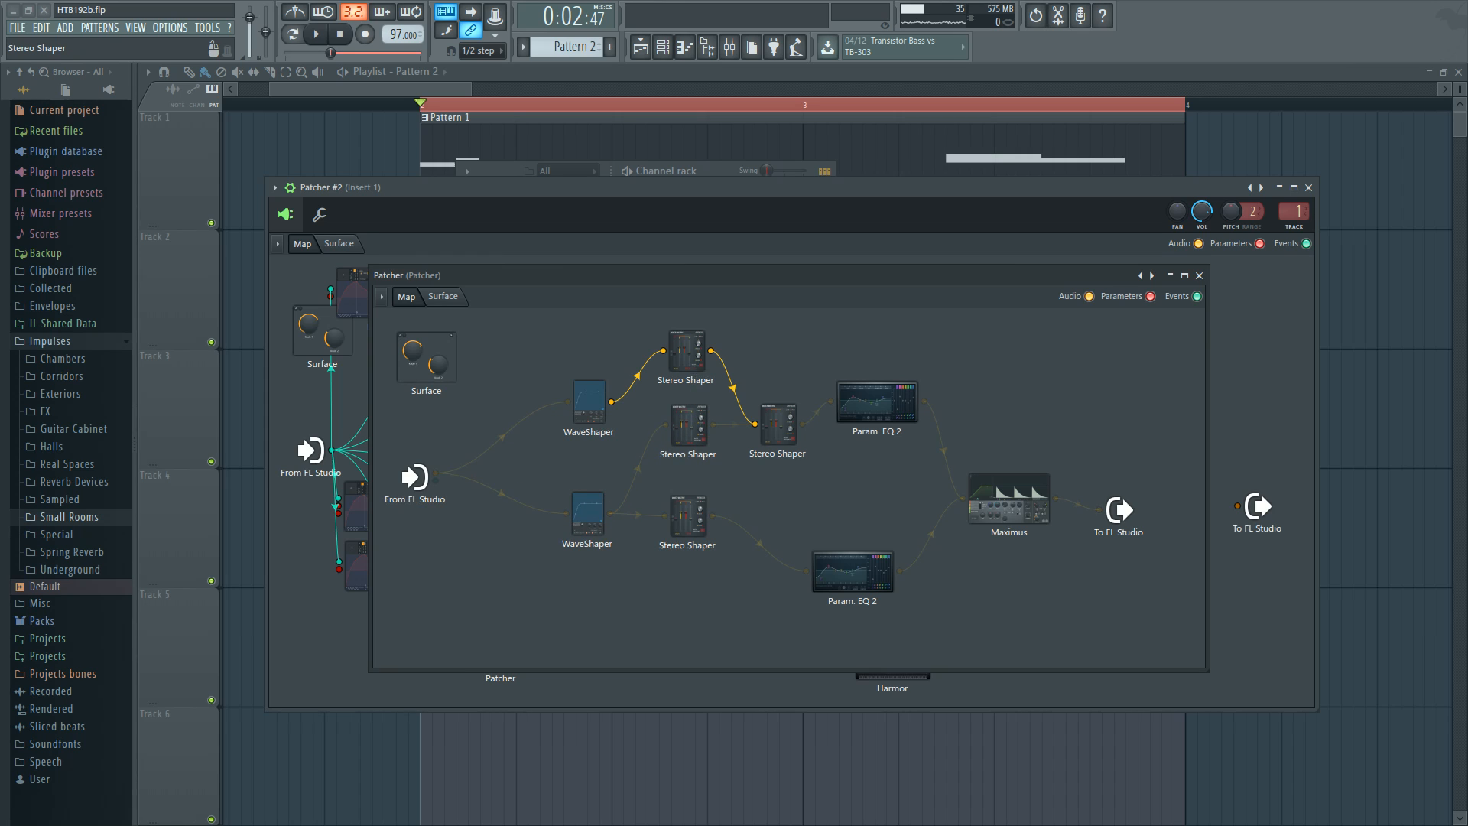
Step: Examine the mixer matrices of the middle Stereo Shaper and the merging Stereo Shaper
left_click(692, 423)
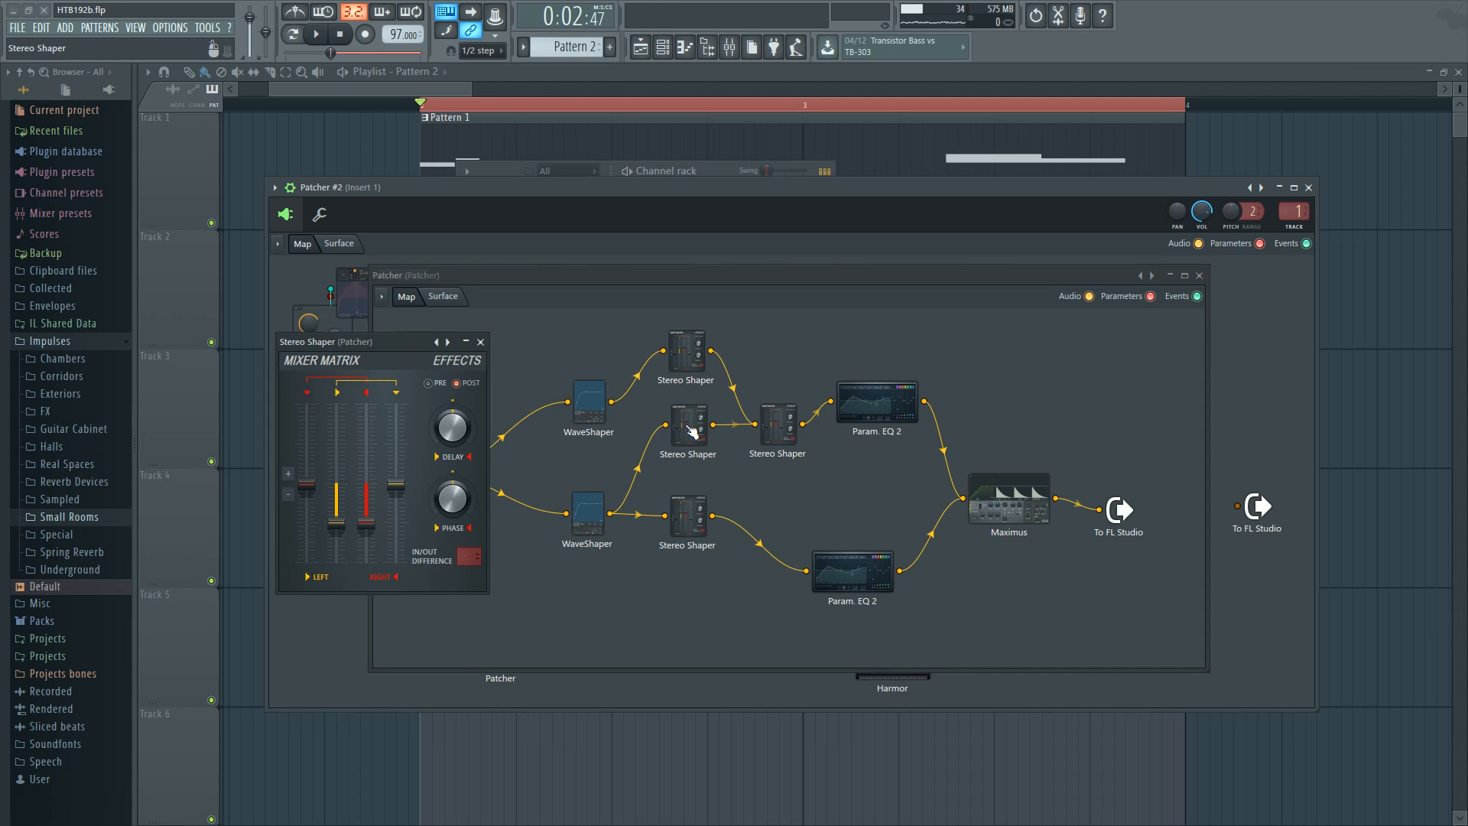
left_click(688, 426)
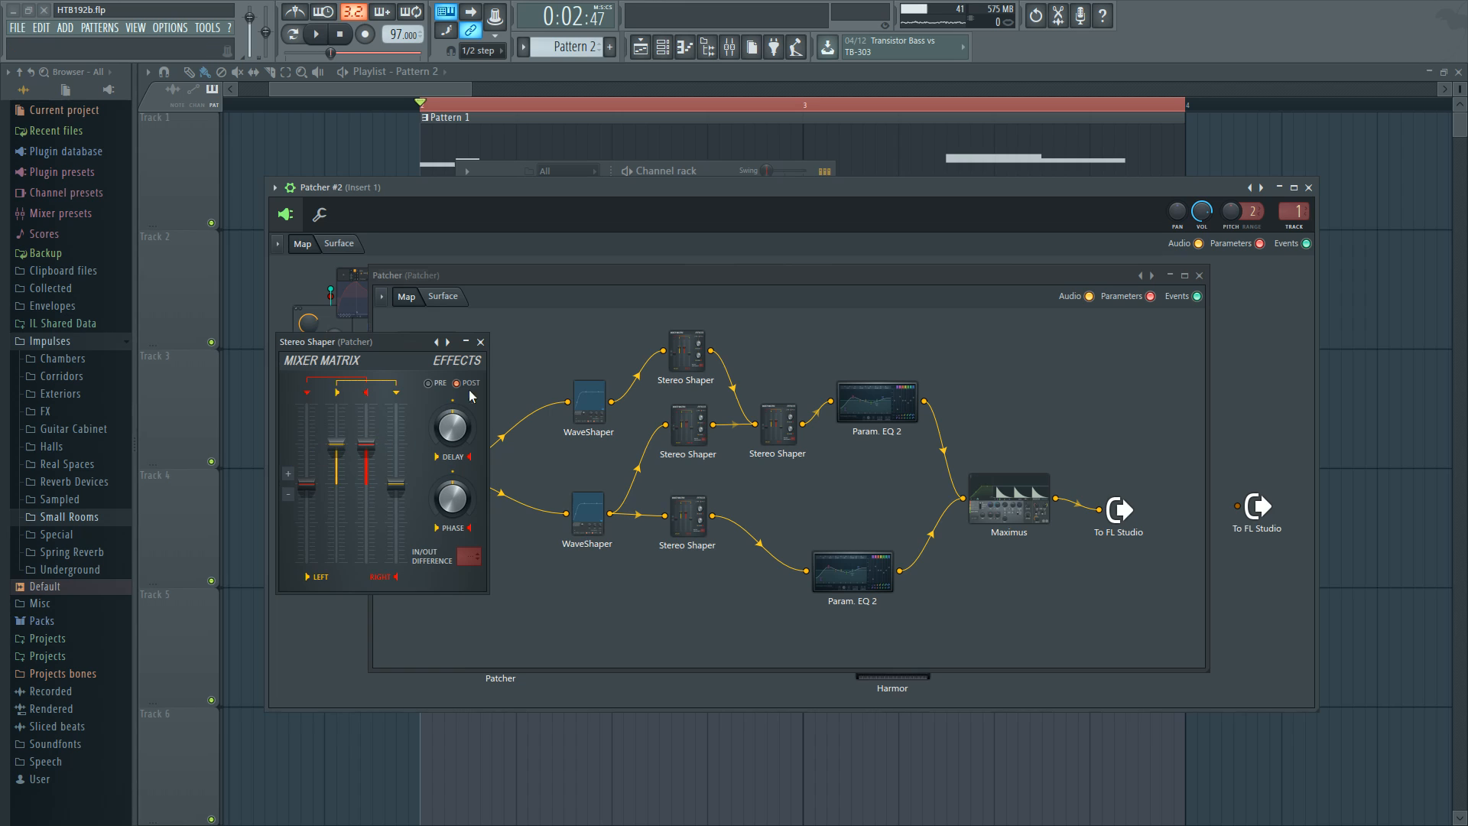
left_click(480, 342)
left_click(778, 425)
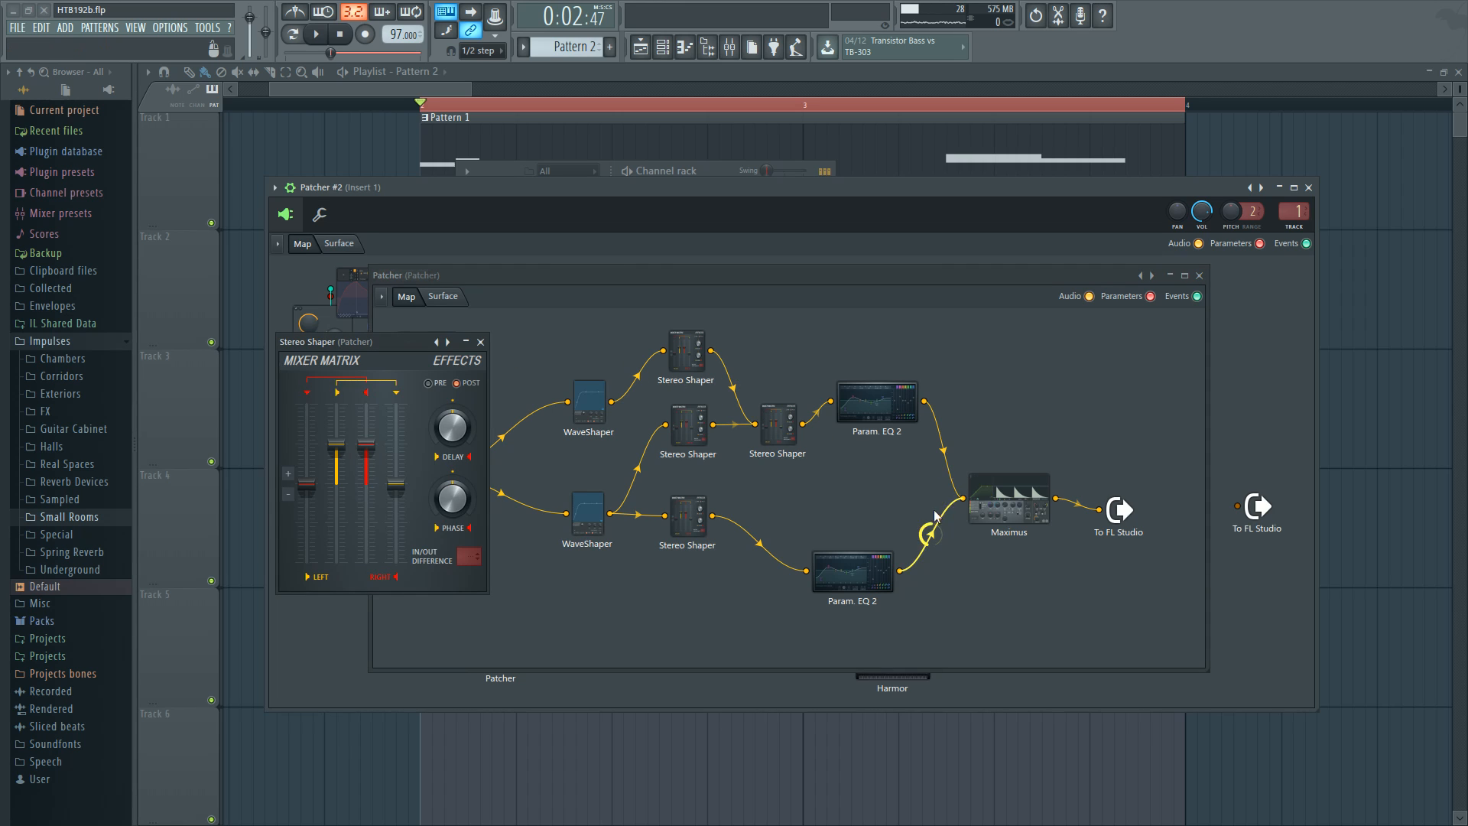
left_click(992, 553)
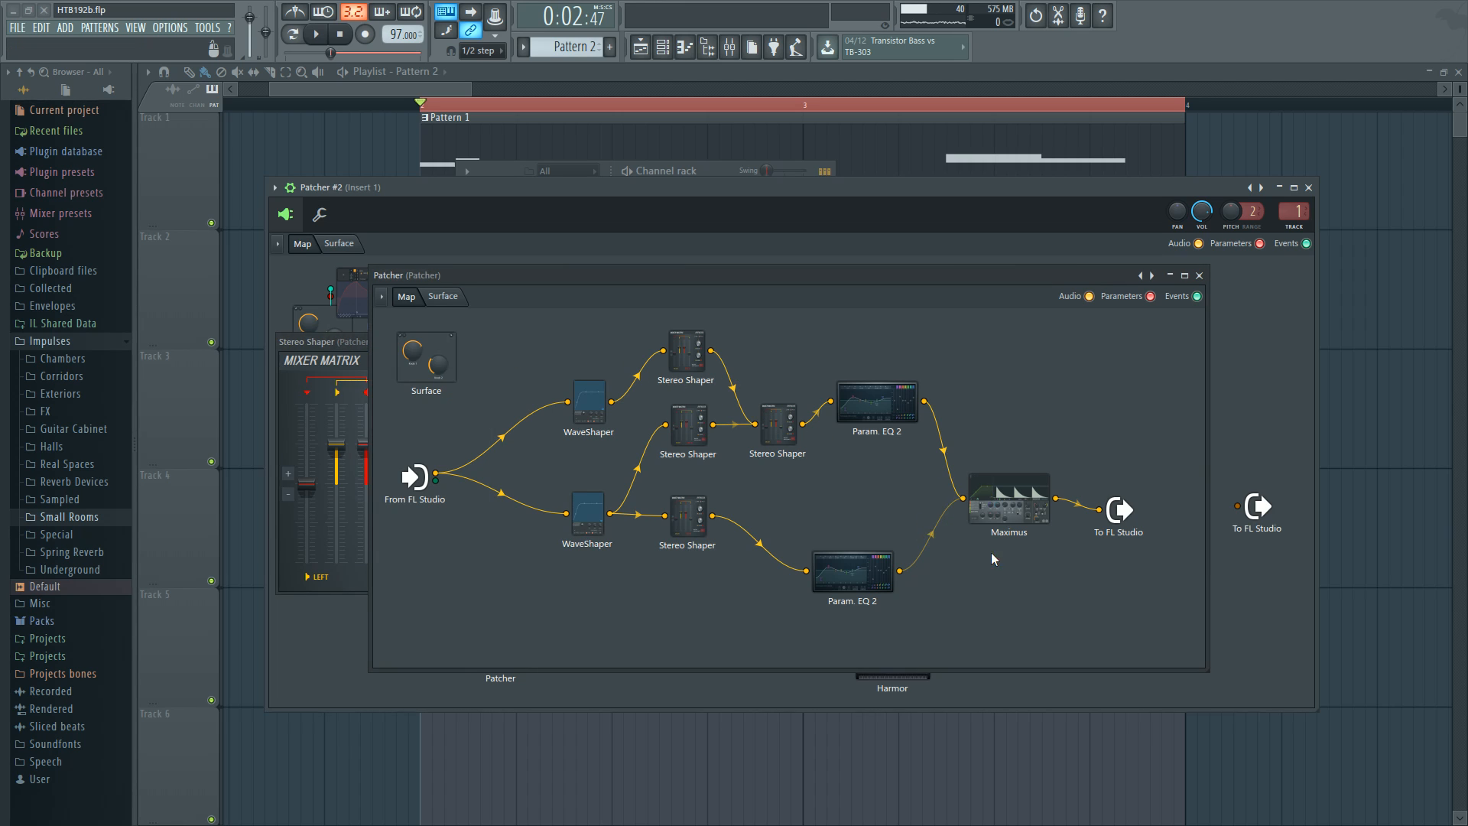
Step: Connect the upper chain's last Patcher directly to the outer To FL Studio, and reopen that Patcher to shift its inner output node
left_click(1199, 275)
left_click_drag(984, 378, 1239, 506)
left_click(953, 376)
left_click_drag(1119, 509, 1138, 498)
Step: Audition the upper WaveShaper alone by temporarily wiring it straight into Maximus and playing the pattern
left_click_drag(612, 401, 963, 497)
key("space")
key("space")
left_click_drag(962, 498, 949, 457)
left_click_drag(948, 459, 963, 497)
Step: Audition the lower WaveShaper alone through a temporary direct link into Maximus, and remove that link after playback
left_click_drag(603, 524, 961, 499)
key("space")
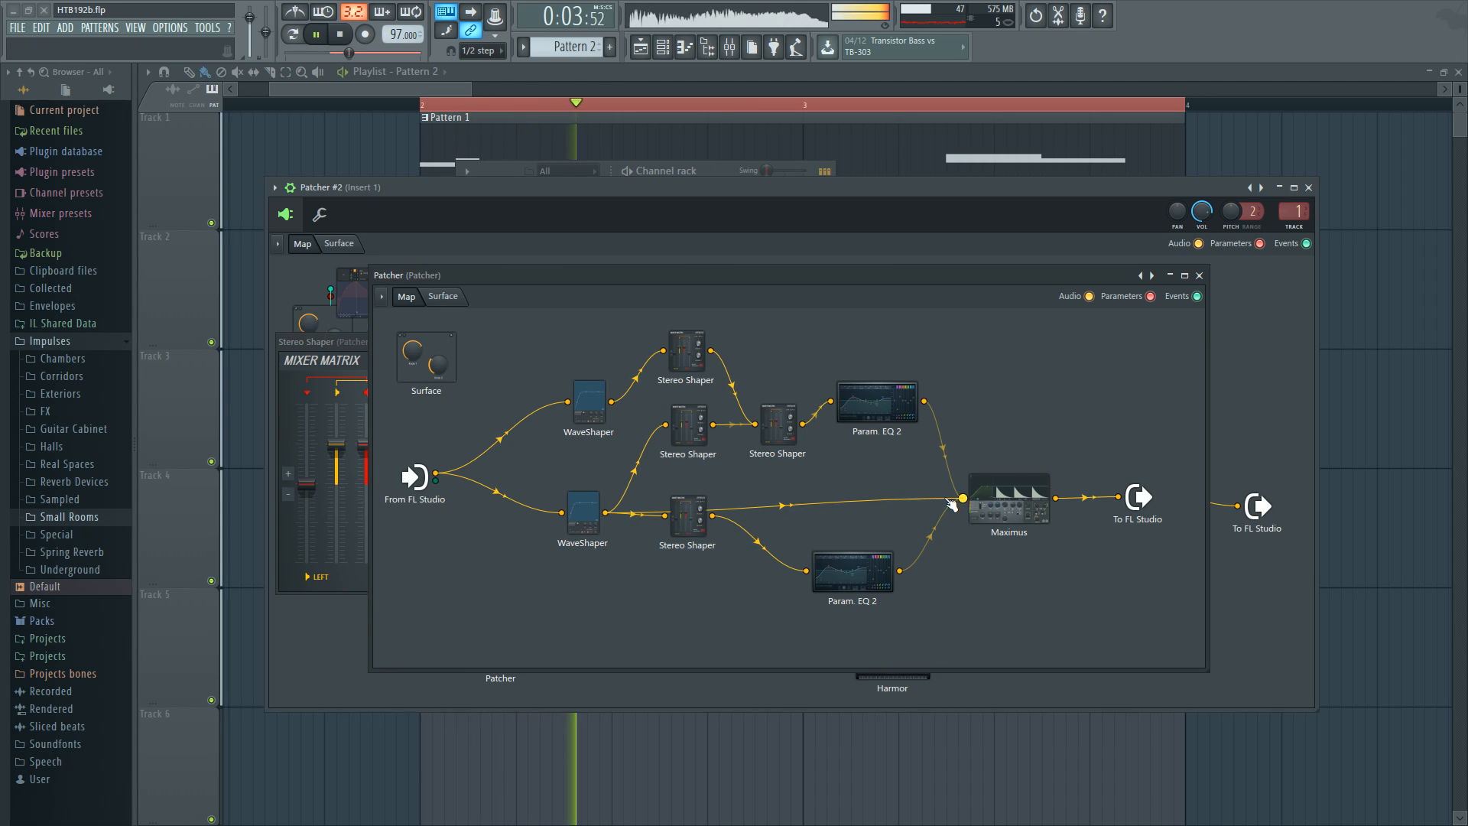
key("space")
left_click_drag(962, 497, 940, 524)
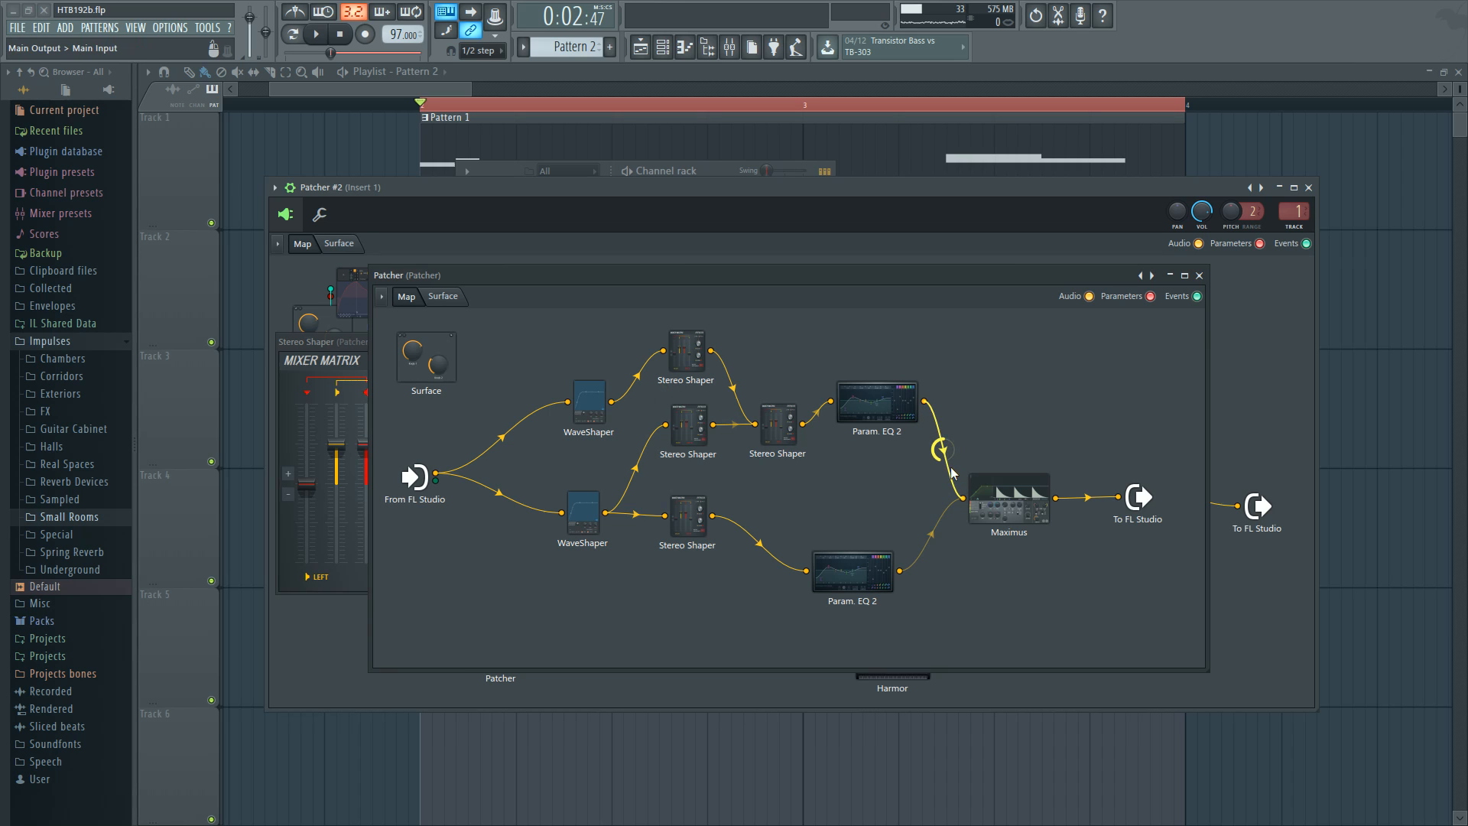
Step: Examine the upper Param. EQ 2's curve, close it, and move that EQ up and to the right
left_click(863, 434)
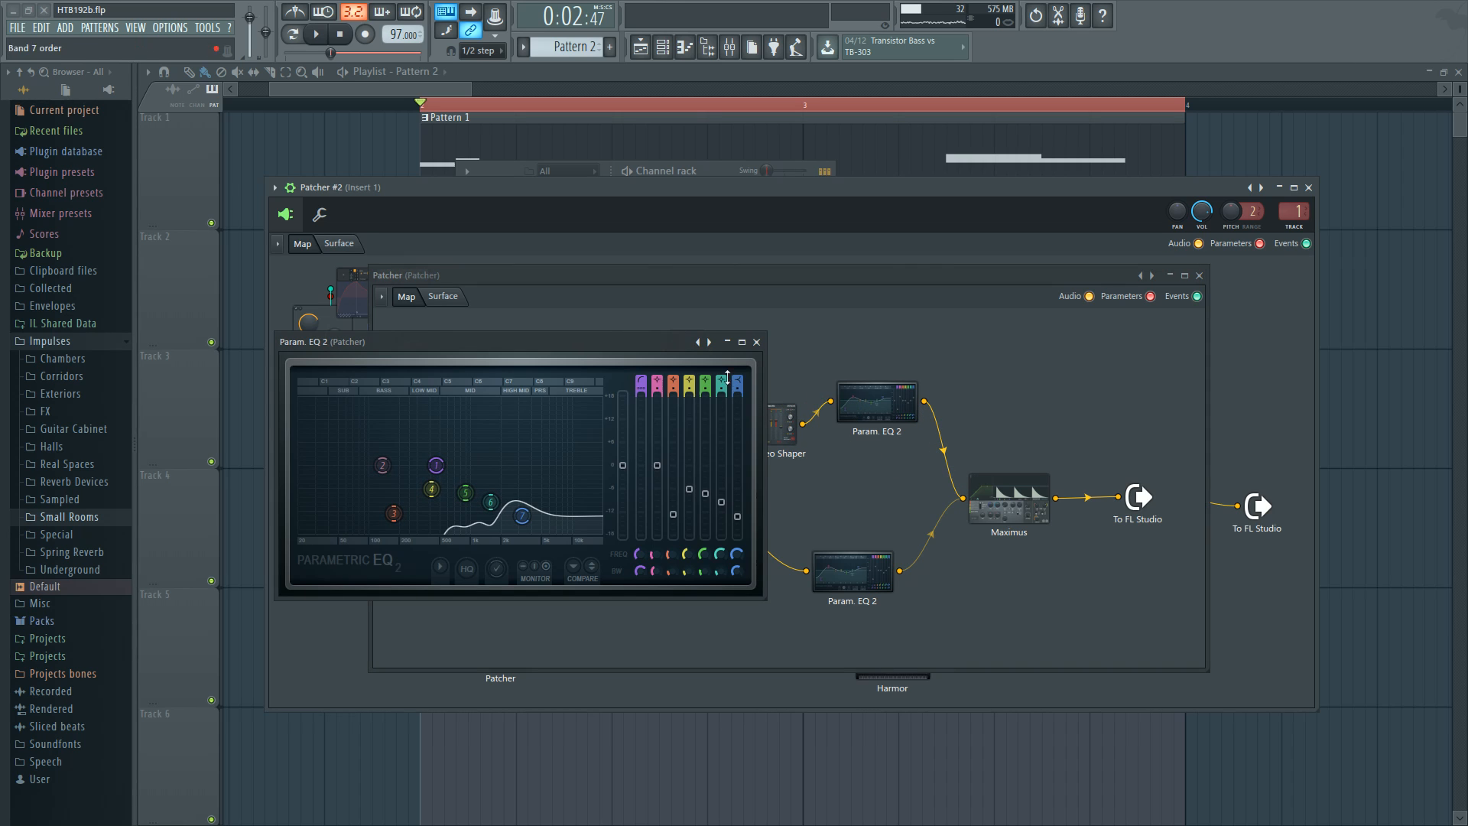
left_click(862, 433)
left_click_drag(863, 434, 887, 391)
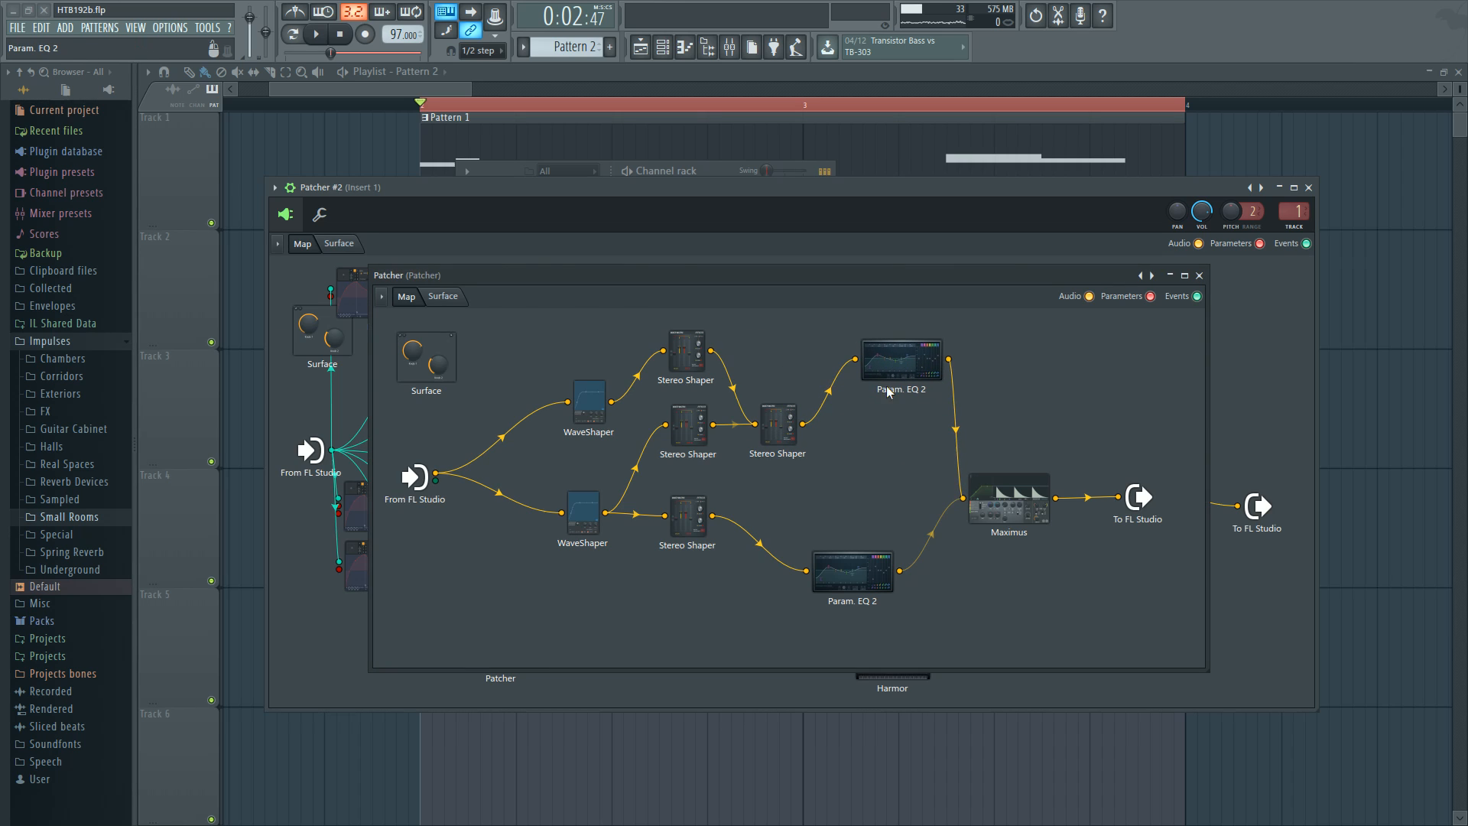
Step: Replace both Param. EQ 2 links into Maximus with a direct link from the merging Stereo Shaper, and play the pattern
left_click(964, 497)
left_click_drag(803, 424, 964, 498)
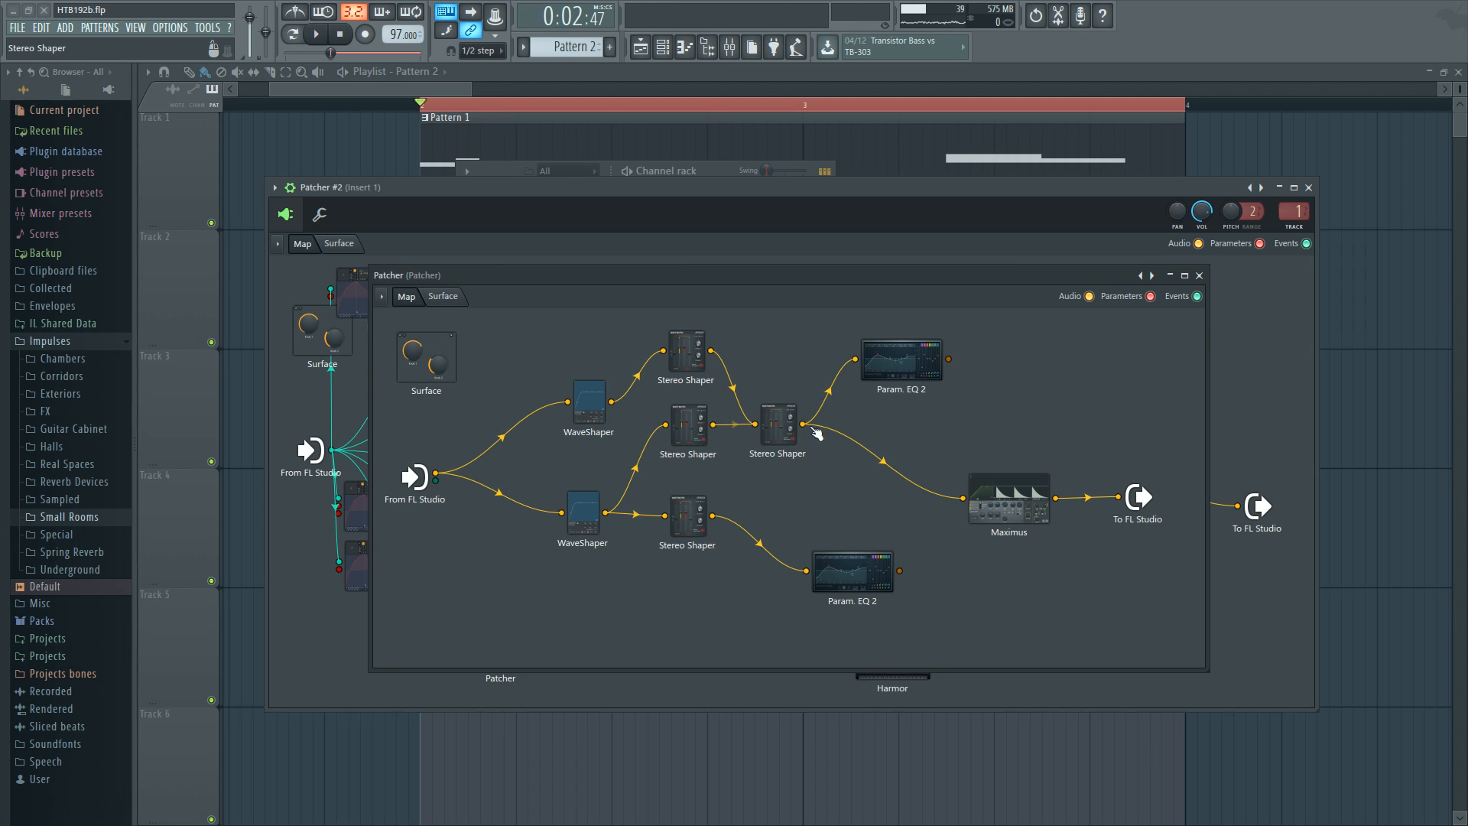
left_click_drag(863, 555, 855, 551)
key("space")
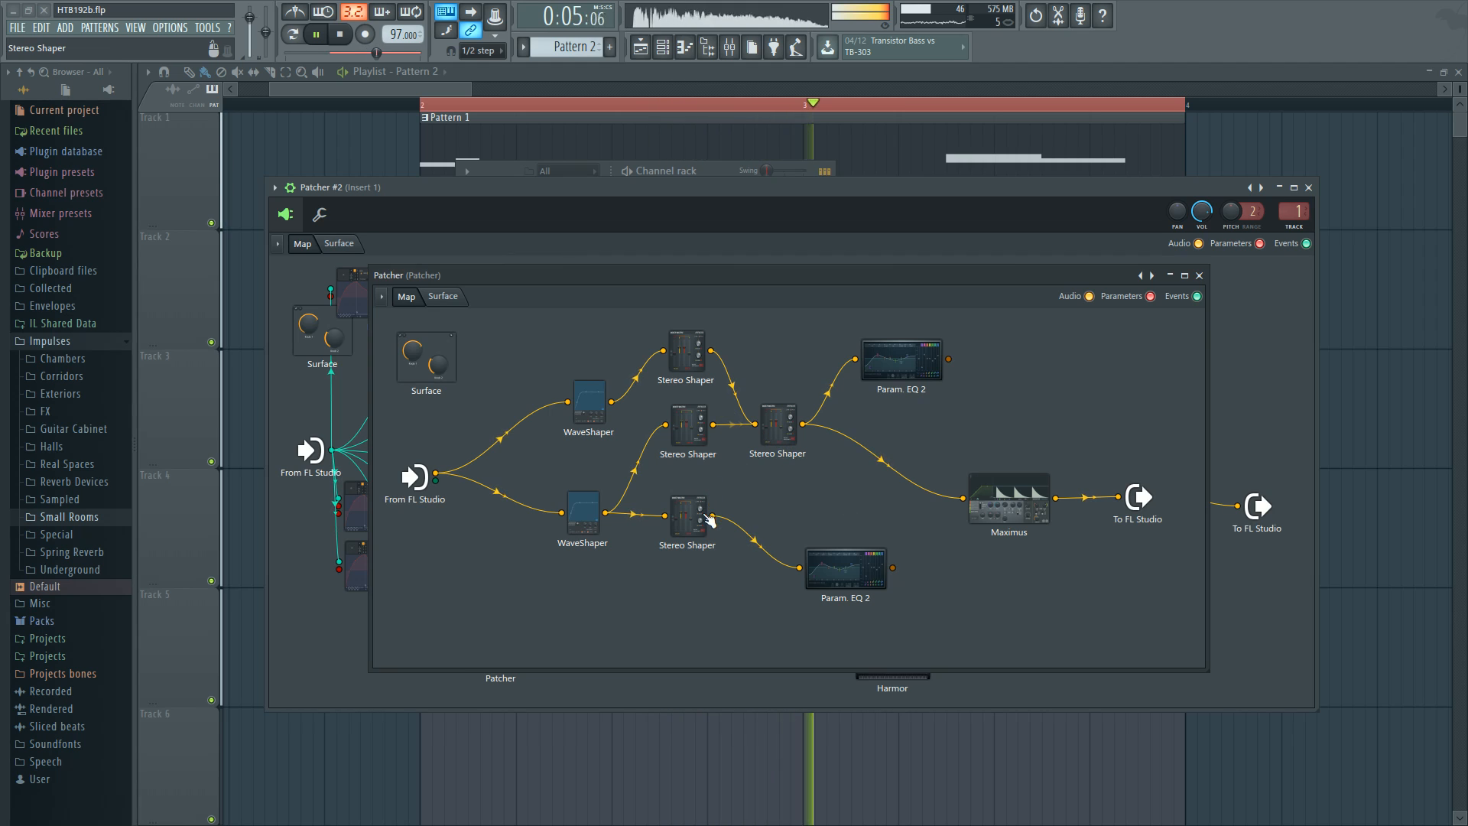
left_click_drag(704, 515, 704, 524)
key("space")
Step: Review the middle, upper and merging Stereo Shapers' settings
left_click(702, 433)
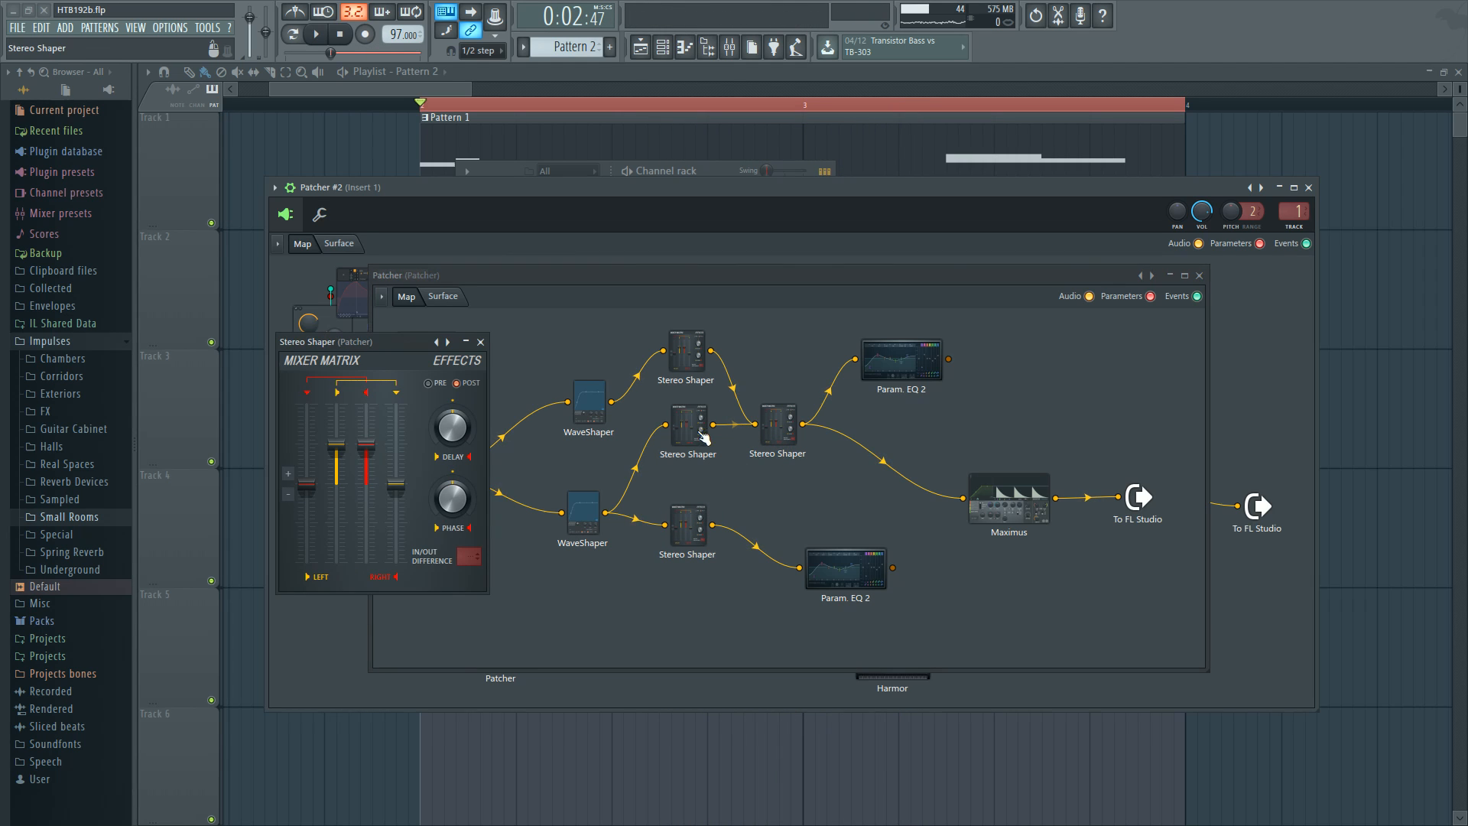
left_click(689, 358)
left_click(780, 438)
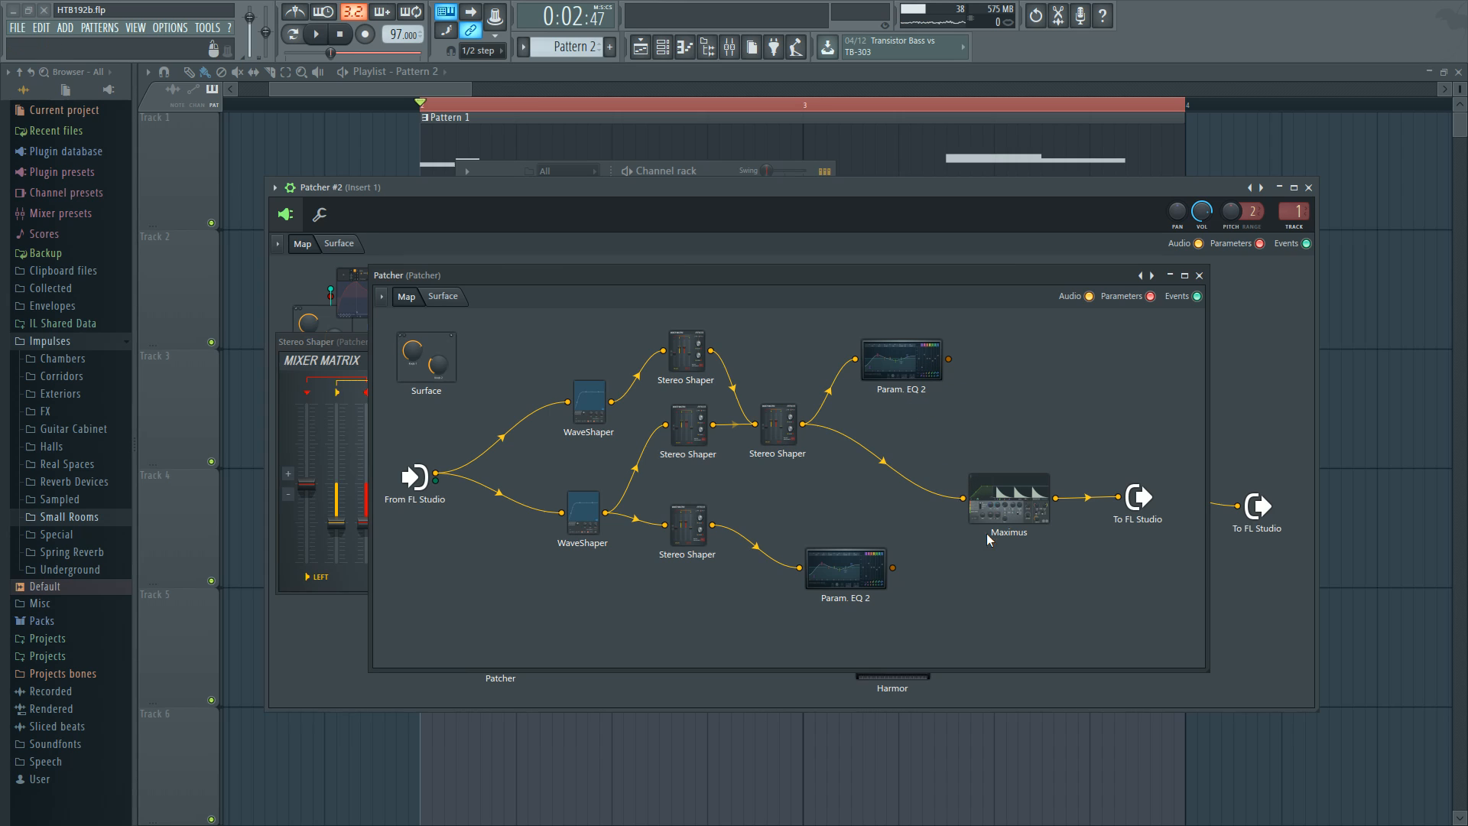
Step: Bypass Maximus by wiring the merging Stereo Shaper straight to the inner To FL Studio, move Maximus aside, and play the pattern
left_click_drag(1118, 497, 1086, 500)
left_click(1199, 275)
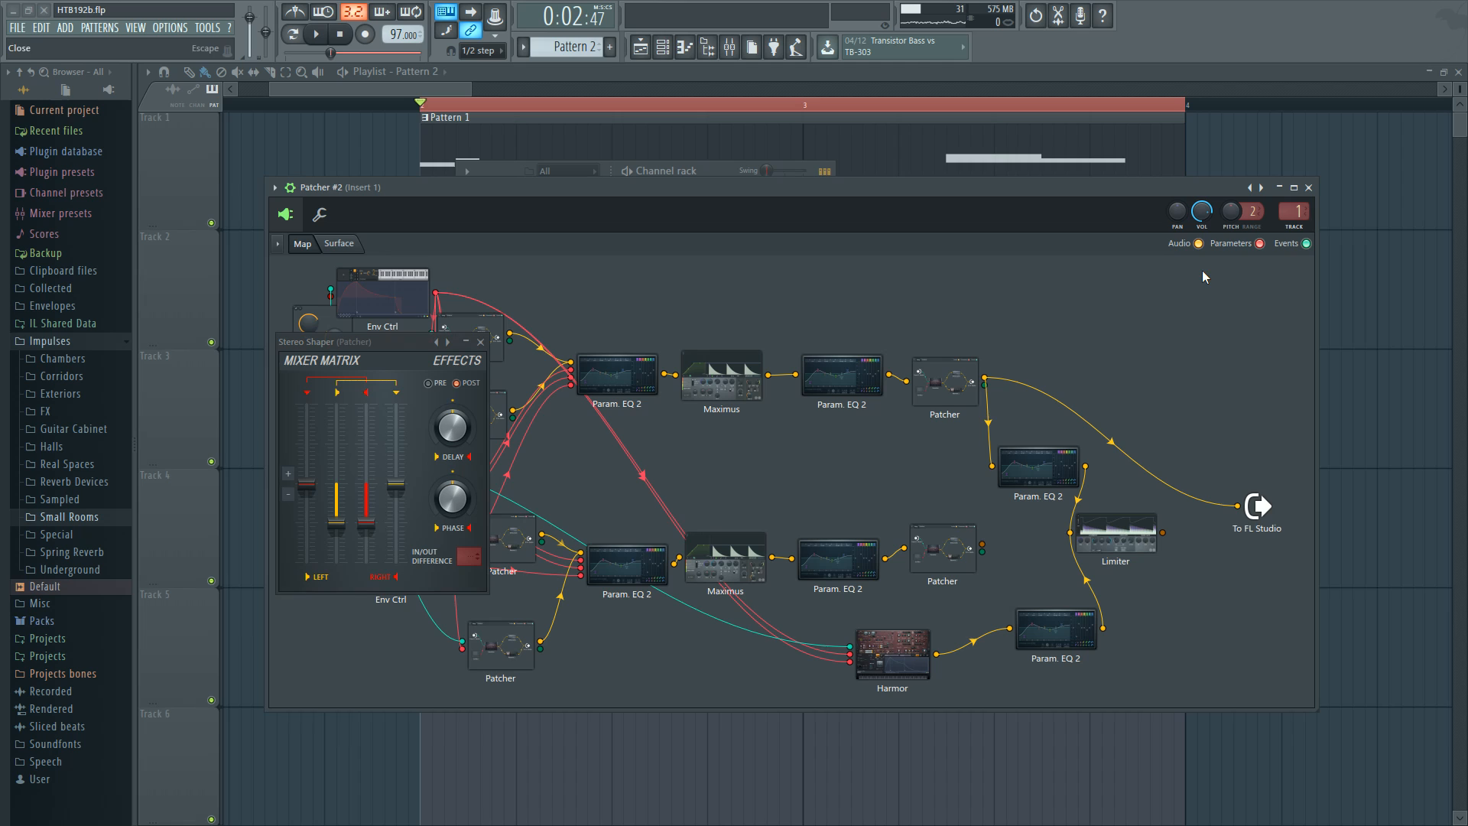
left_click(956, 386)
left_click_drag(1029, 500, 1119, 497)
key("space")
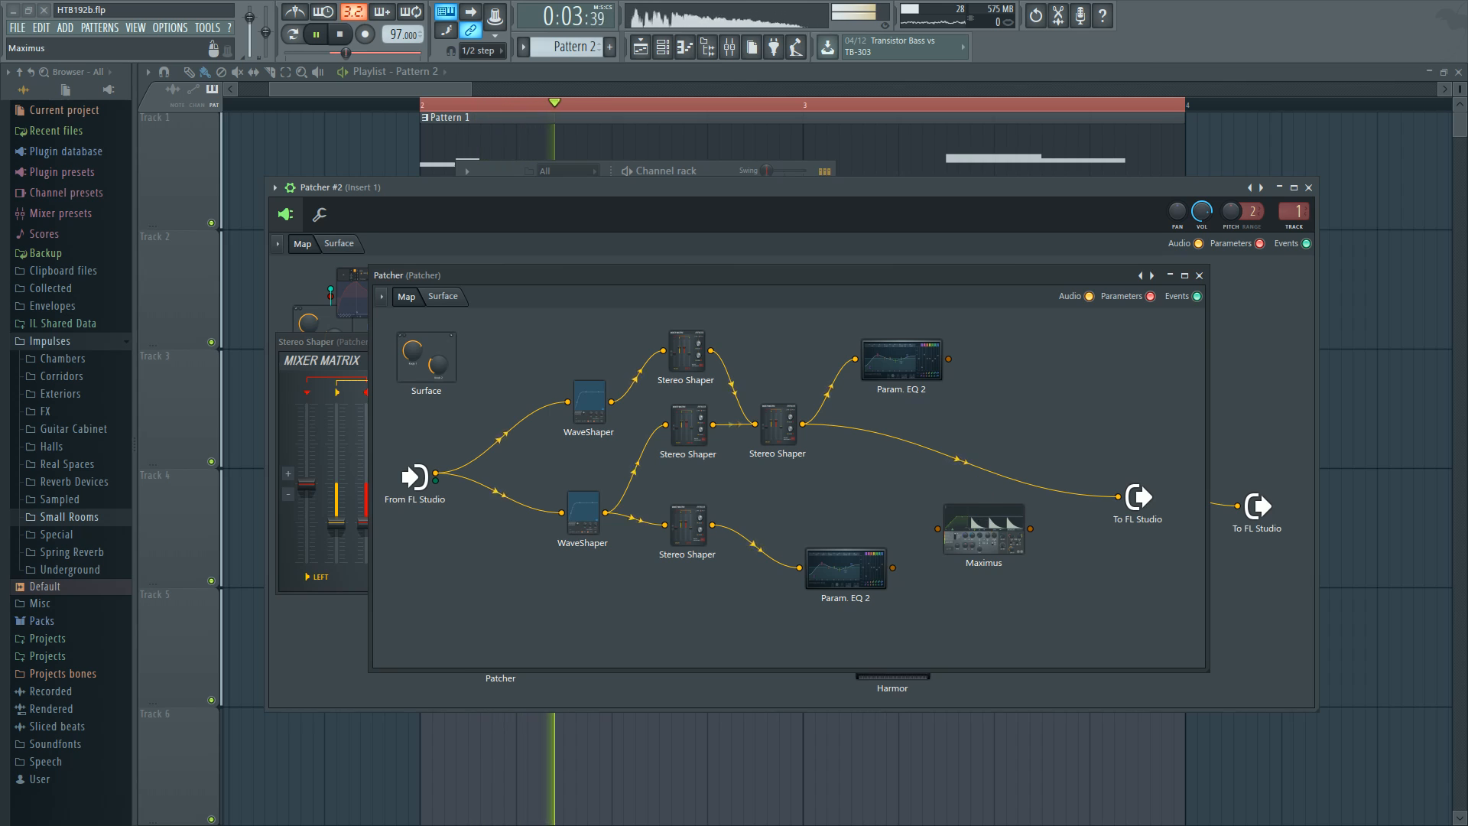
left_click_drag(985, 523, 1032, 584)
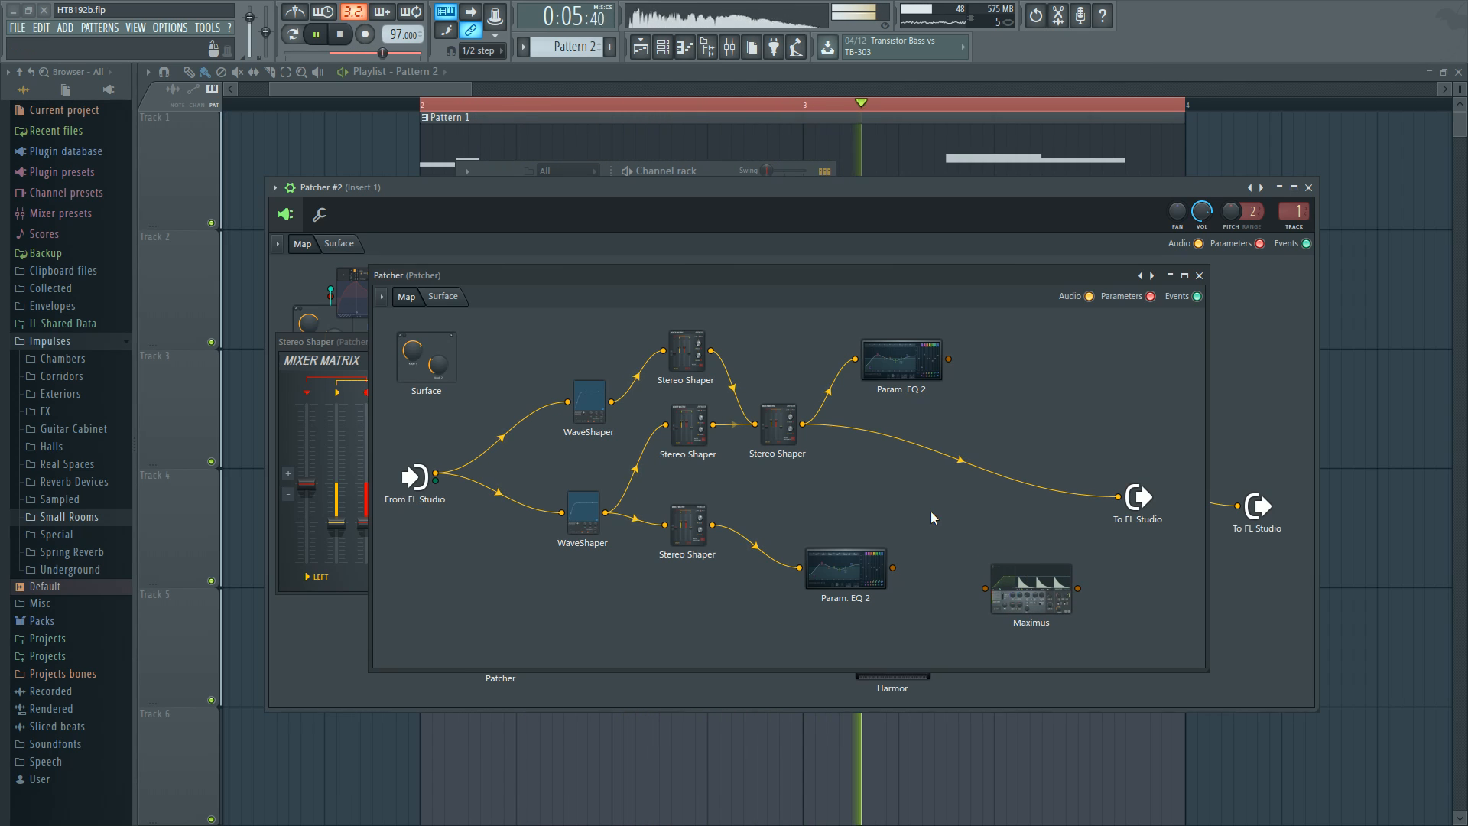
key("space")
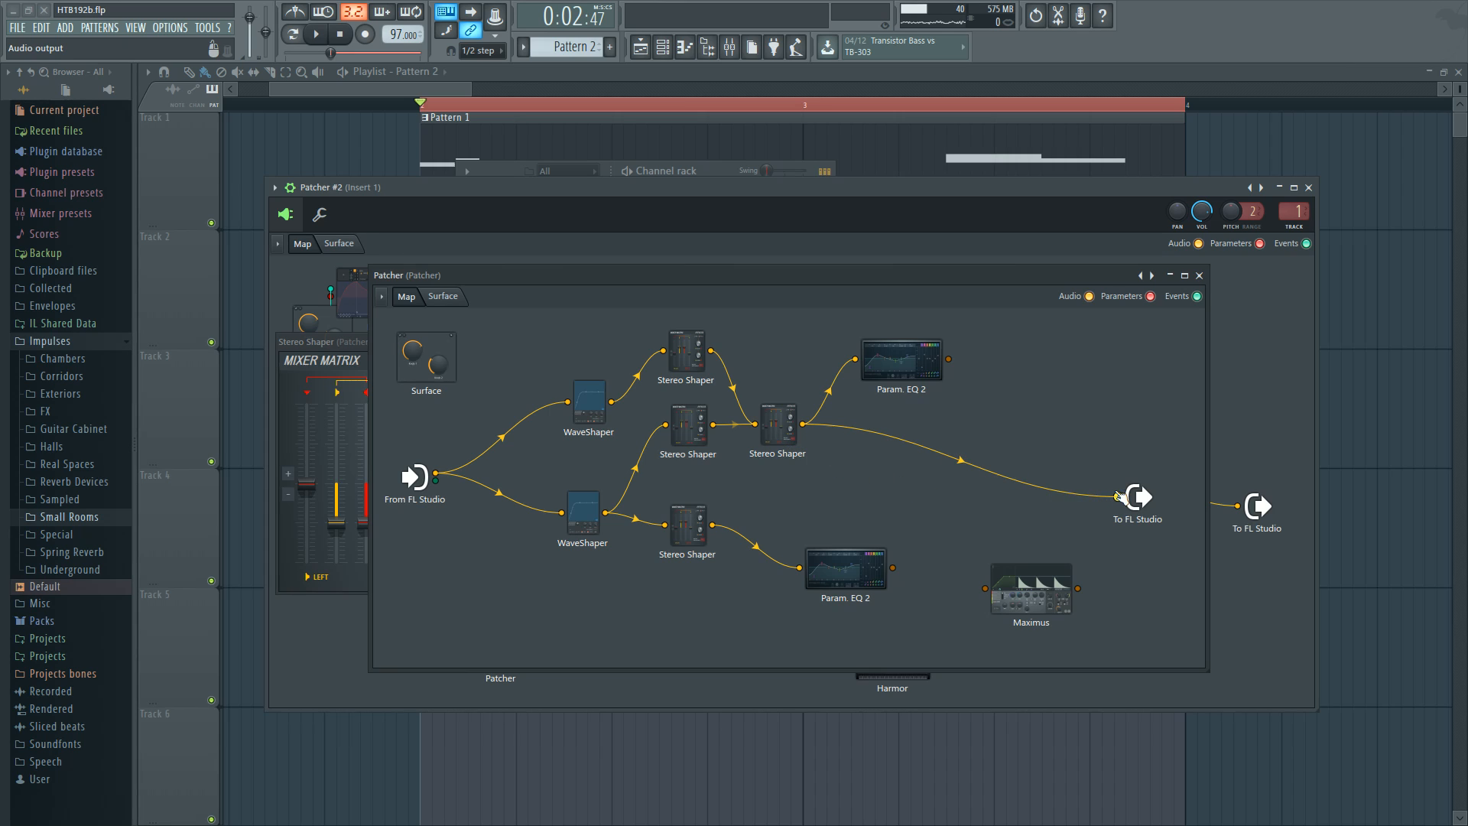
Step: Disconnect the merging Stereo Shaper from the output, shift the lower Param. EQ 2 right, and reconnect the Stereo Shaper
left_click_drag(1119, 497, 1063, 513)
left_click_drag(833, 566, 861, 572)
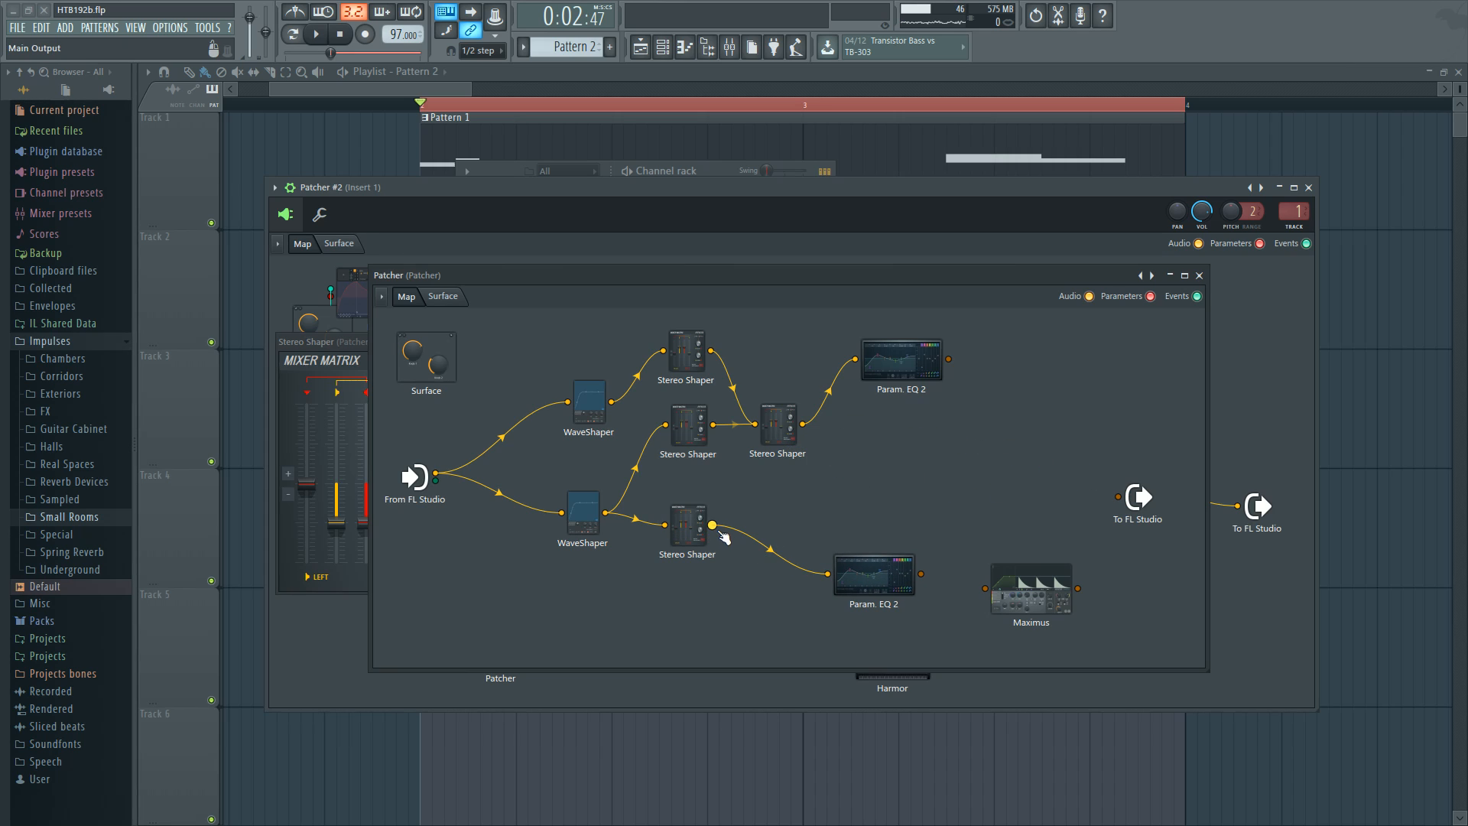
left_click_drag(712, 526, 939, 499)
left_click_drag(803, 425, 1119, 497)
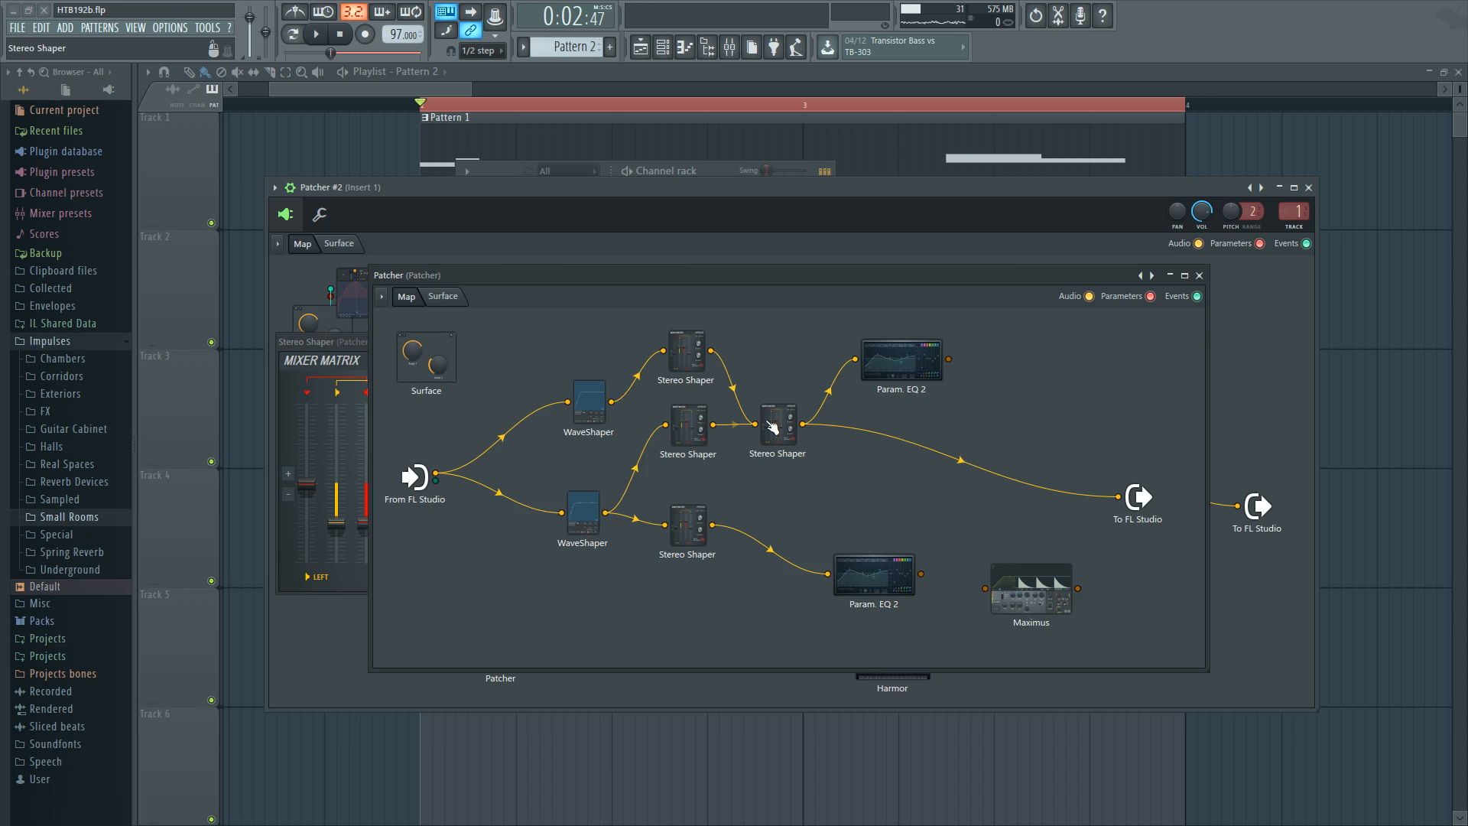
Step: Examine the mixer matrix of the lower Stereo Shaper, and compare it with the merging Stereo Shaper's
left_click(683, 528)
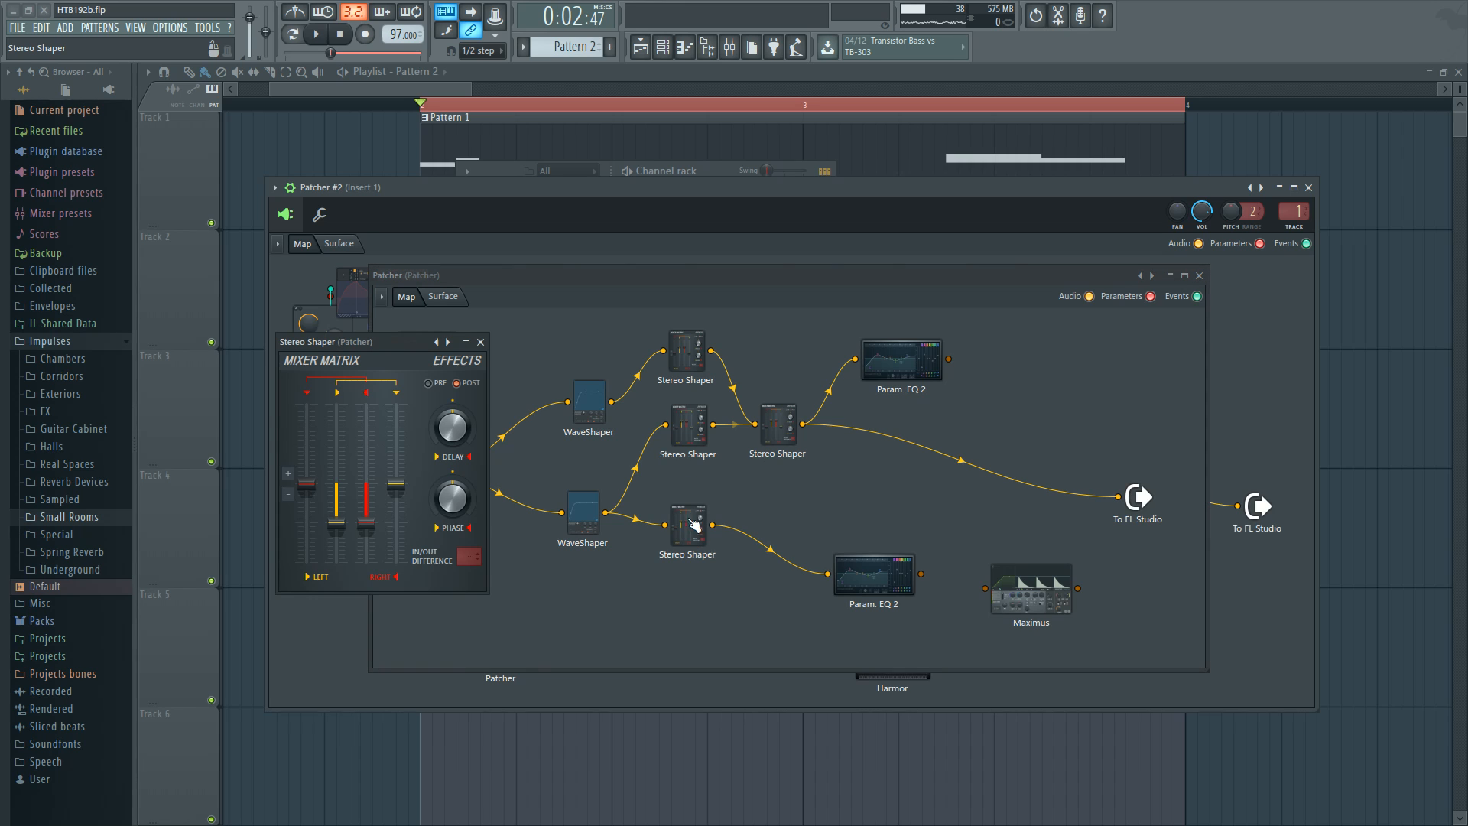
left_click(801, 417)
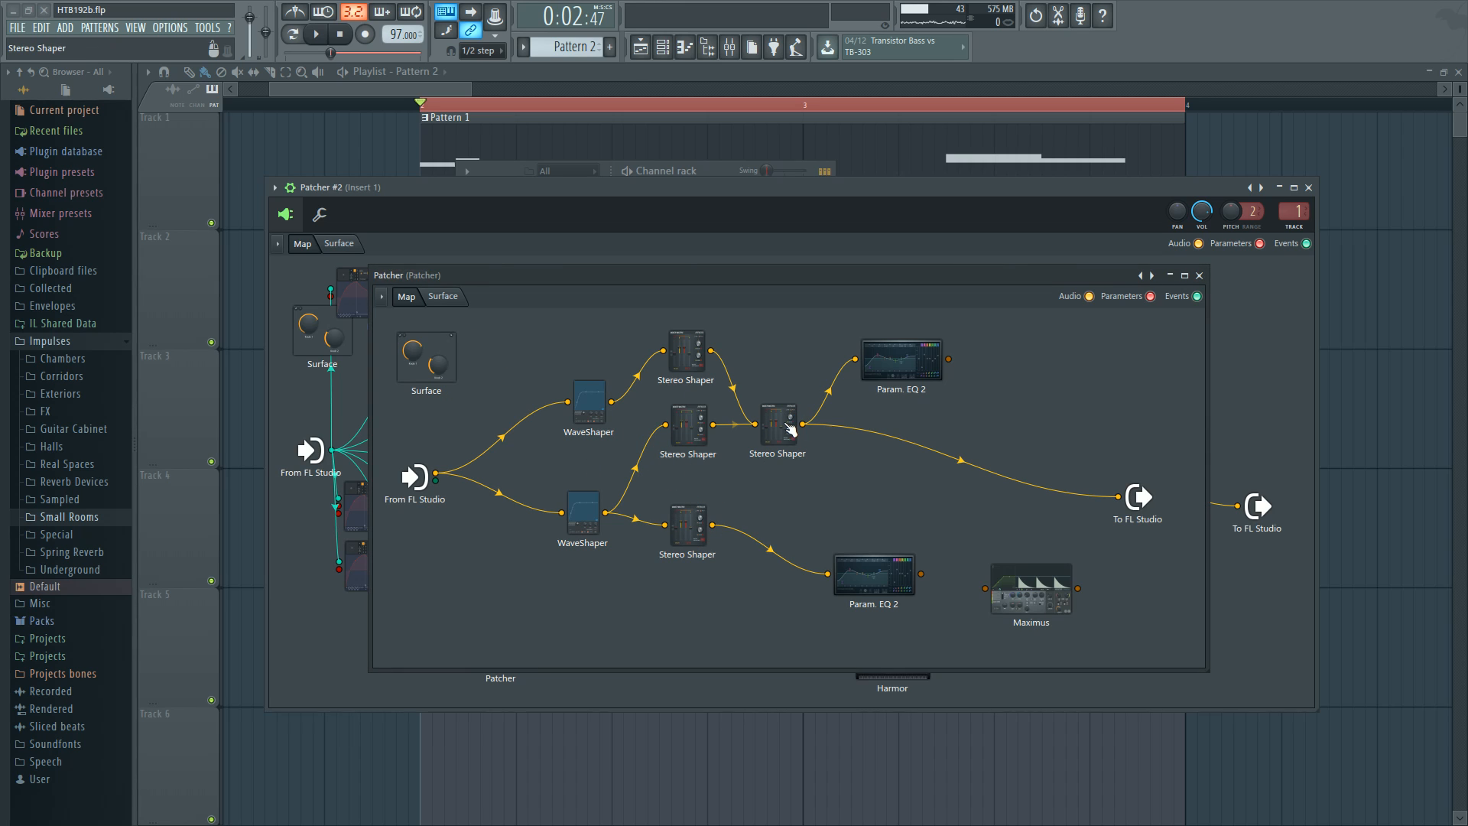
left_click(790, 430)
left_click(493, 337)
Step: Wire the lower Stereo Shaper directly to the inner To FL Studio as well, and play the pattern
left_click_drag(712, 525, 1118, 496)
key("space")
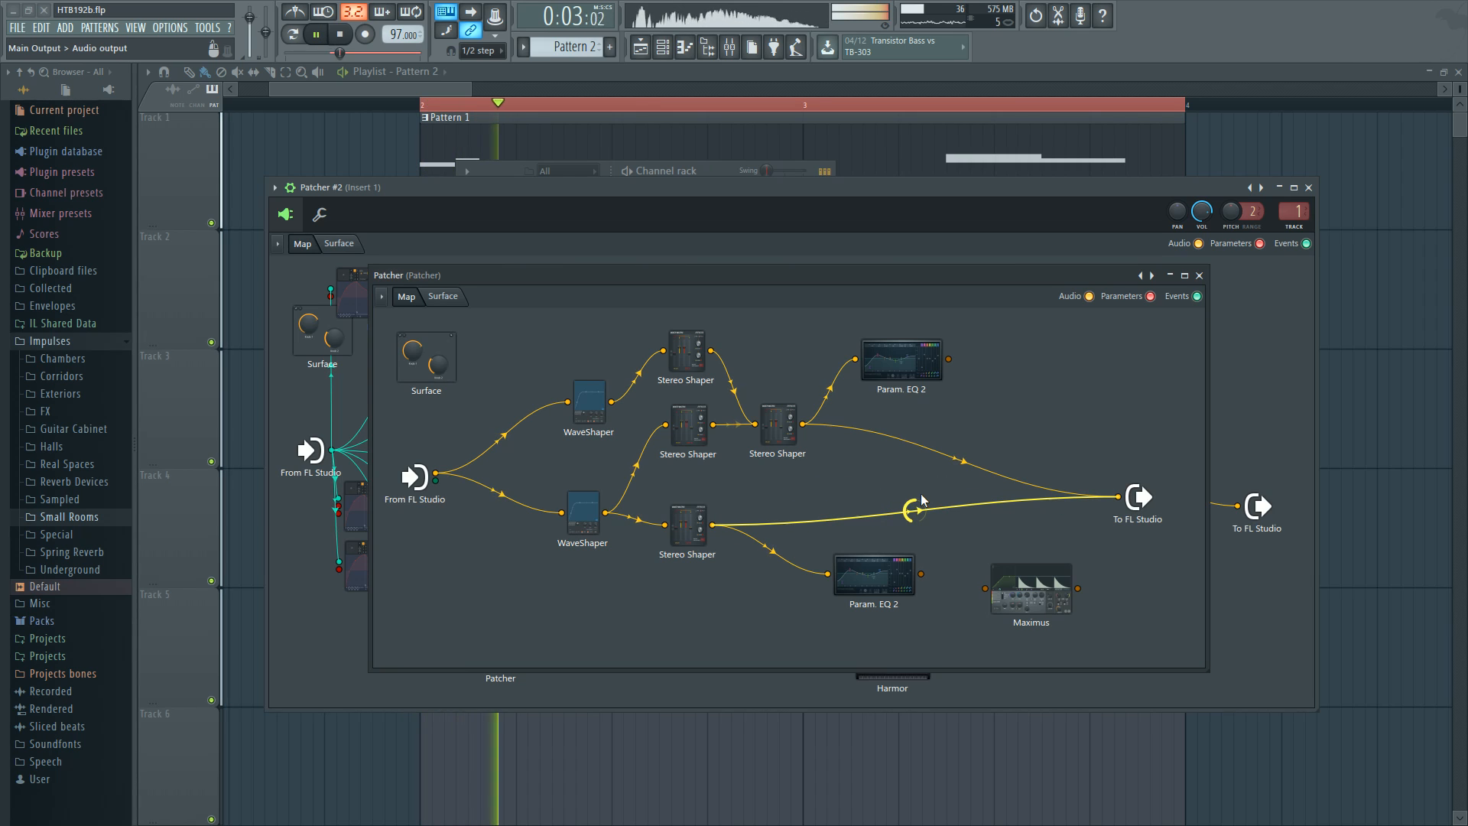
key("space")
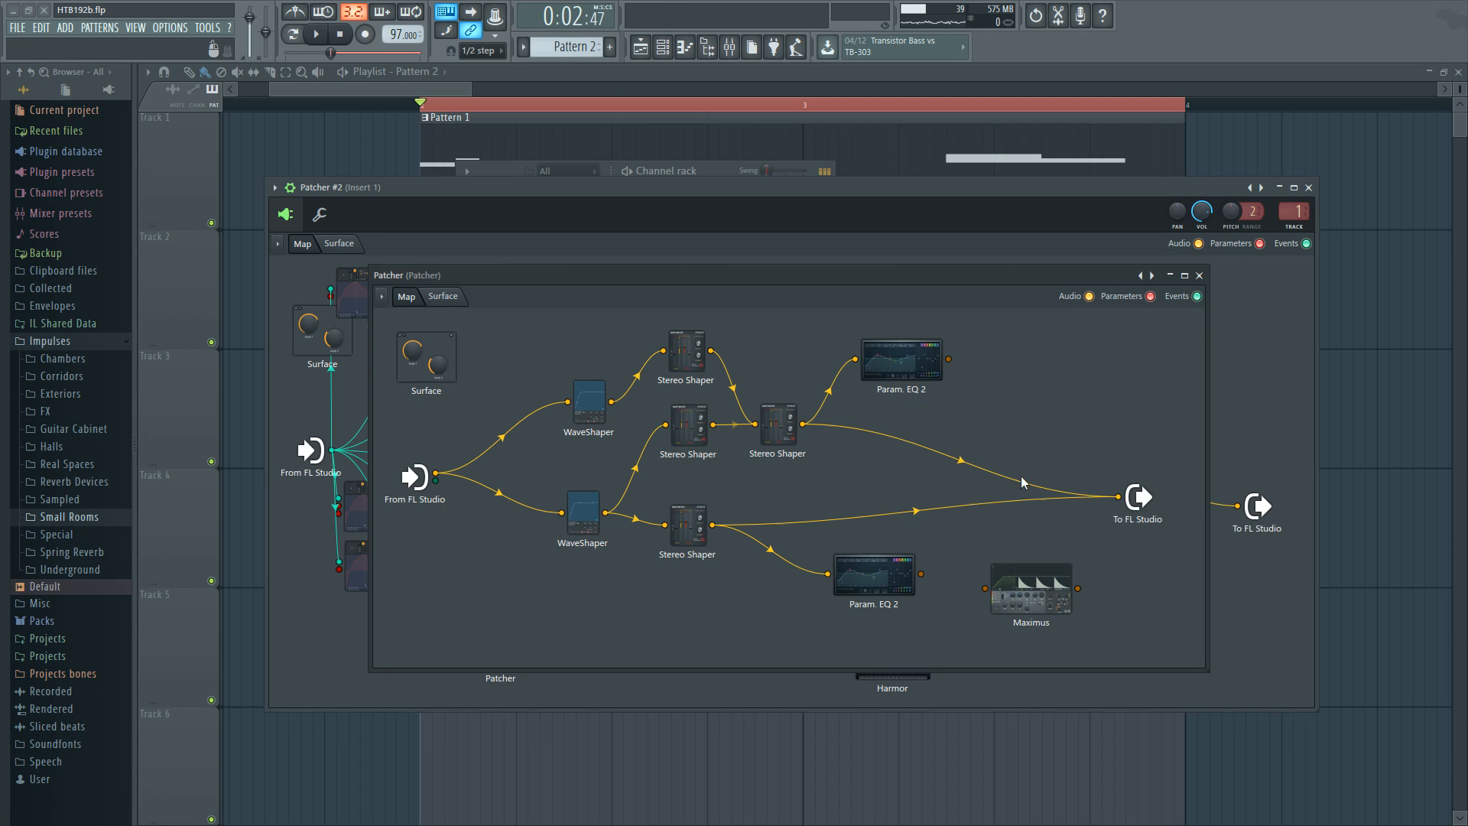
Step: Remove both Stereo Shapers' direct output links, reposition the two Param. EQ 2 modules, and connect both EQs to To FL Studio
right_click(1075, 502)
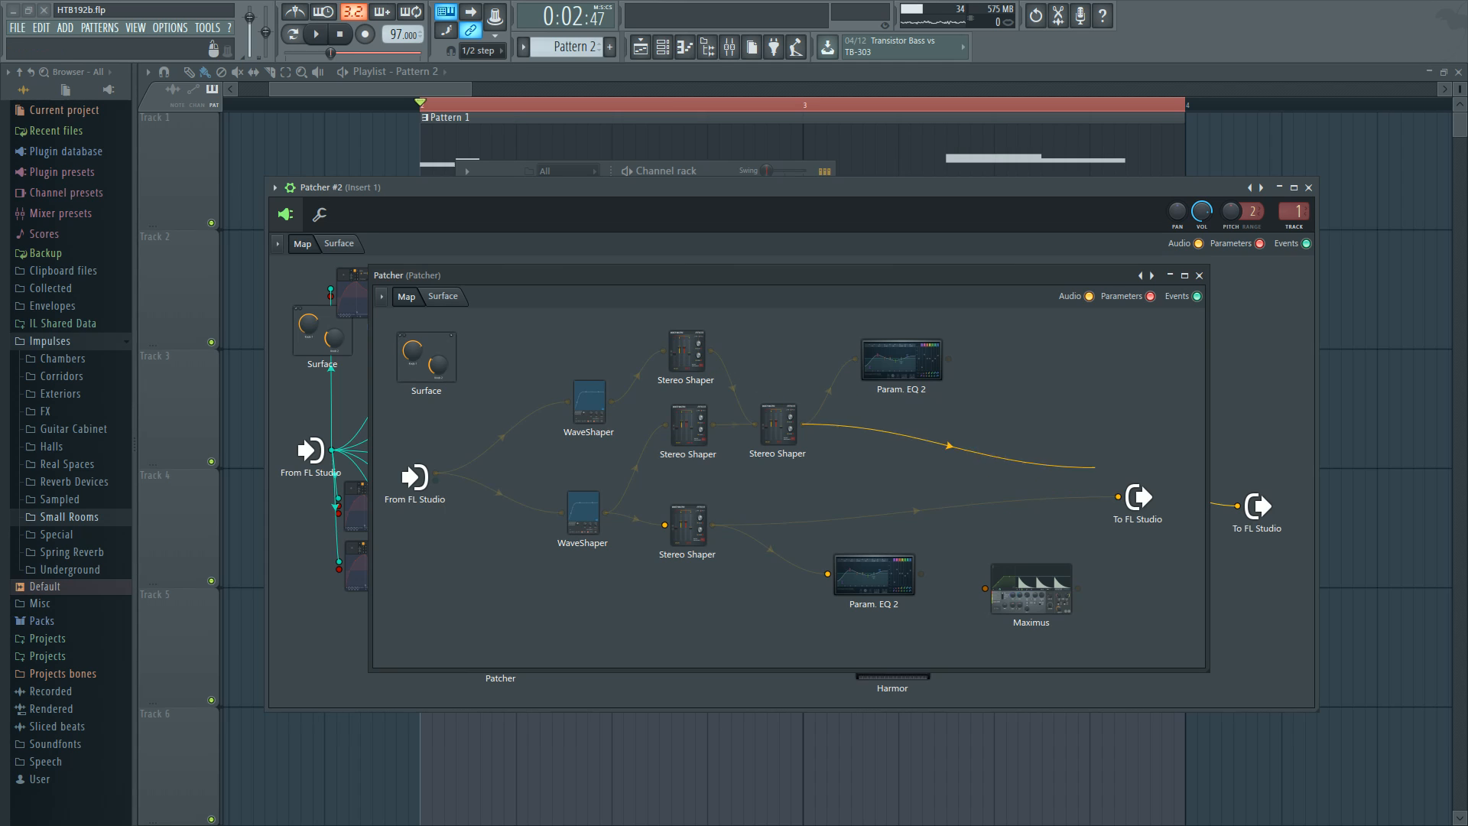
right_click(1078, 490)
left_click_drag(857, 566, 872, 529)
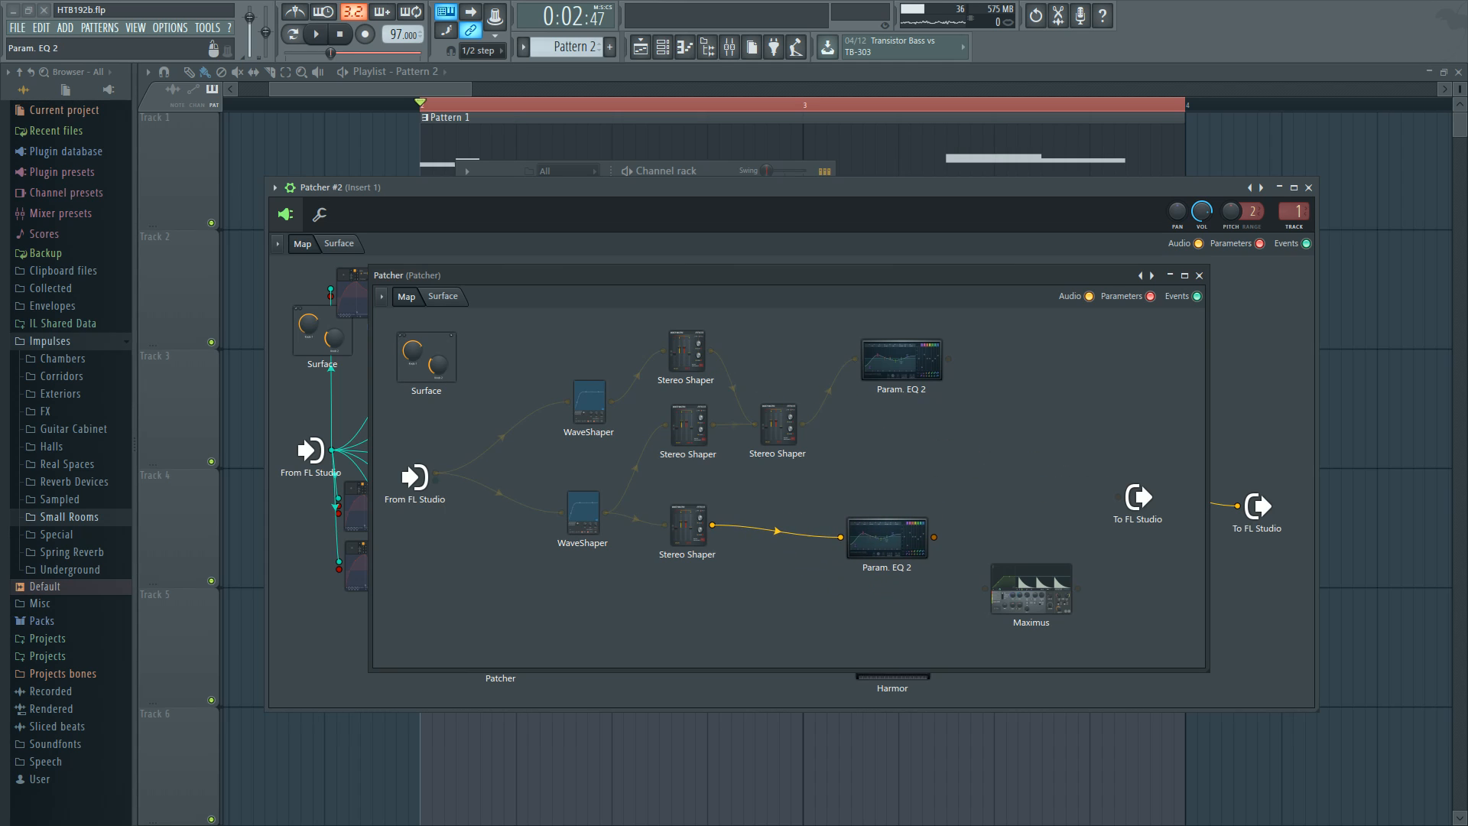
mouse_move(900, 353)
left_mouse_down()
mouse_move(883, 377)
mouse_move(1118, 497)
left_mouse_up()
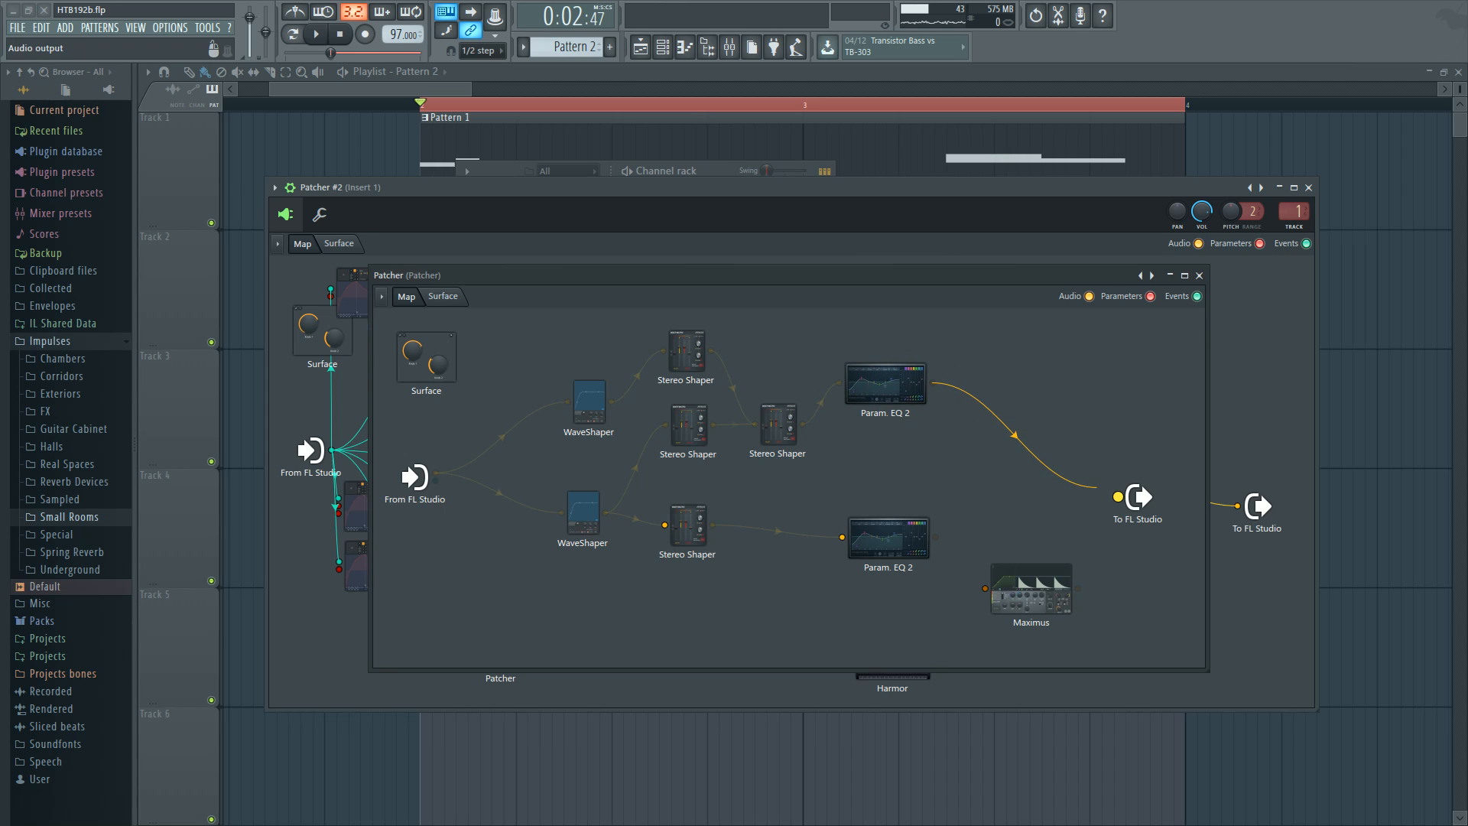
left_click_drag(934, 536, 1118, 497)
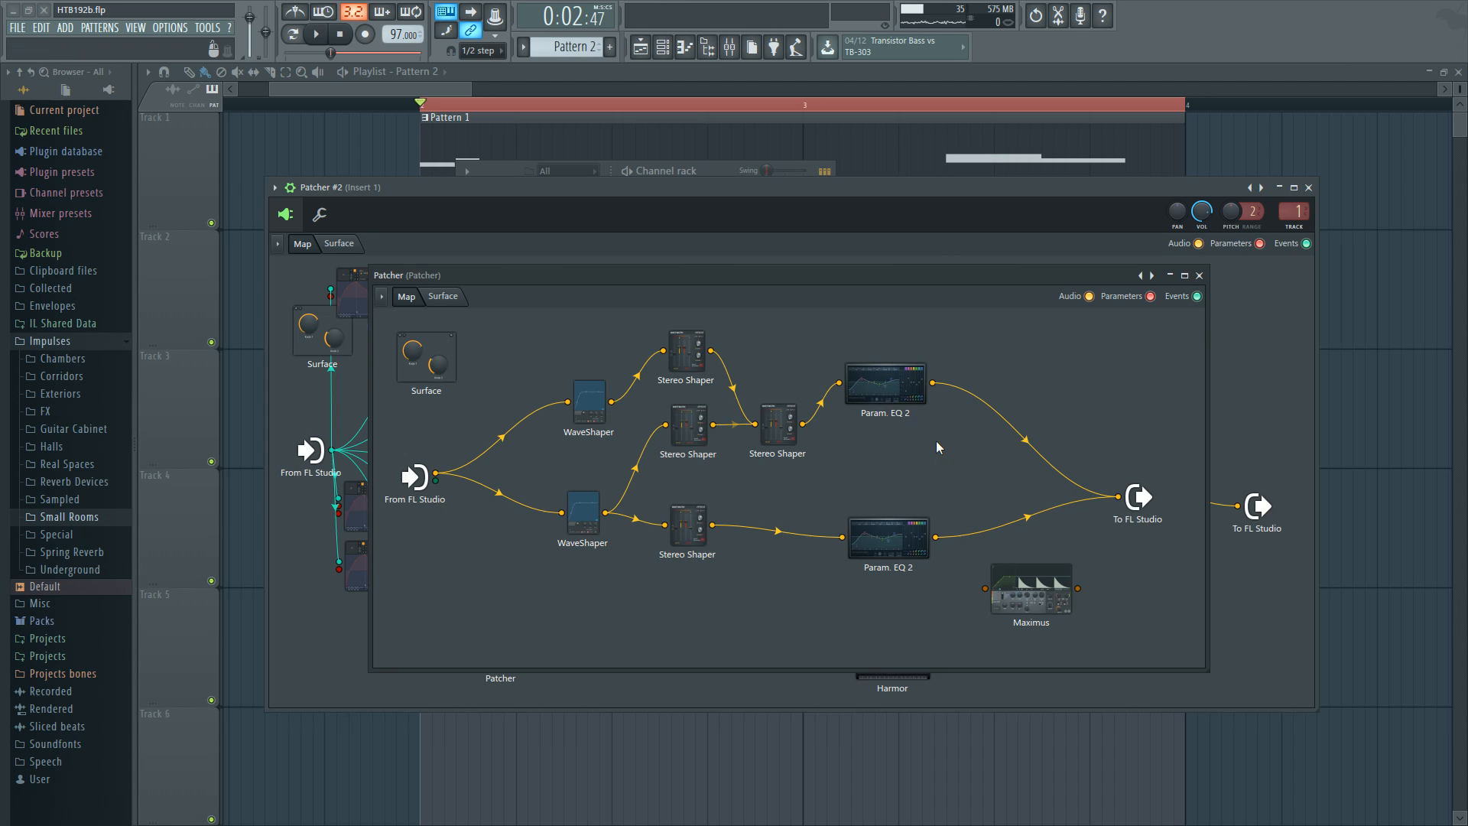
Step: Examine the upper and lower Param. EQ 2 curves, closing each one
left_click(874, 386)
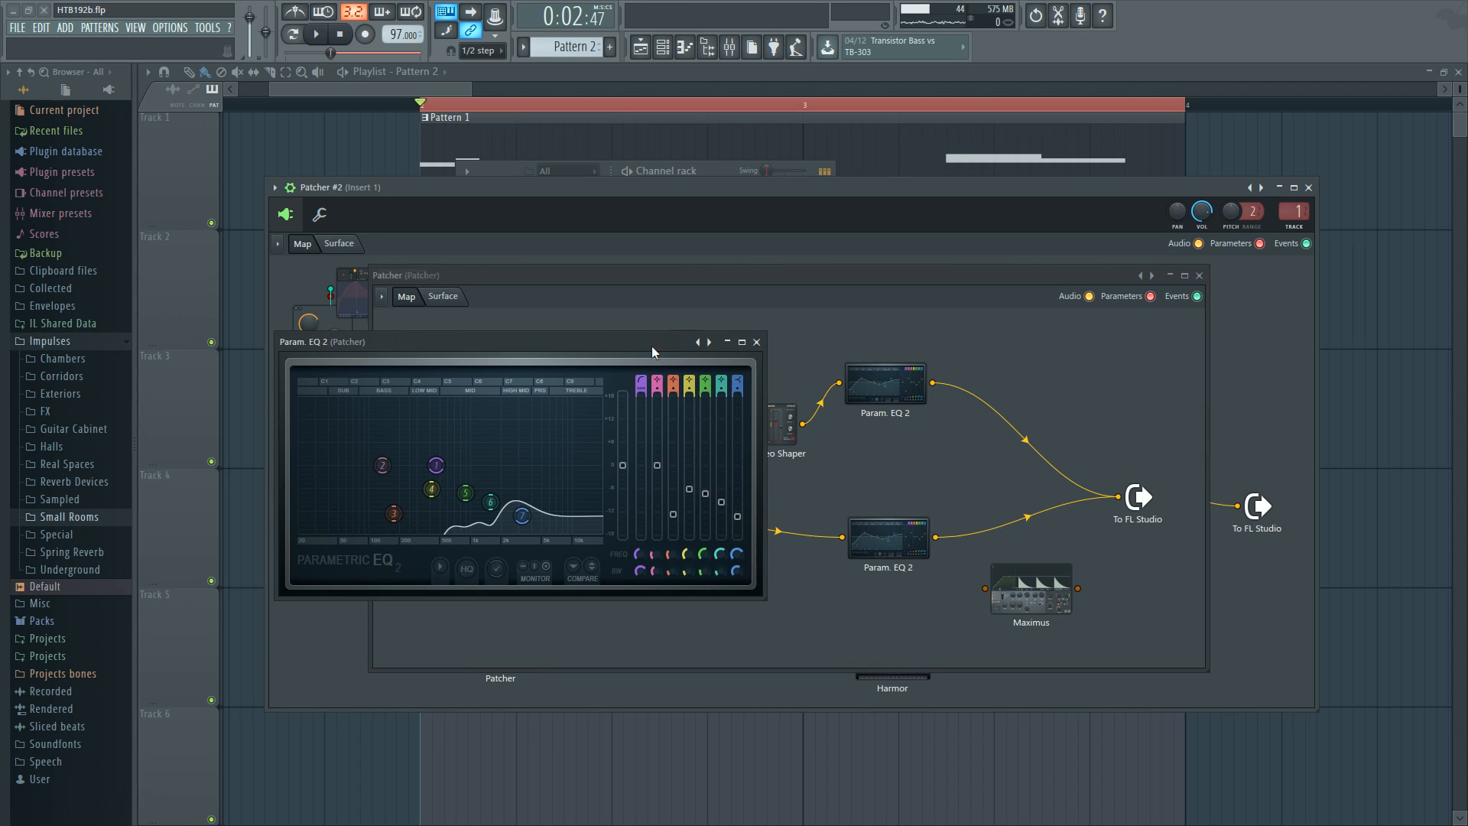
left_click(774, 351)
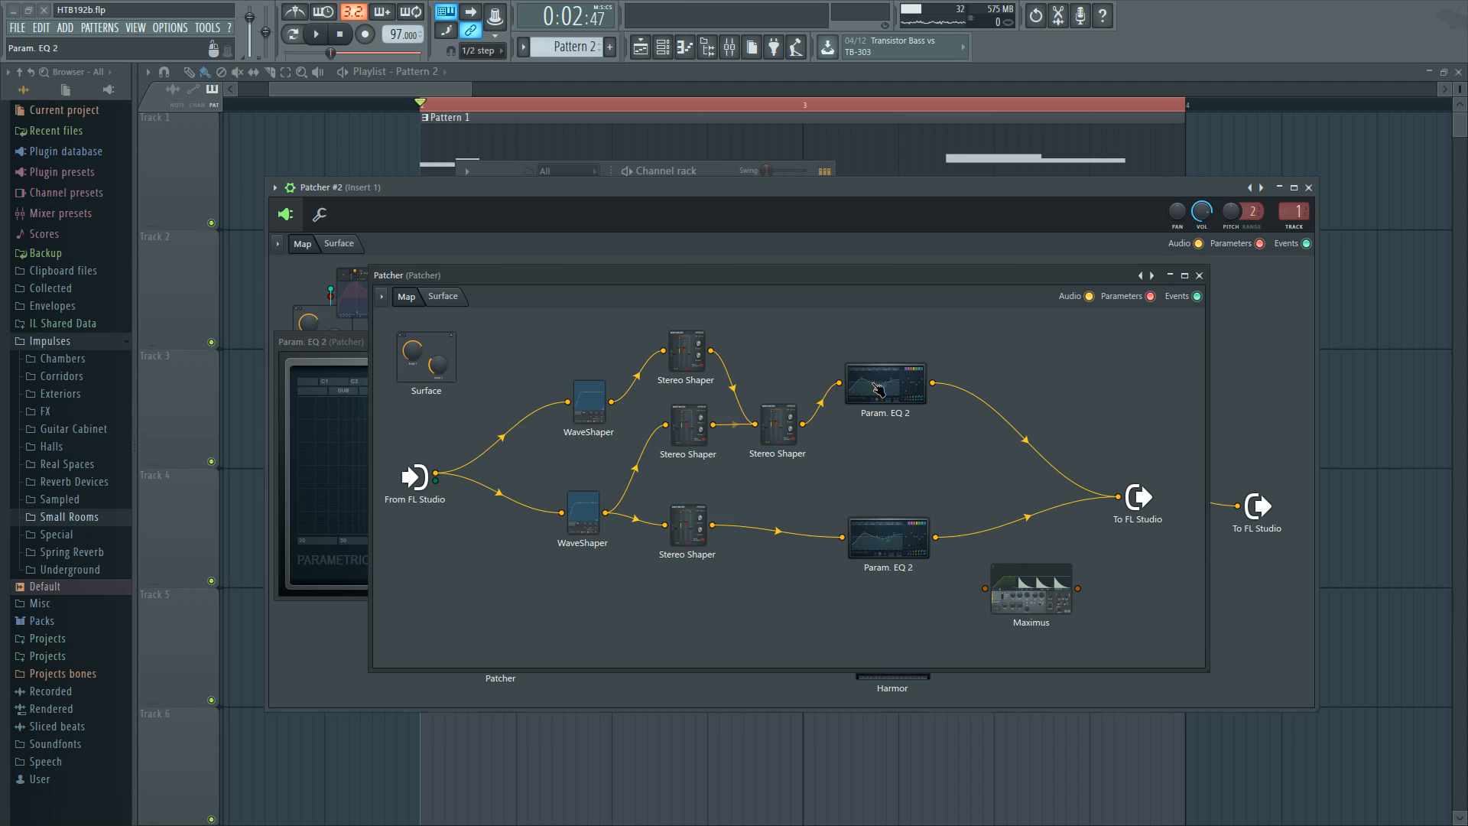
left_click(906, 546)
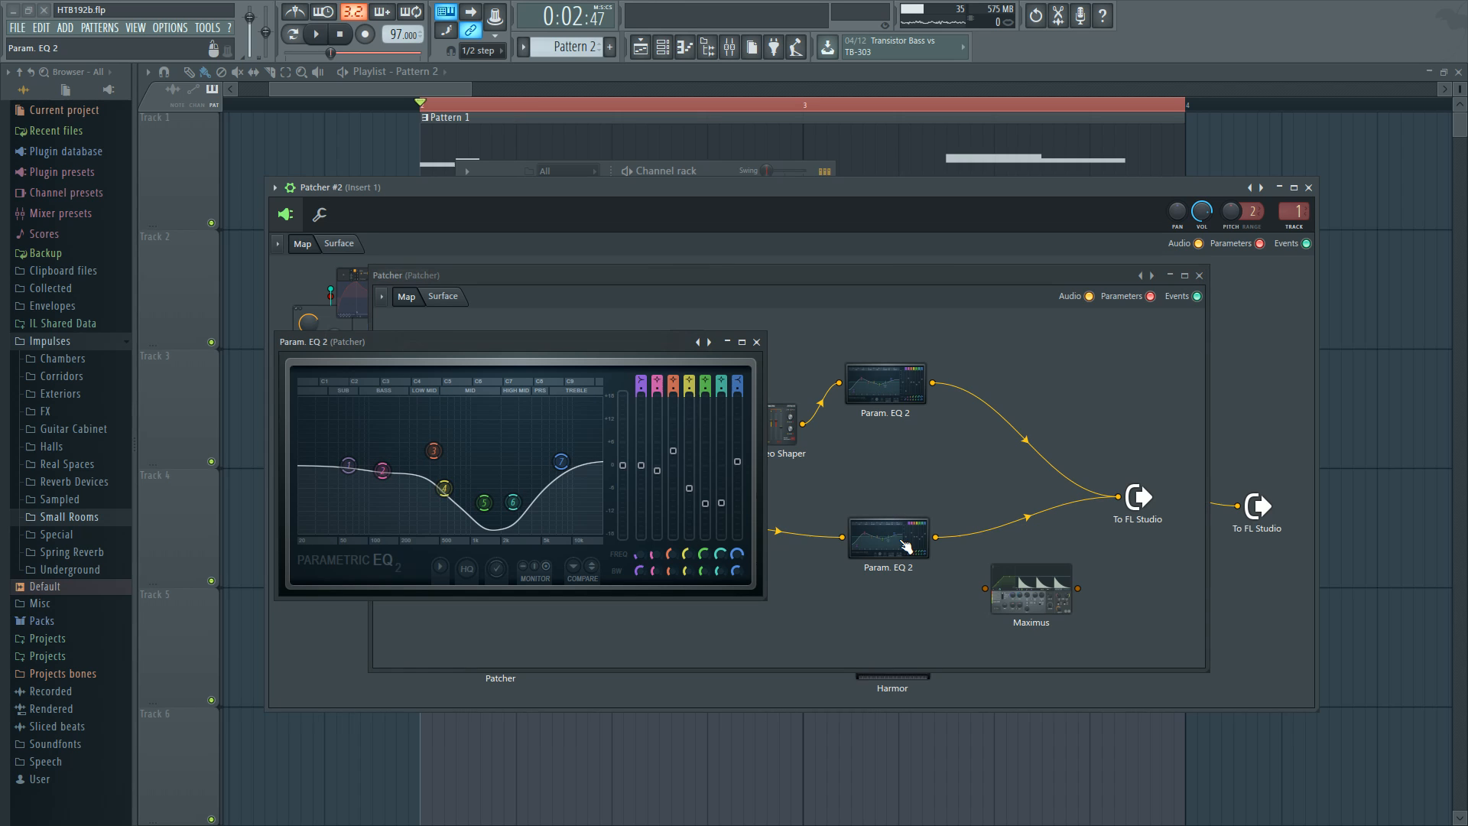
left_click(762, 341)
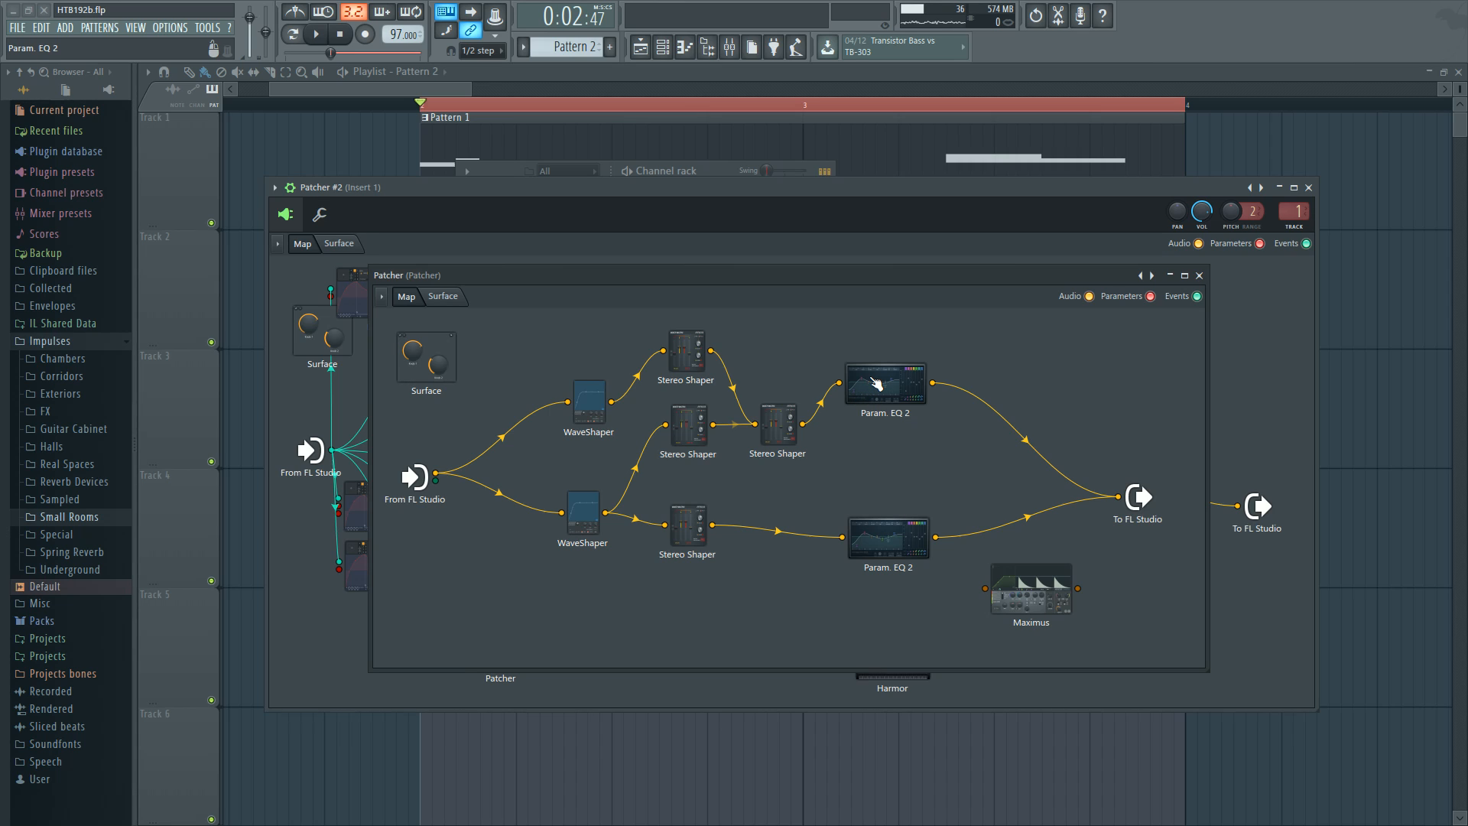
Step: Shift the lower Stereo Shaper right, and compare the curves of the upper and lower Param. EQ 2 again
left_click_drag(701, 542, 730, 543)
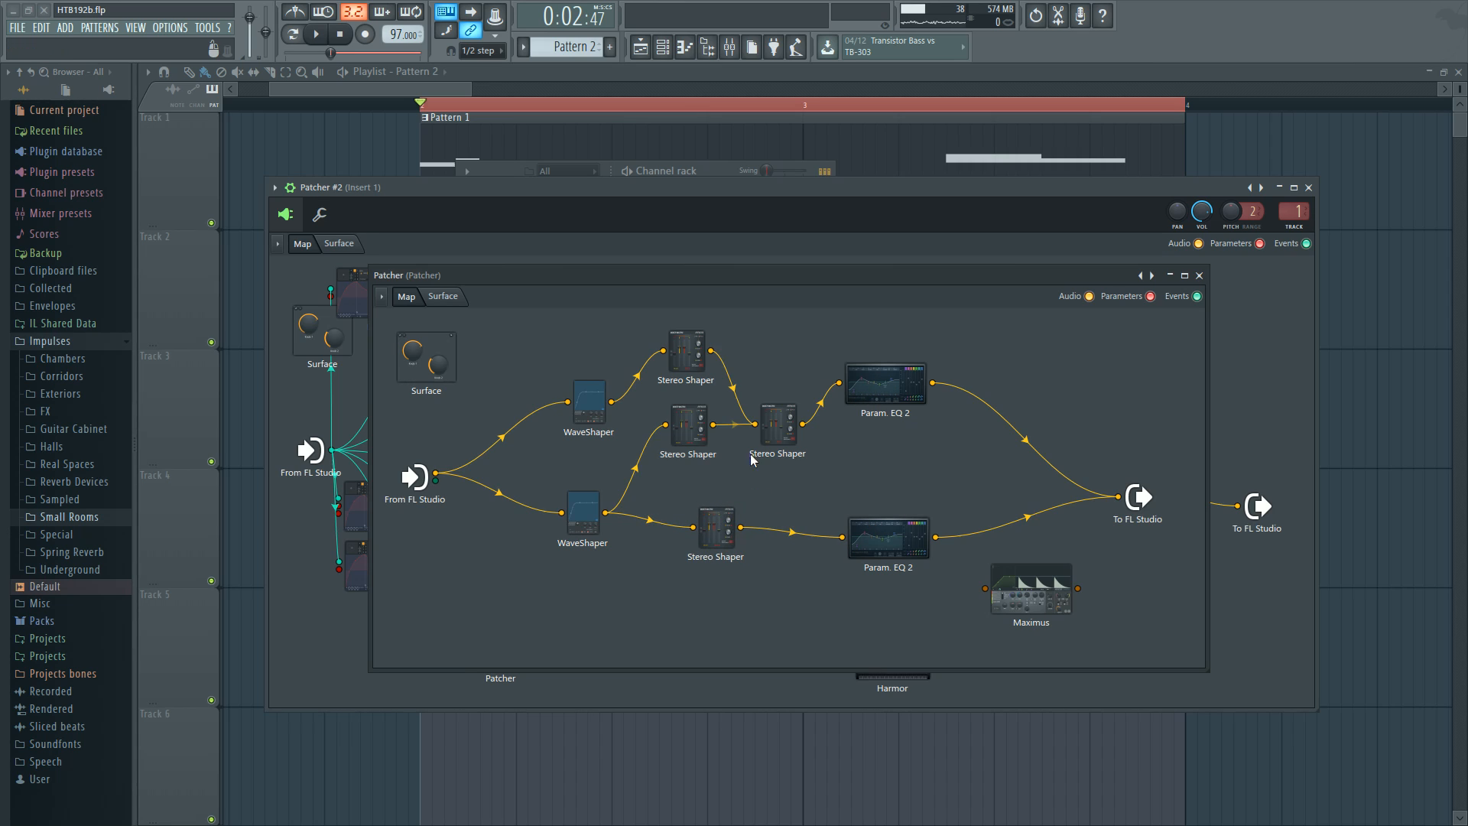
left_click(882, 385)
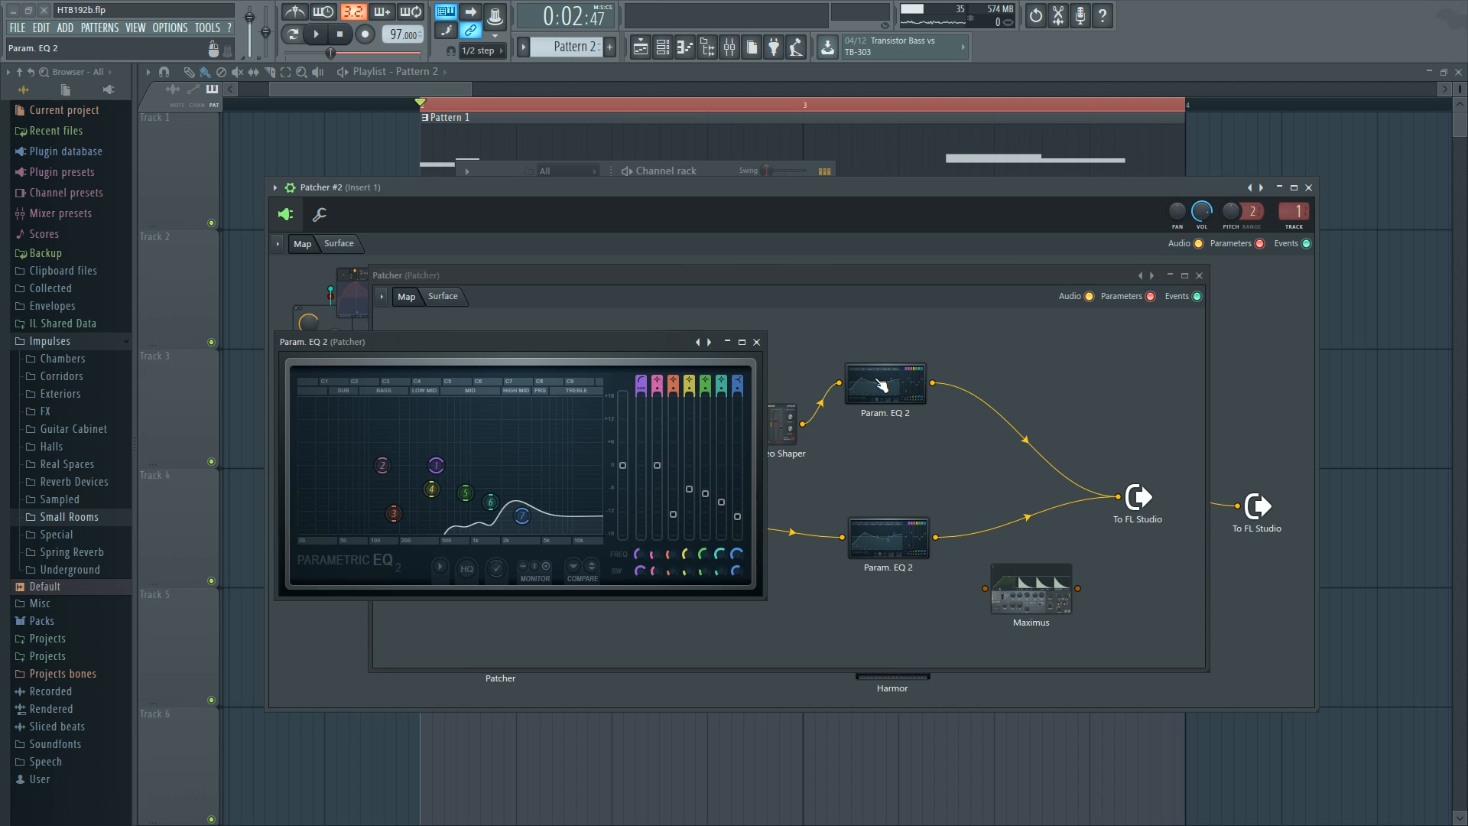
left_click(866, 559)
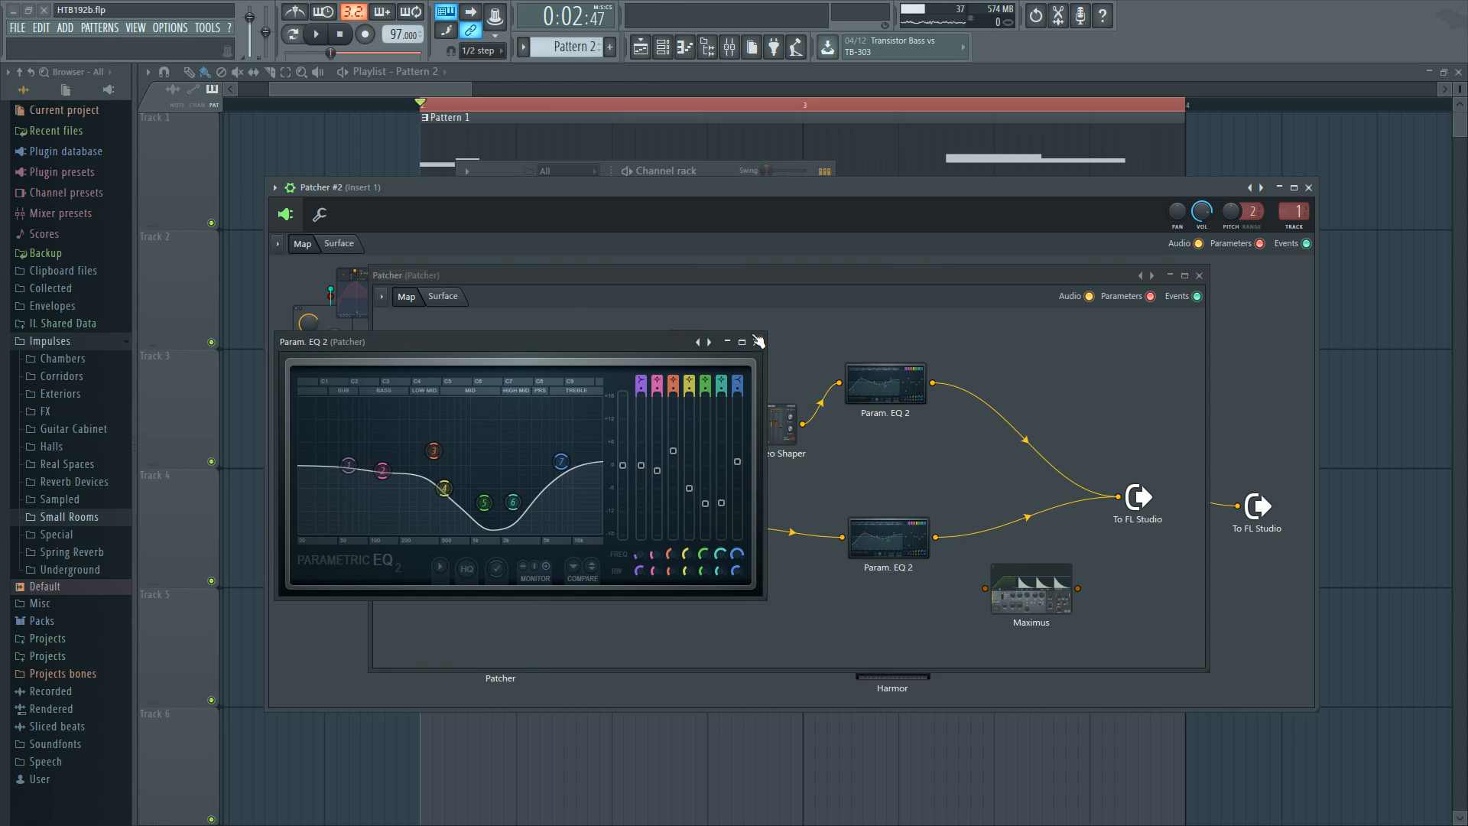
Step: Close the lower Param. EQ 2 and examine the upper WaveShaper's curve
left_click(757, 342)
left_click(588, 403)
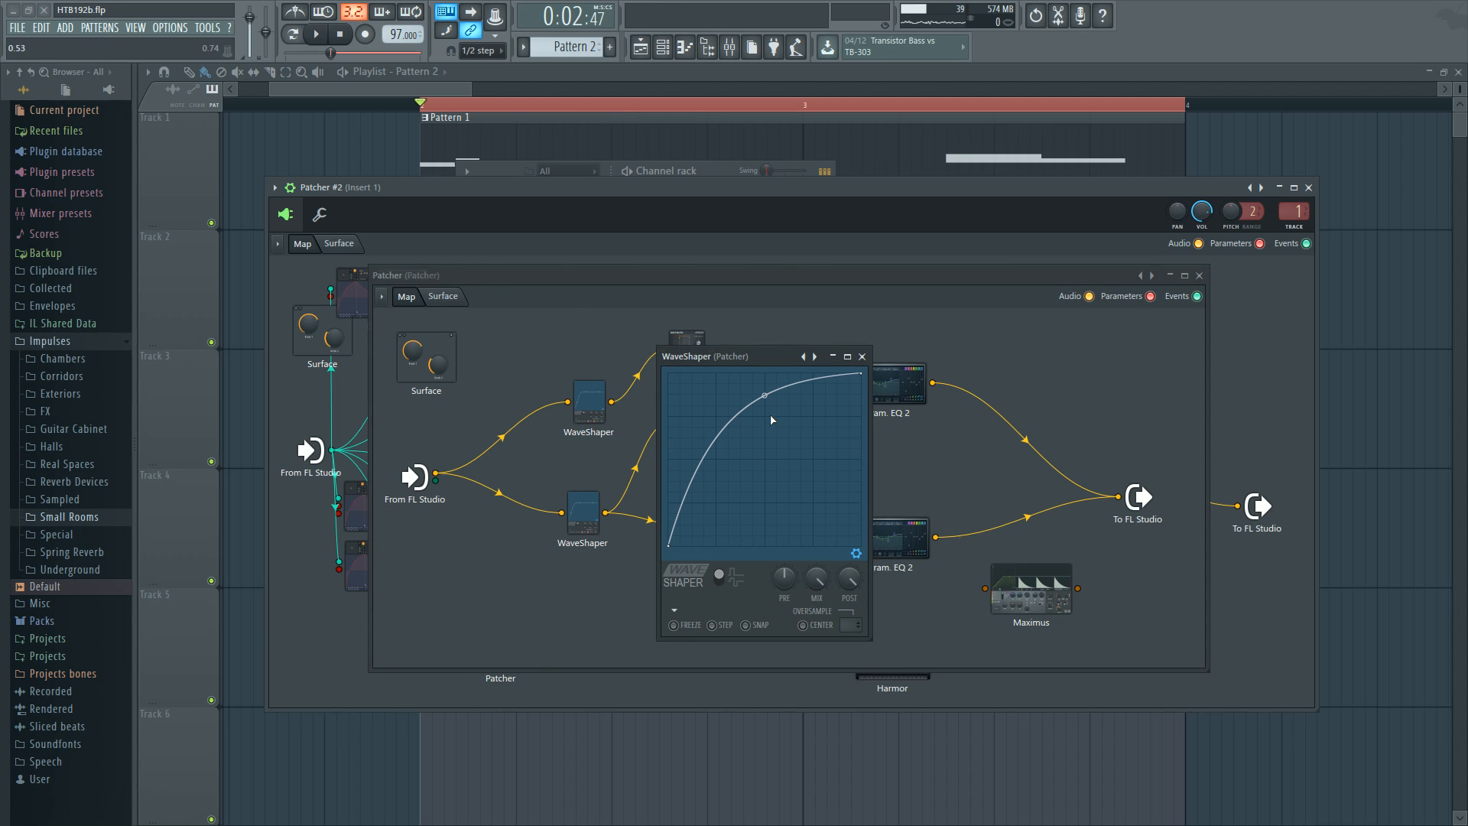
left_click(862, 356)
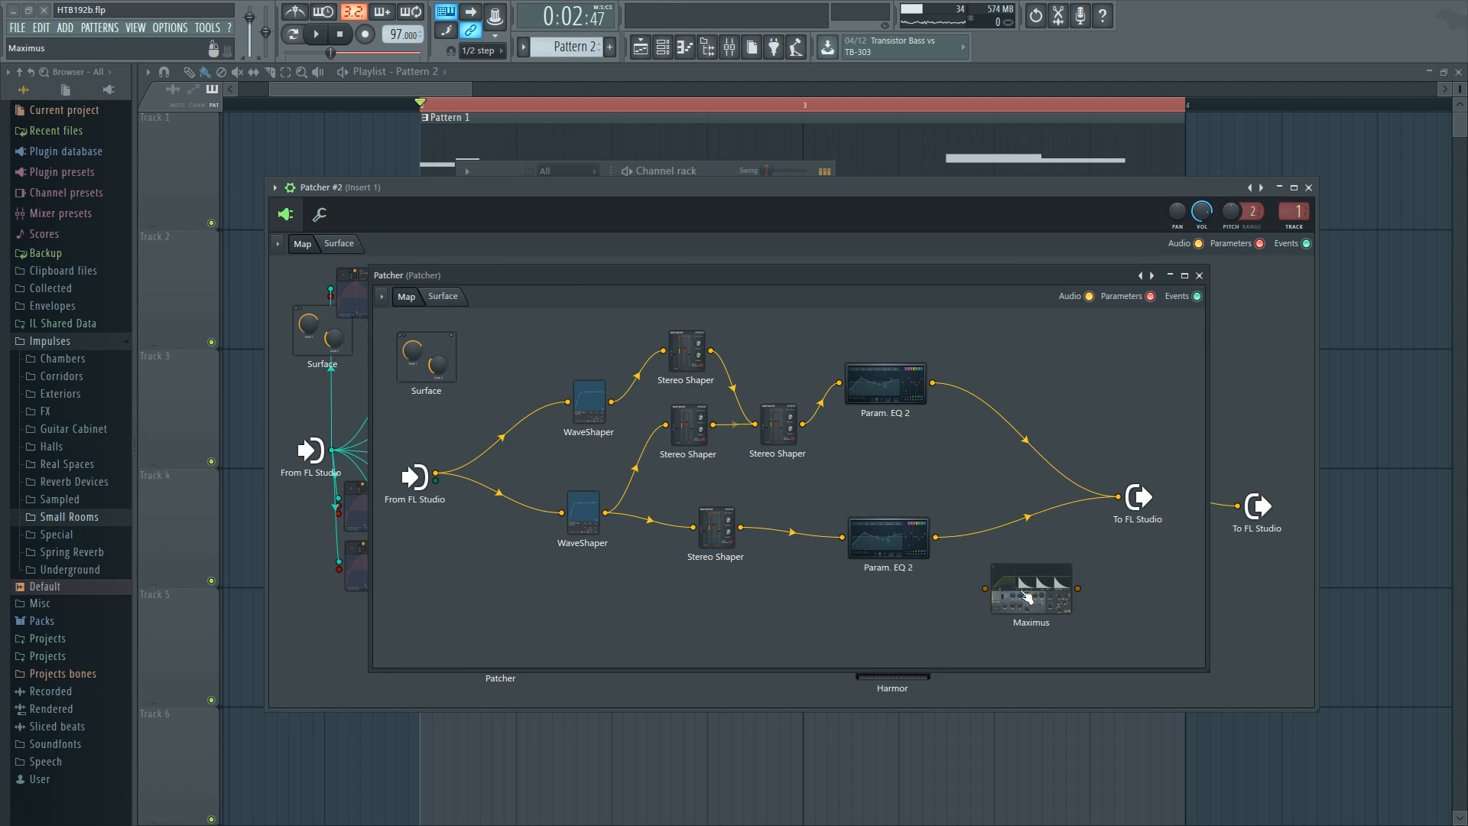
Step: Route both Param. EQ 2 modules through Maximus into the inner To FL Studio, and realign the two EQs
left_click_drag(1118, 497, 987, 588)
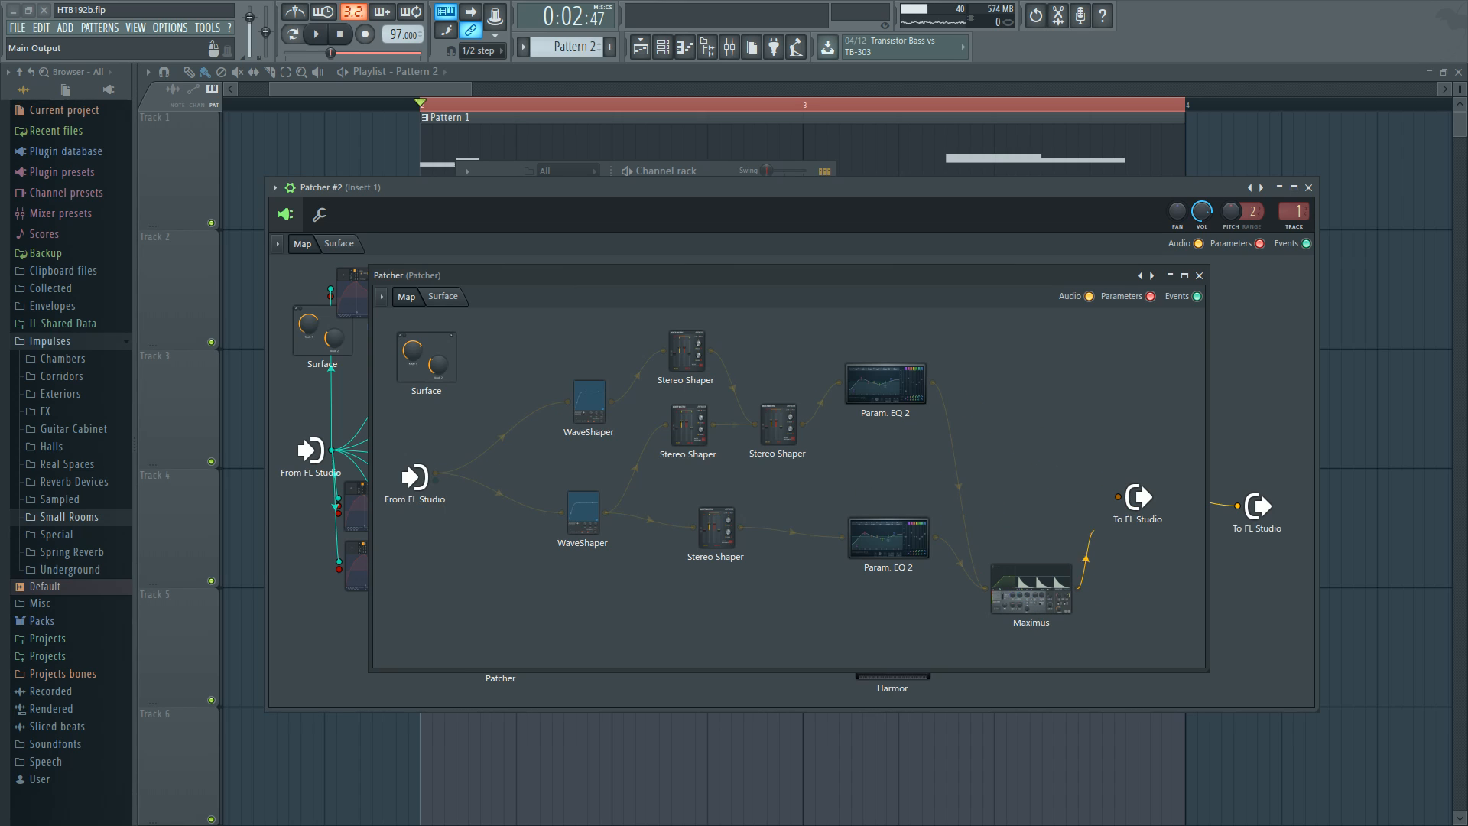
mouse_move(935, 276)
left_mouse_down()
mouse_move(974, 283)
mouse_move(952, 263)
mouse_move(938, 295)
mouse_move(931, 251)
left_mouse_up()
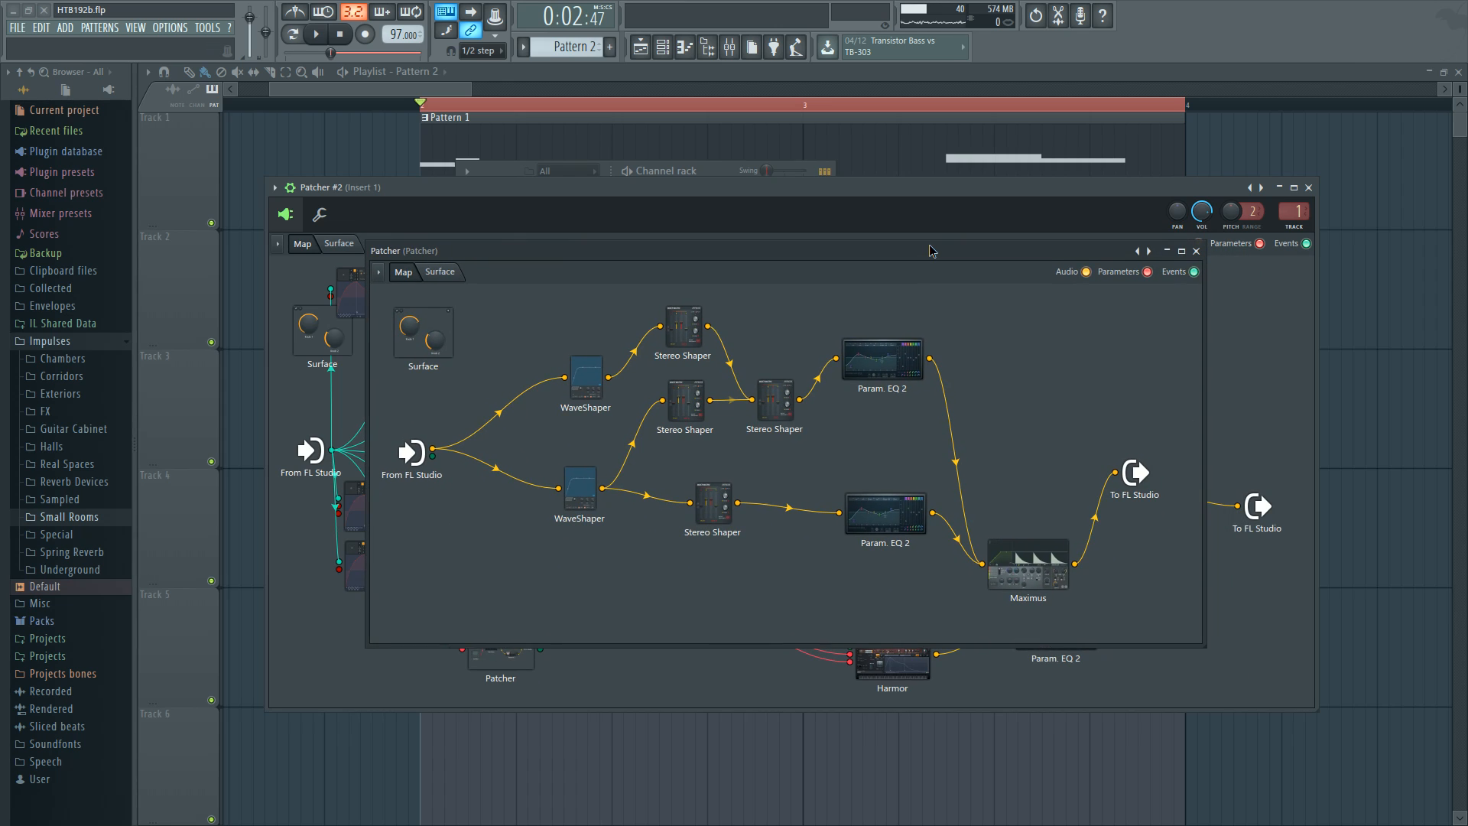
left_click_drag(879, 357, 884, 361)
left_click_drag(877, 532, 893, 518)
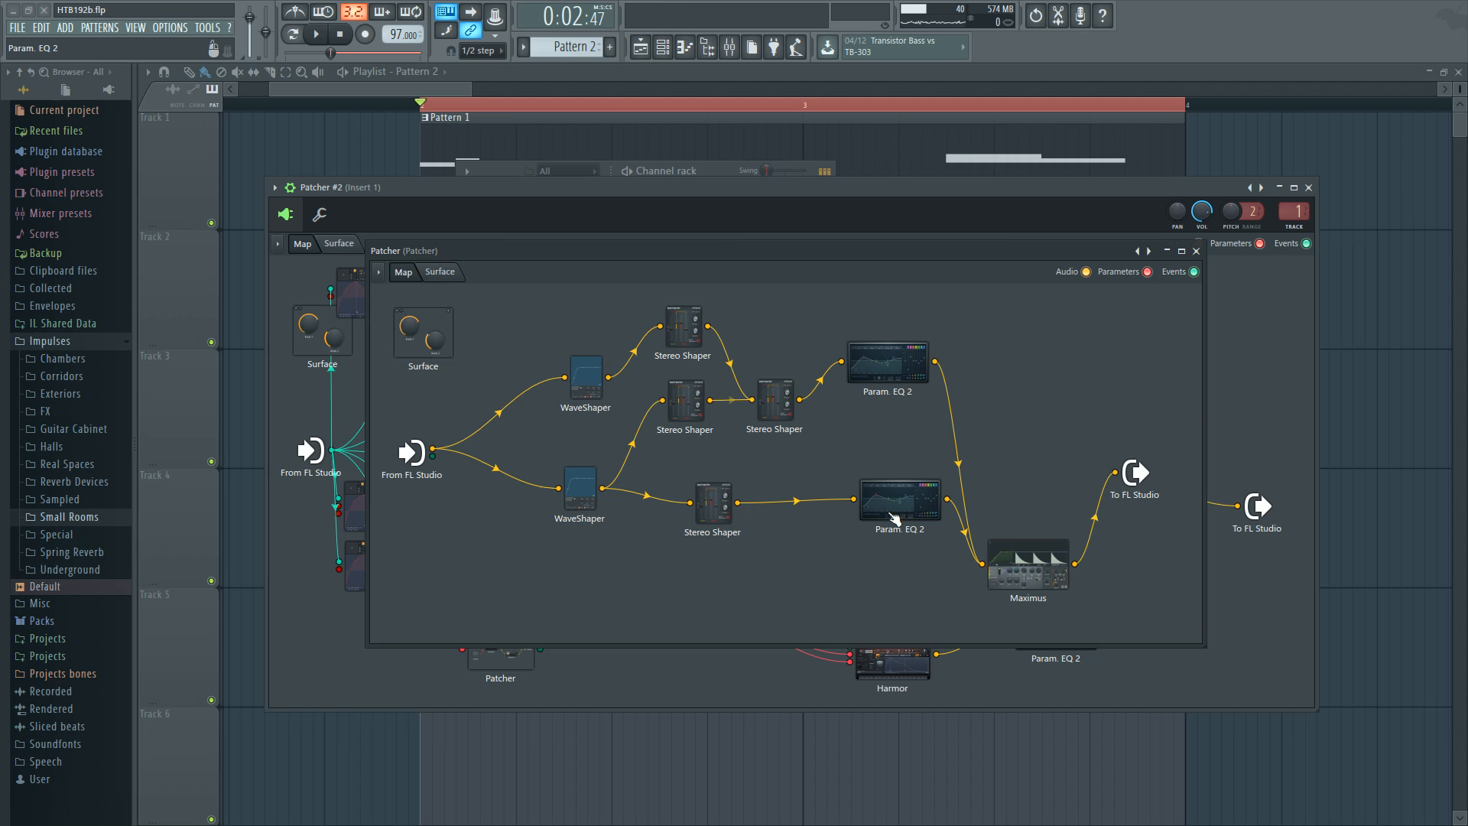
Step: Return to the outer map, reposition the upper effects Patcher, and remove its extra link to the Param. EQ 2 feeding the Limiter
left_click(1197, 251)
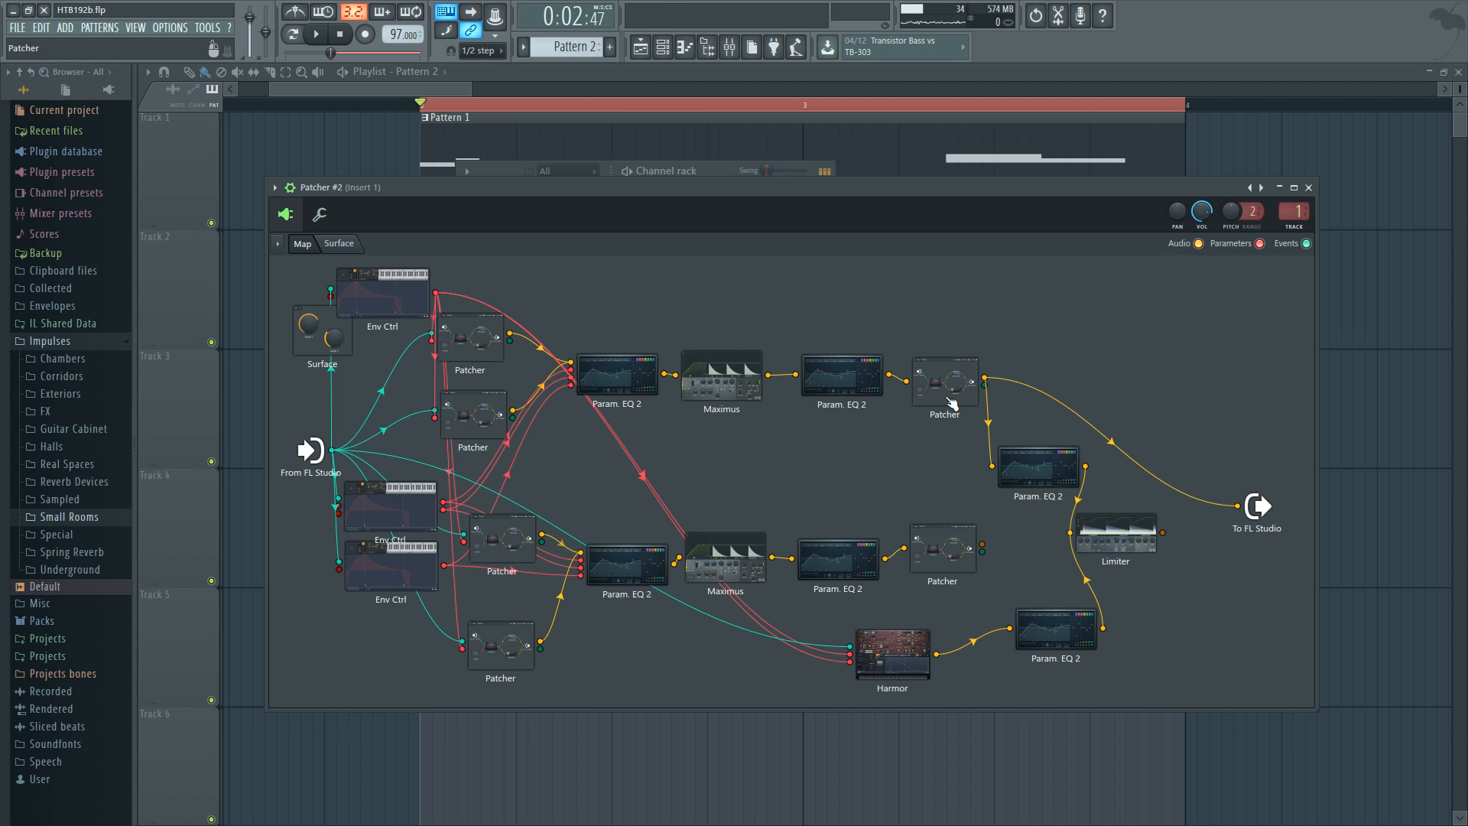
left_click_drag(965, 403, 940, 403)
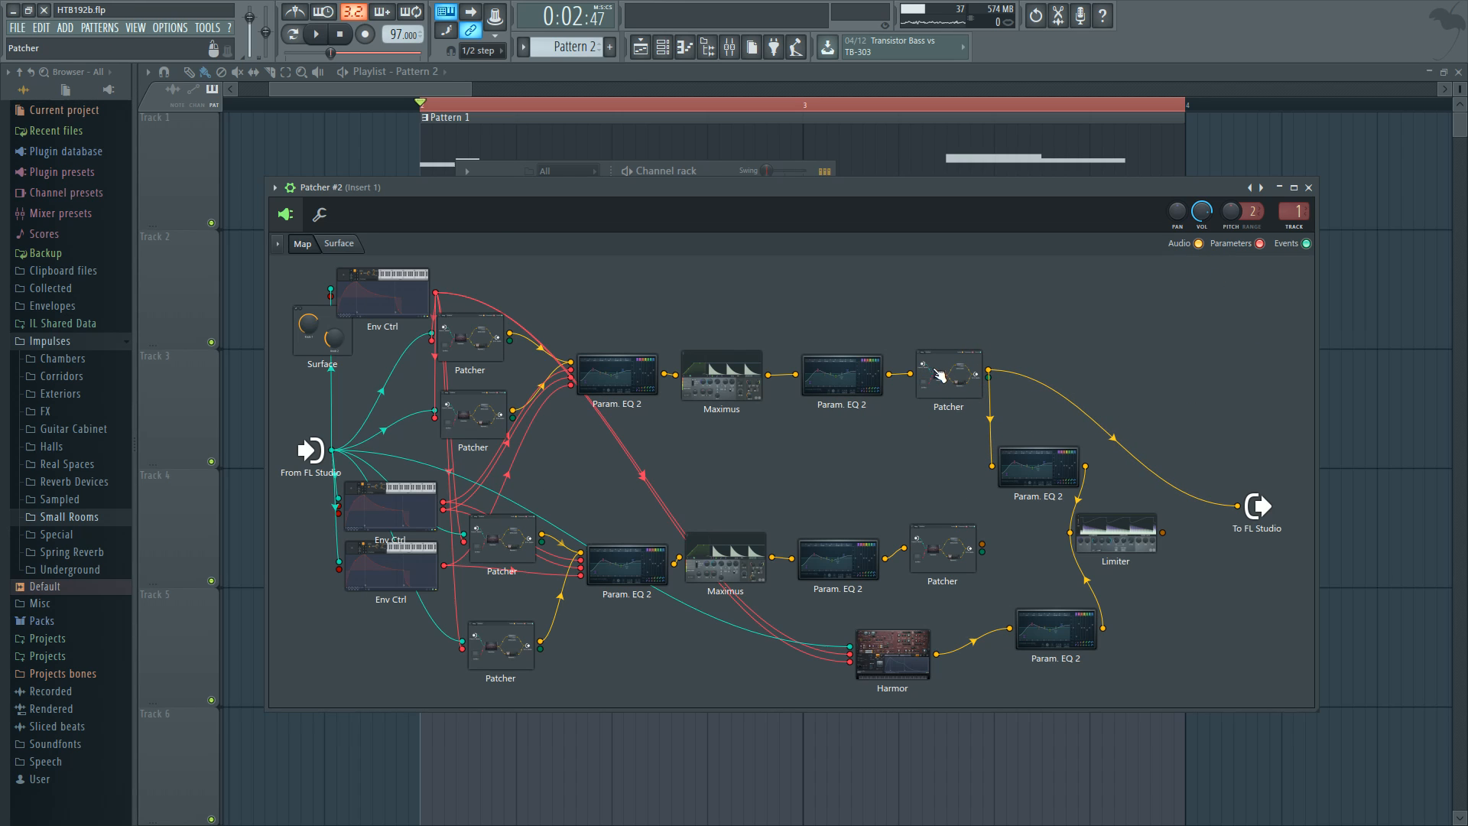
left_click_drag(993, 466, 960, 487)
Step: Reopen the upper effects Patcher, reposition its two Param. EQ 2 modules, and check the middle Stereo Shaper's mixer settings
left_click(975, 386)
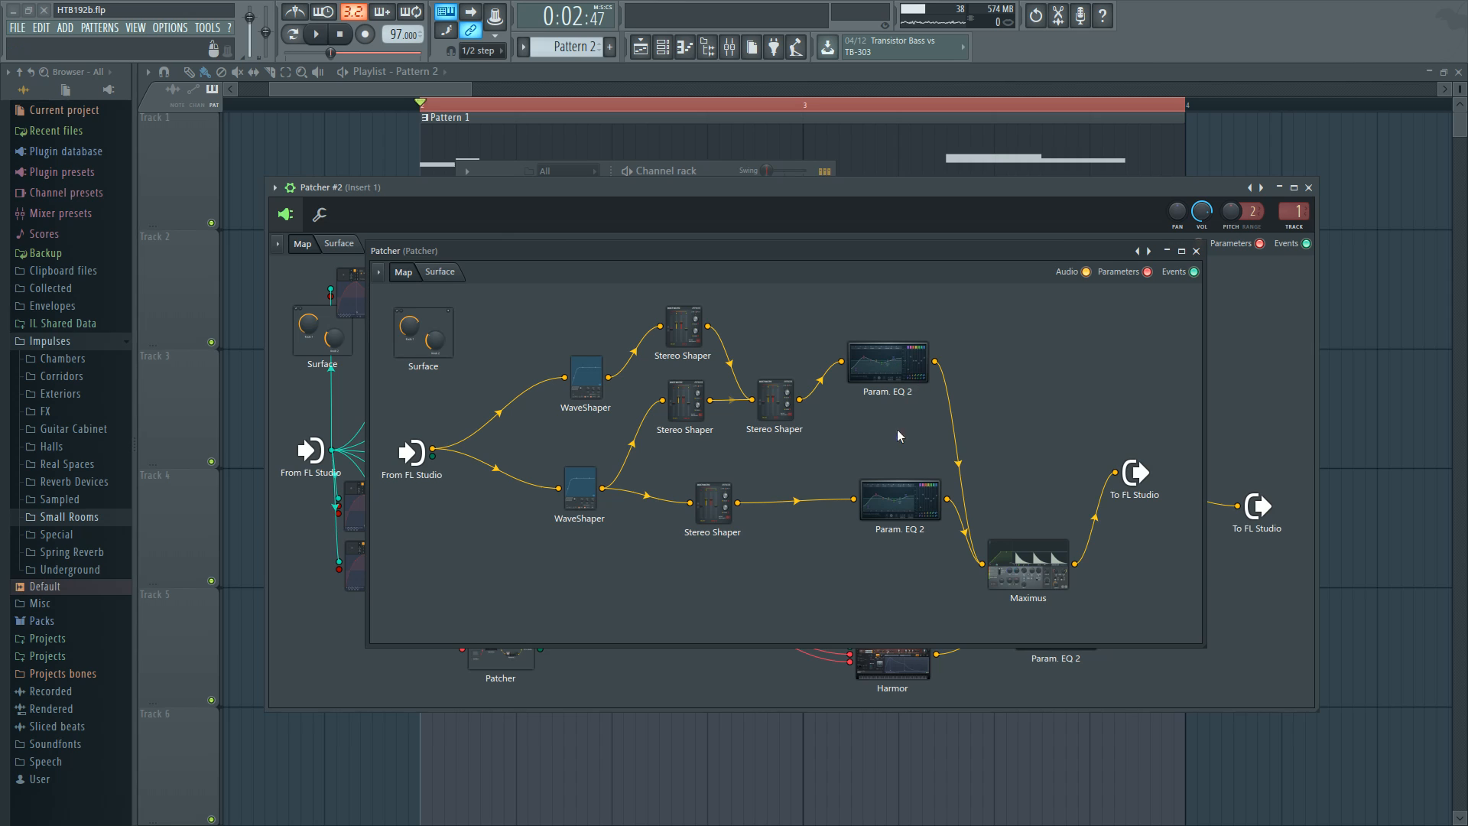
mouse_move(906, 505)
left_mouse_down()
mouse_move(876, 504)
mouse_move(883, 518)
left_mouse_up()
left_click_drag(893, 375, 896, 380)
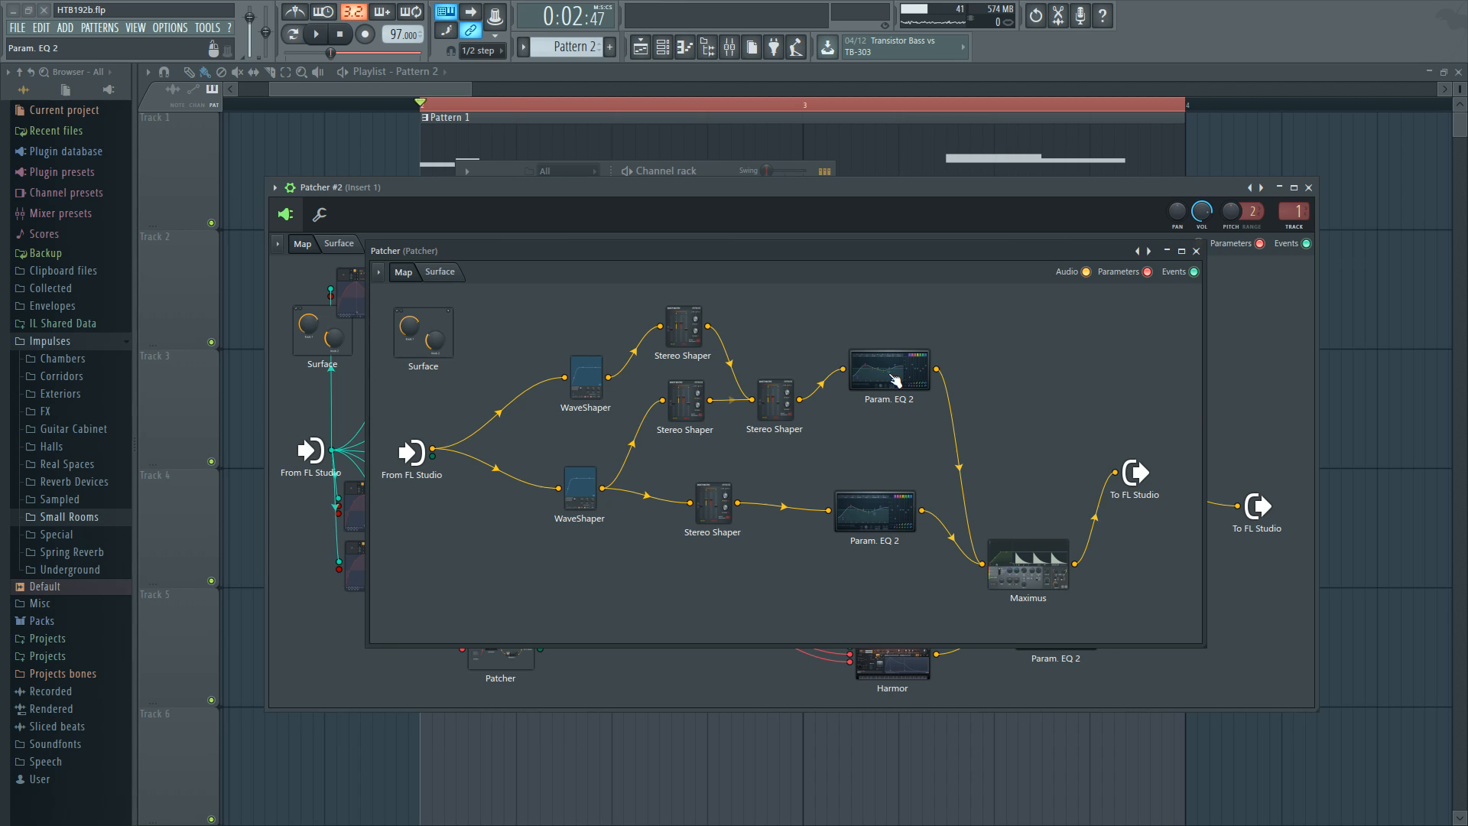
double_click(698, 392)
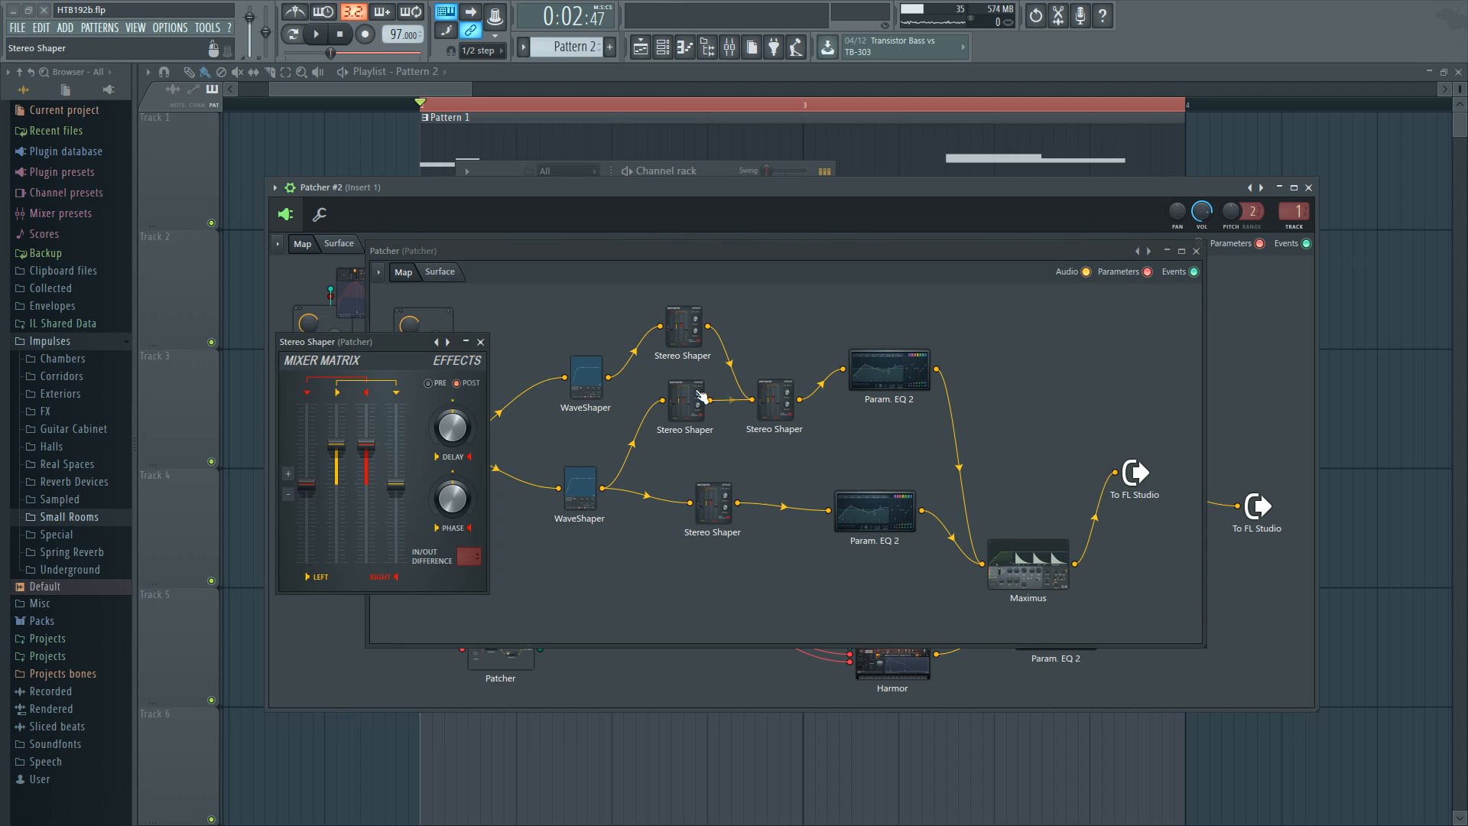
left_click(481, 342)
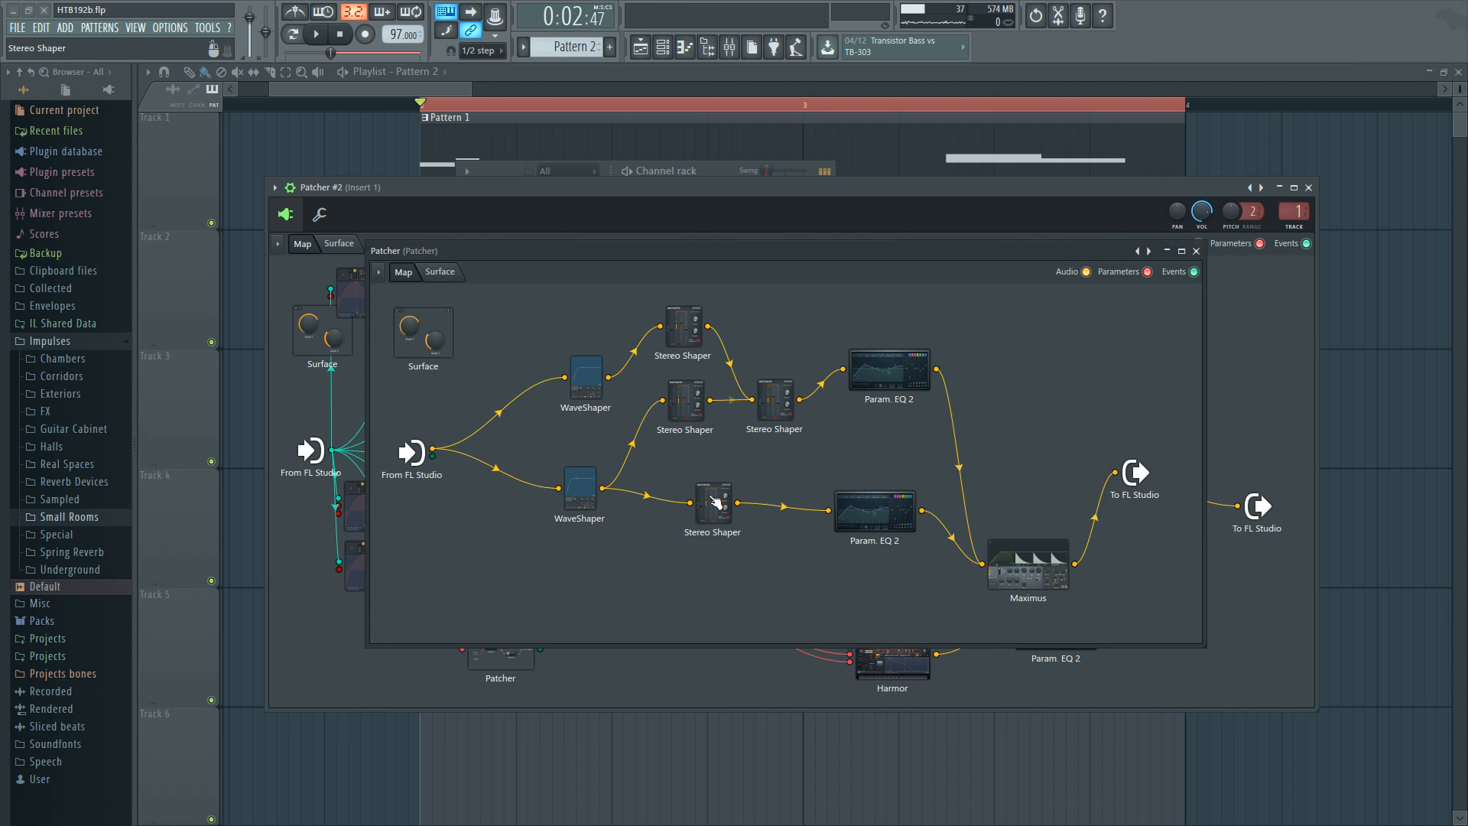
Step: Reposition the lower Stereo Shaper and raise the merging Stereo Shaper level with the upper Param. EQ 2
left_click_drag(715, 502, 692, 507)
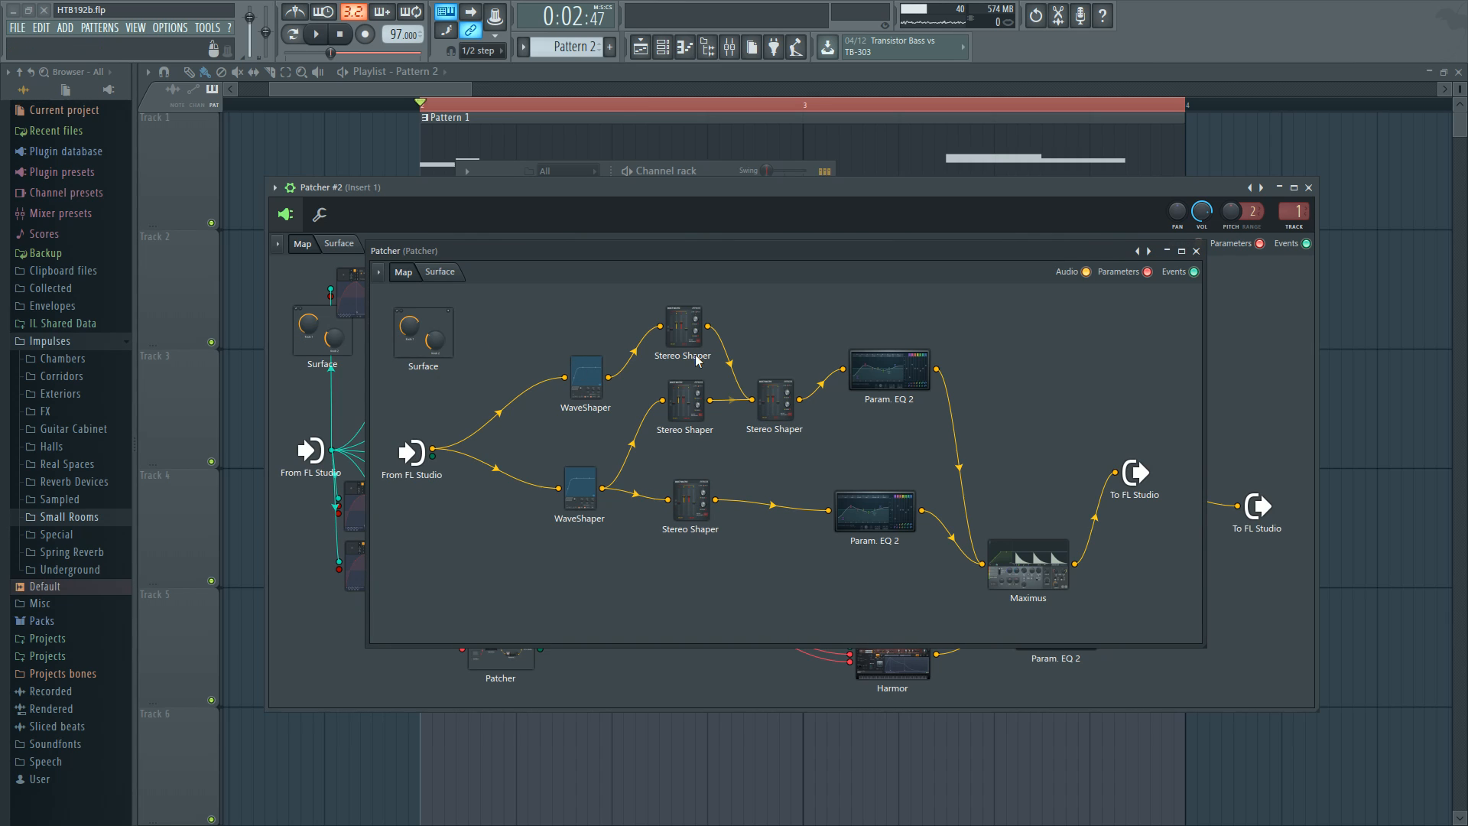
mouse_move(768, 404)
left_mouse_down()
mouse_move(761, 375)
mouse_move(776, 381)
left_mouse_up()
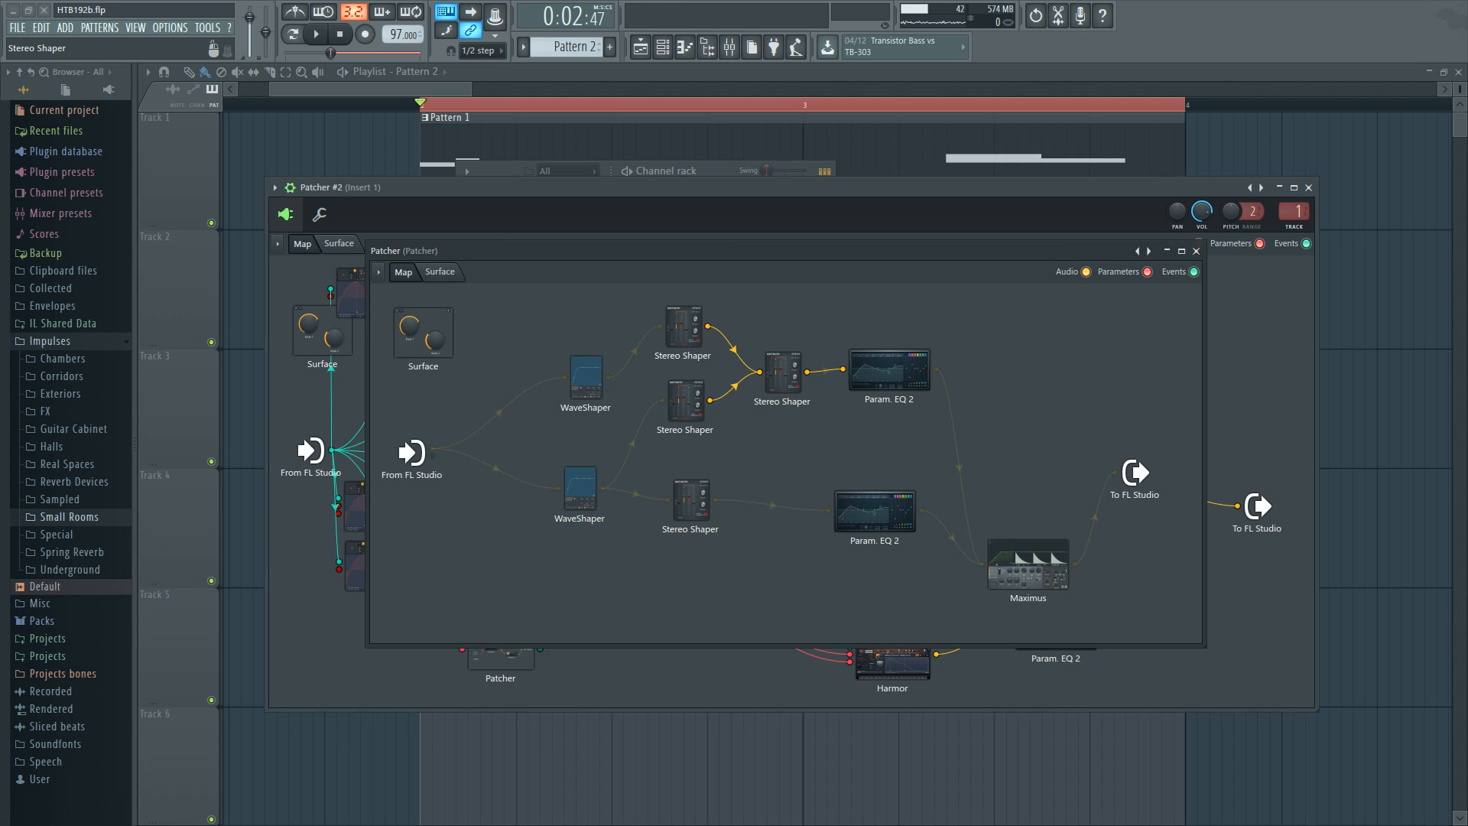
left_click_drag(686, 501, 707, 509)
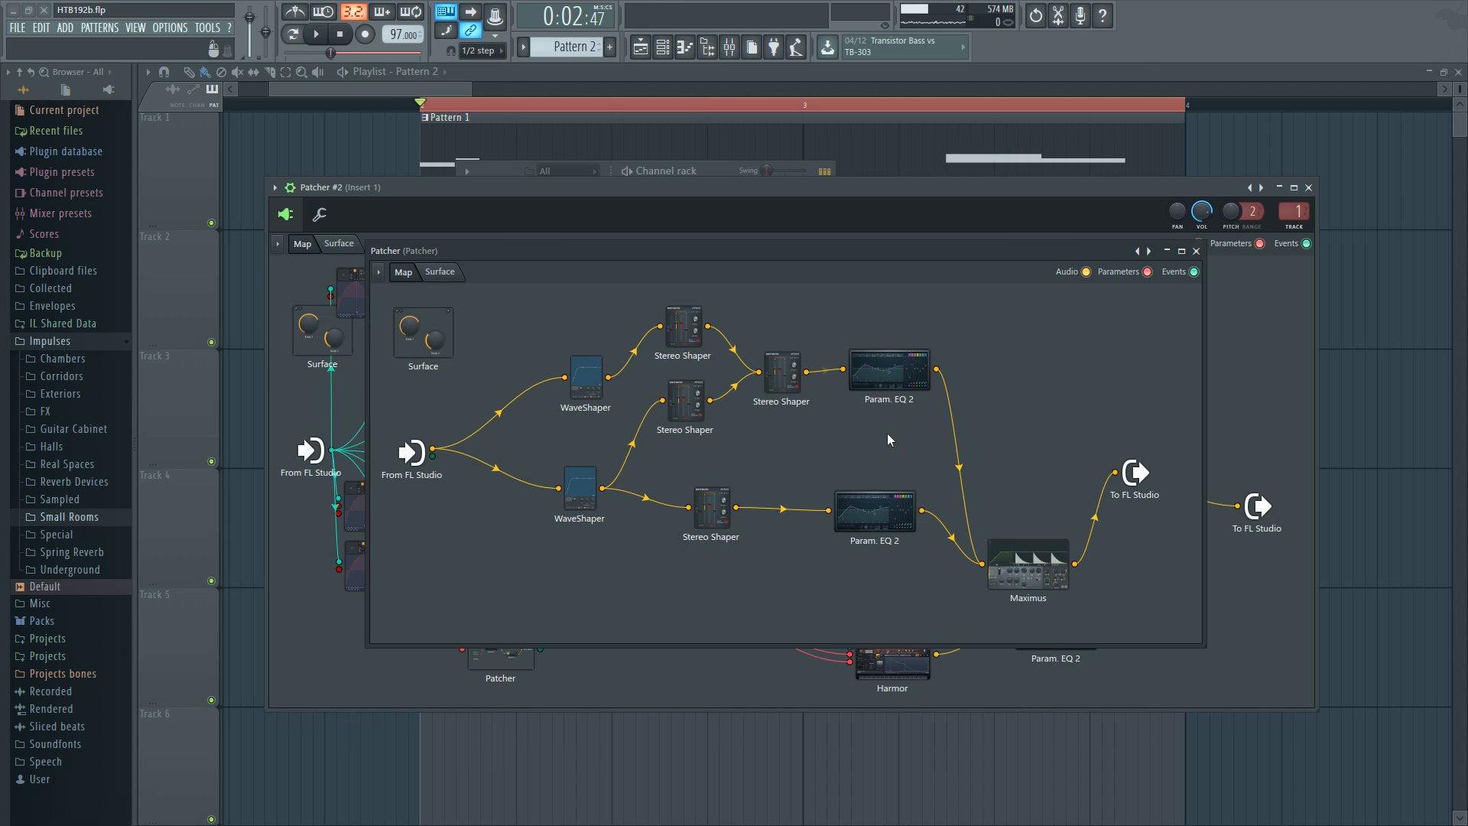
Step: Compare the curves of the lower and upper Param. EQ 2, then close them
left_click(872, 510)
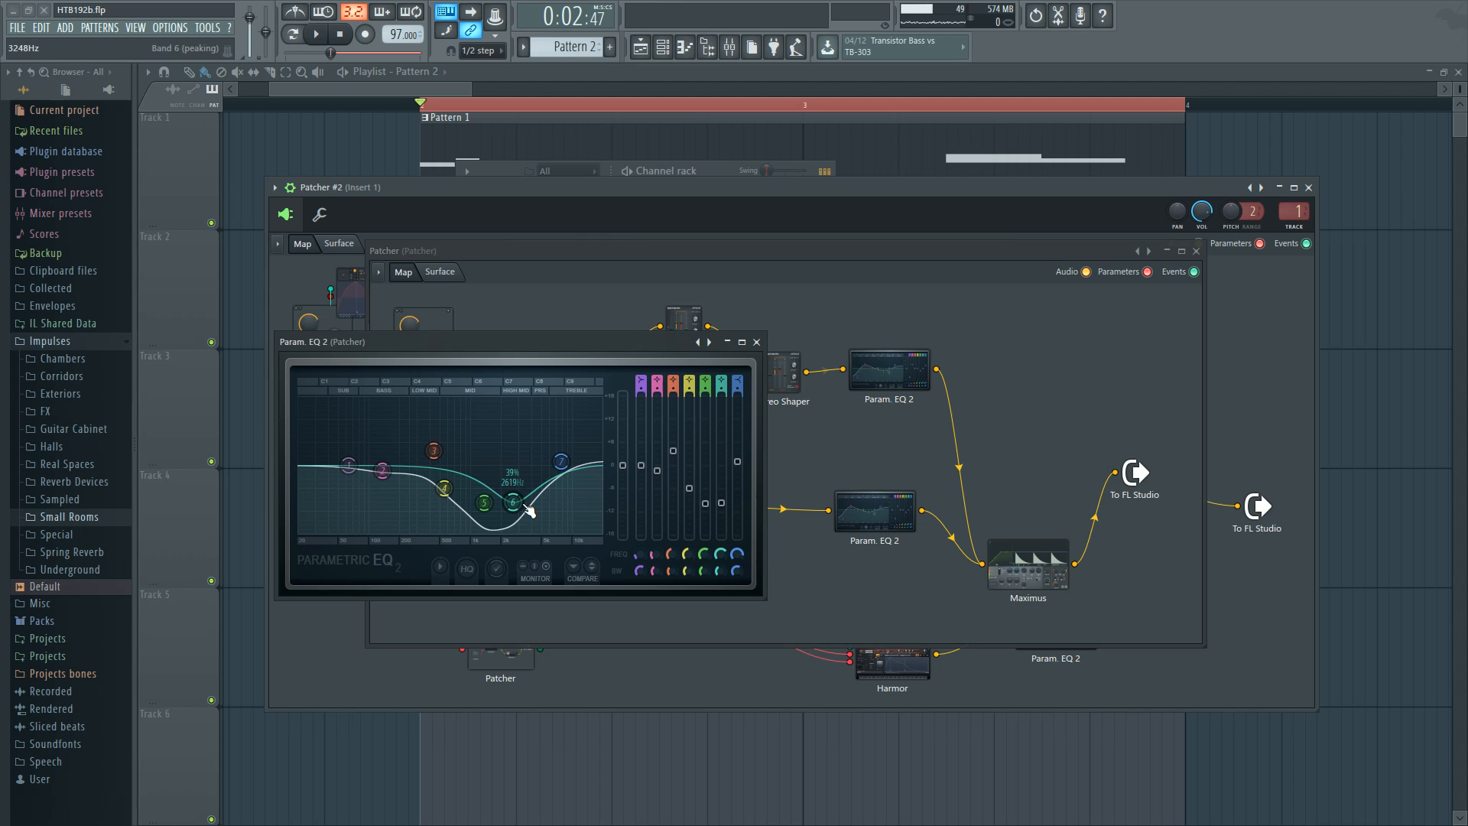
left_click(756, 342)
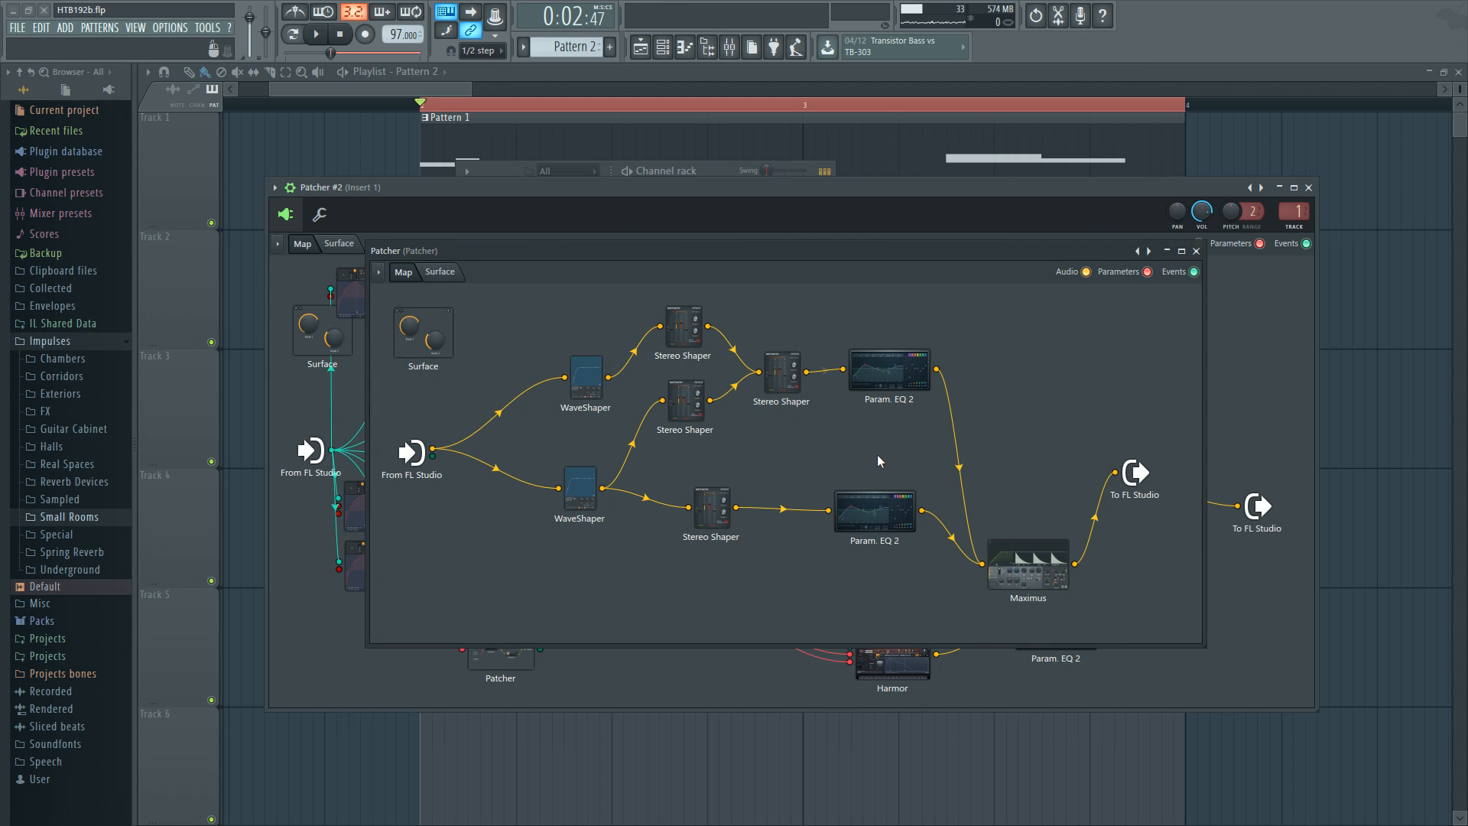
left_click(888, 386)
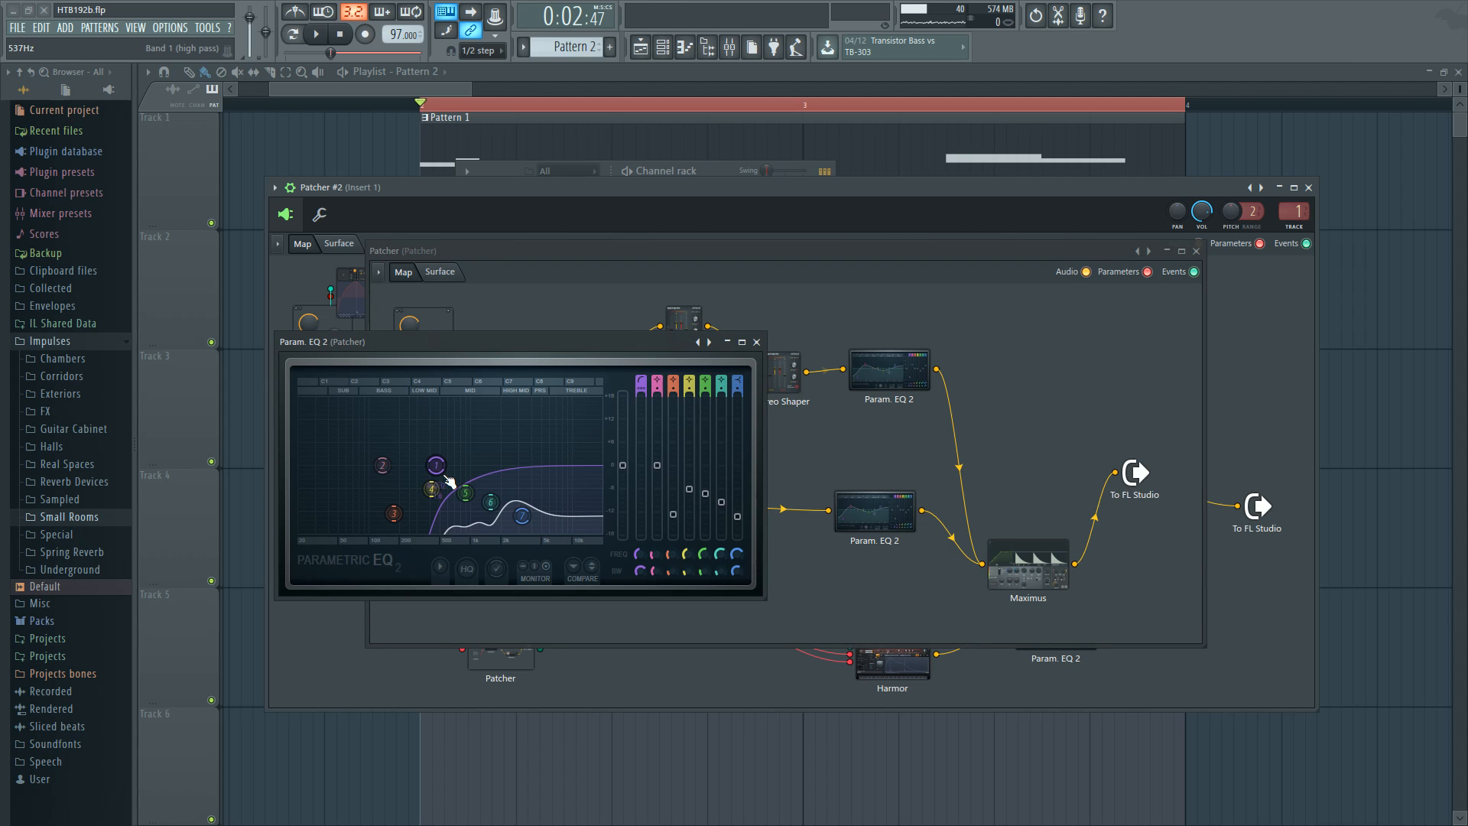
left_click(875, 511)
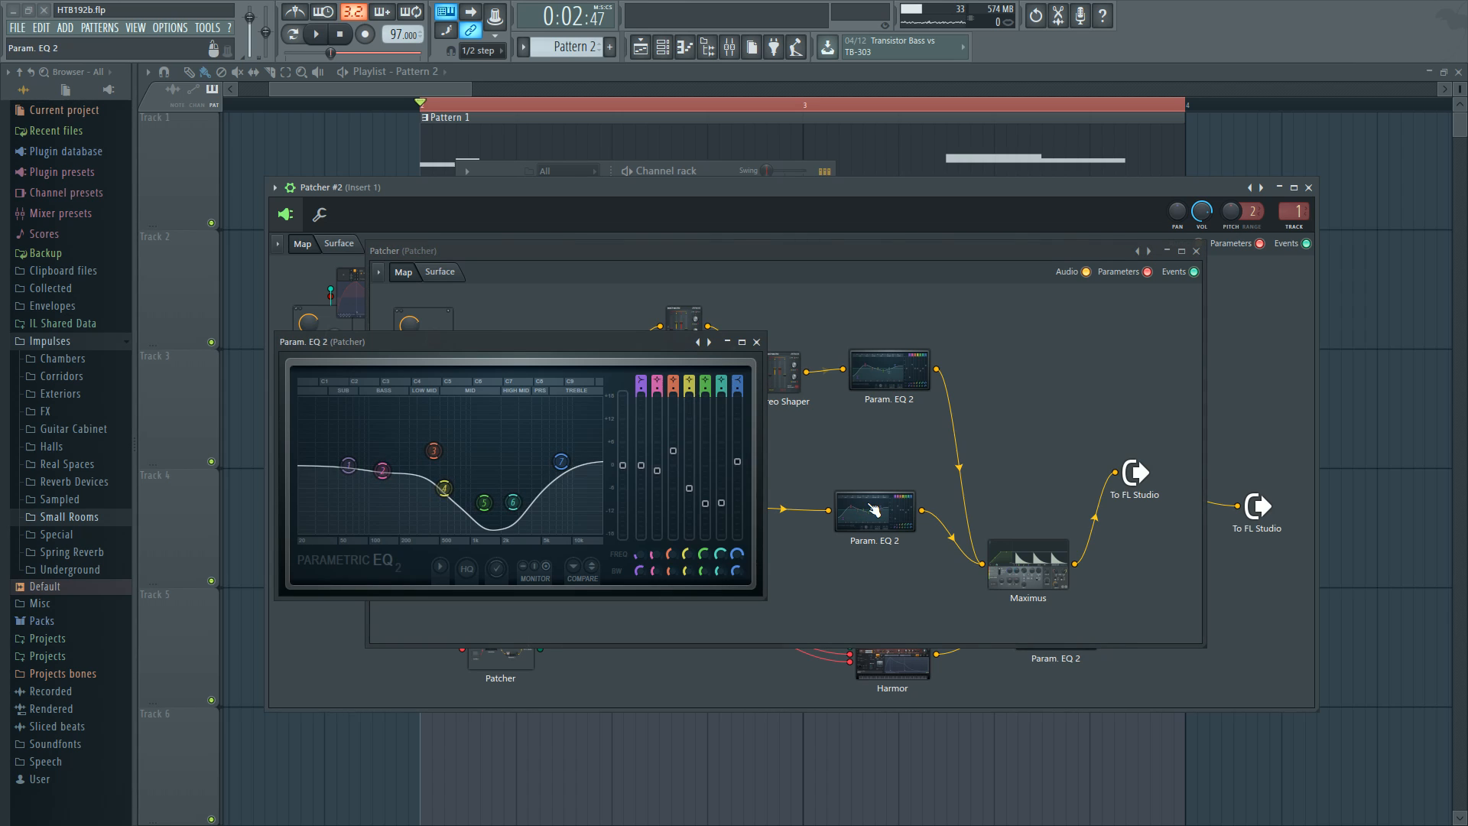
left_click(757, 342)
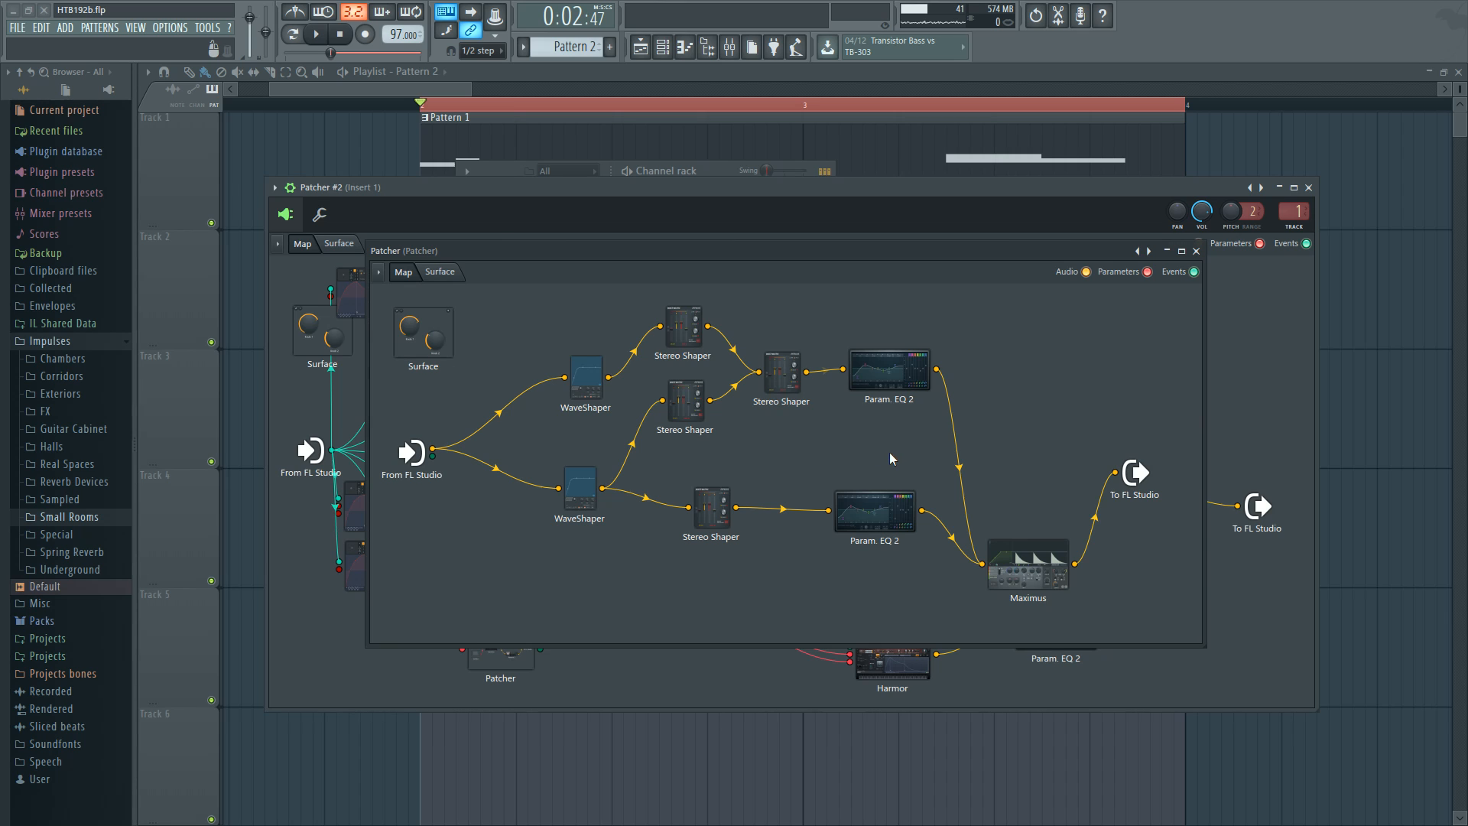
Step: Move Maximus level with the inner To FL Studio, and play the pattern while examining the Param. EQ 2 curves feeding it
left_click_drag(1053, 552, 1057, 458)
double_click(906, 398)
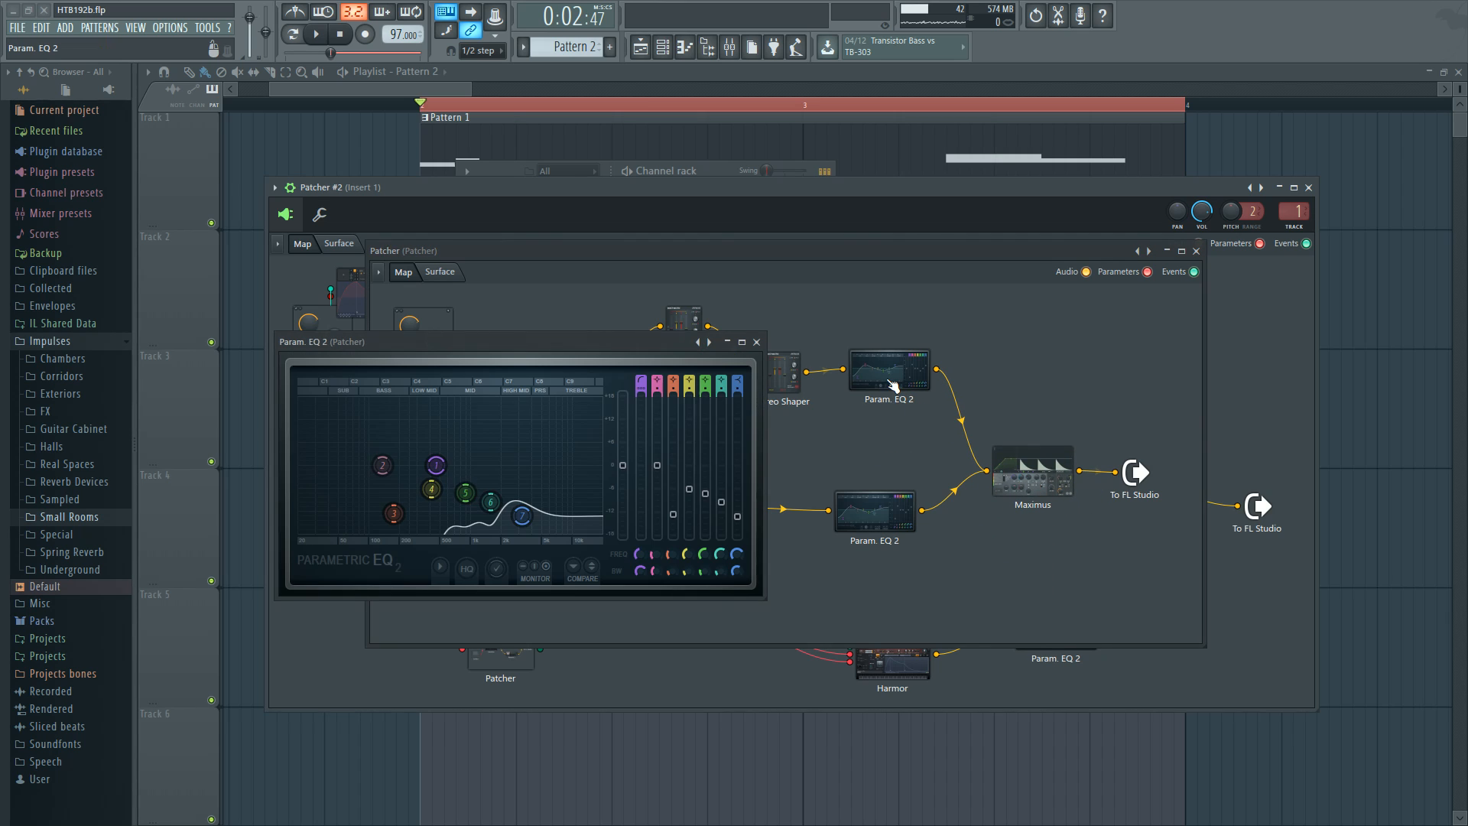
left_click(902, 378)
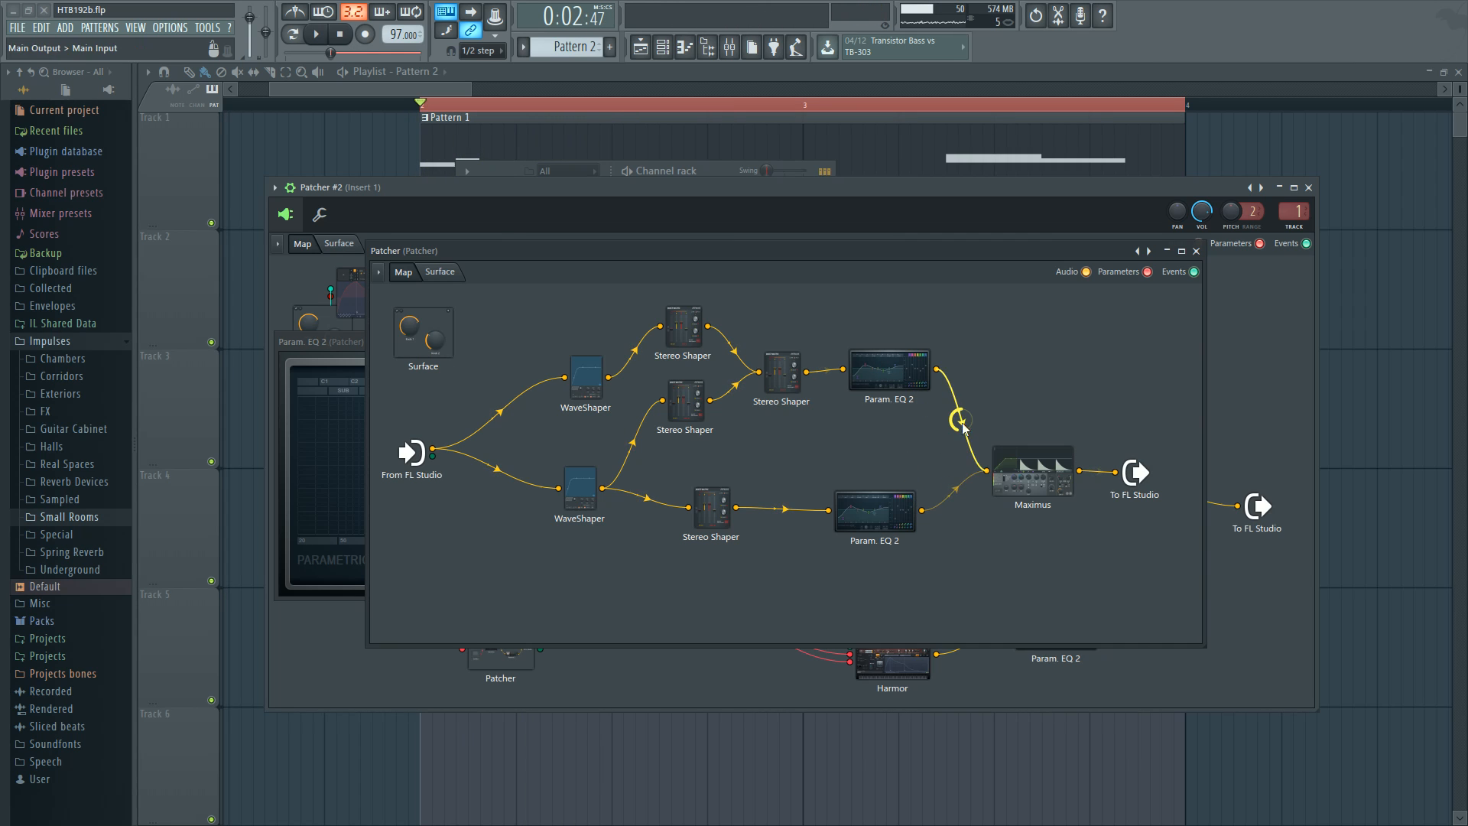
key("space")
double_click(886, 508)
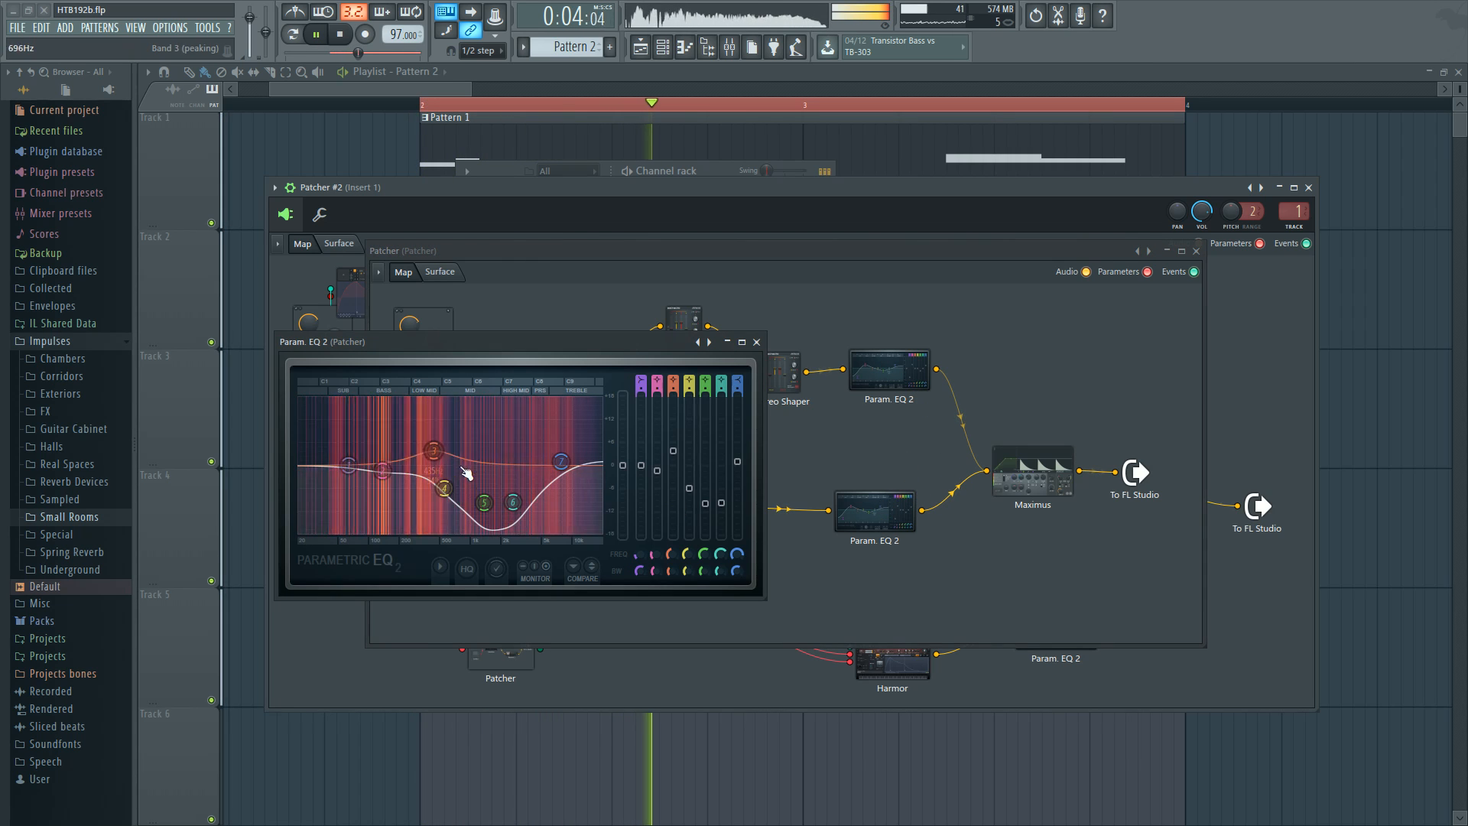
left_click(897, 464)
key("space")
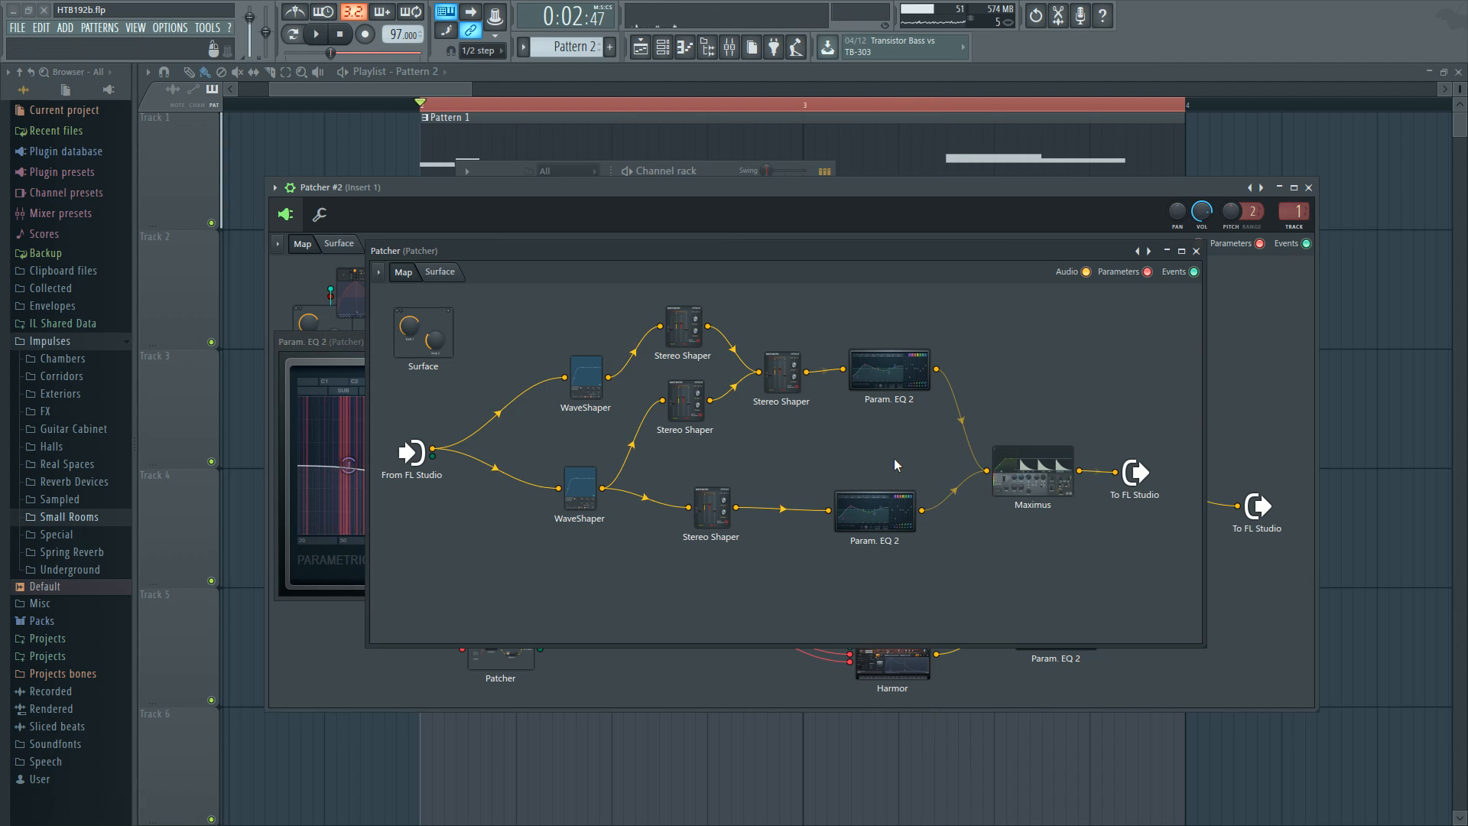
Step: Play the pattern through the complete inner chain, and close the inner Patcher and the lower Param. EQ 2
left_click(348, 345)
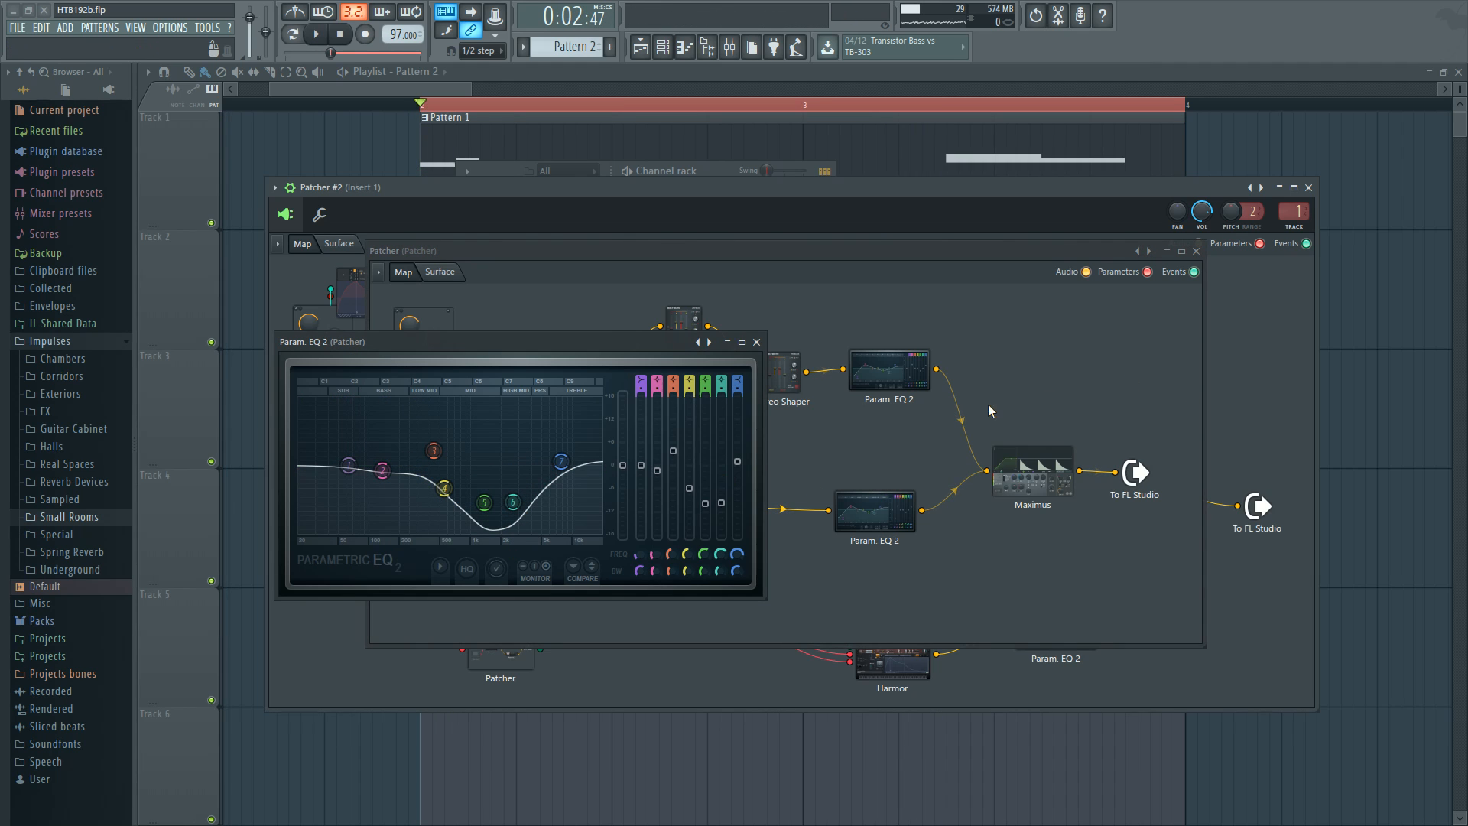
left_click(974, 544)
key("space")
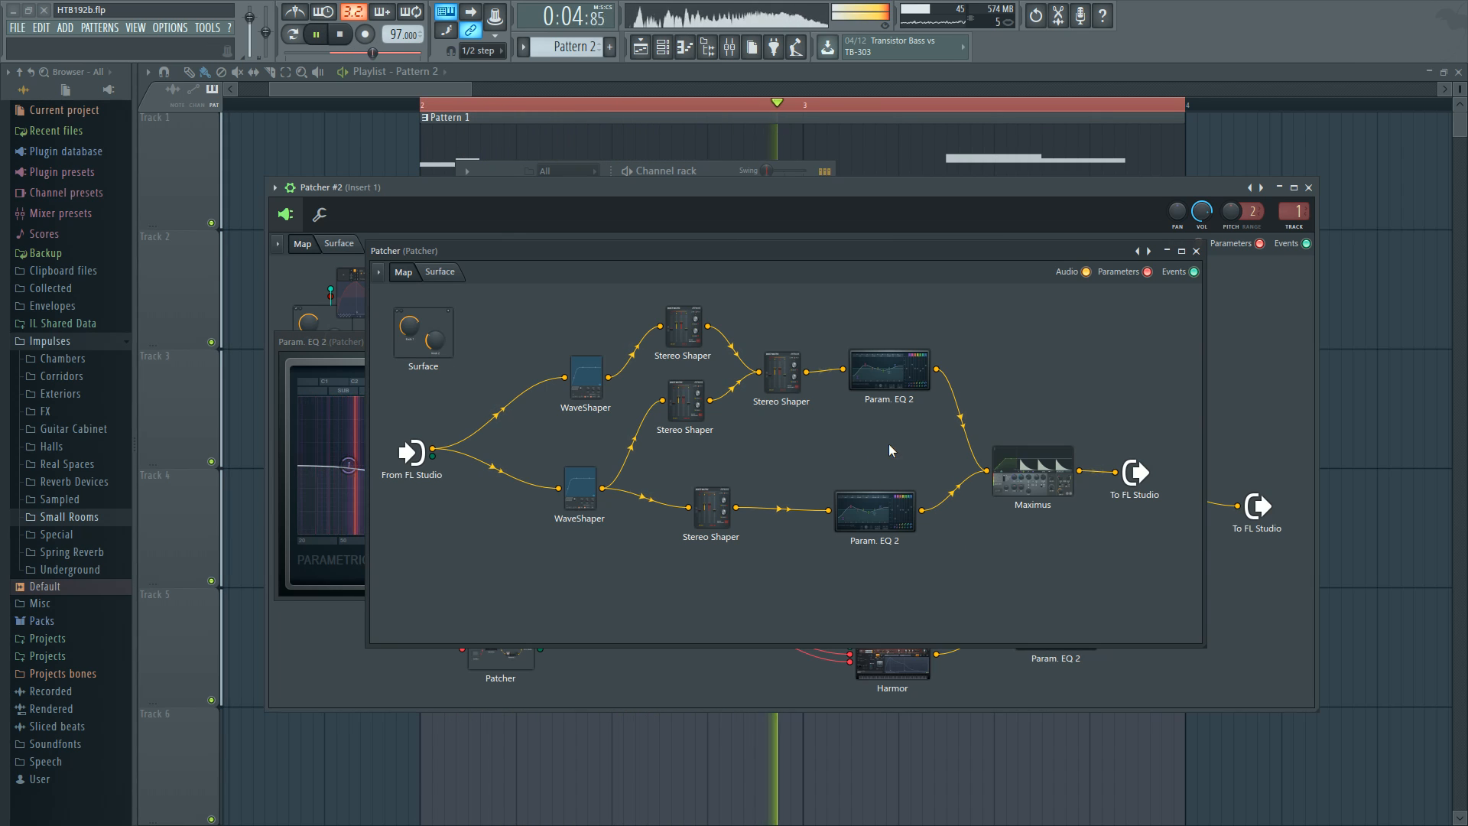
left_click(1198, 252)
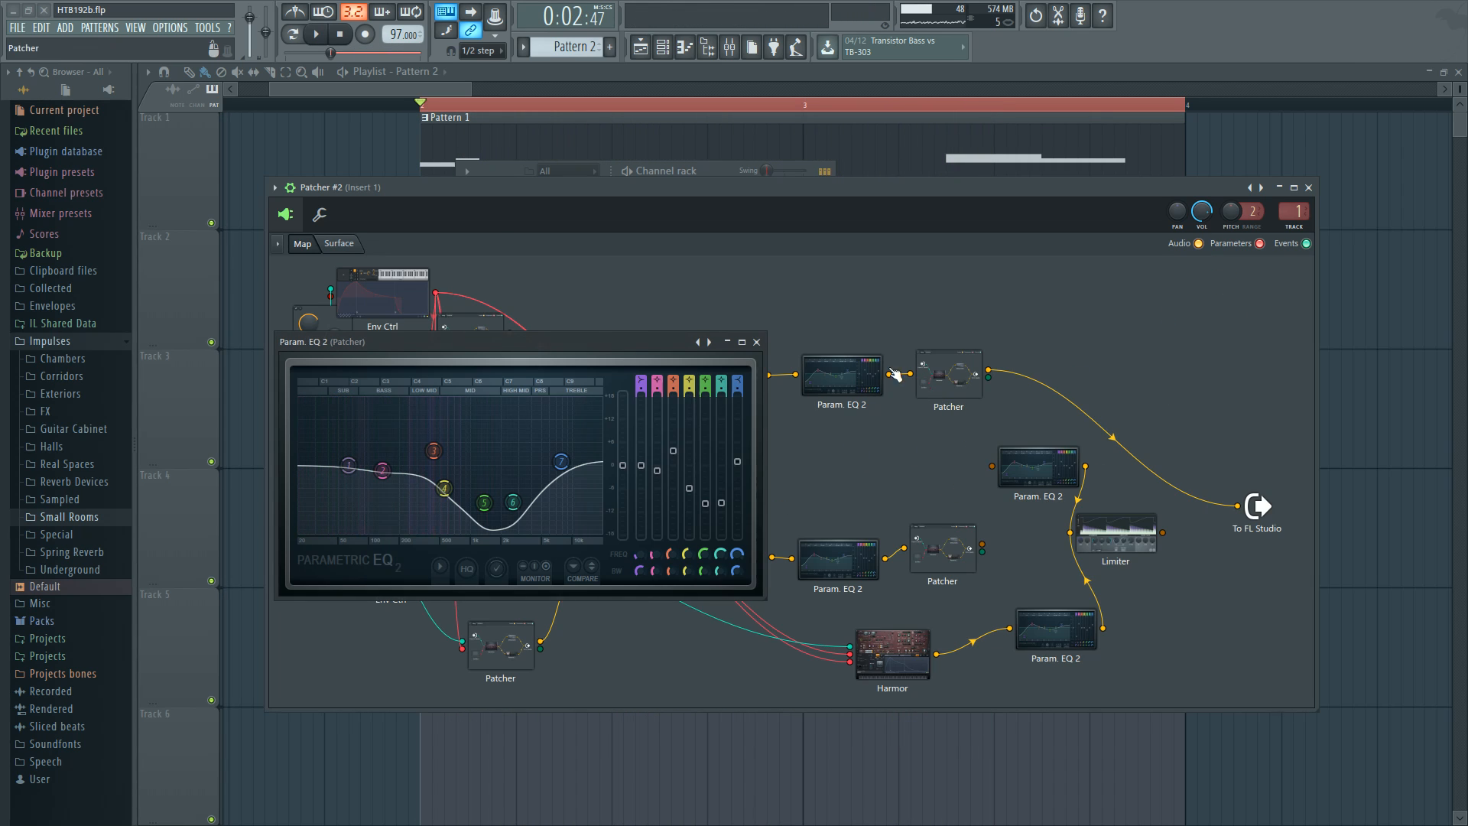
left_click(760, 341)
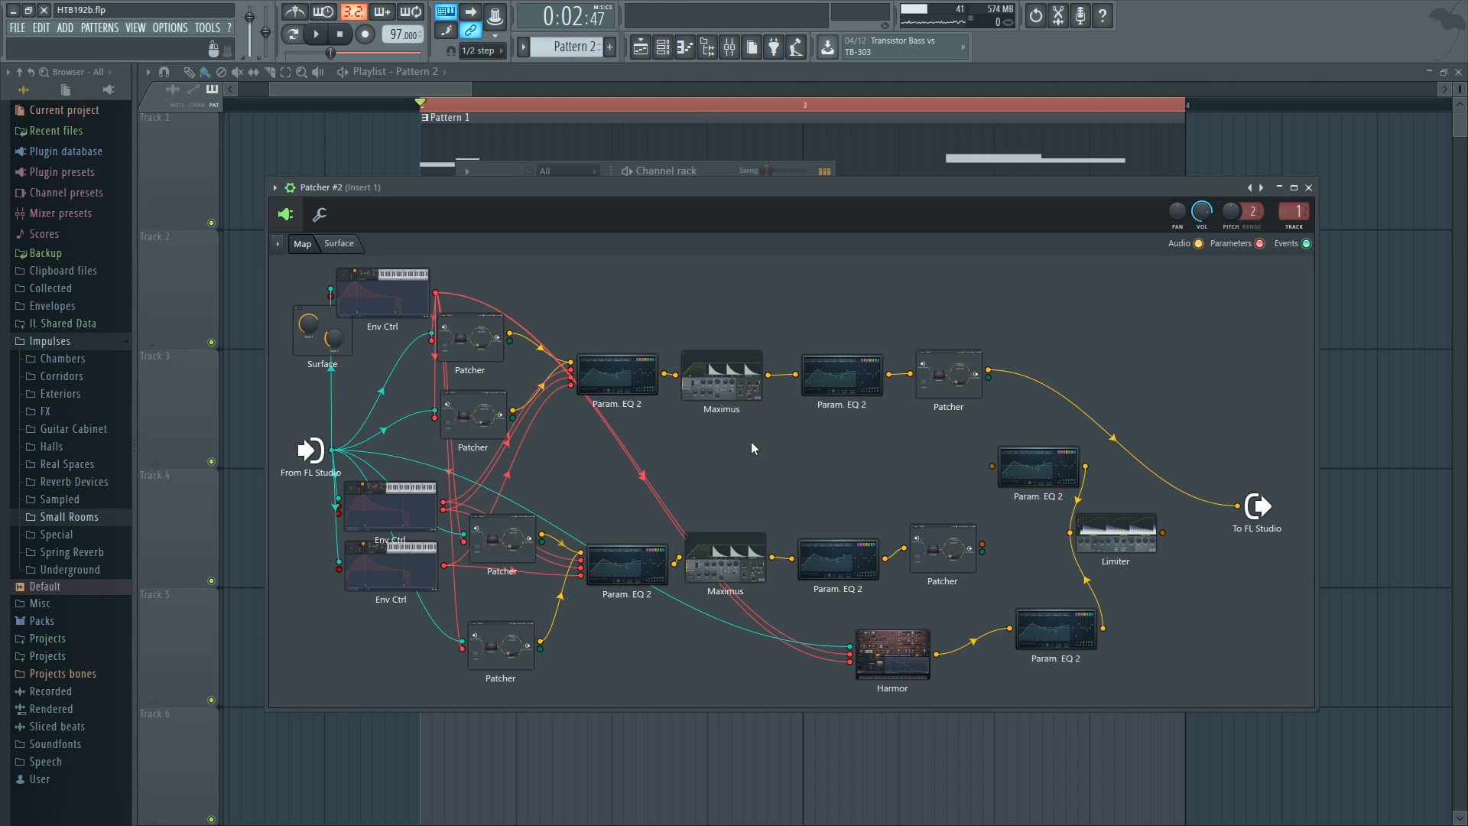
Step: Reroute both effects Patchers from the output into the Param. EQ 2 above the Limiter, and check that EQ's curve
left_click_drag(1062, 464, 1069, 468)
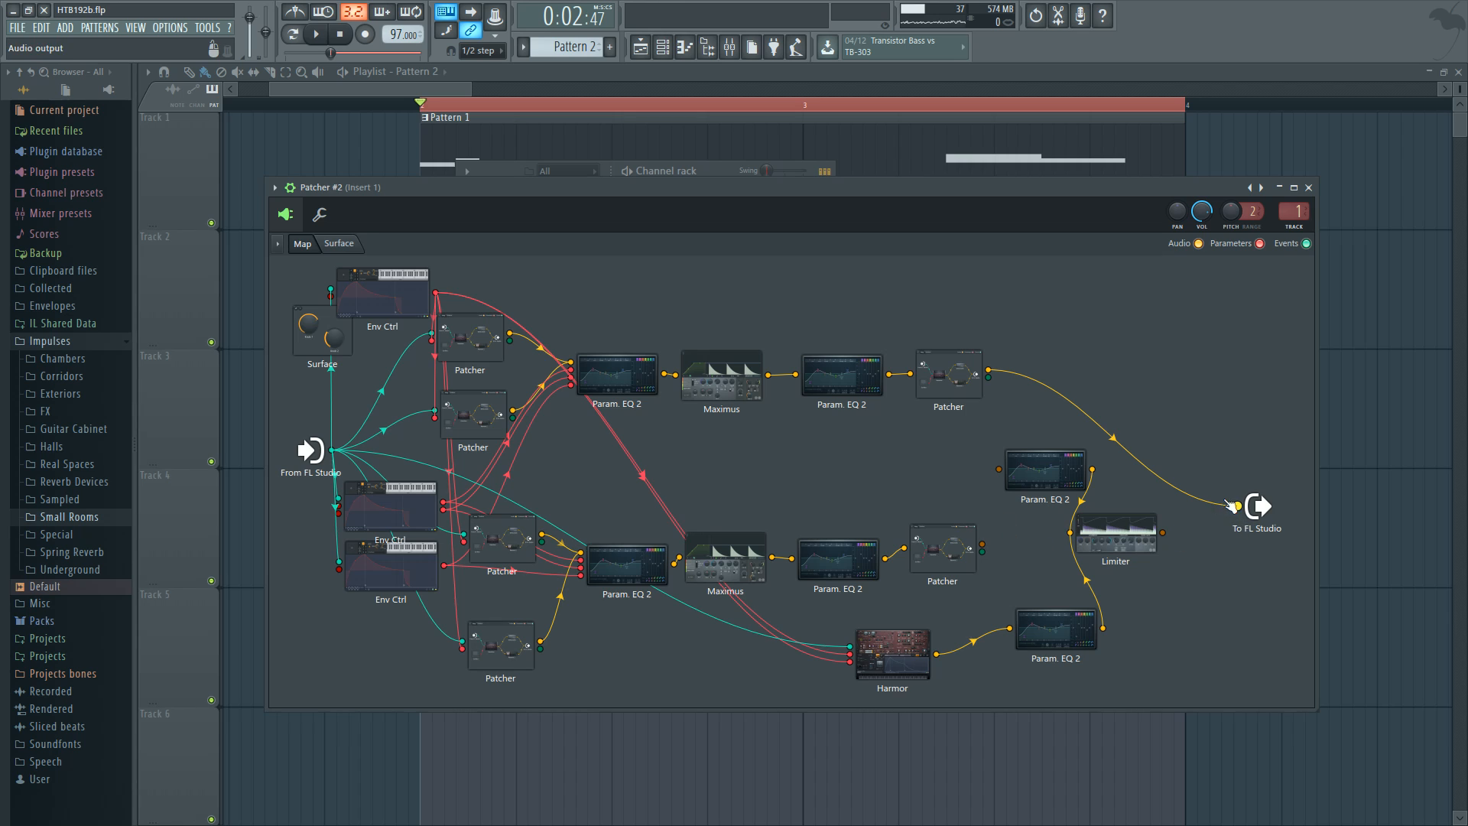
left_click_drag(1237, 505, 999, 468)
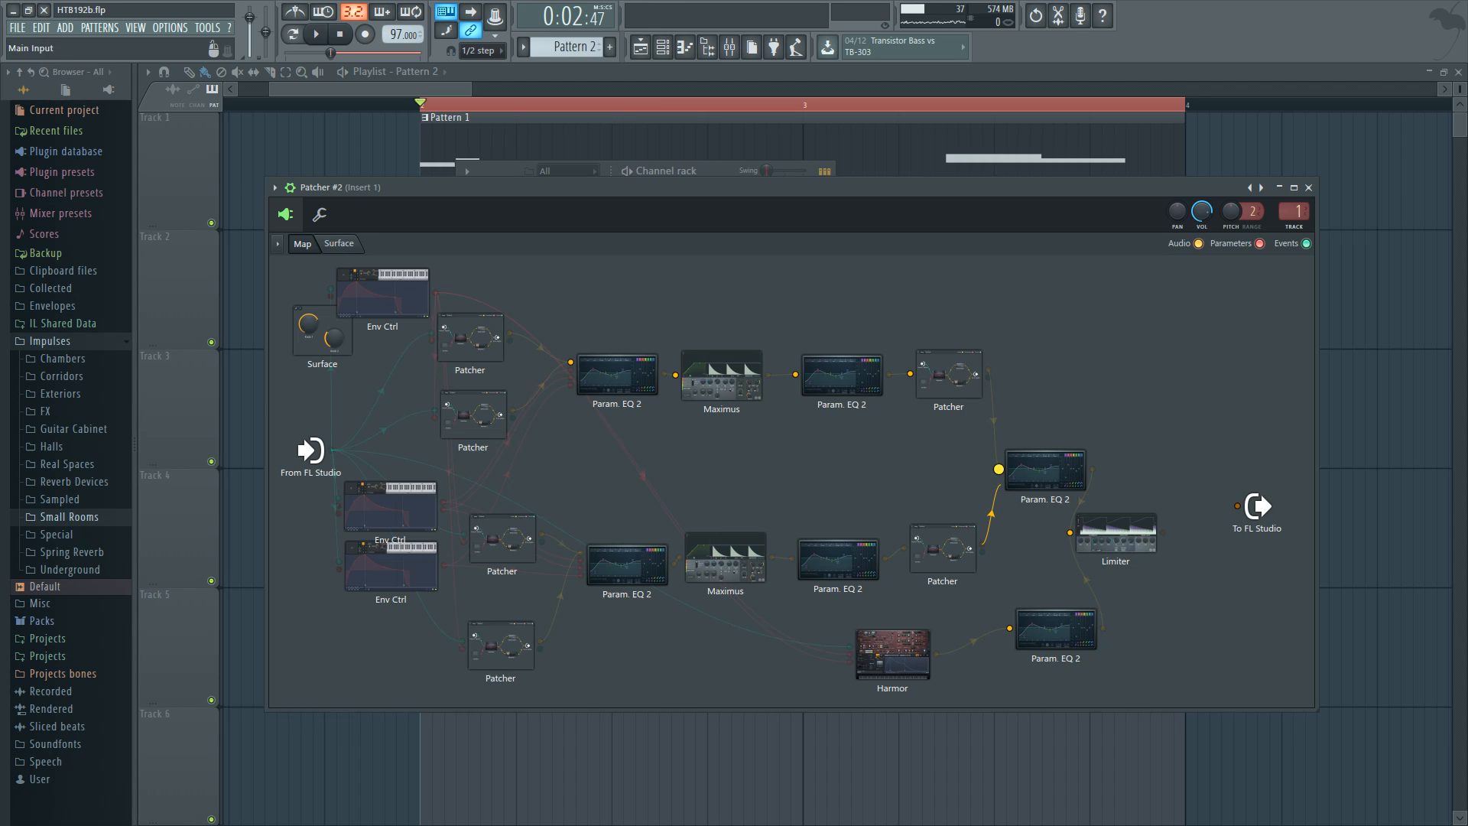
double_click(1063, 475)
left_click(756, 344)
Step: Check the curve of Harmor's Param. EQ 2 and connect that EQ directly to the outer To FL Studio
double_click(1032, 633)
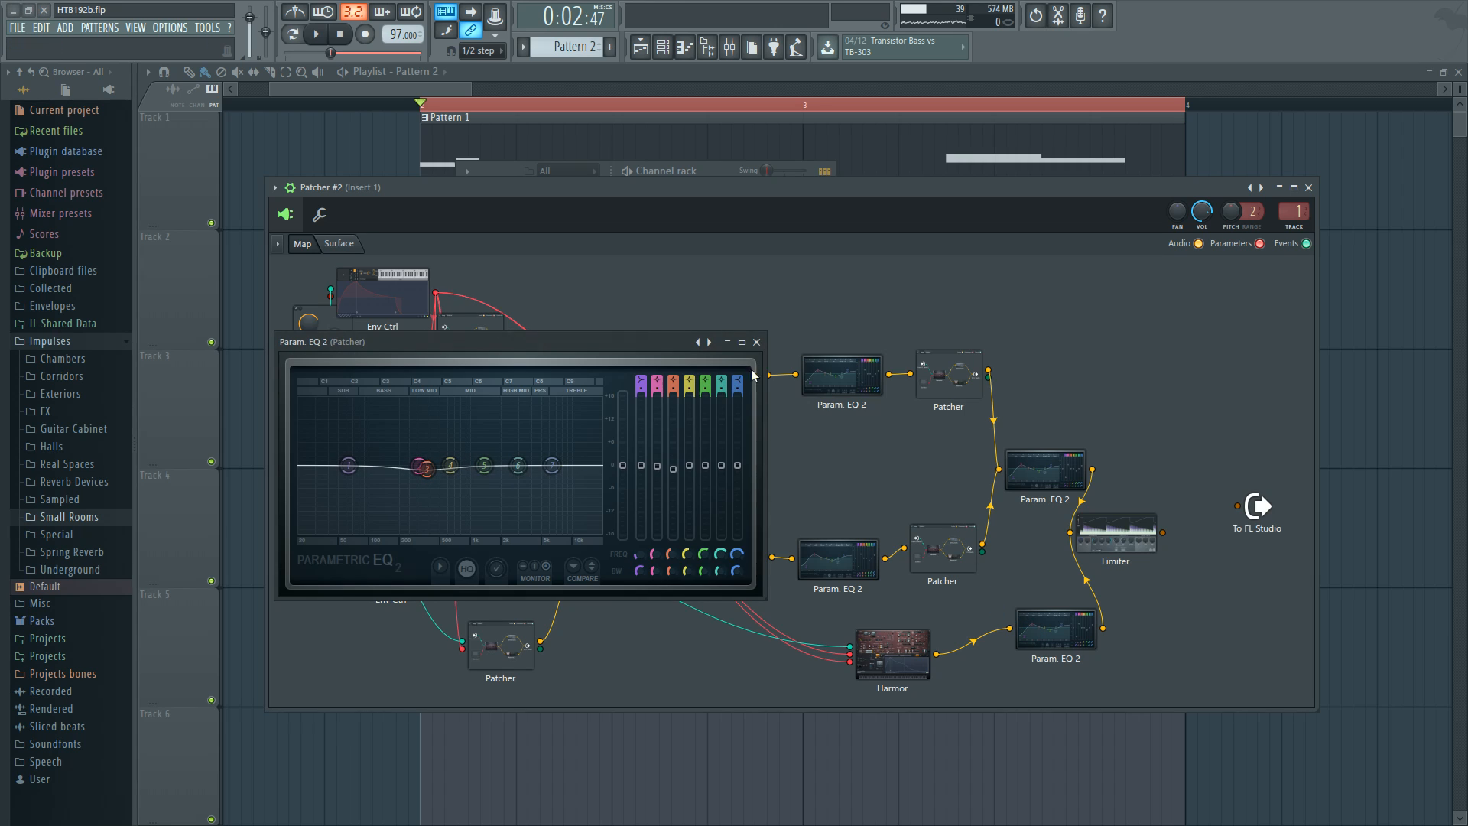
left_click(757, 344)
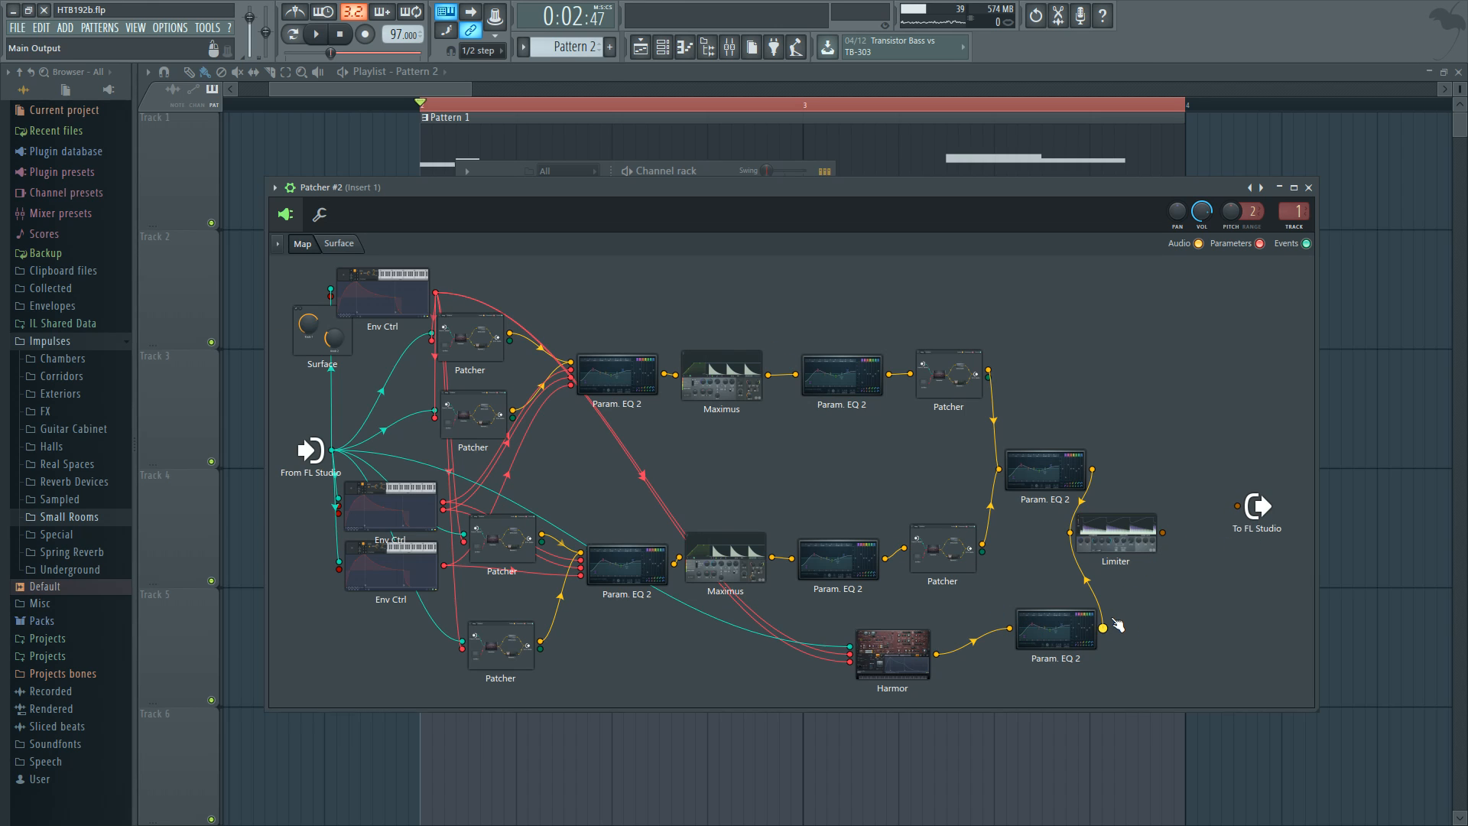
left_click_drag(1104, 628, 1237, 505)
Step: Inspect parts A and B of the Harmor layer, and play the pattern while watching its spectral display
double_click(888, 654)
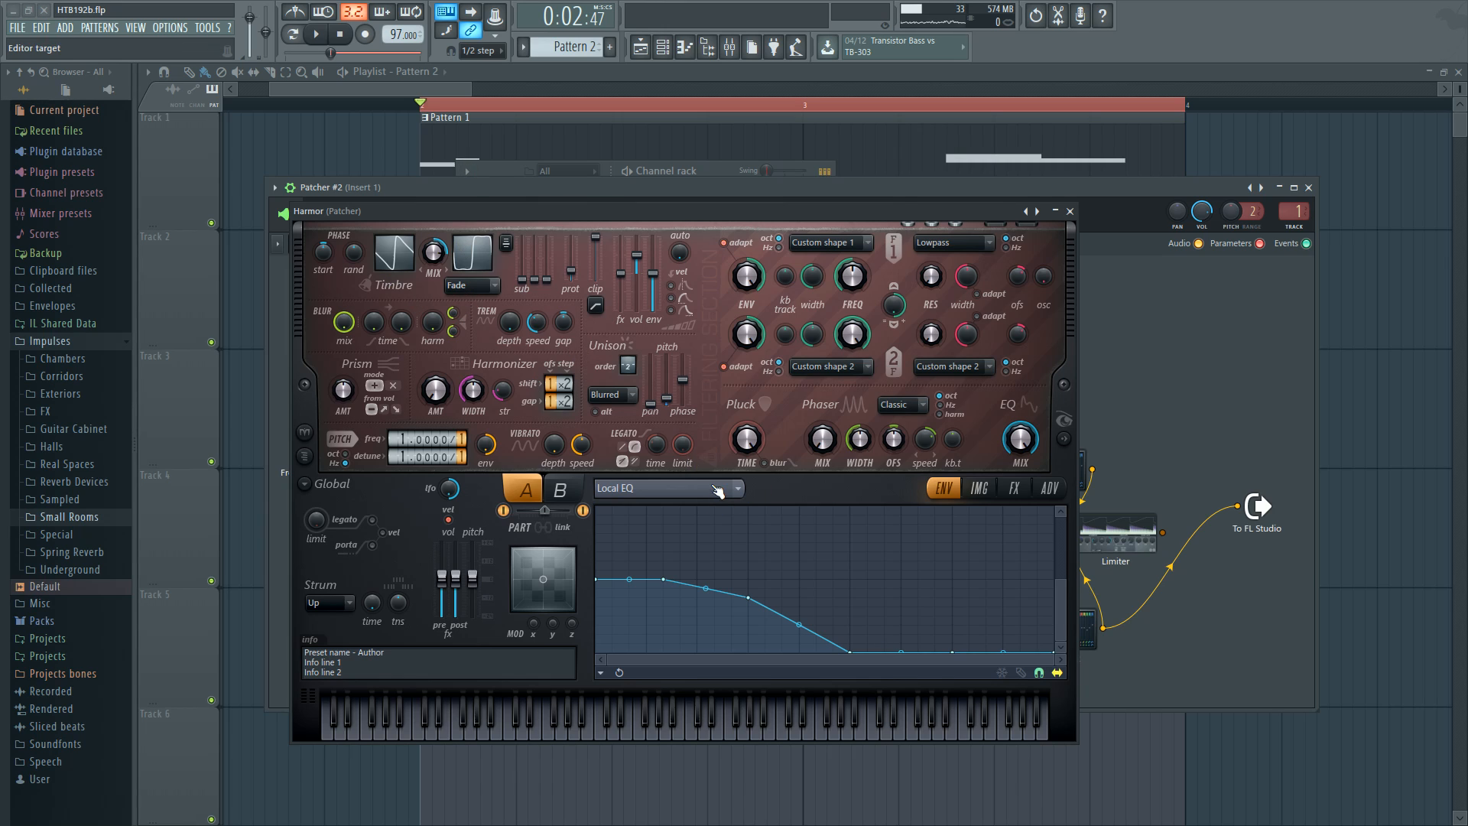
left_click(560, 489)
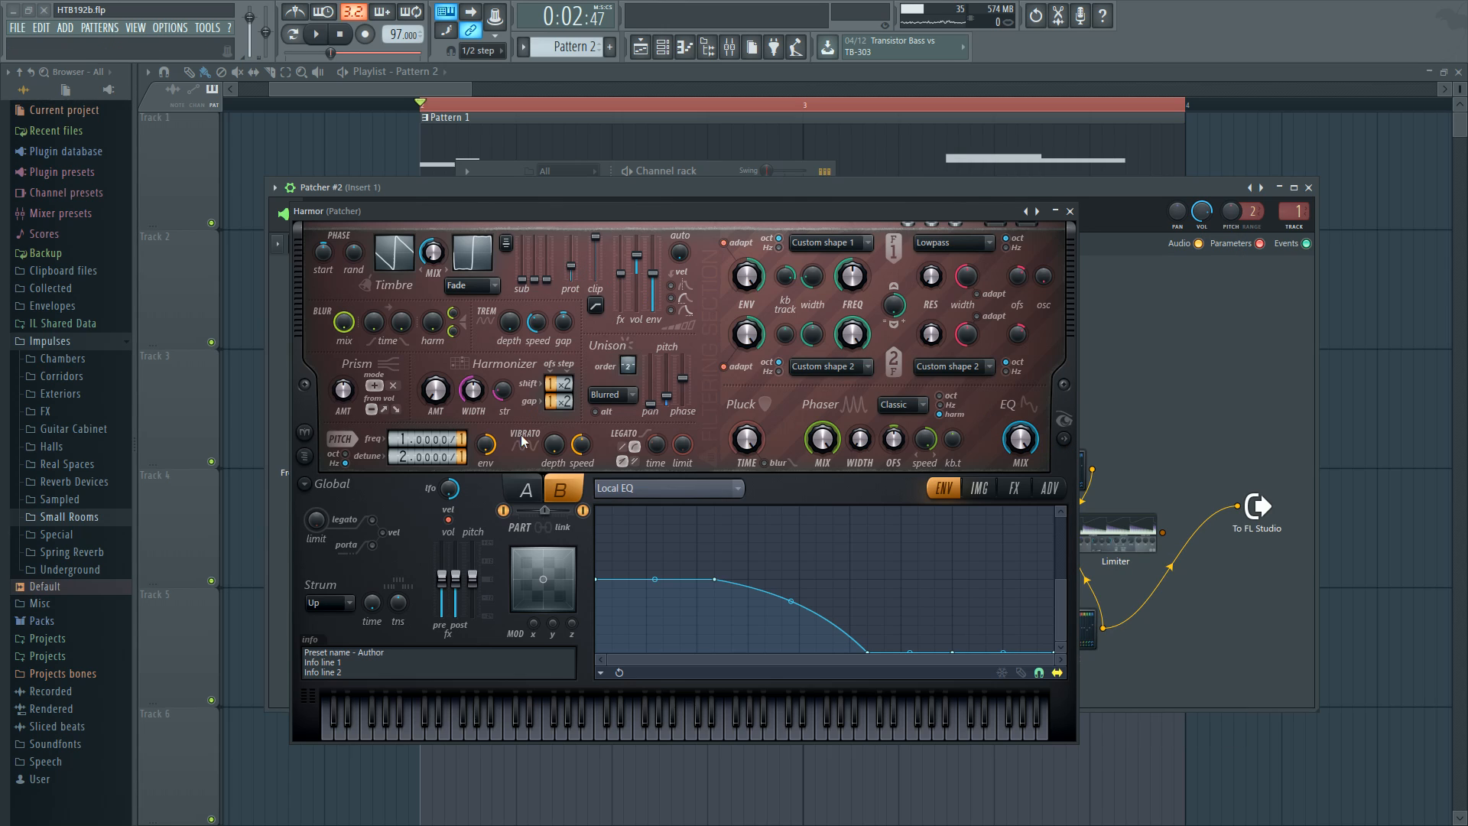
left_click(524, 488)
mouse_move(1076, 443)
key("space")
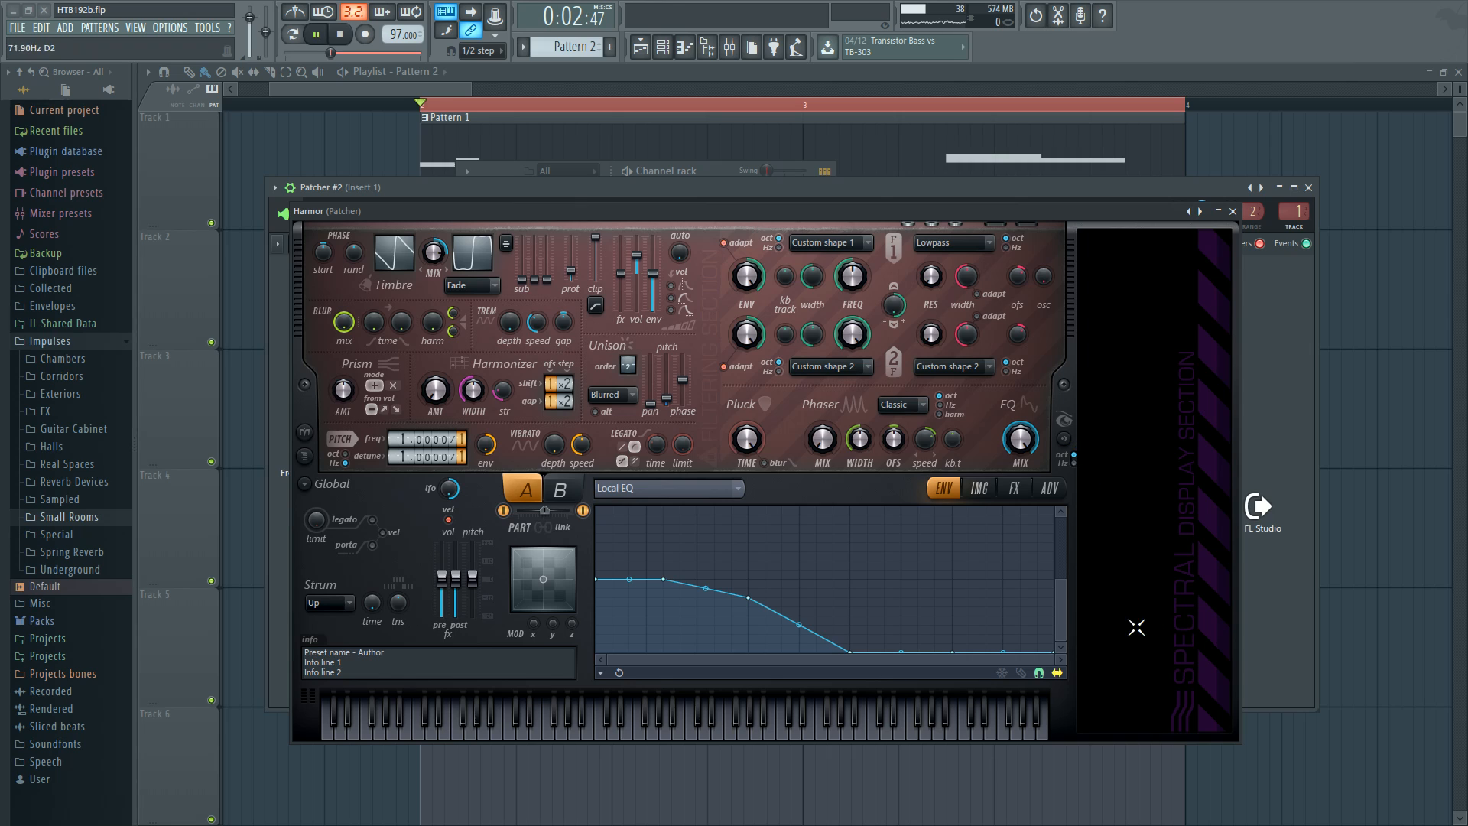
key("space")
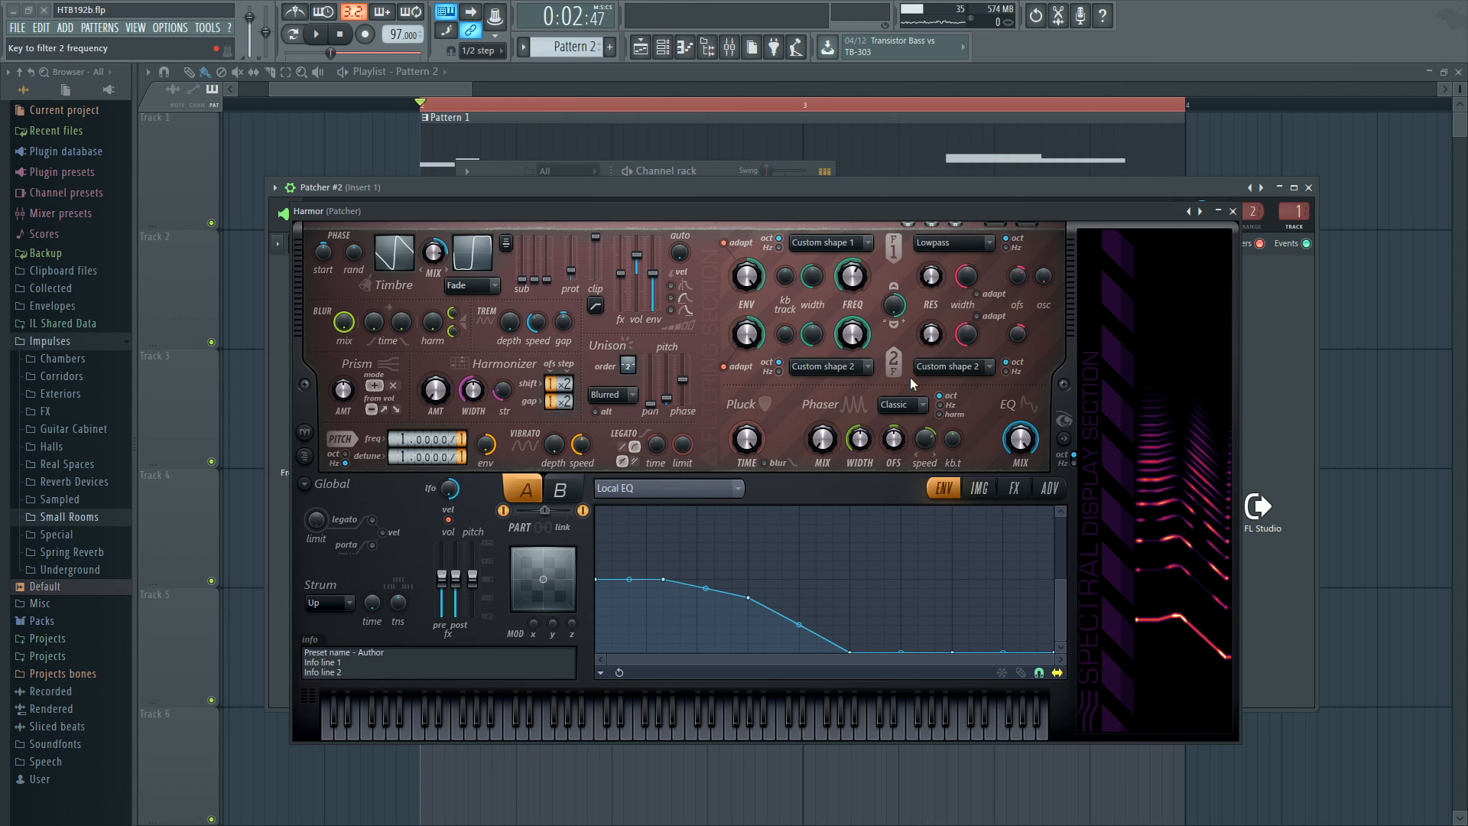
Step: Close Harmor and spread out the Limiter, the Param. EQ 2 above it and the Harmor module in the Patcher map
left_click(1234, 211)
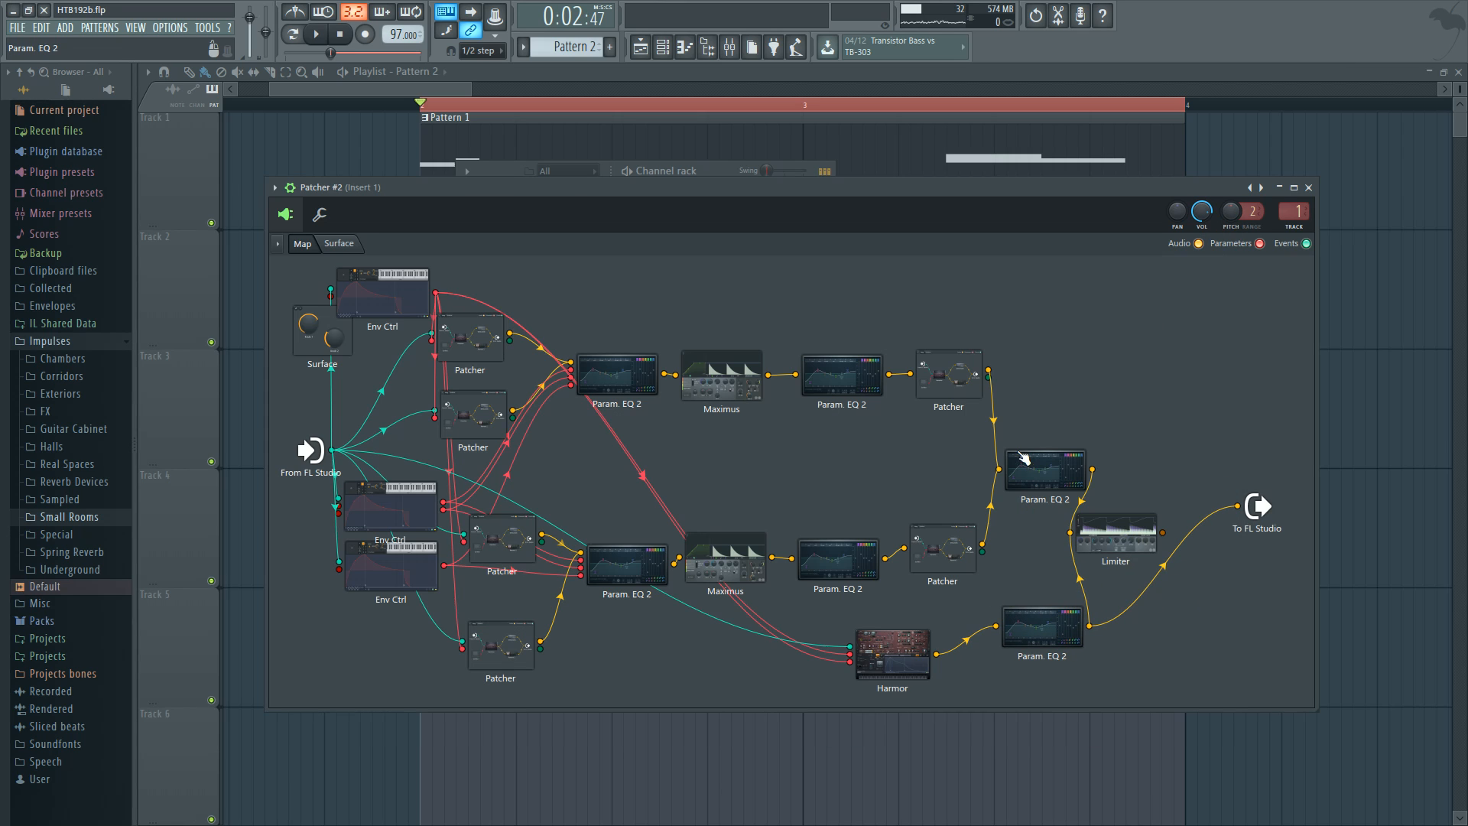
left_click_drag(1105, 533, 1150, 537)
left_click_drag(1052, 471, 1074, 469)
left_click_drag(886, 648, 860, 643)
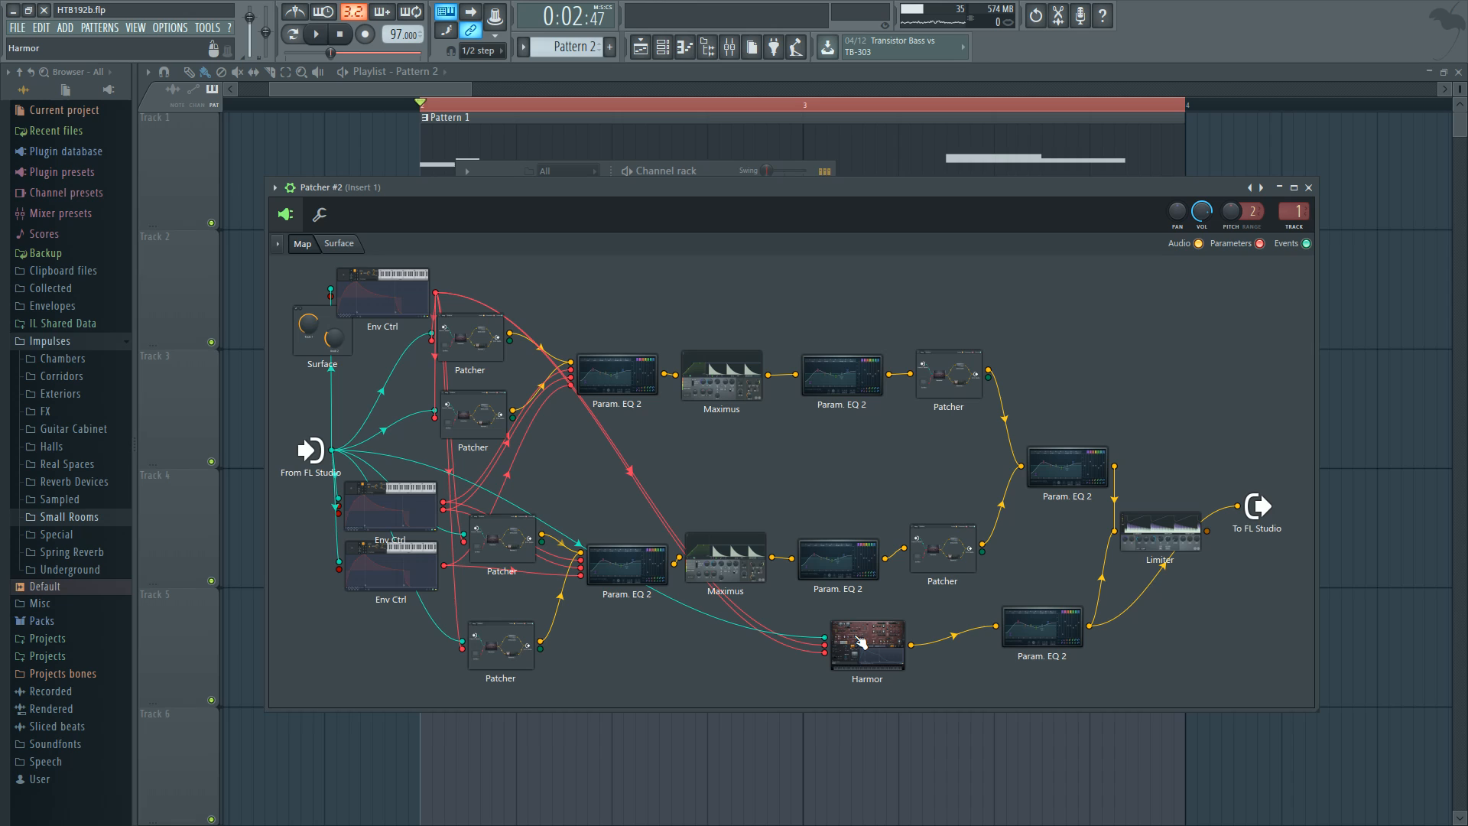
Step: Check the curve of the Param. EQ 2 above the Limiter, and inspect Harmor's Harmonic unison pitch shape and unison settings across parts A and B
double_click(1063, 471)
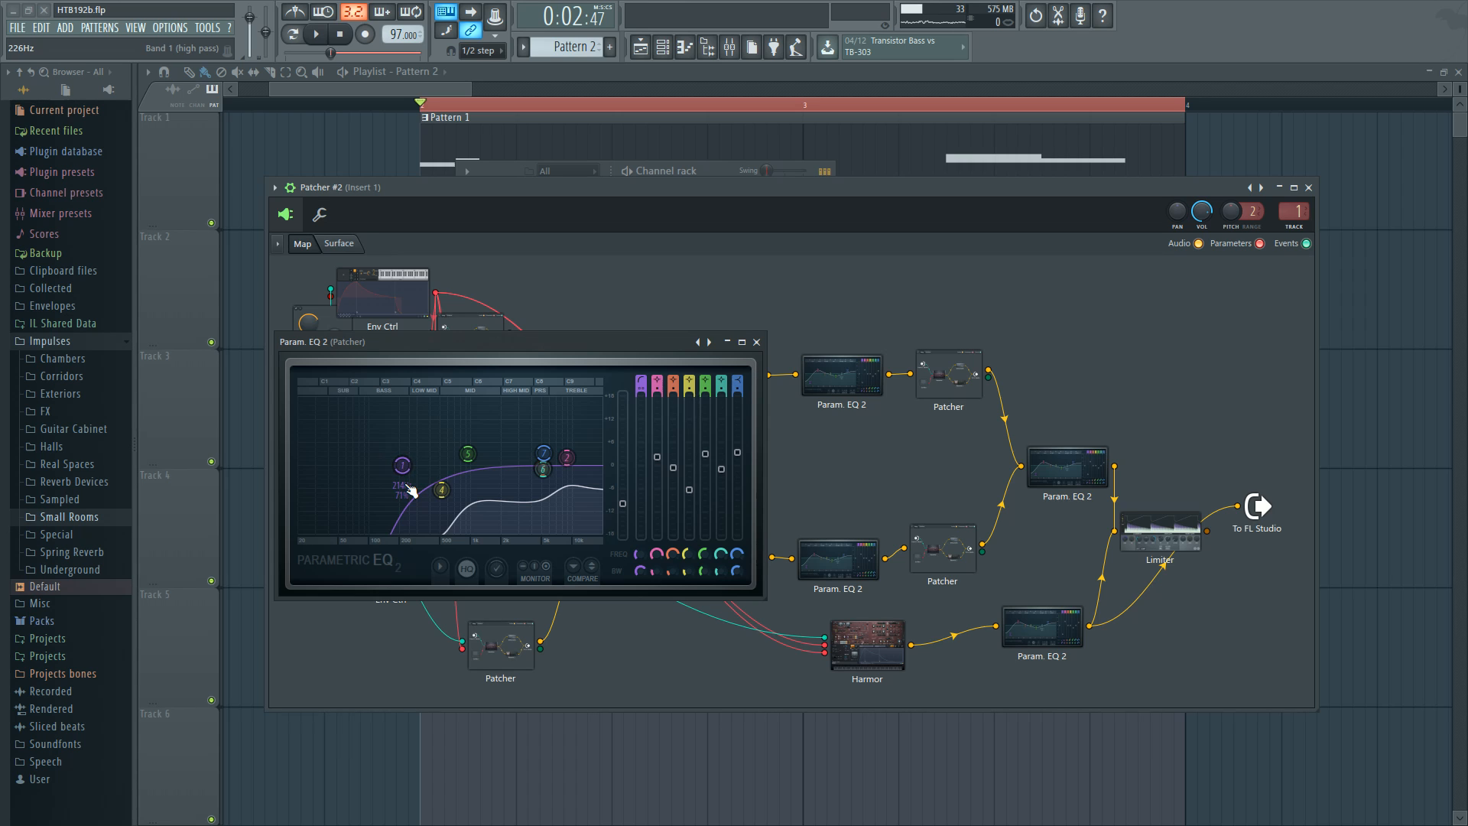
double_click(903, 631)
left_click(681, 490)
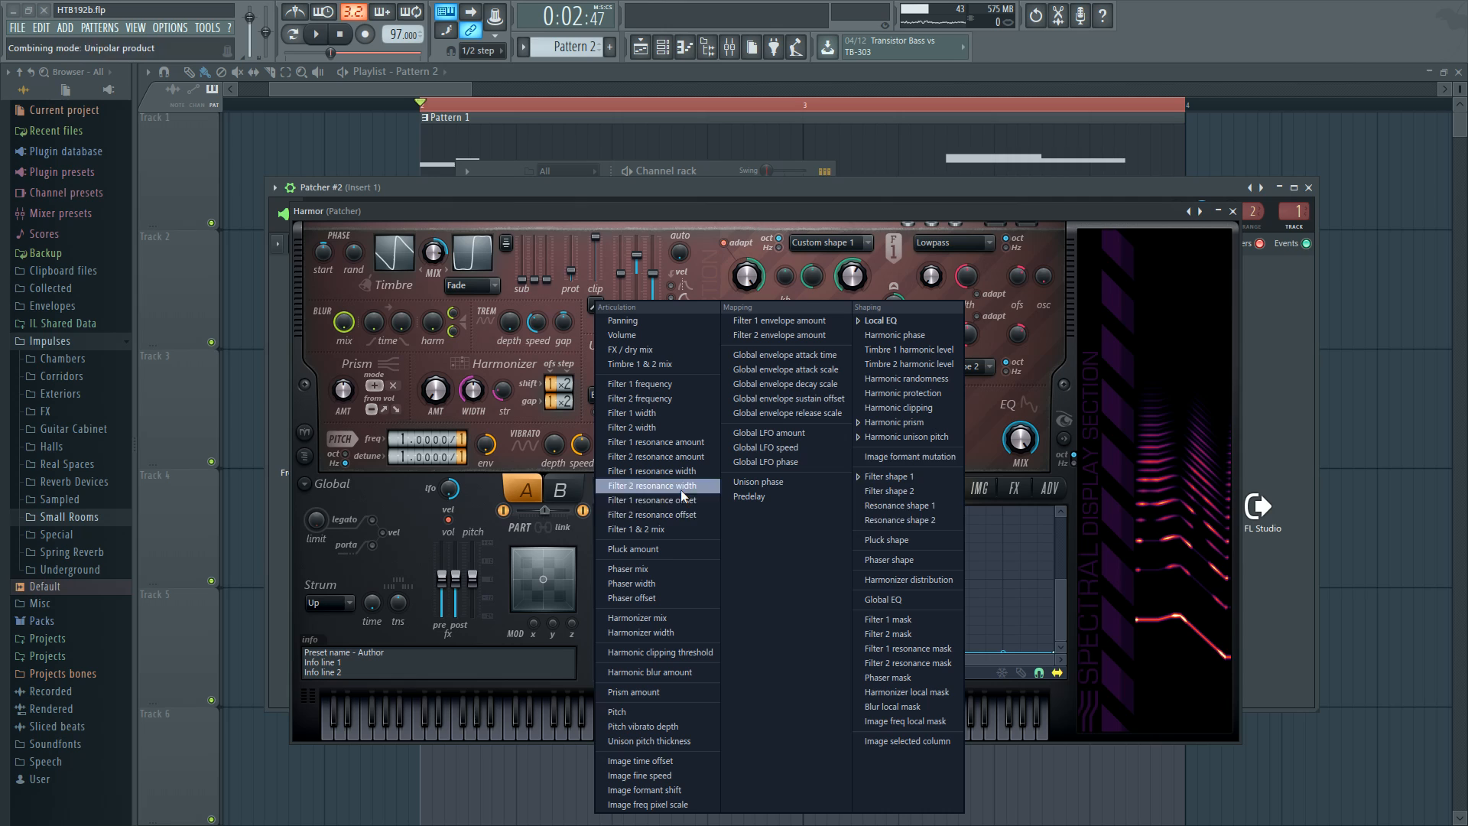
left_click(933, 436)
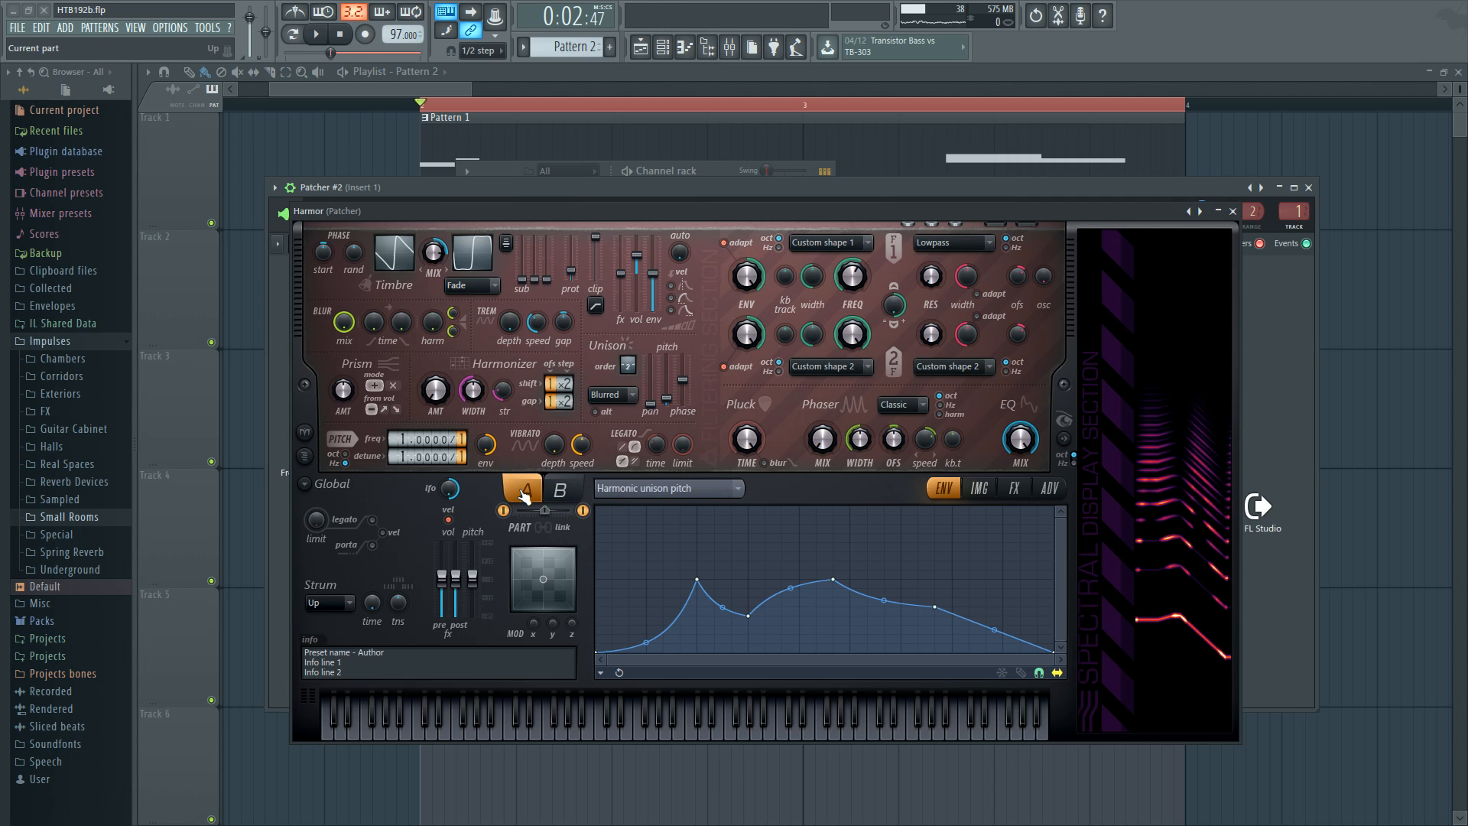
left_click(560, 489)
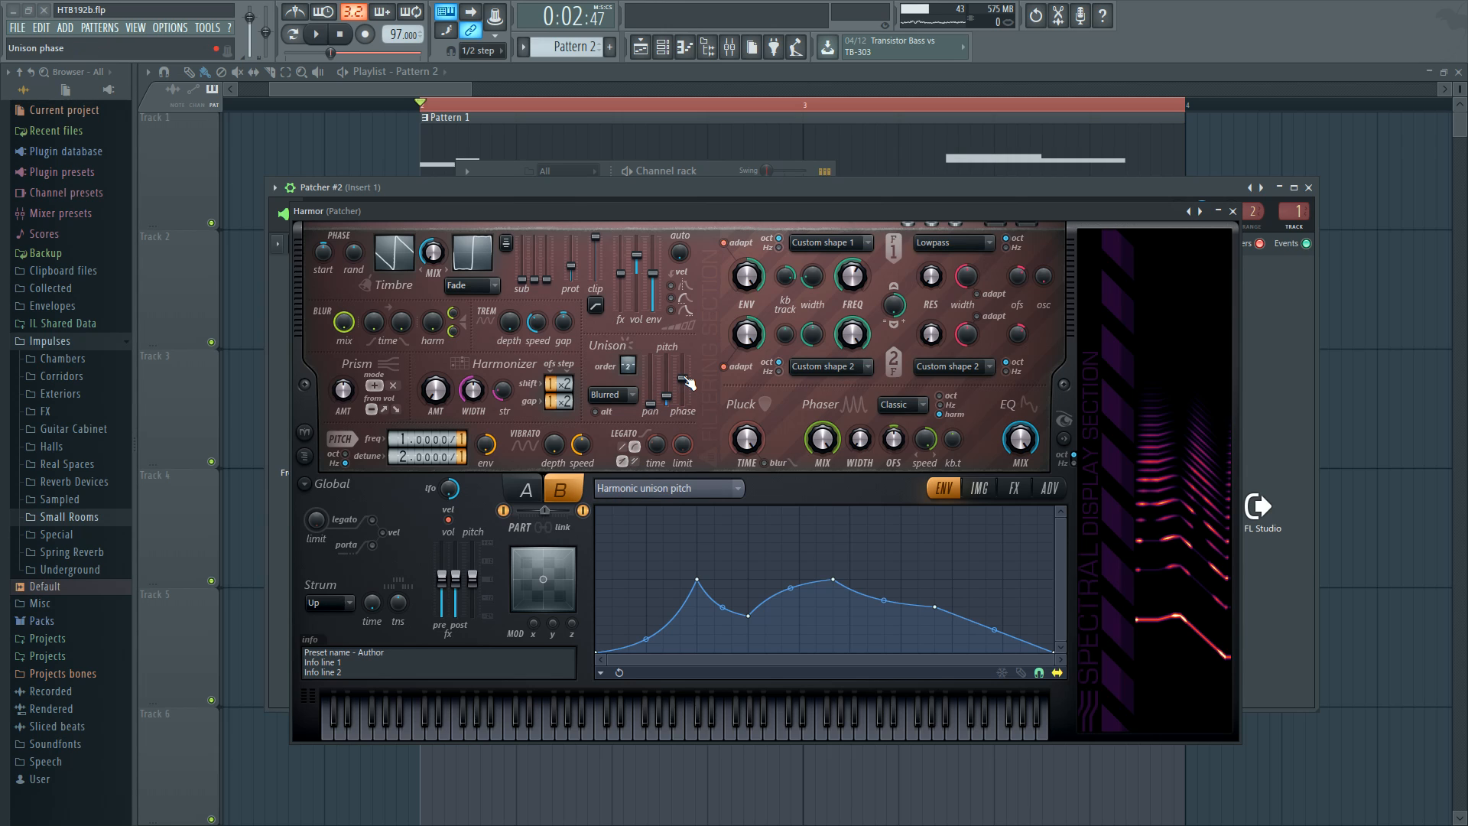
left_click(1233, 211)
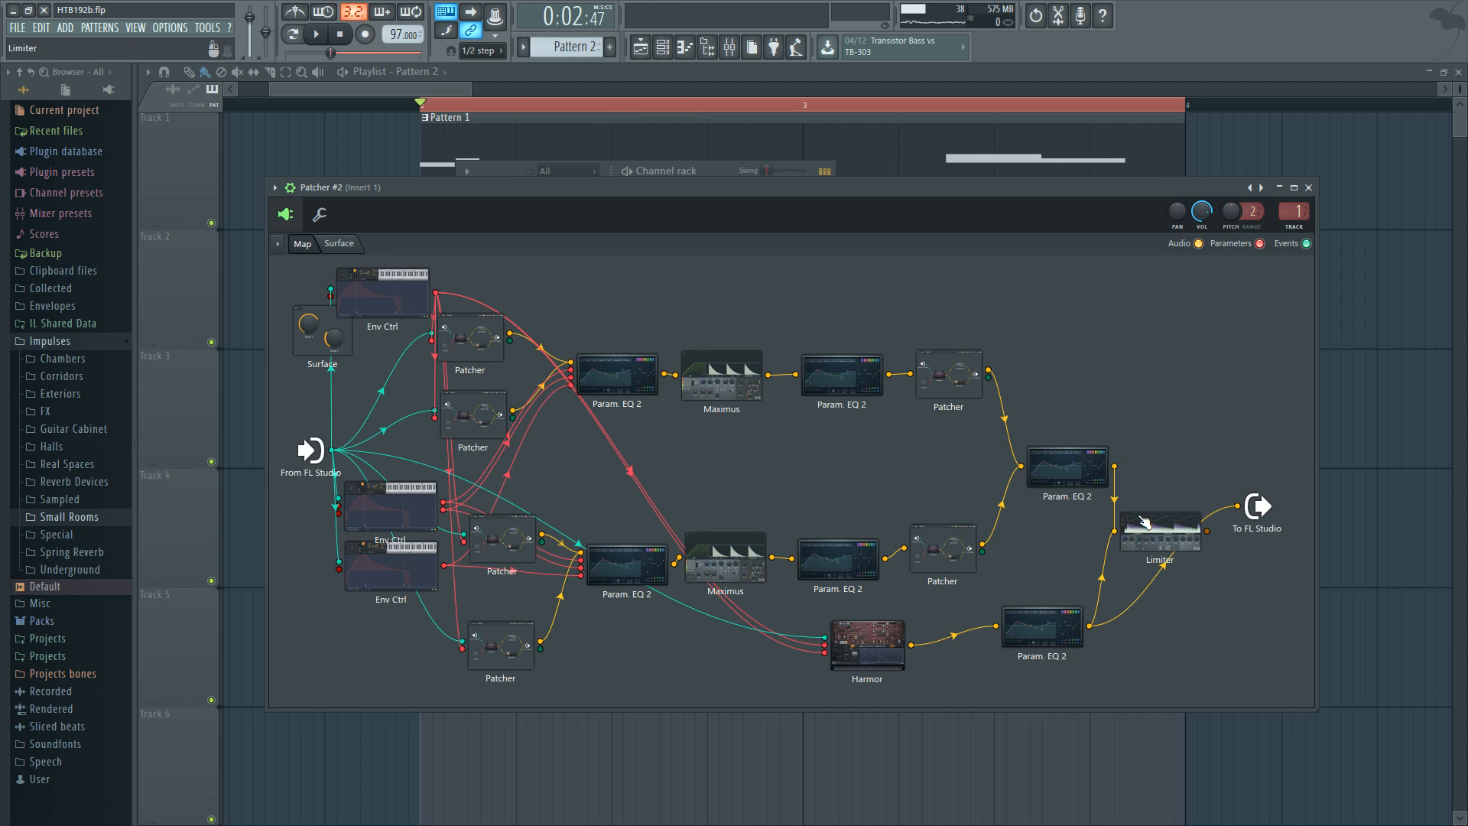
Step: Review Harmor's part B once more, close it, and shift the Patcher #2 window slightly
left_click(849, 664)
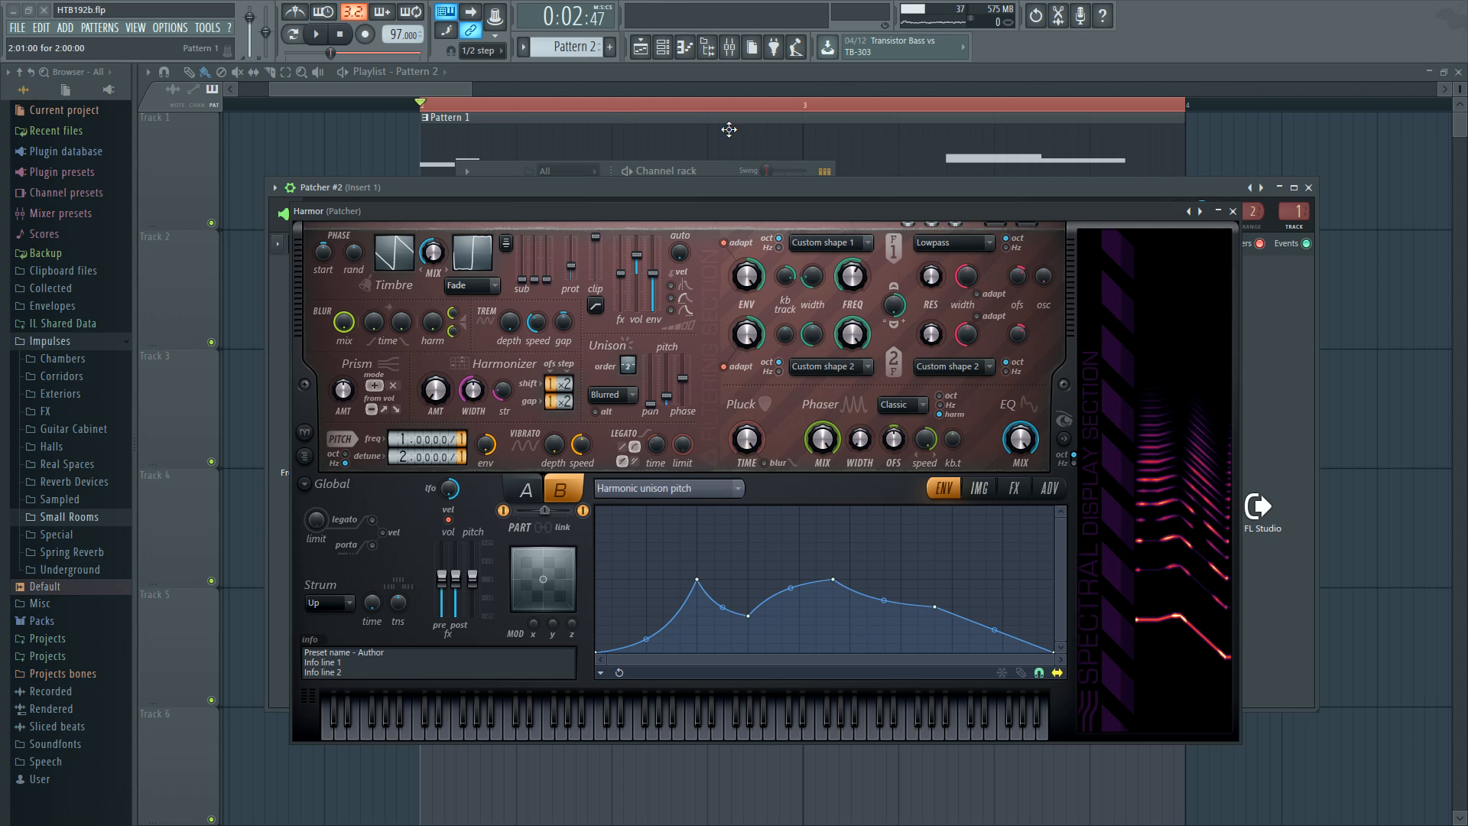
left_click(1233, 212)
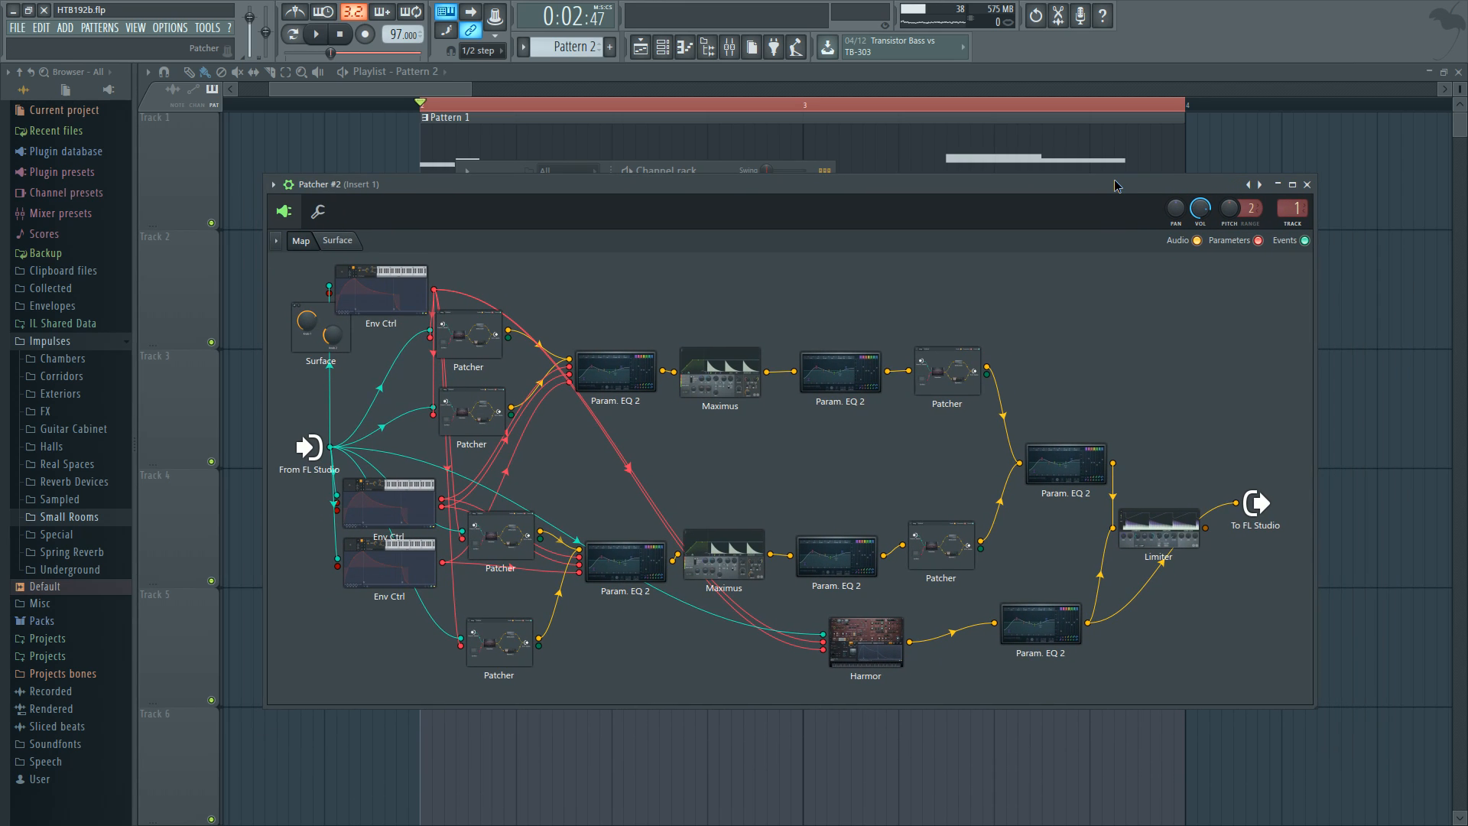
left_click_drag(1115, 185, 1122, 197)
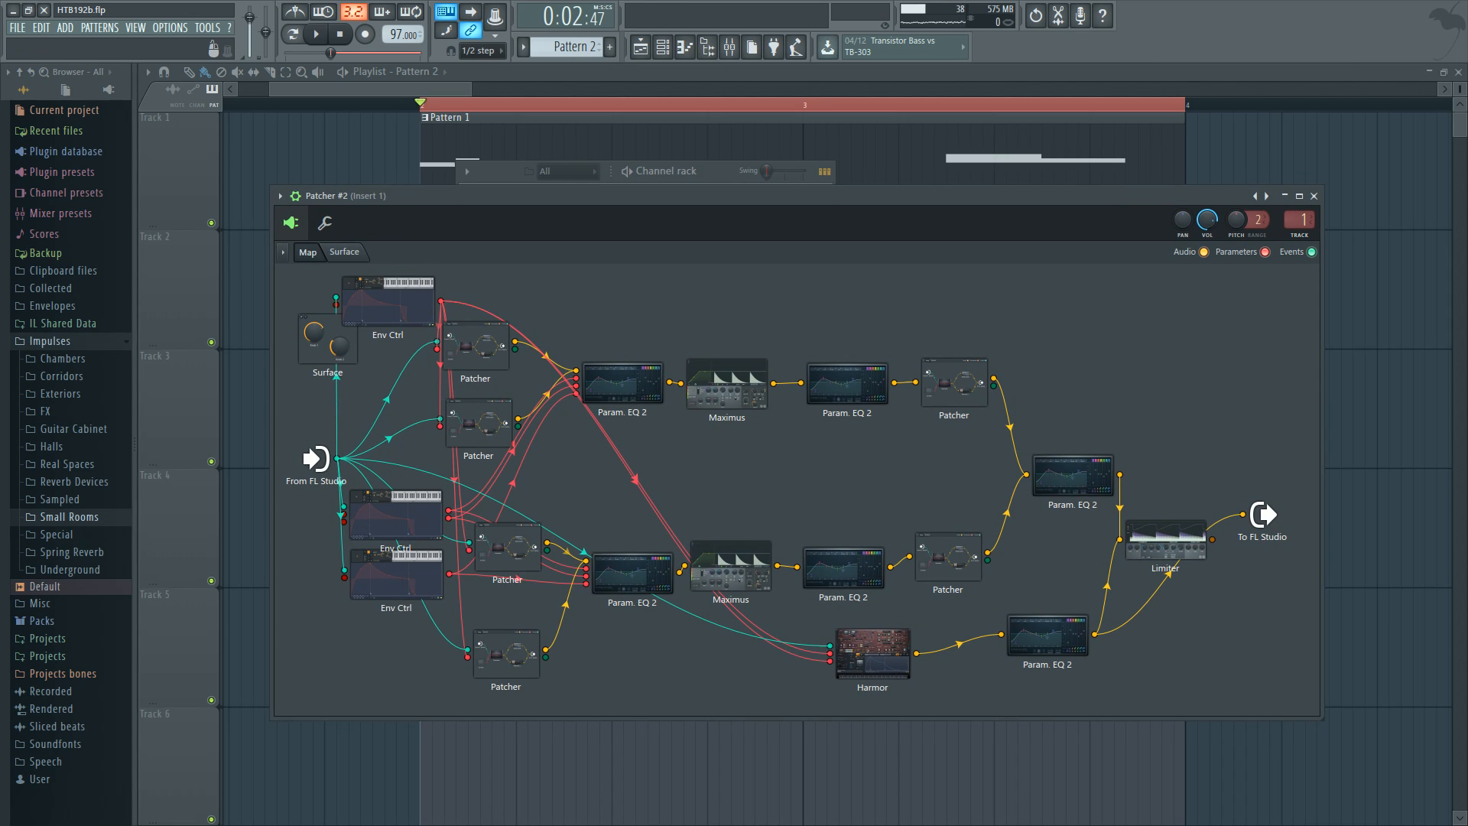